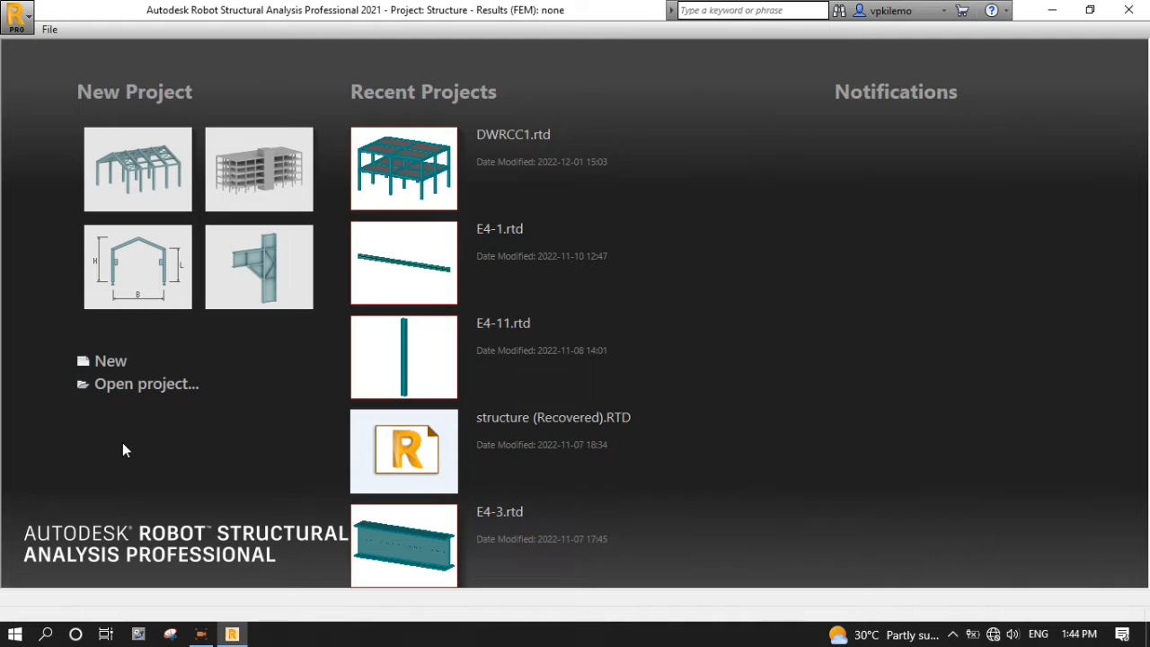
- Create a new Frame 3D Design project from the start page and dismiss the tip pop-up
click(113, 360)
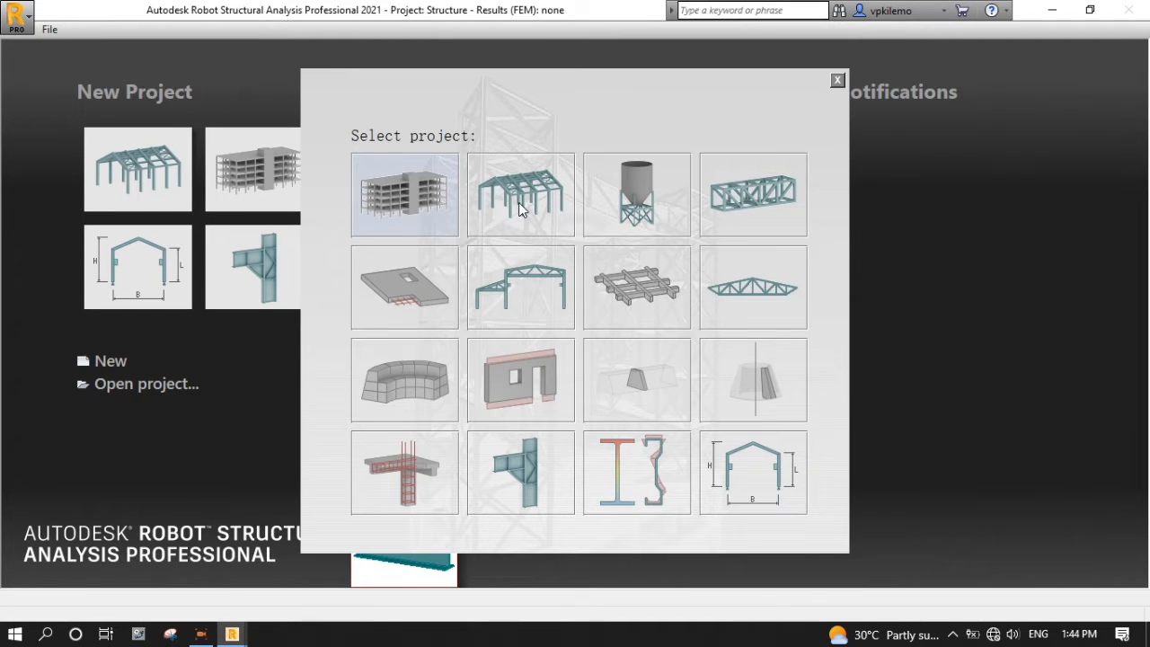
click(518, 205)
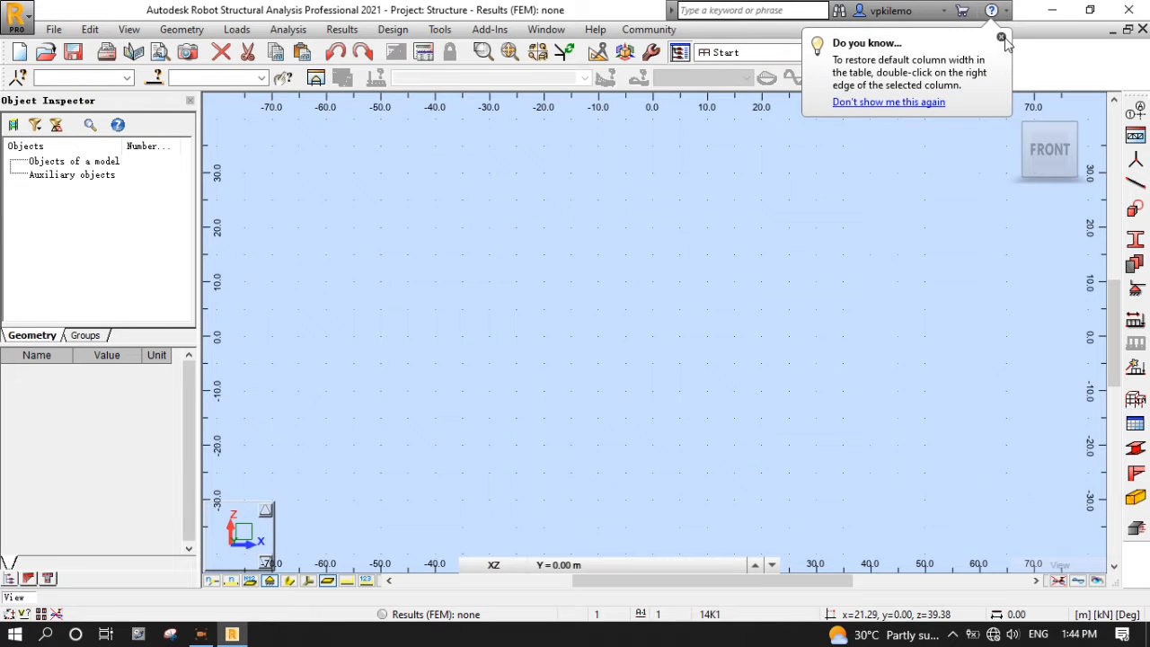
click(1002, 37)
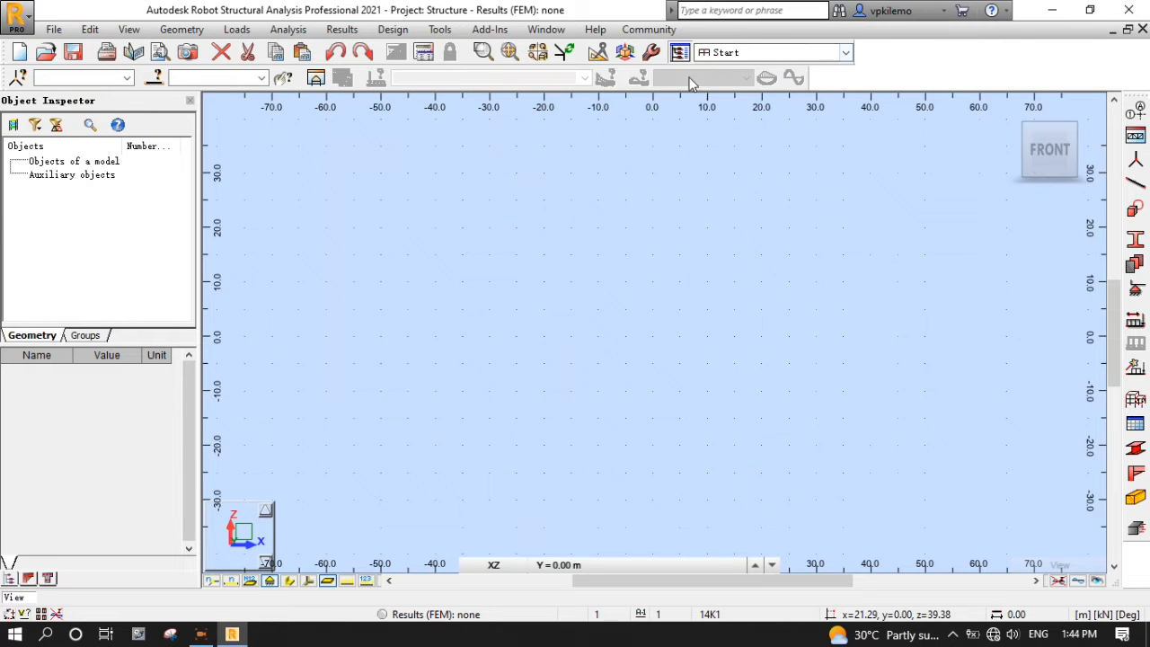
- Accept the Preferences with Great Britain regional settings and English working and printout languages
click(650, 53)
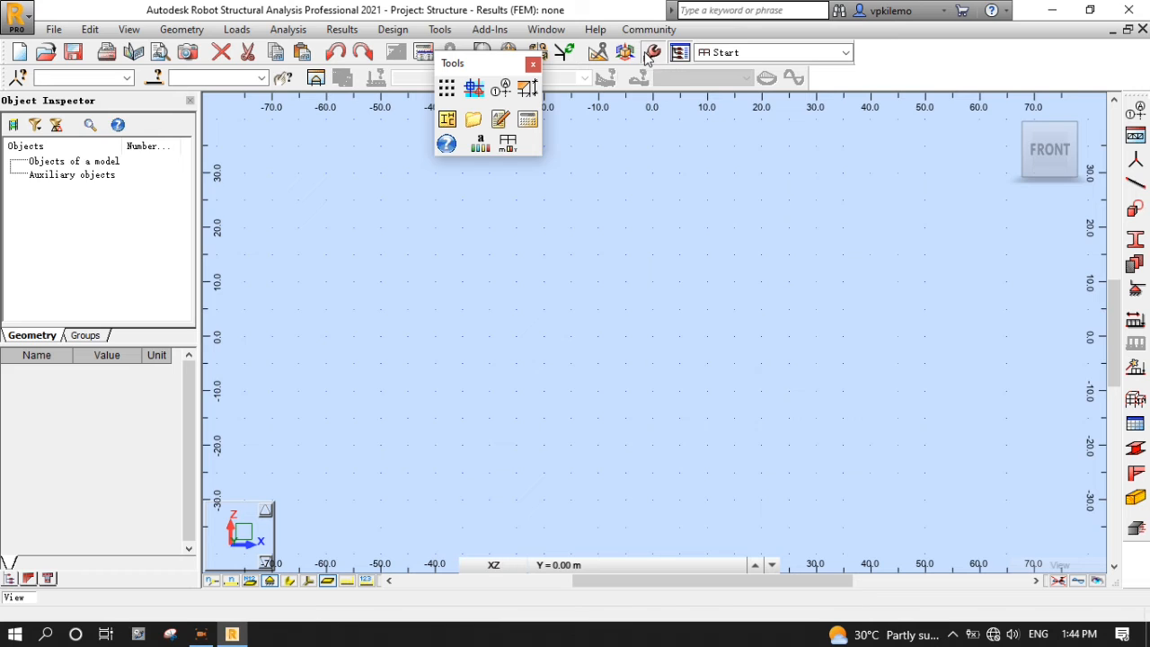
click(483, 146)
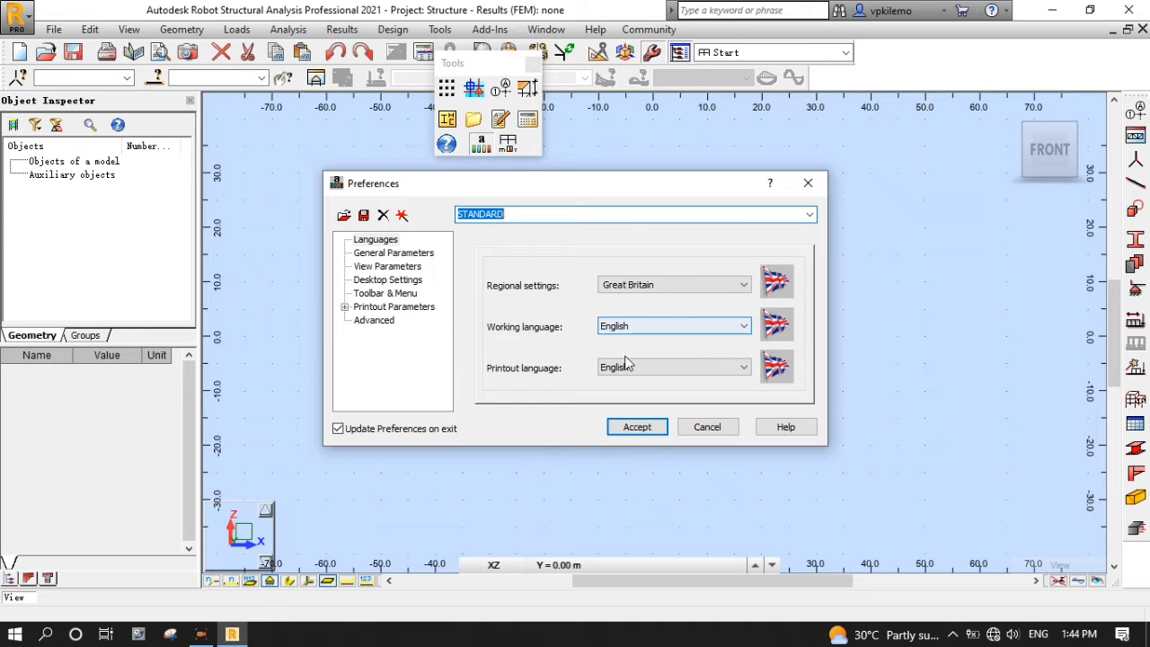
click(643, 427)
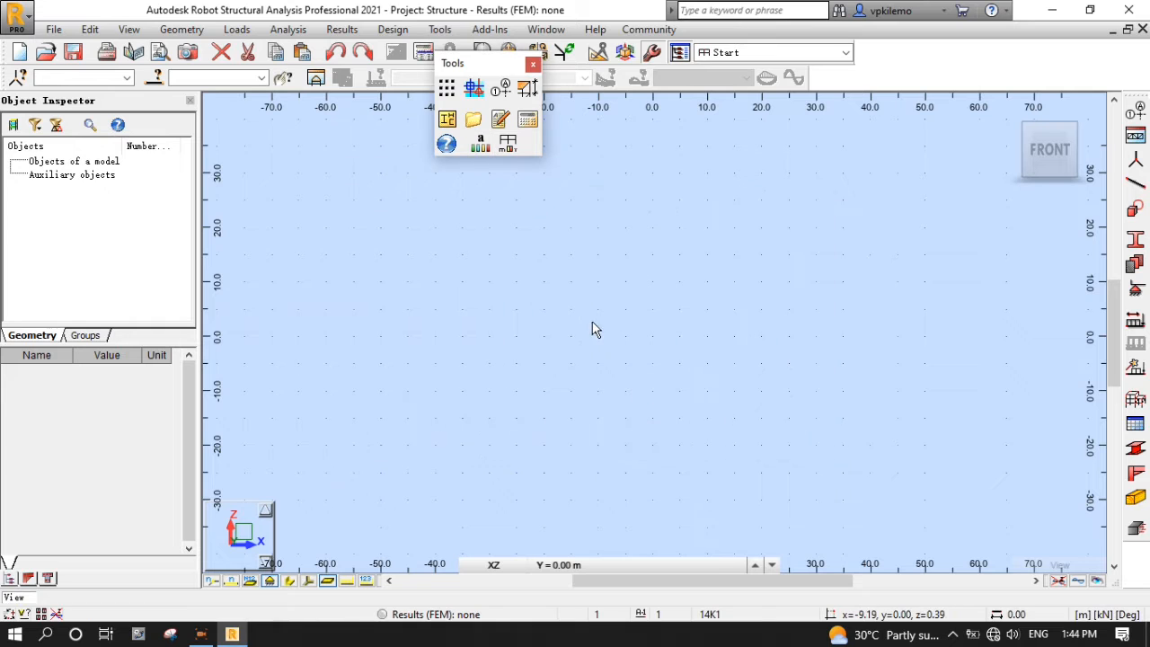
- In Job Preferences, set steel design to BS 5950:2000 and RC design to BS 8110
click(508, 145)
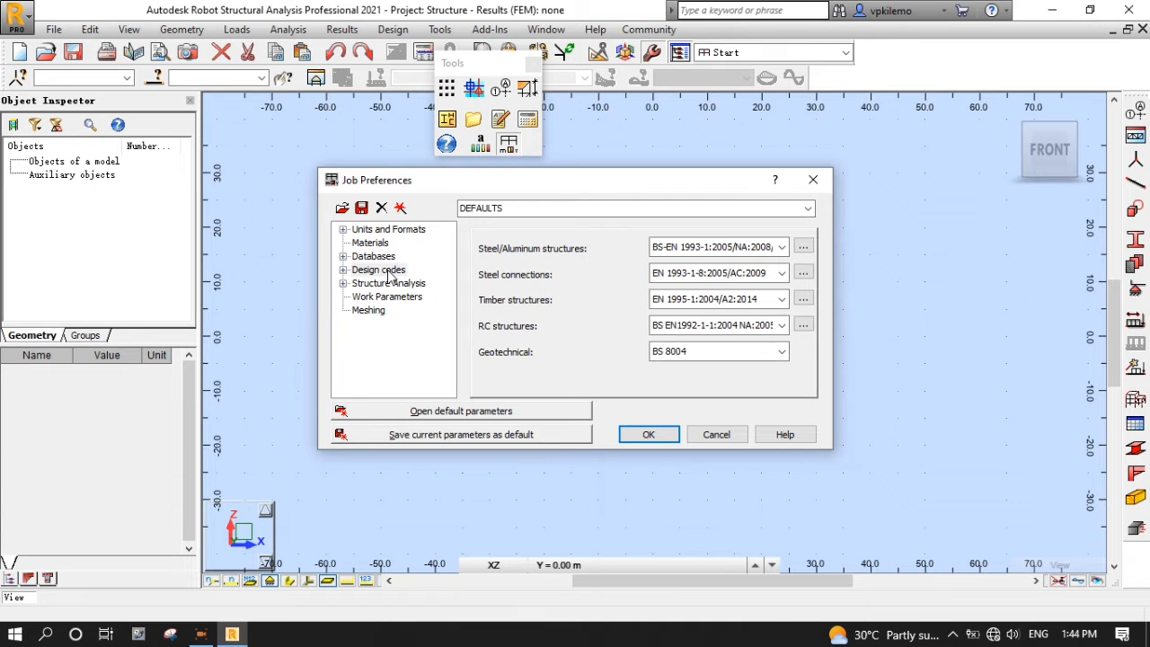
click(782, 253)
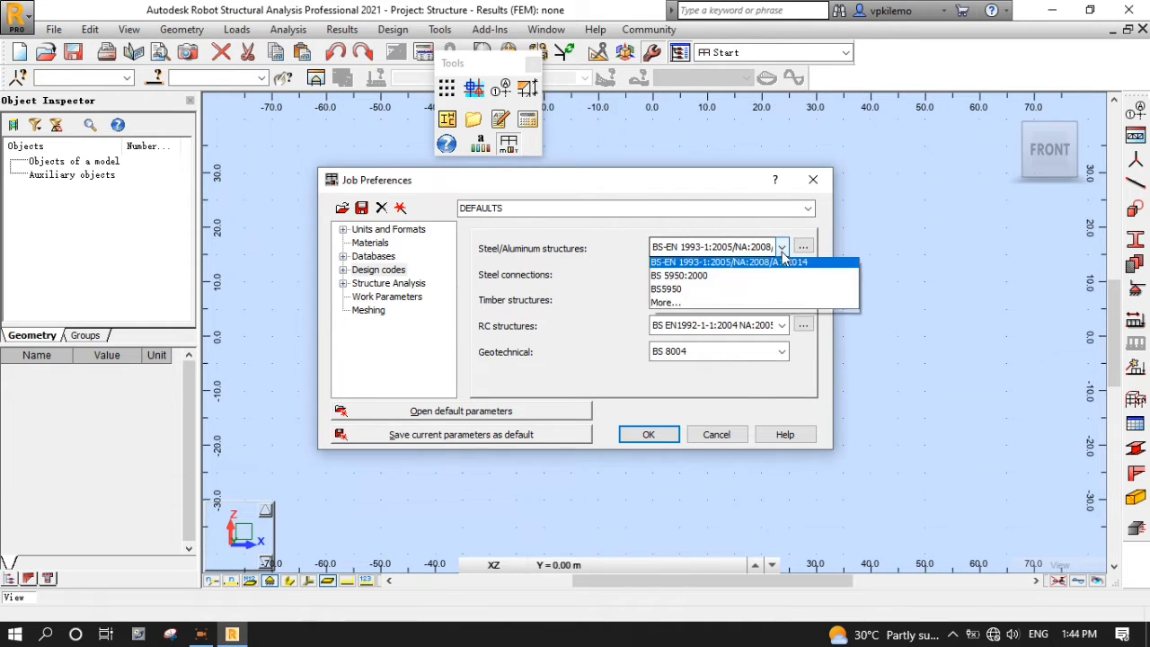
click(746, 280)
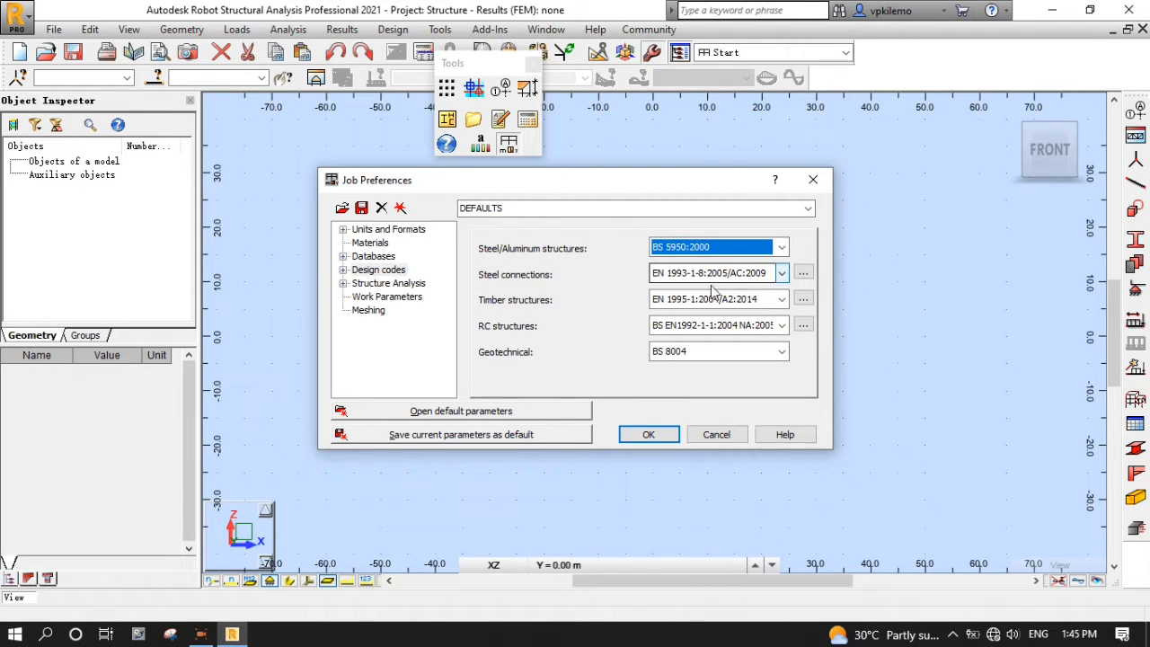
click(784, 326)
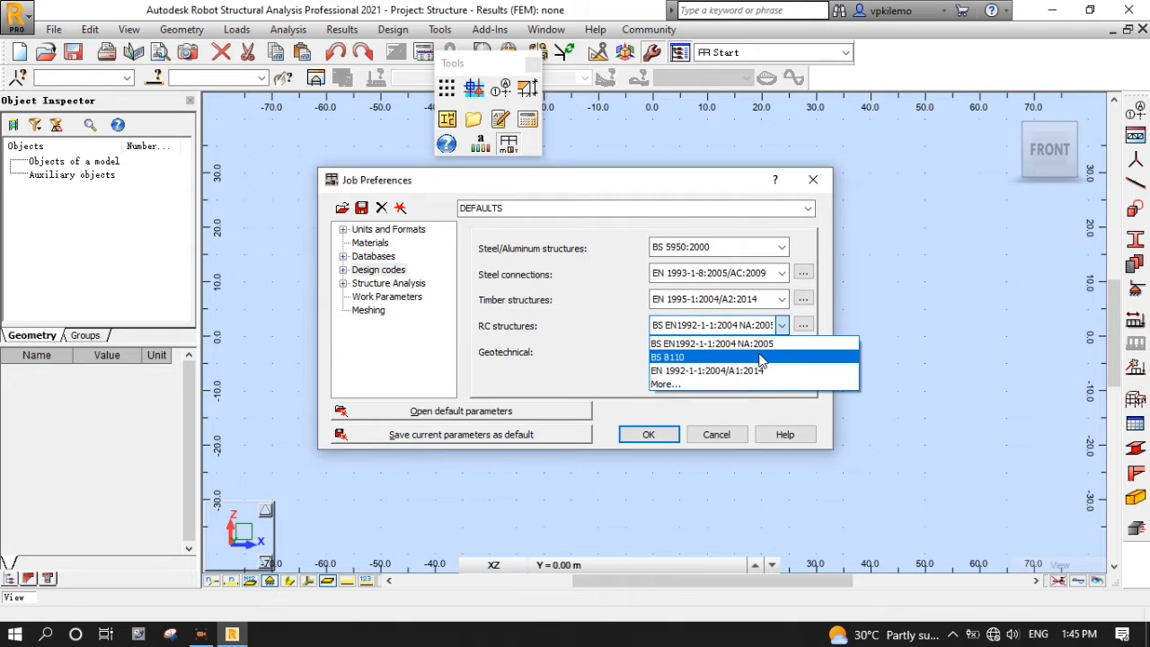
click(760, 359)
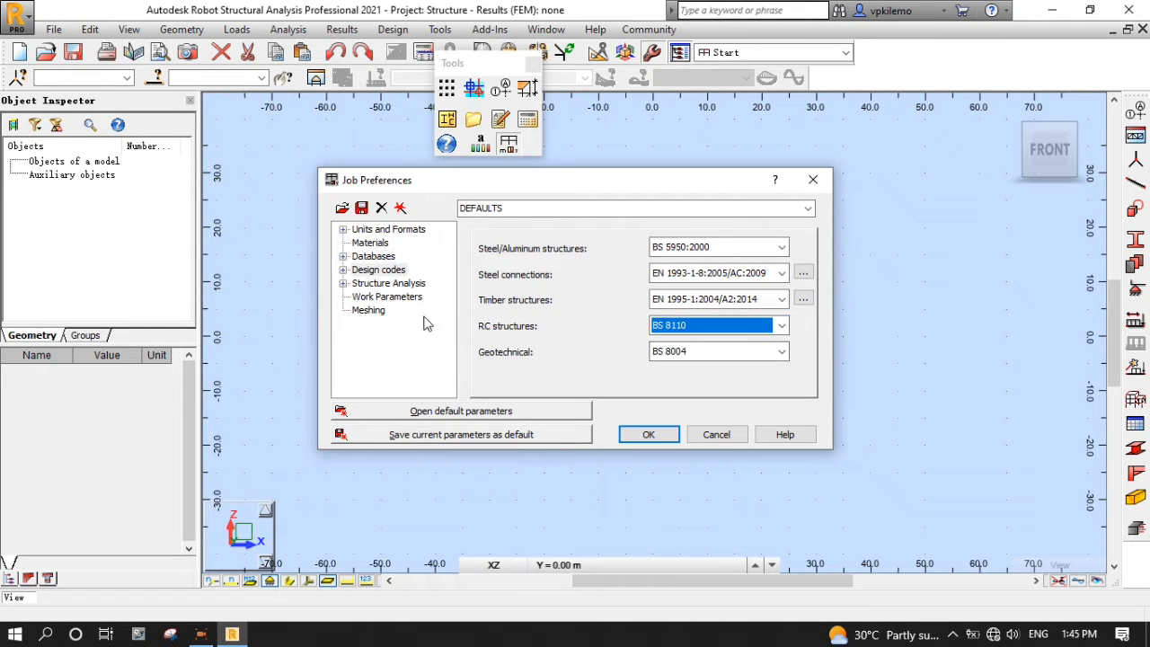
- Set load code combinations to BS8110, confirm, and convert member parameters to BS 5950:2000
click(343, 270)
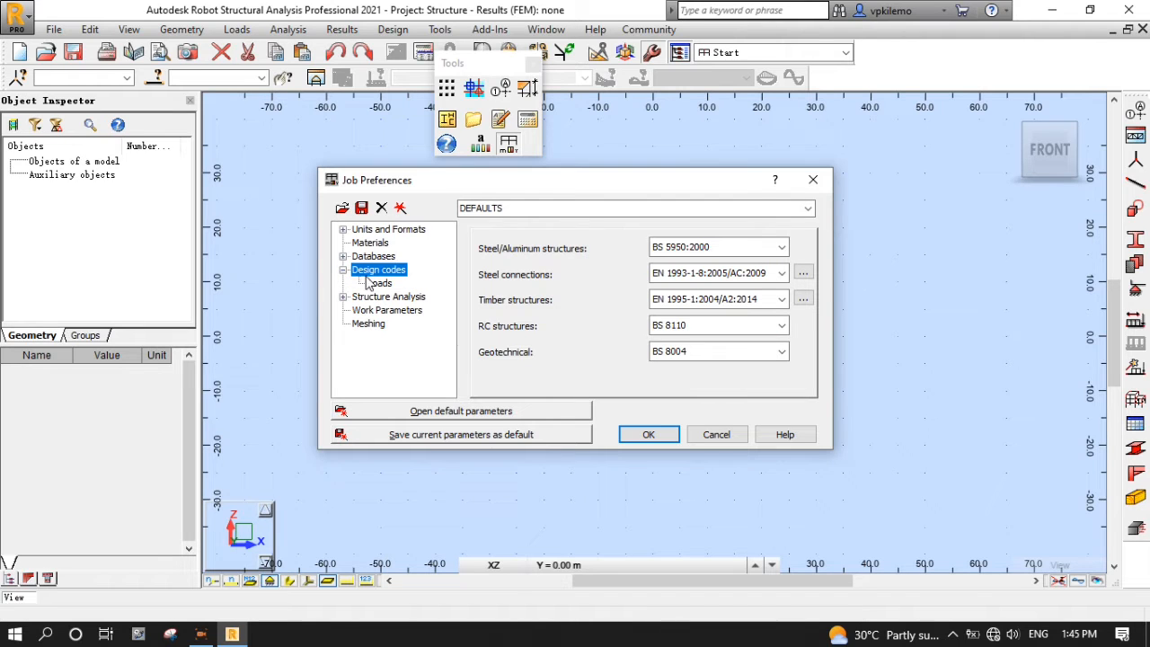
click(385, 284)
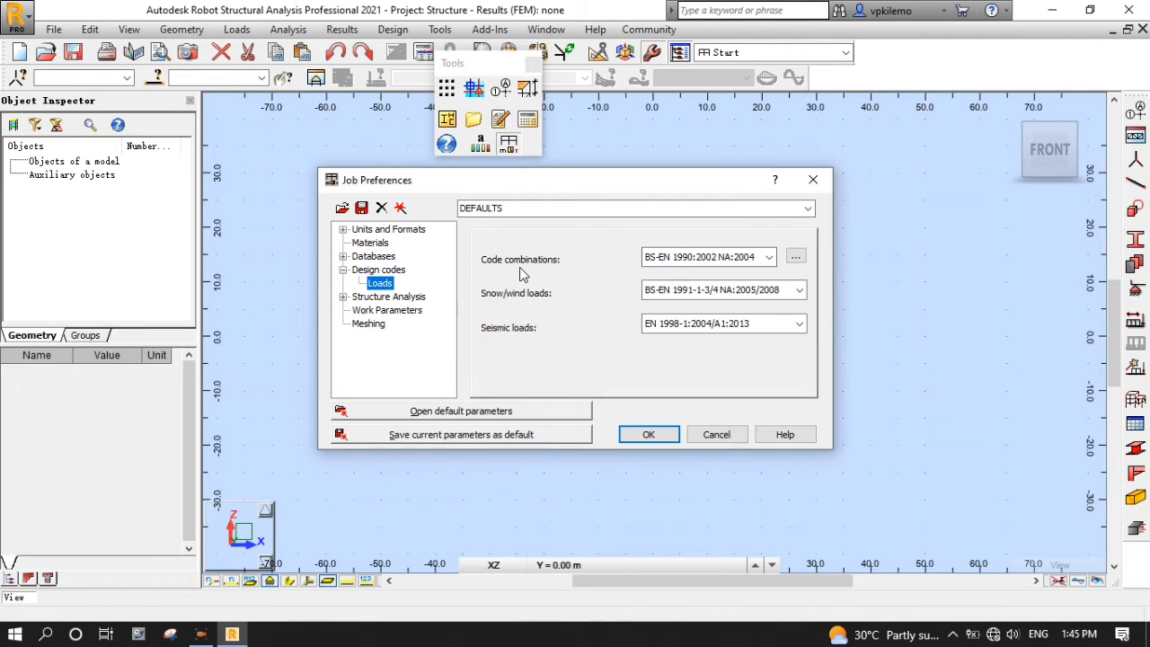
click(768, 257)
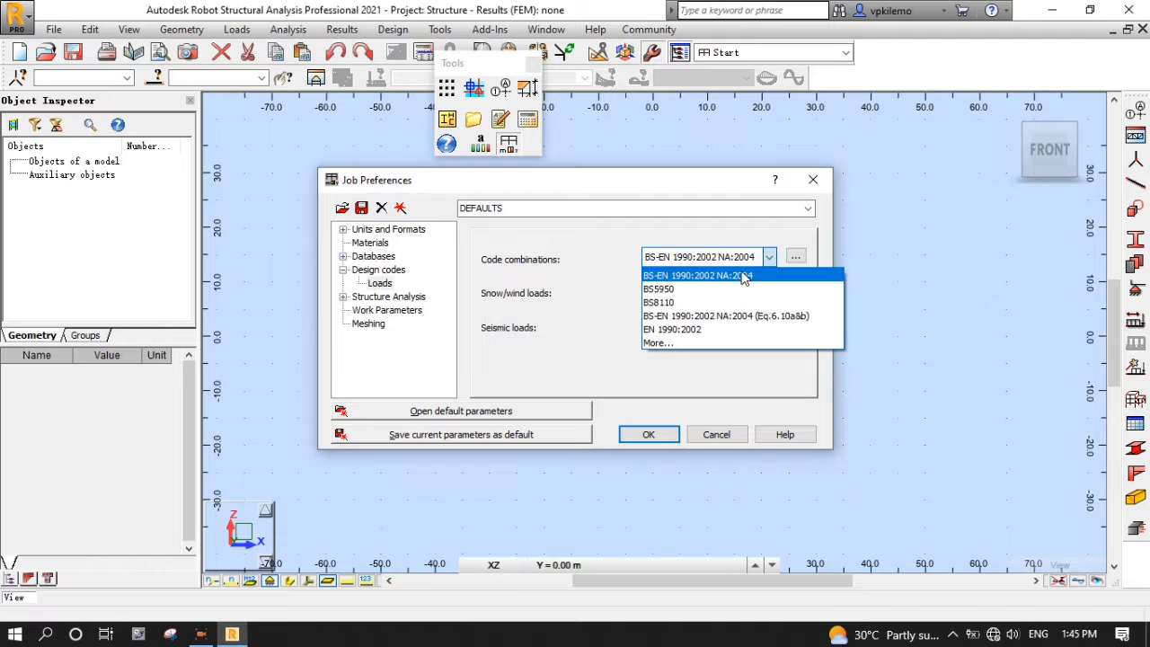
click(710, 305)
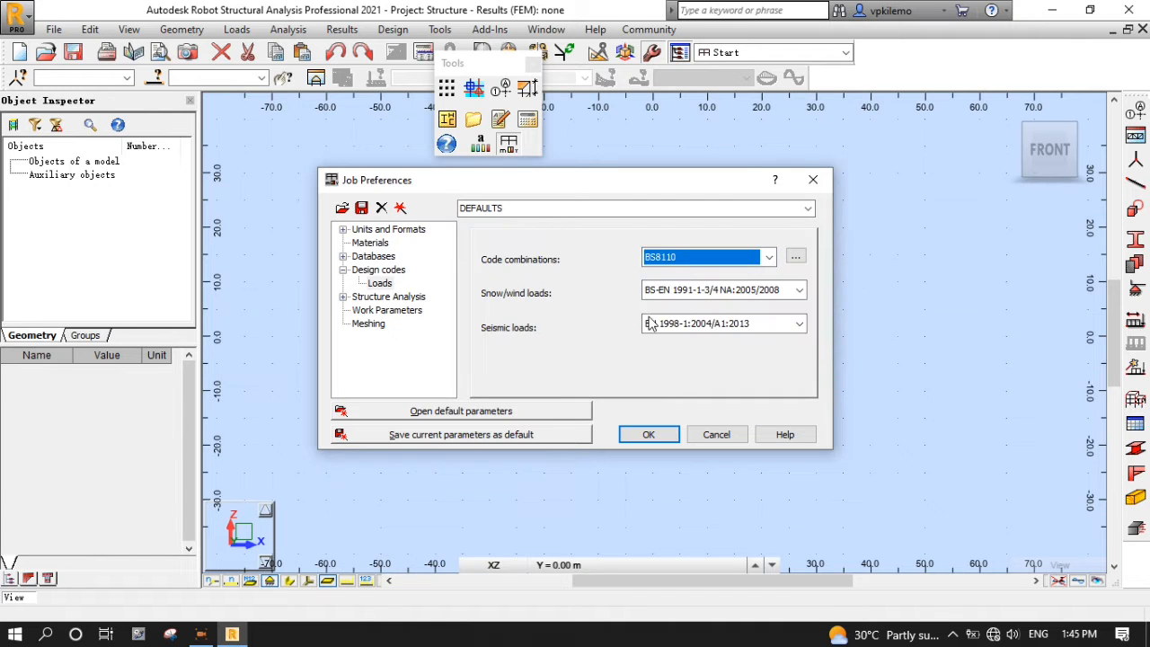
click(649, 435)
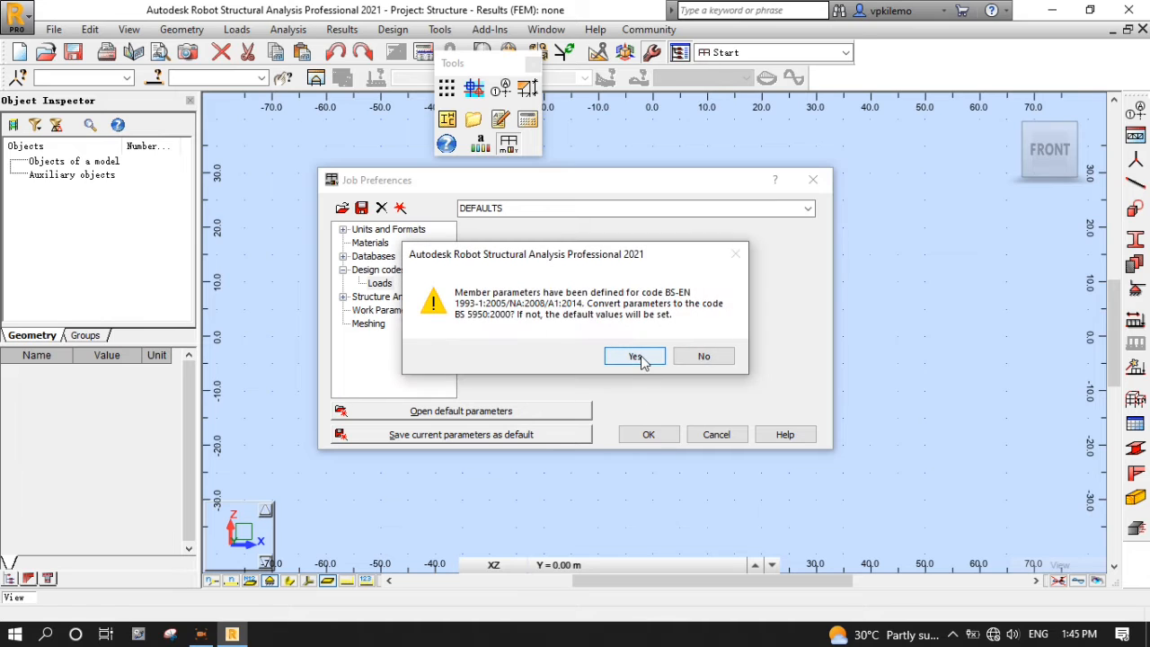
click(637, 357)
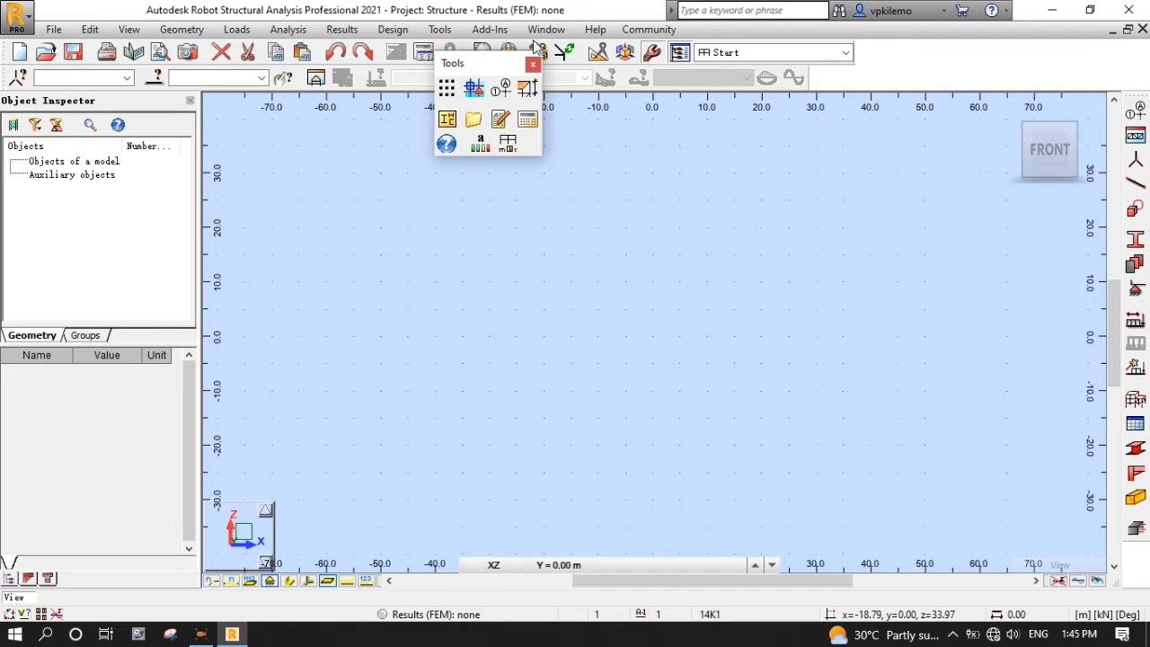
click(533, 63)
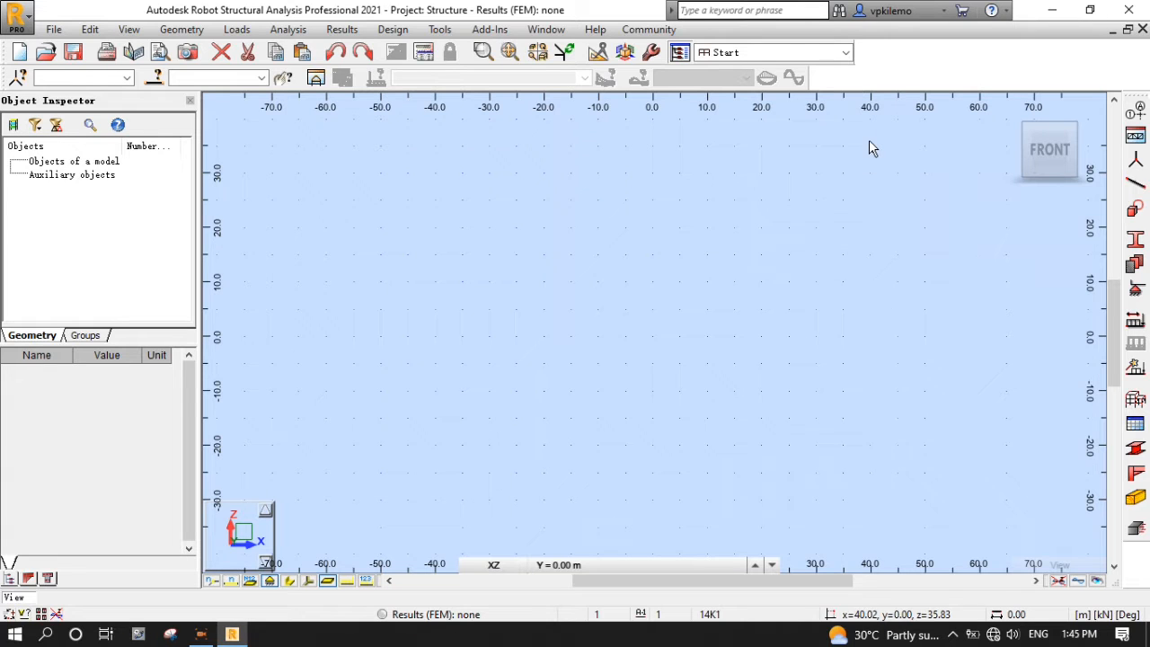
- Add structural X axes 1 and 2, 4 m apart
mouse_move(1068, 105)
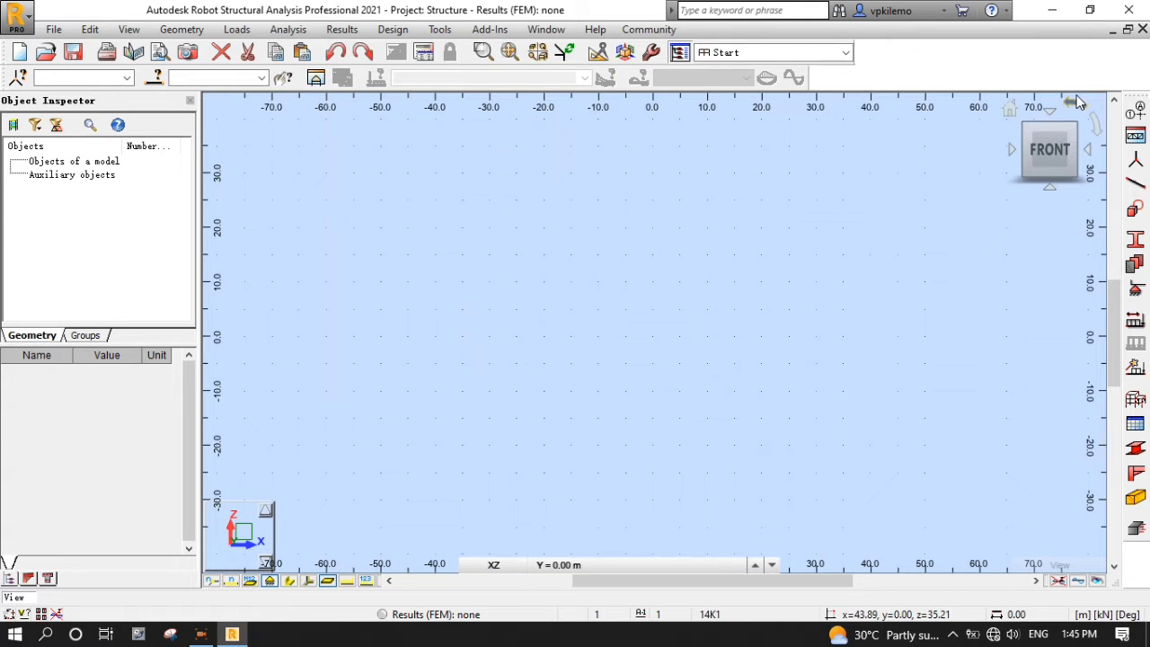
click(1137, 113)
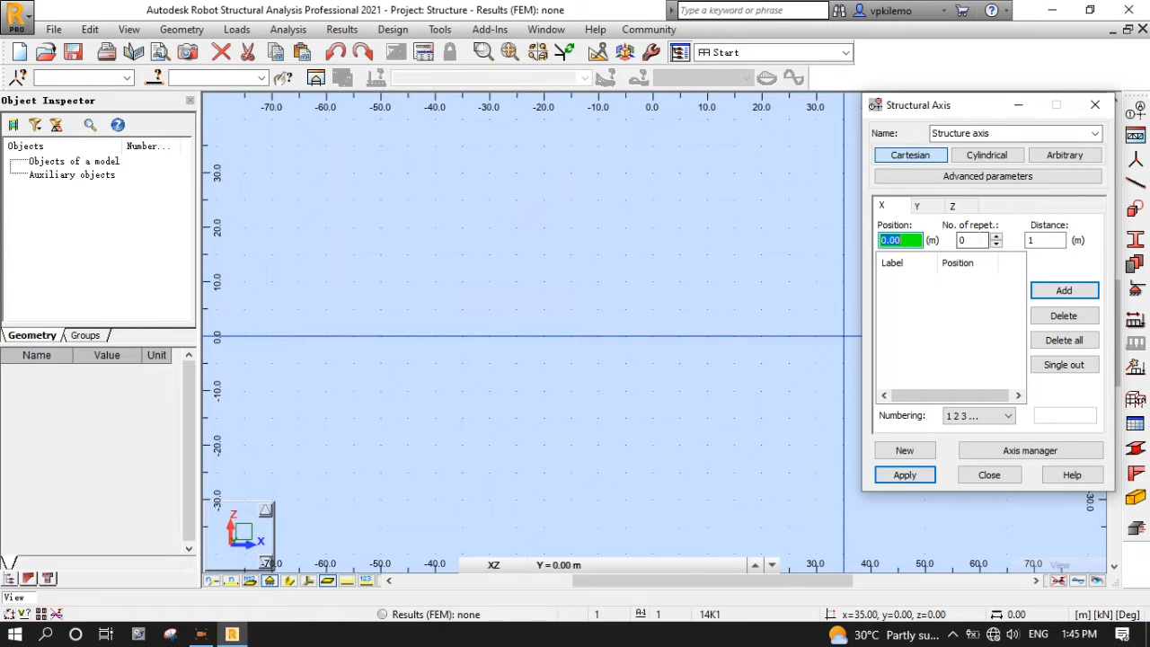
key(Tab)
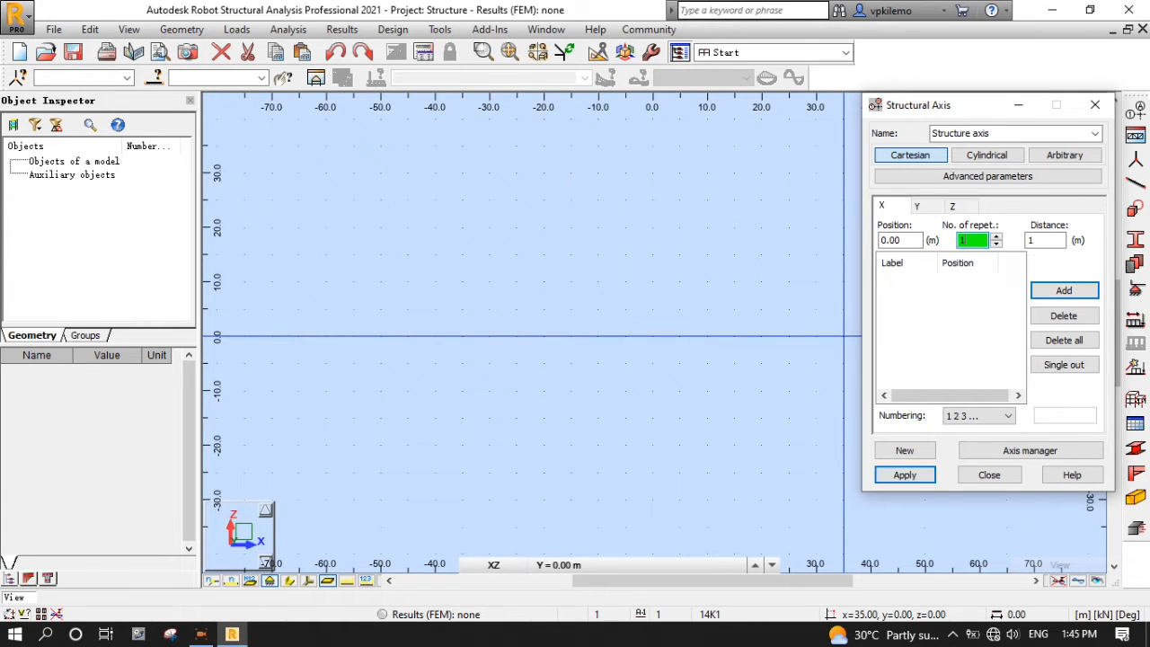
key(Tab)
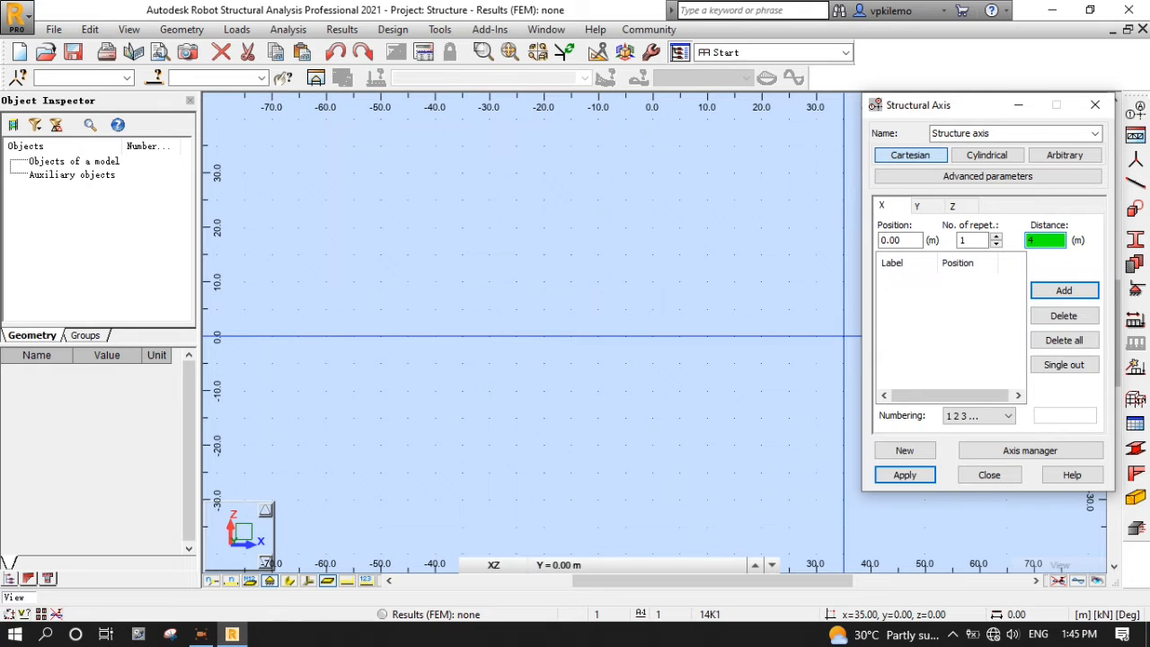
text(4)
click(1070, 290)
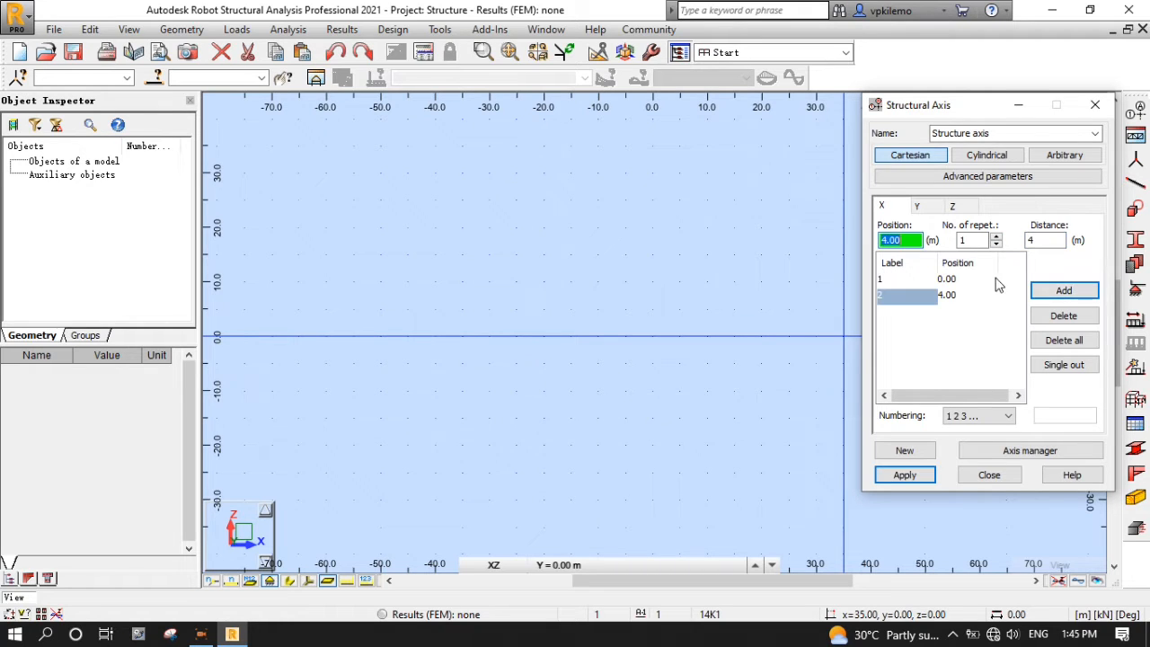
- Add Y axes A and B, 4 m apart, using letter labelling
click(918, 206)
key(Tab)
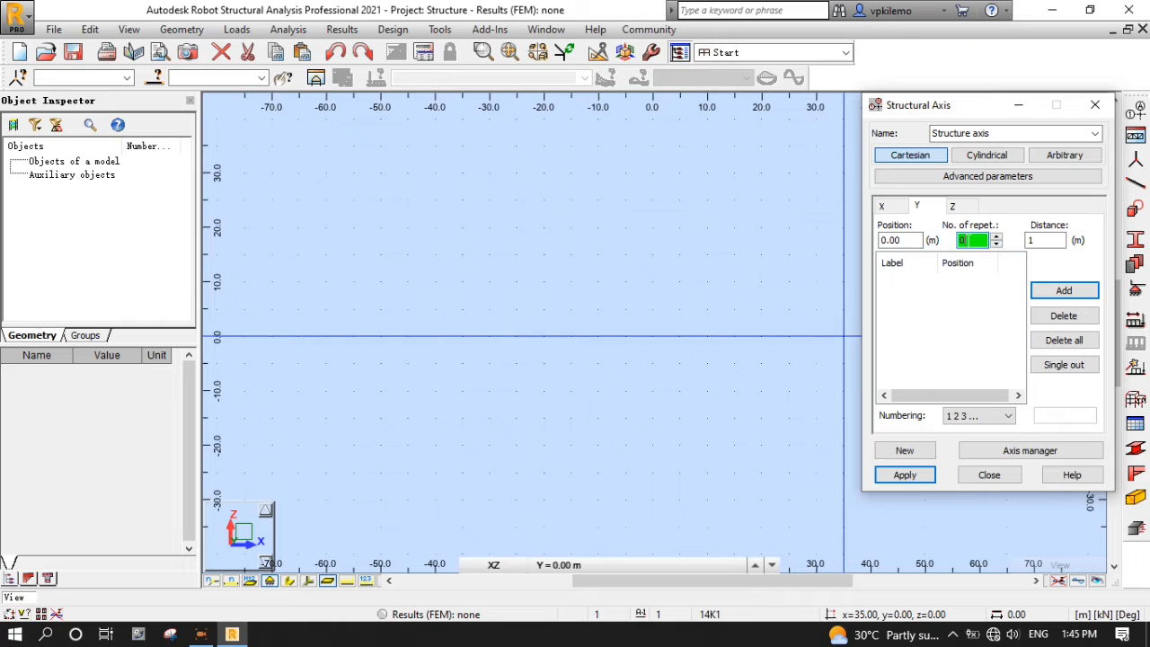
text(1)
key(Tab)
text(4)
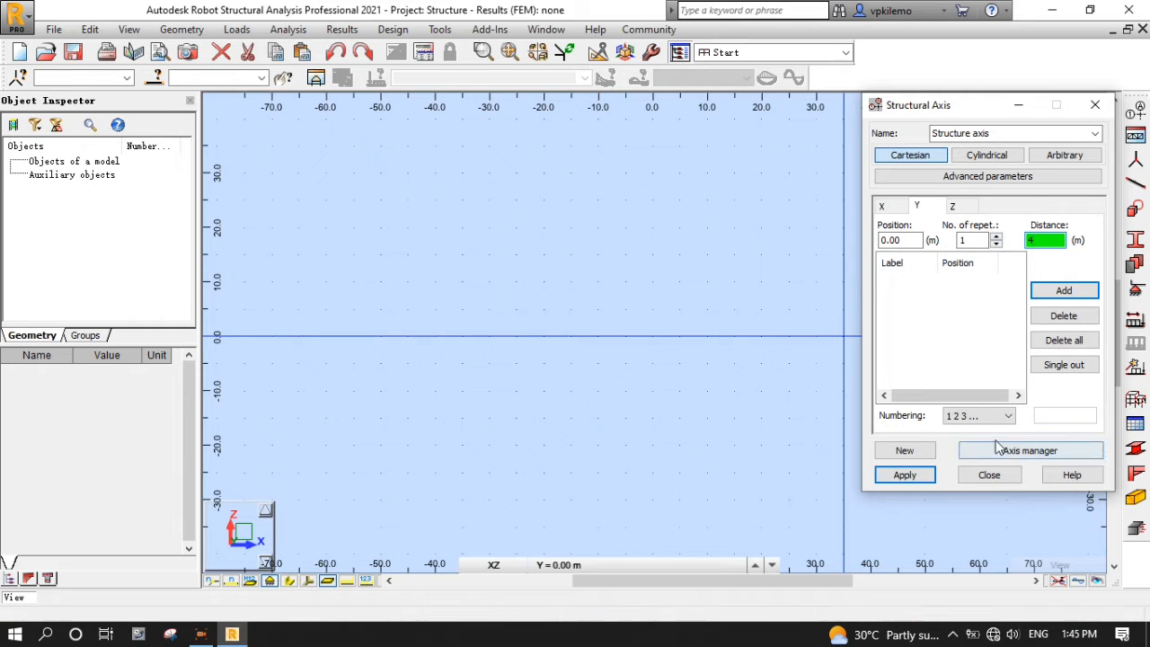
click(998, 415)
click(1005, 442)
click(1053, 292)
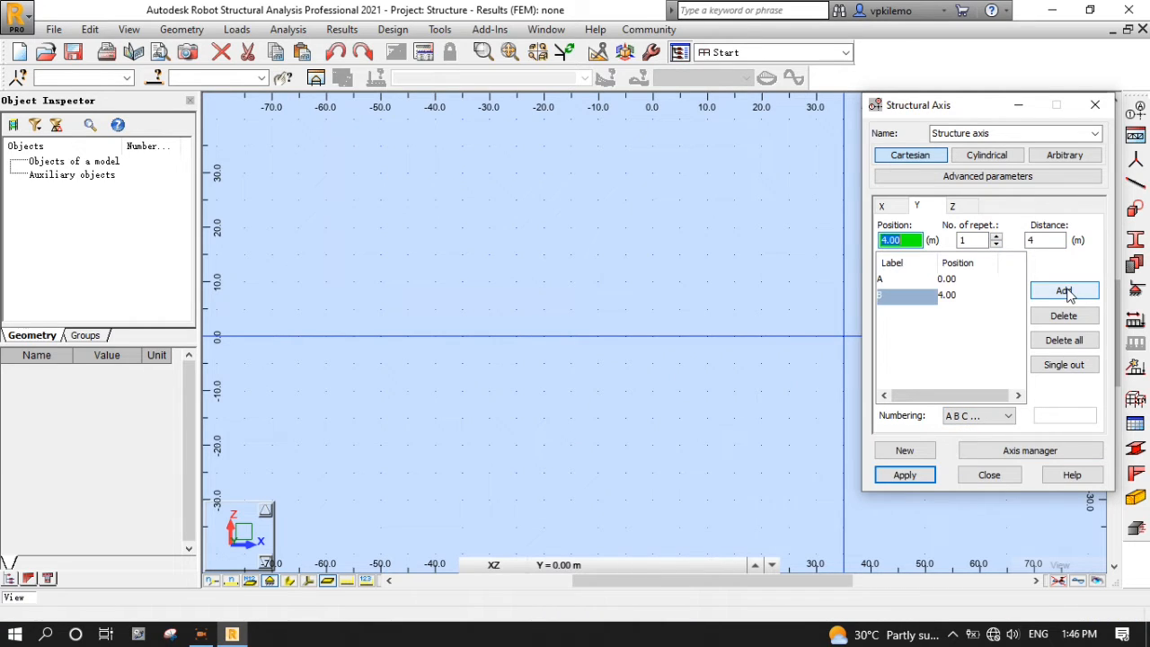
- Add Z levels ±0.00 and +3.00 labelled by value, then apply the axes
click(968, 211)
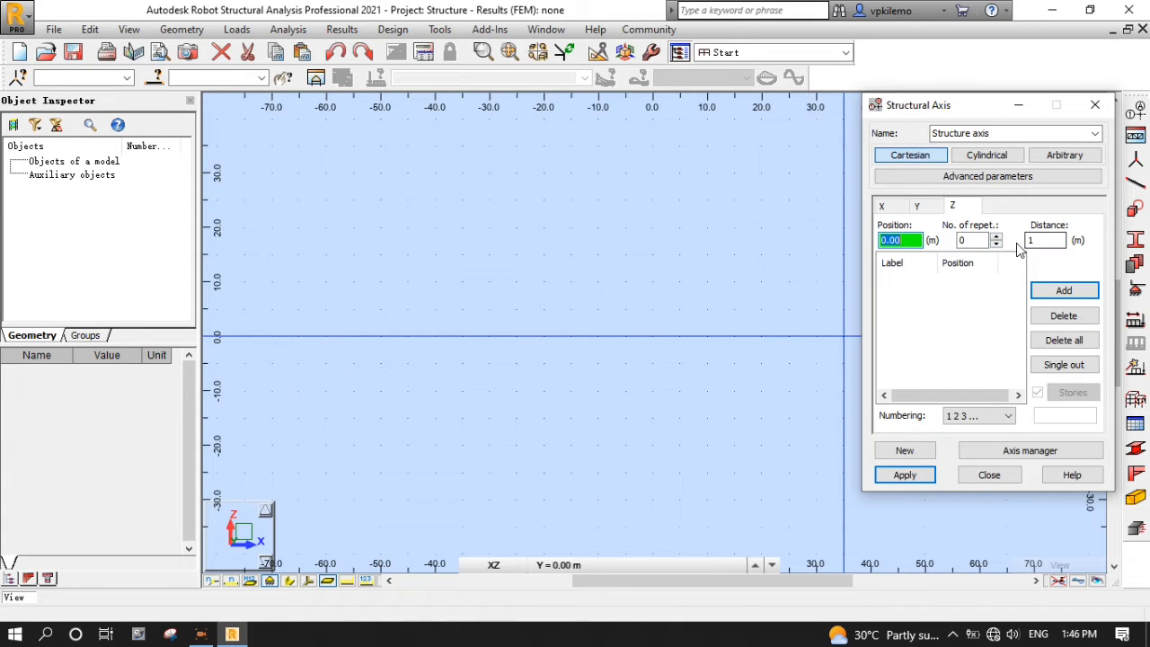
double_click(1048, 240)
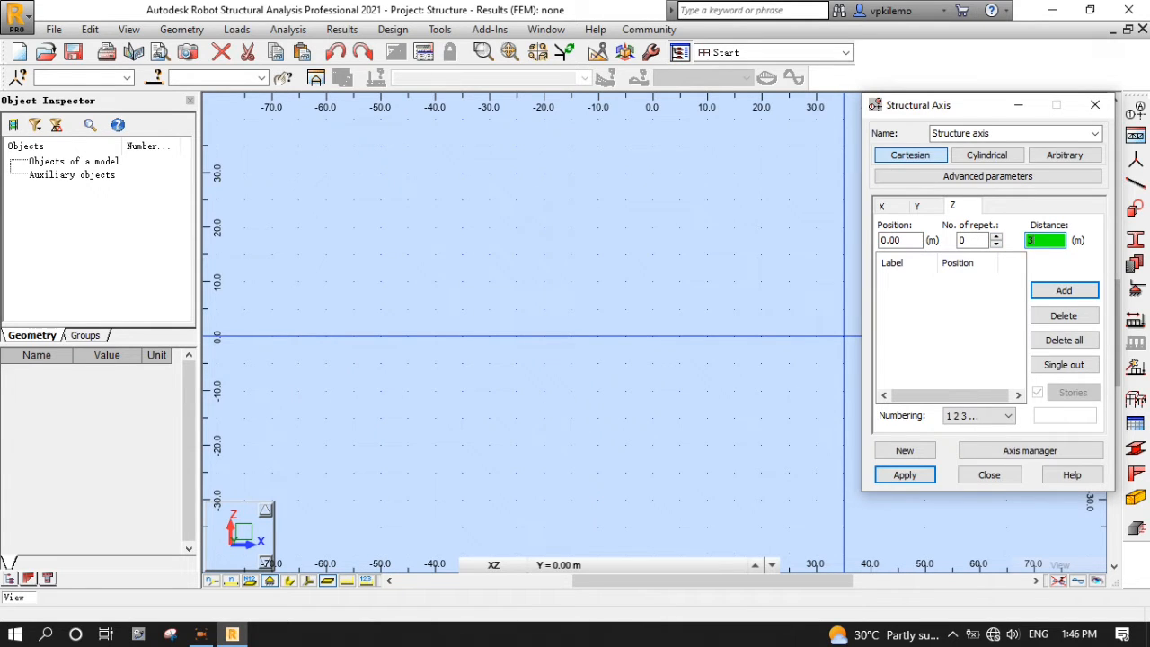
double_click(973, 240)
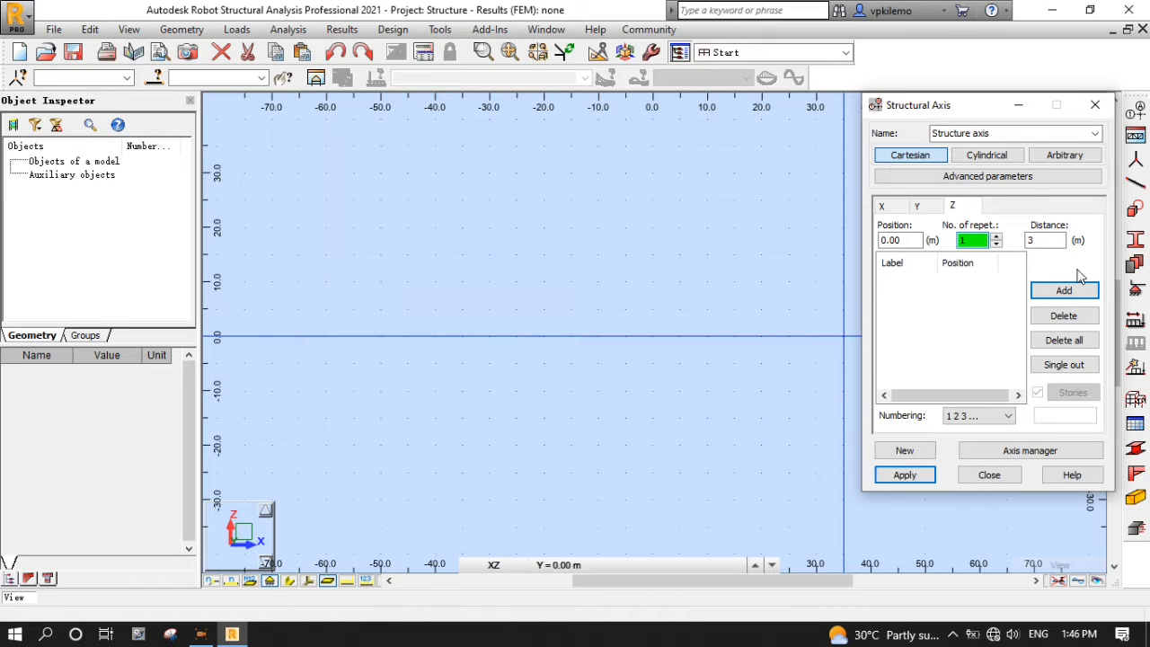
click(984, 416)
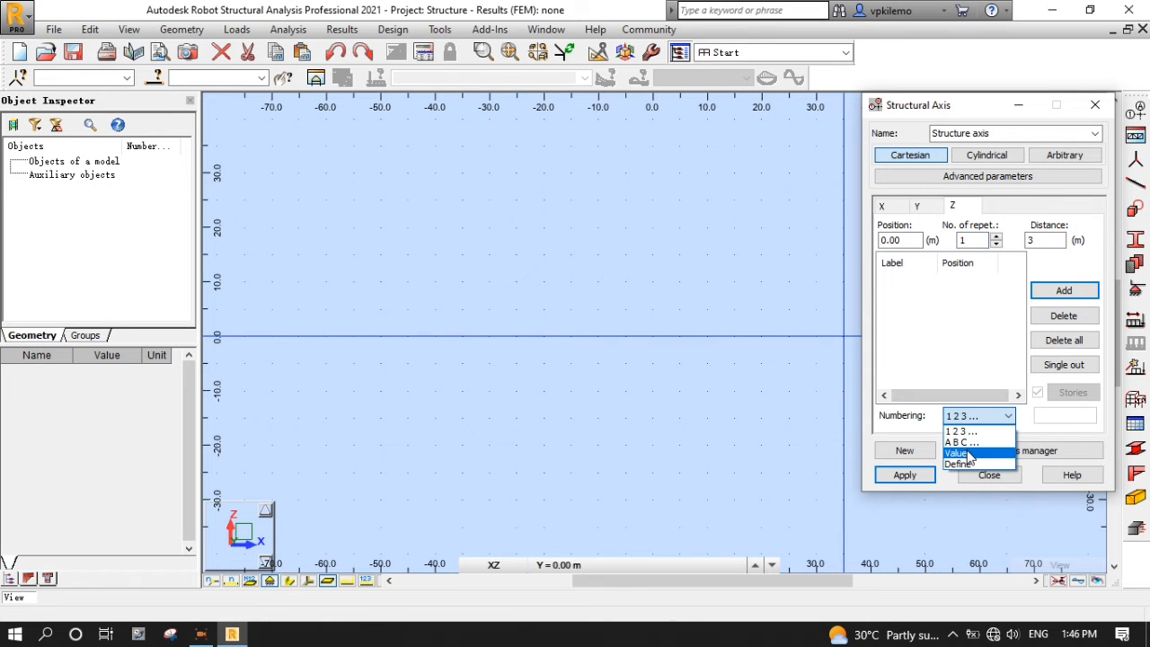
click(961, 453)
click(1064, 292)
click(912, 475)
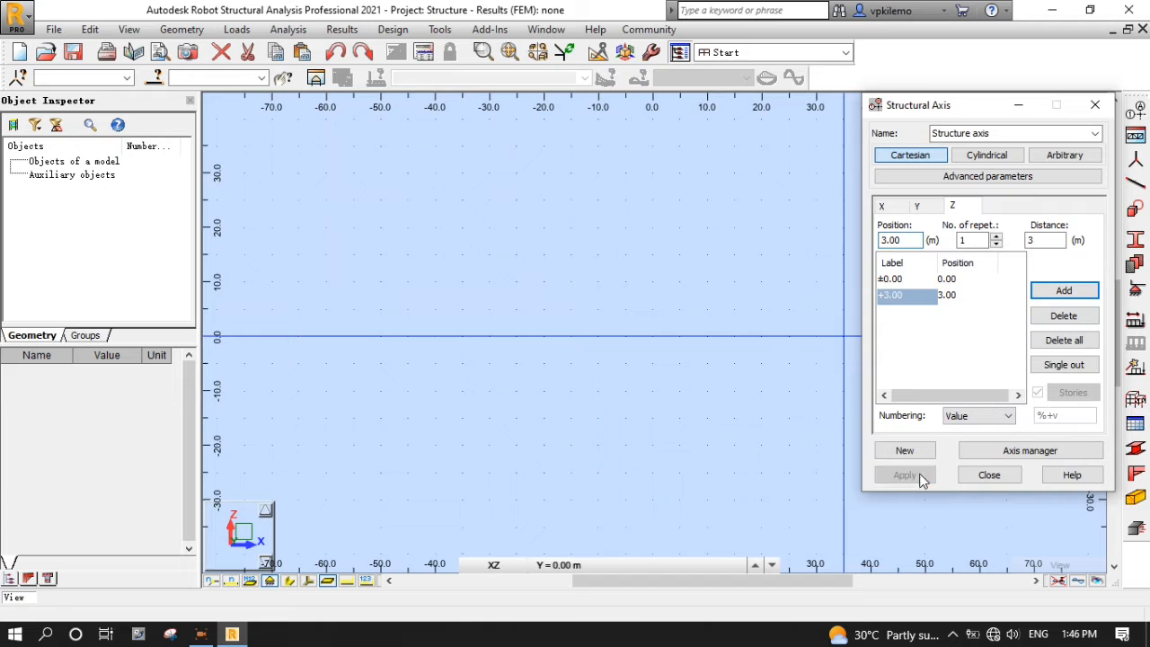
click(990, 474)
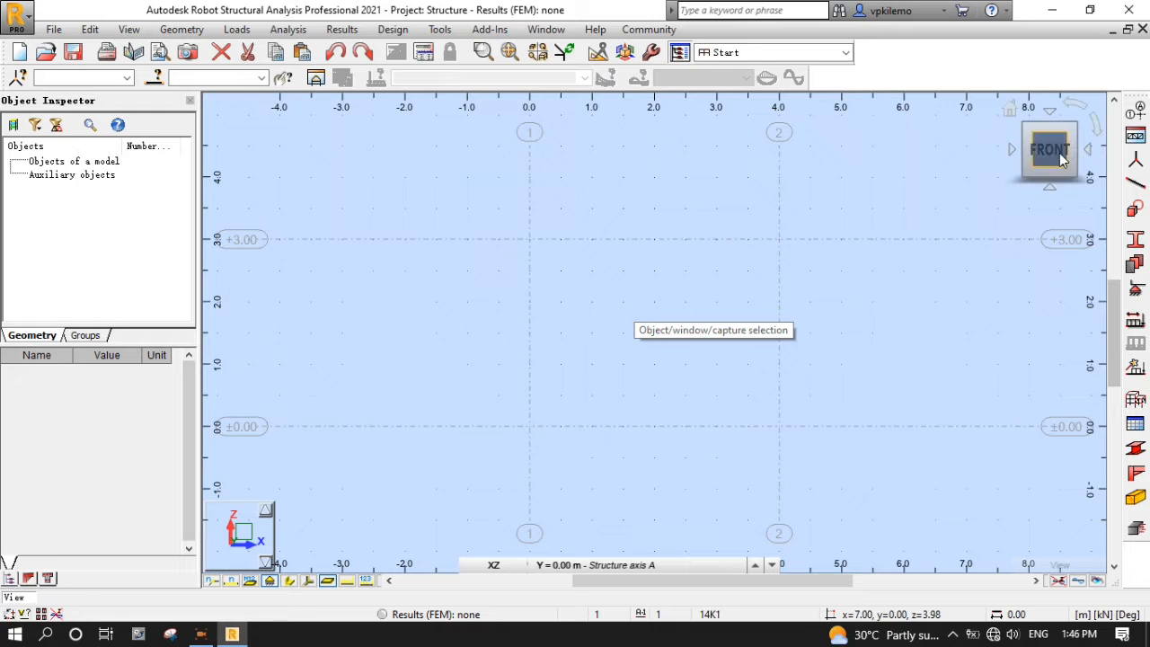
- Set bar type to RC Column and add the 230x230 mm C25 section C R230x230
click(1136, 185)
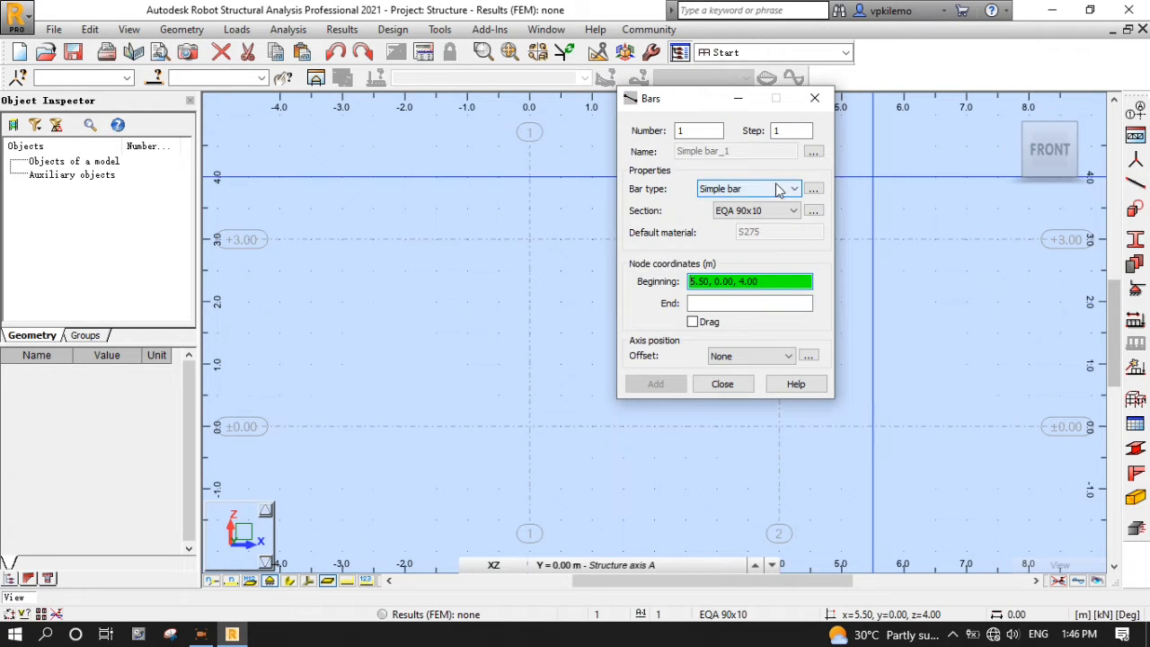
click(778, 190)
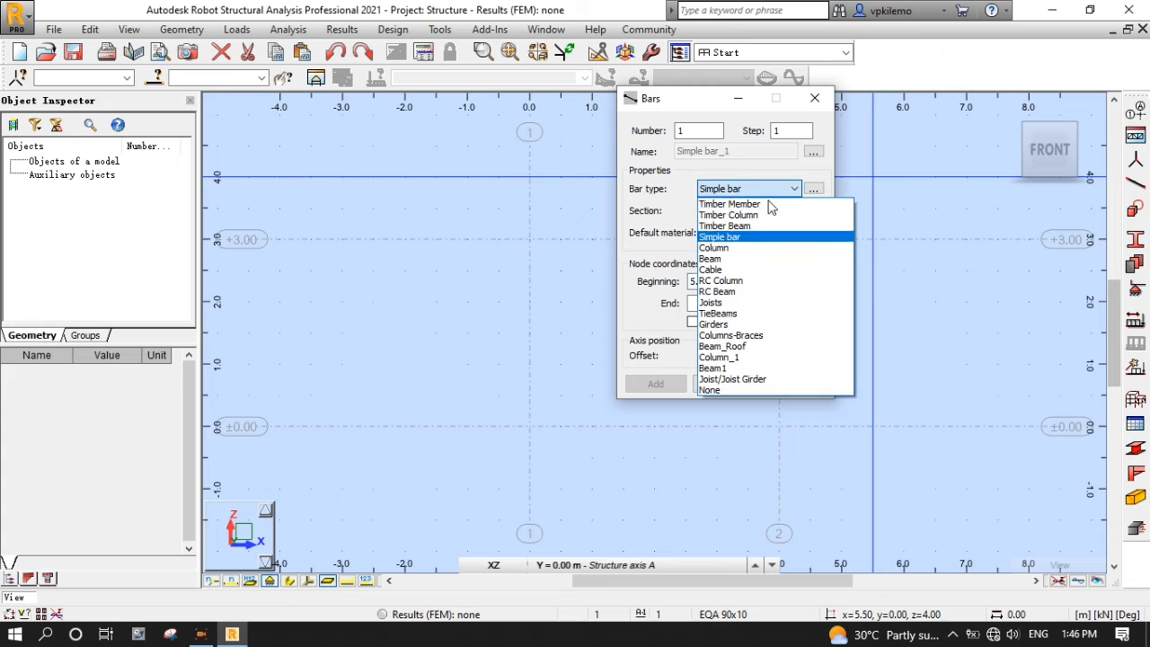
click(739, 282)
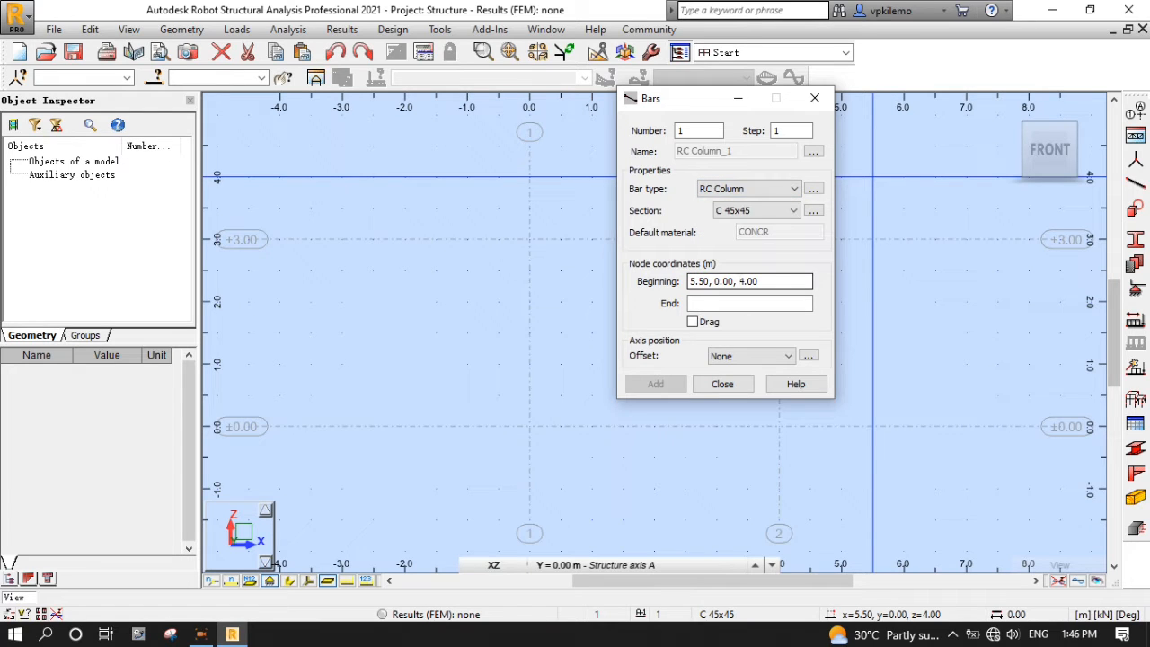
click(813, 211)
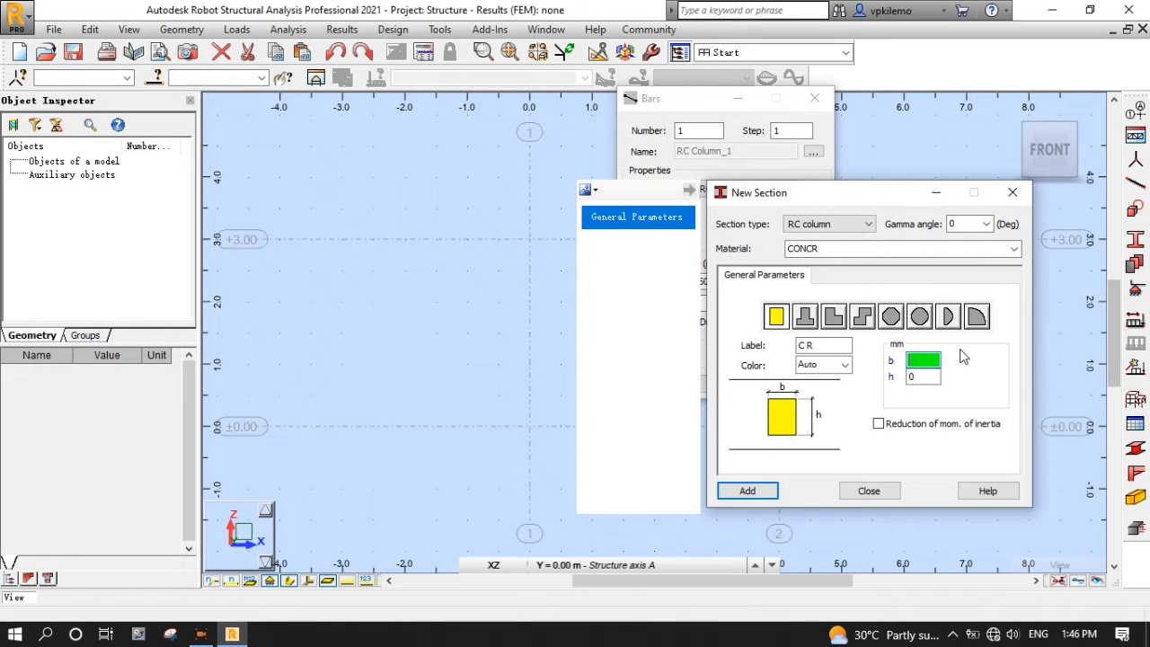
key(Tab)
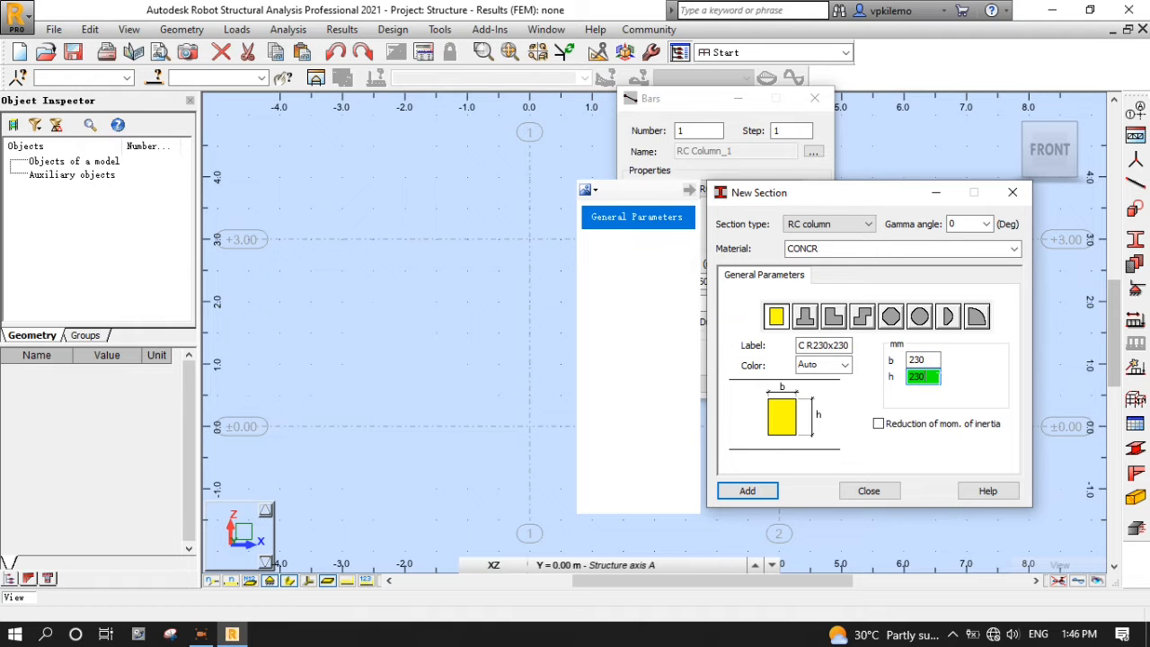
click(1014, 249)
click(953, 318)
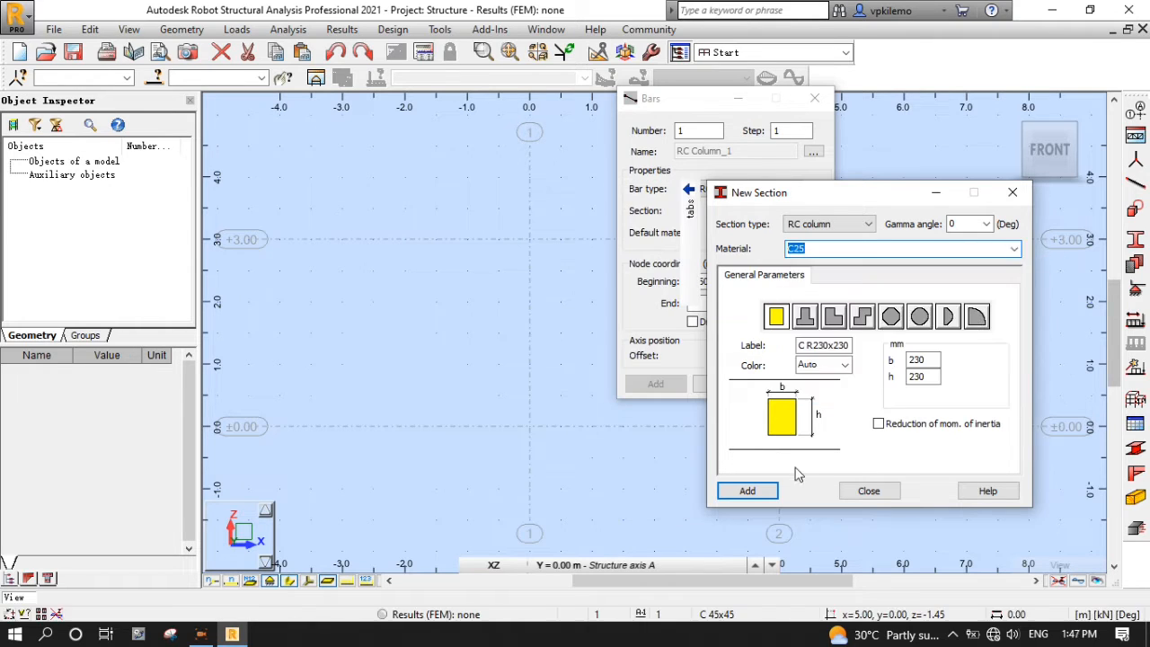
click(747, 491)
click(869, 491)
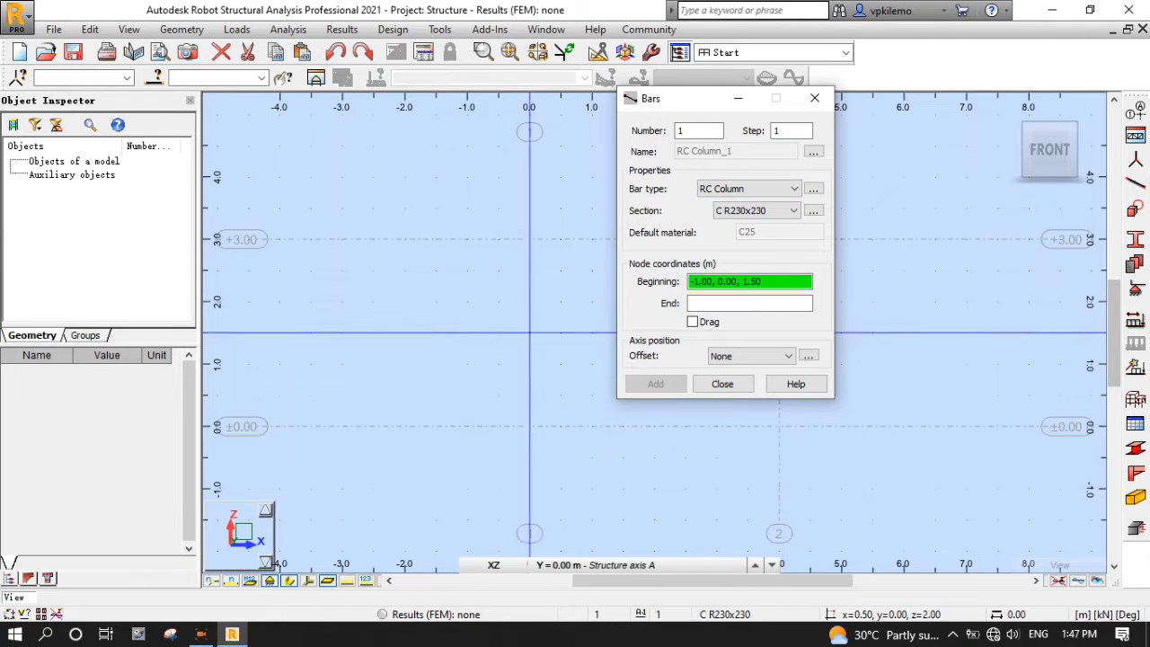
- Draw two 3 m columns on axes 1 and 2, from base to level +3.00
click(529, 426)
click(529, 239)
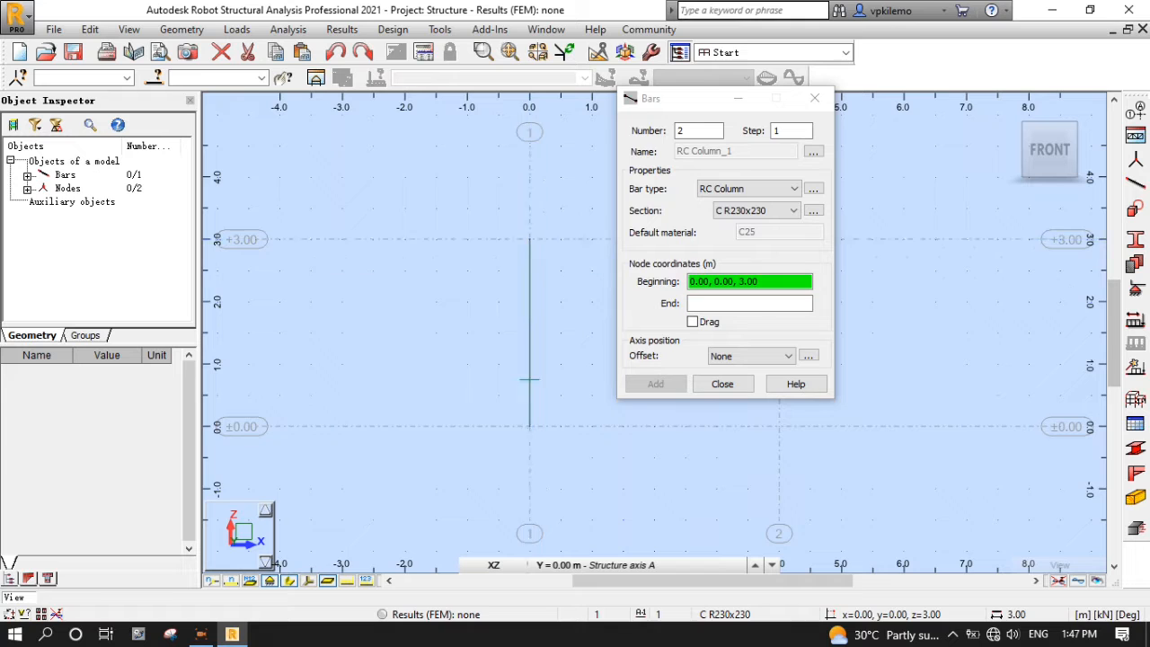
scroll(349, 347, down, 4)
click(522, 378)
click(522, 303)
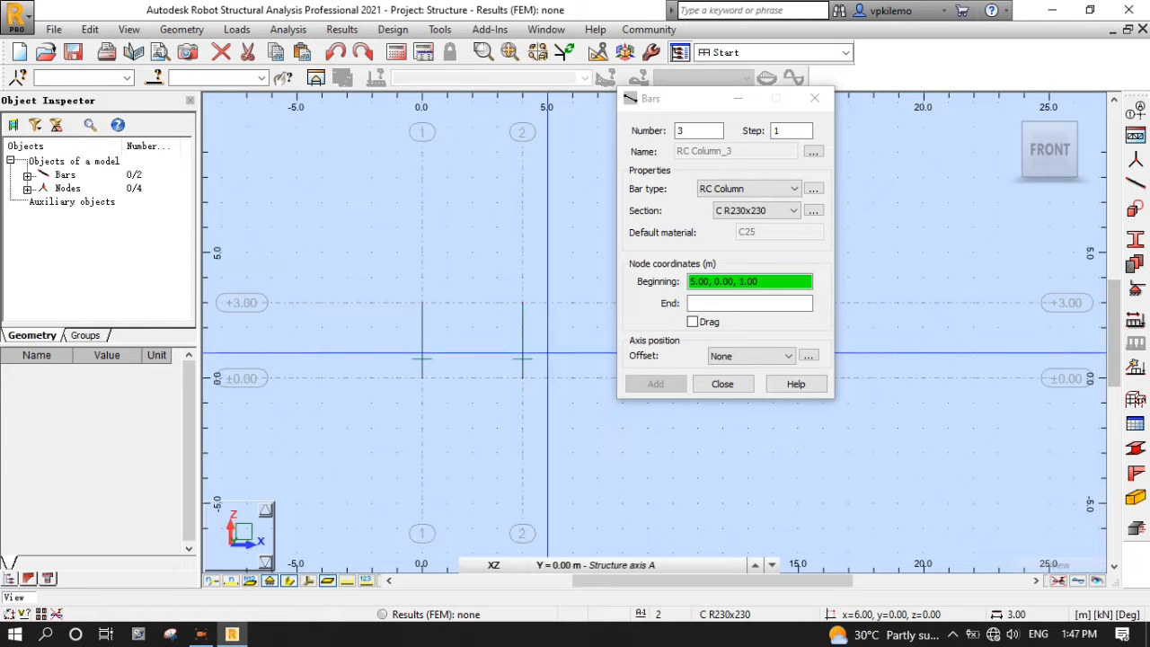
- Switch bar type to RC Beam and add a 230x300 C25 section, B R230x300
click(794, 189)
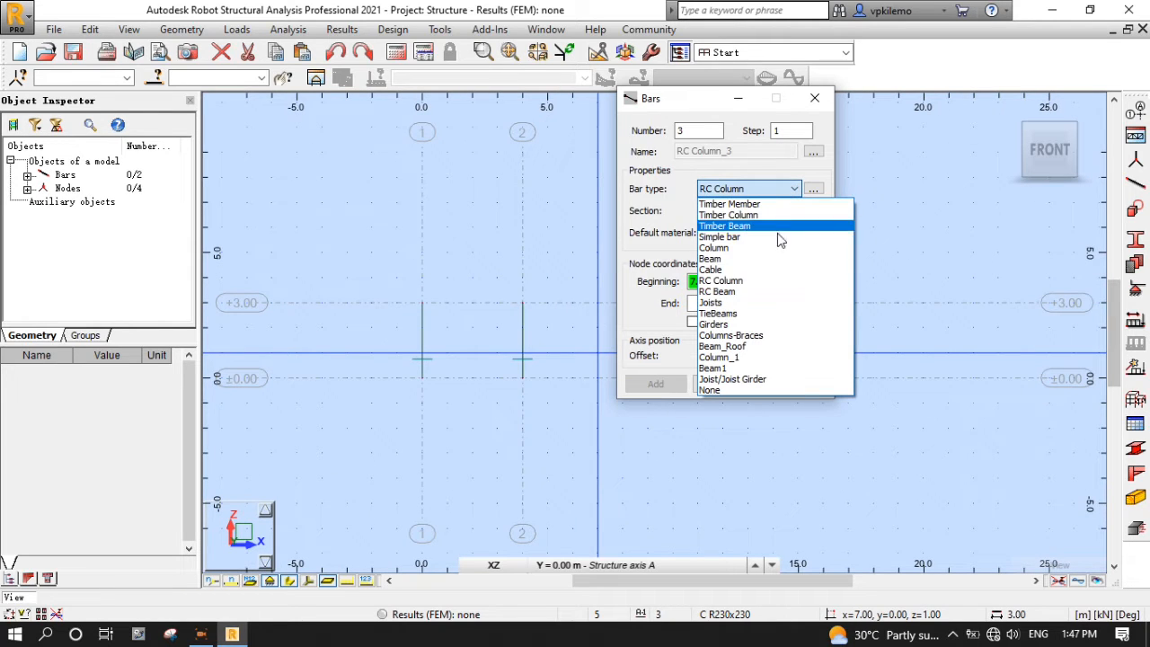
click(755, 291)
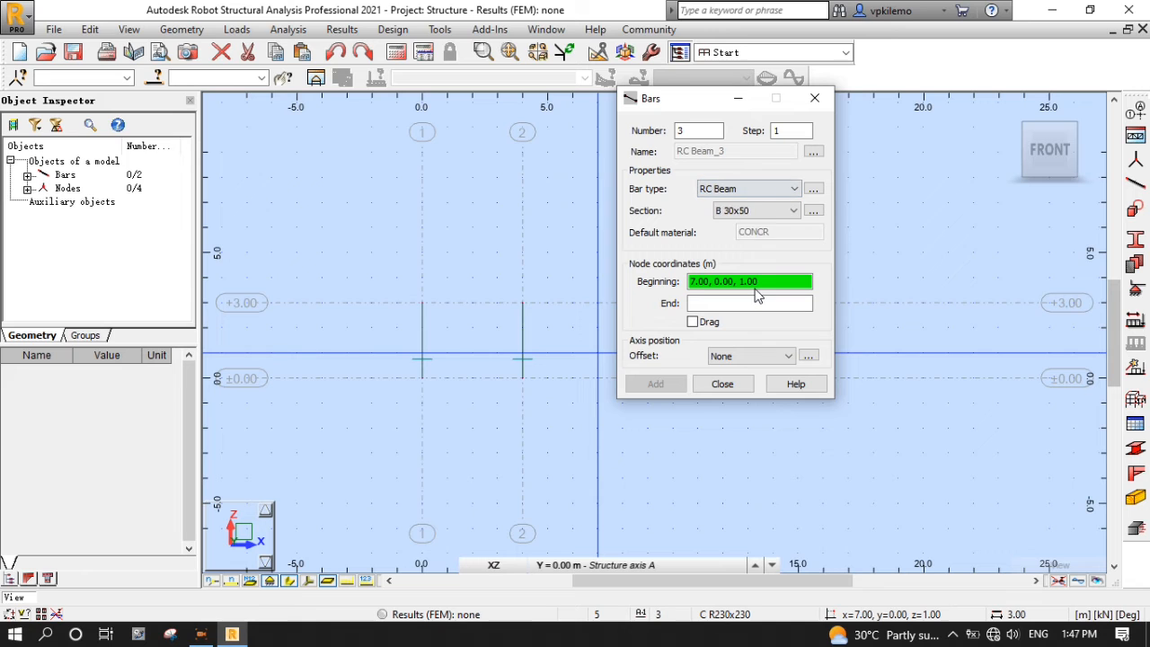
click(815, 211)
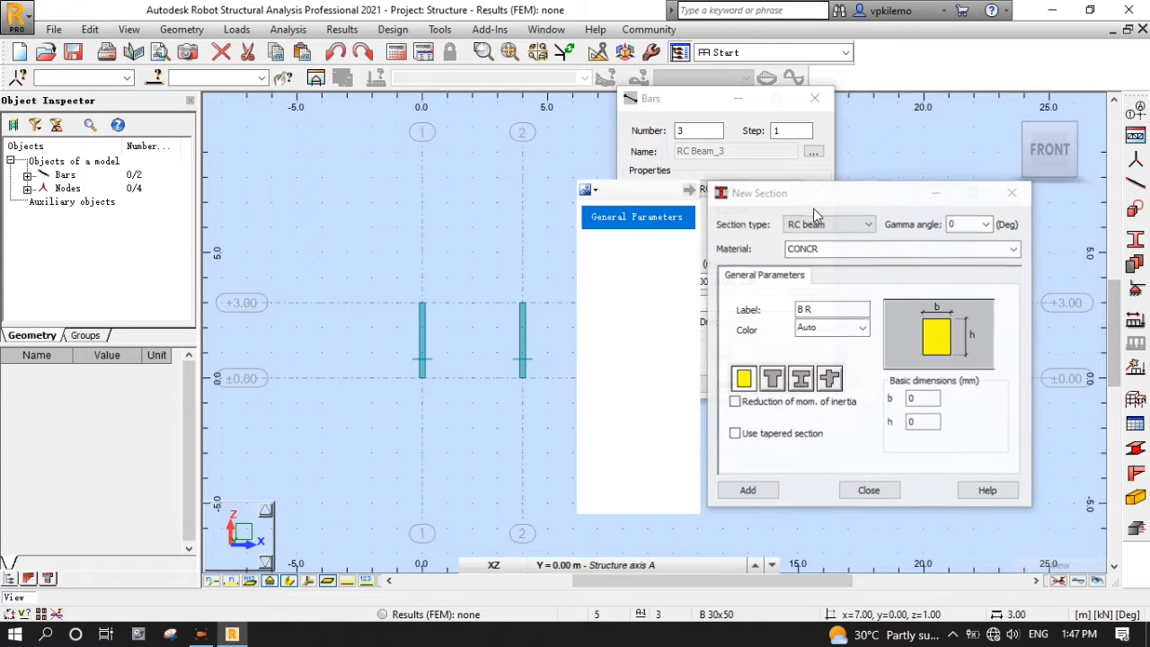
click(1015, 255)
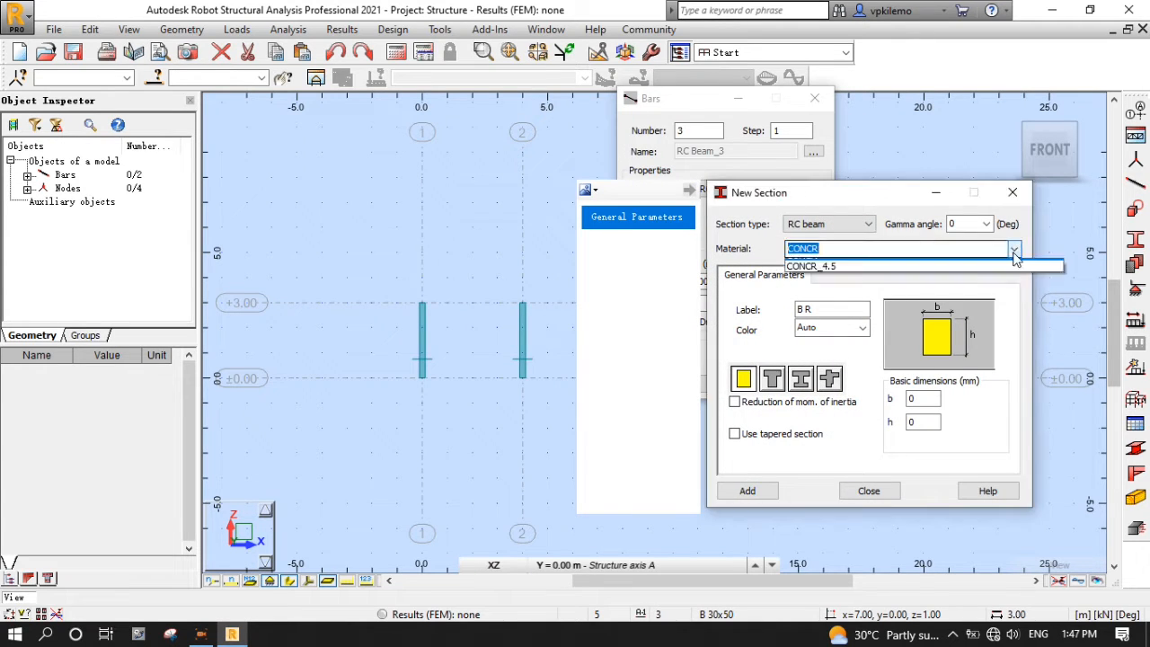
click(938, 320)
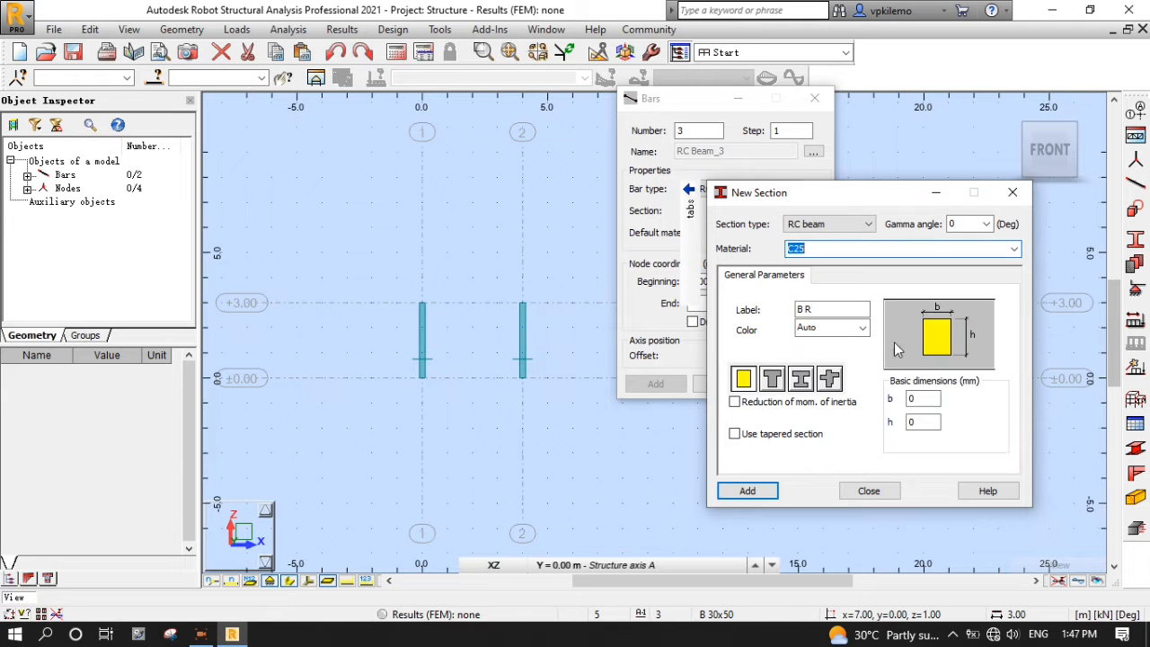
click(924, 400)
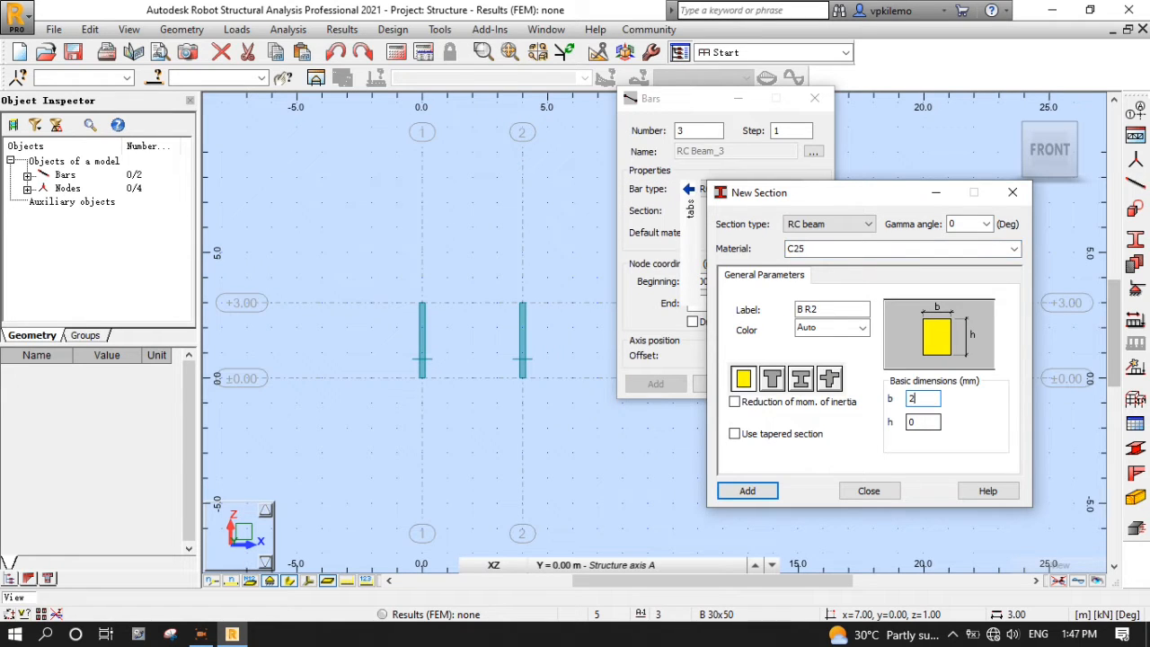
key(Tab)
text(300)
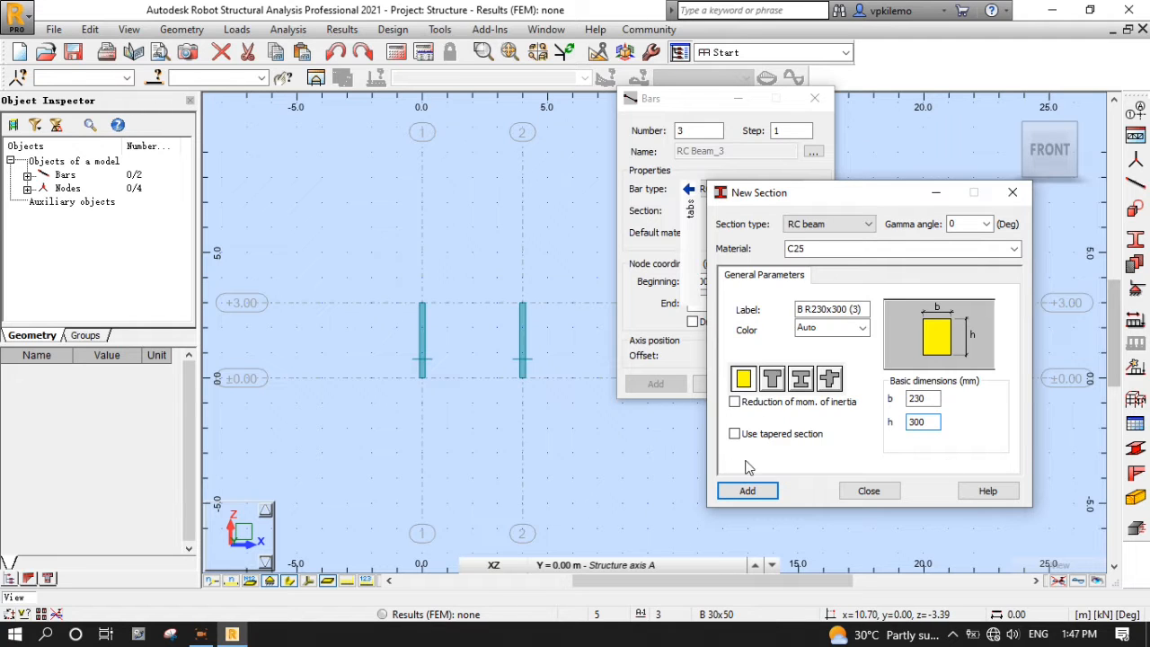
click(748, 491)
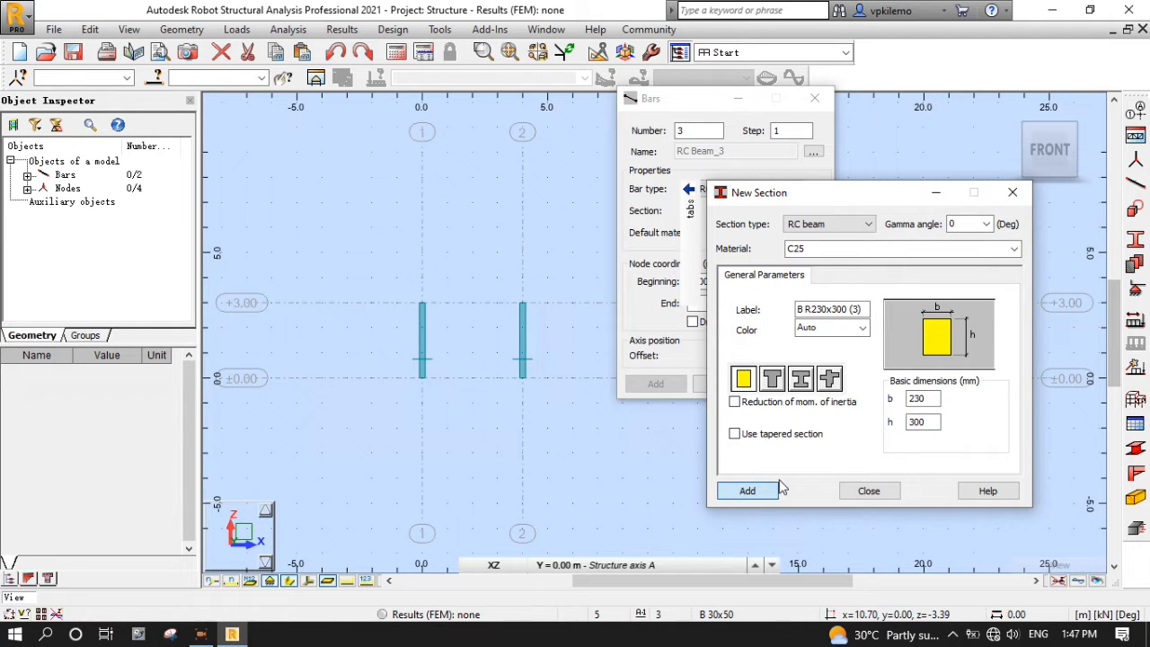
click(869, 490)
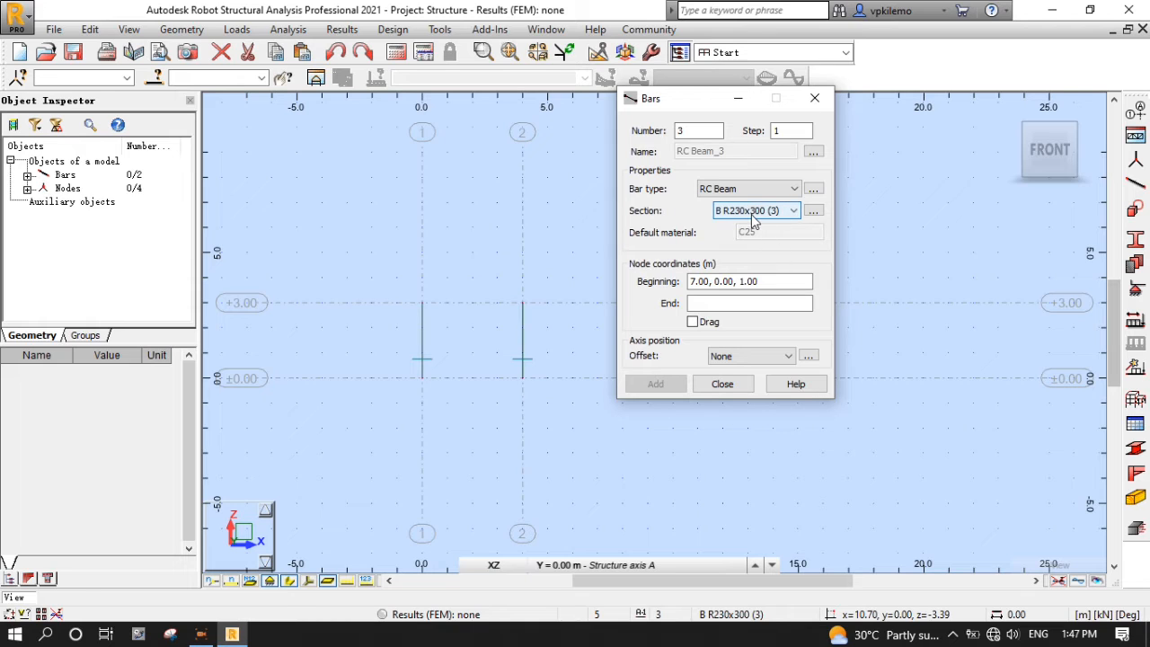
- Draw the B R230x300 beam between the two column tops at +3.00
click(750, 281)
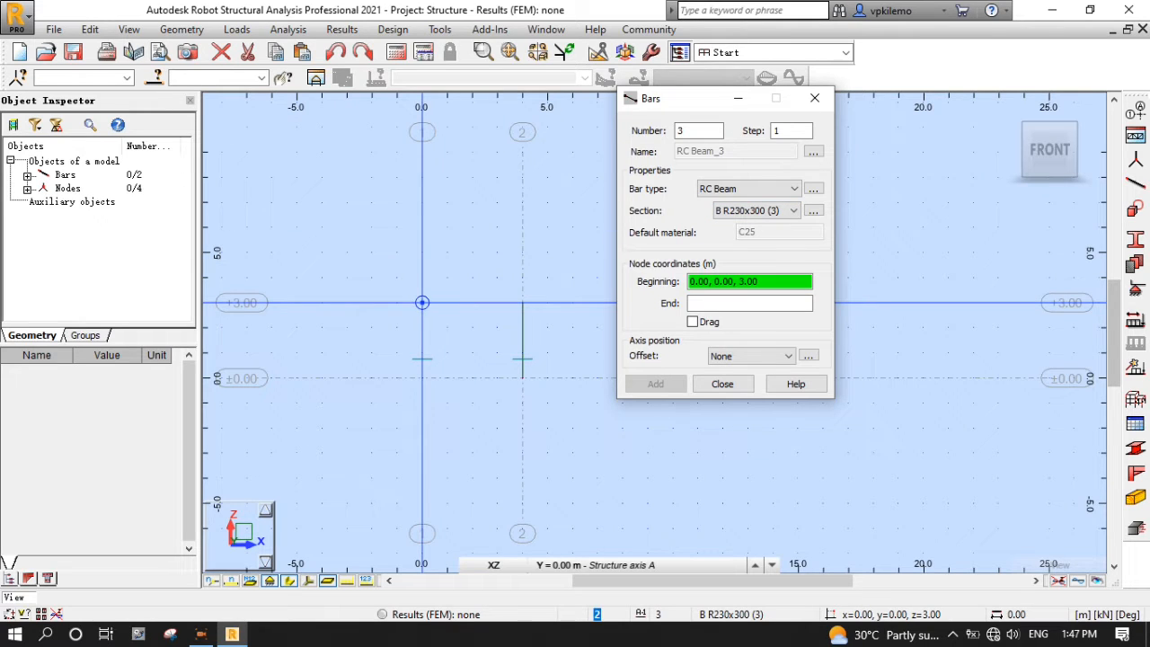
click(422, 303)
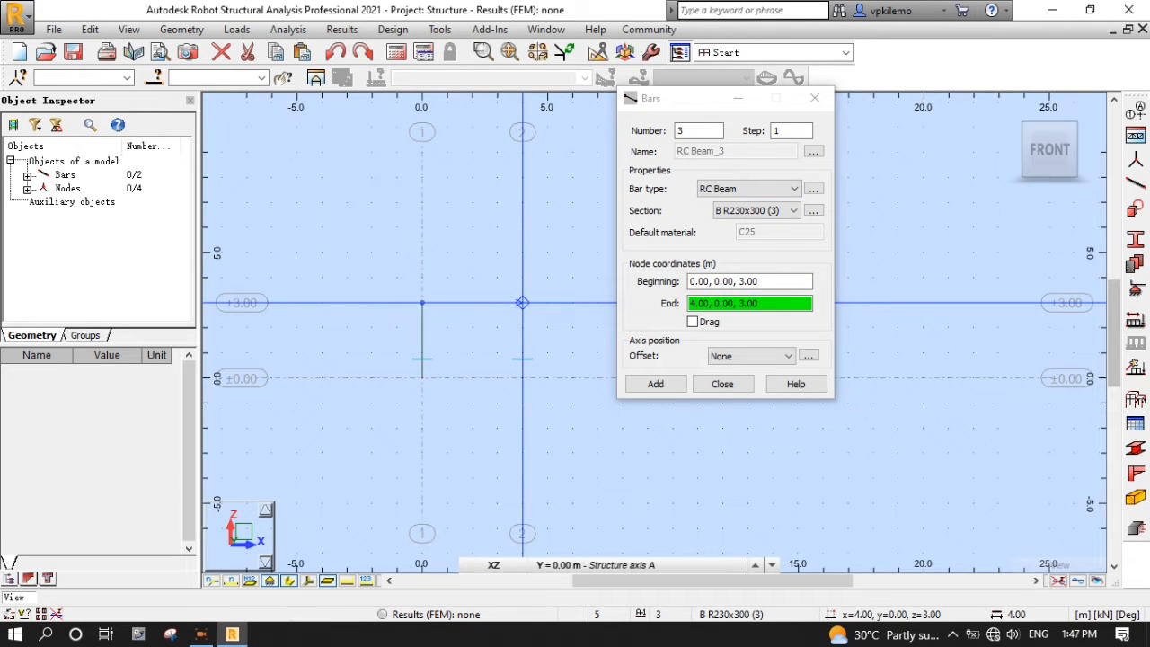
click(523, 303)
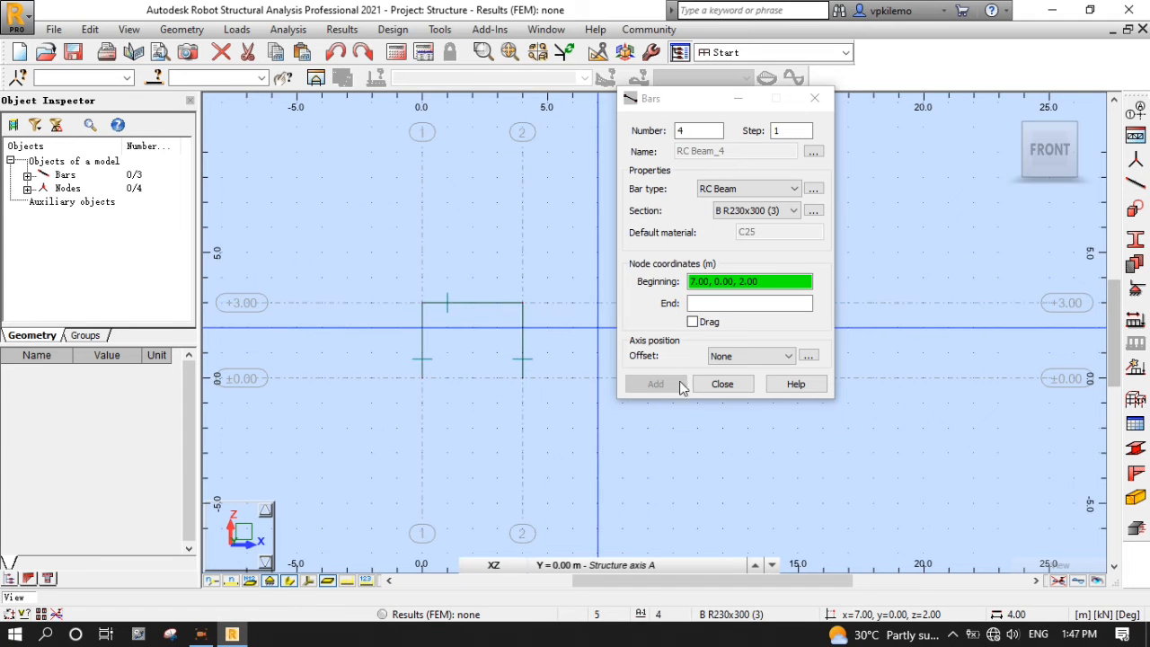
click(721, 385)
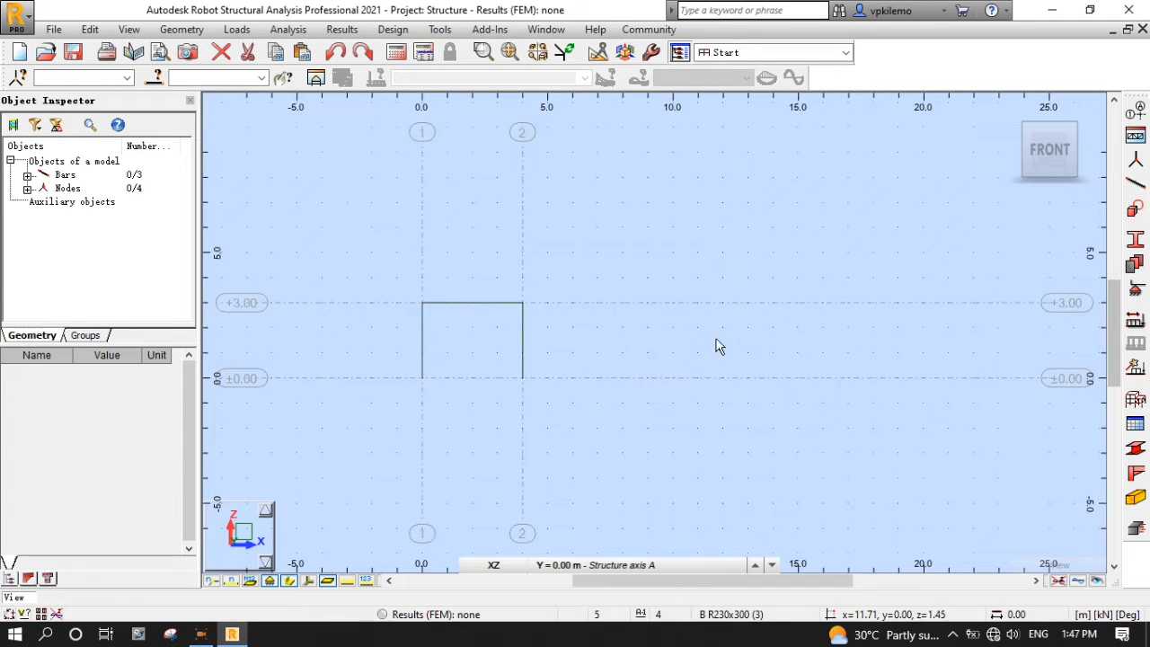
- Switch to the 3D isometric view and window-select all bars and nodes of the frame
click(626, 52)
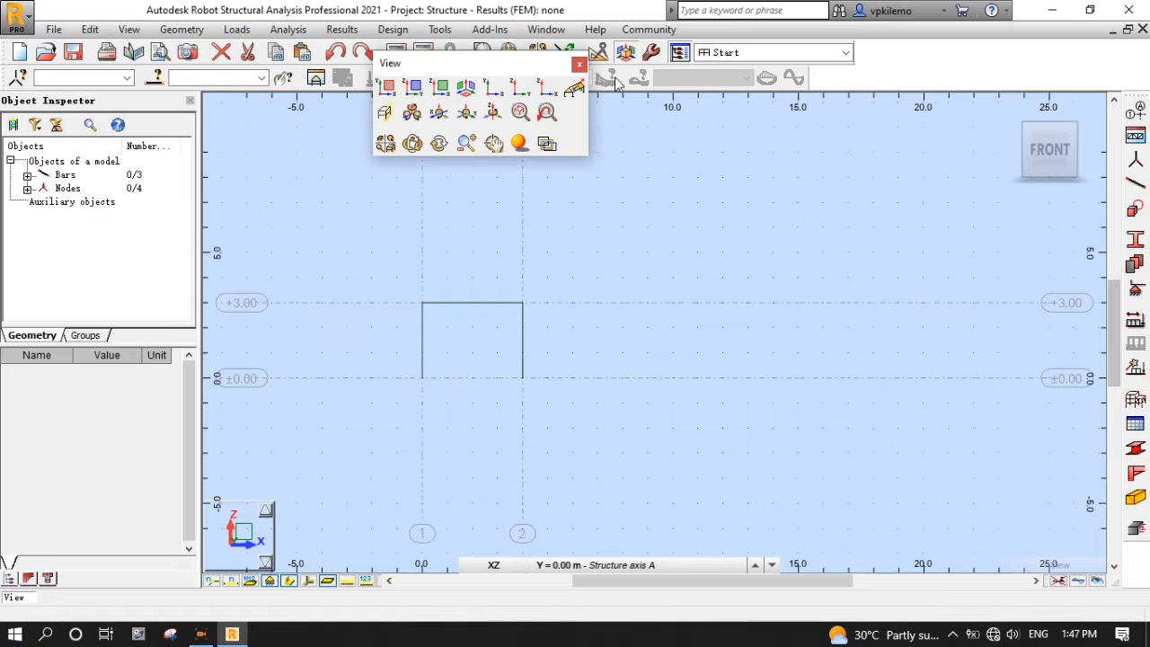
click(476, 89)
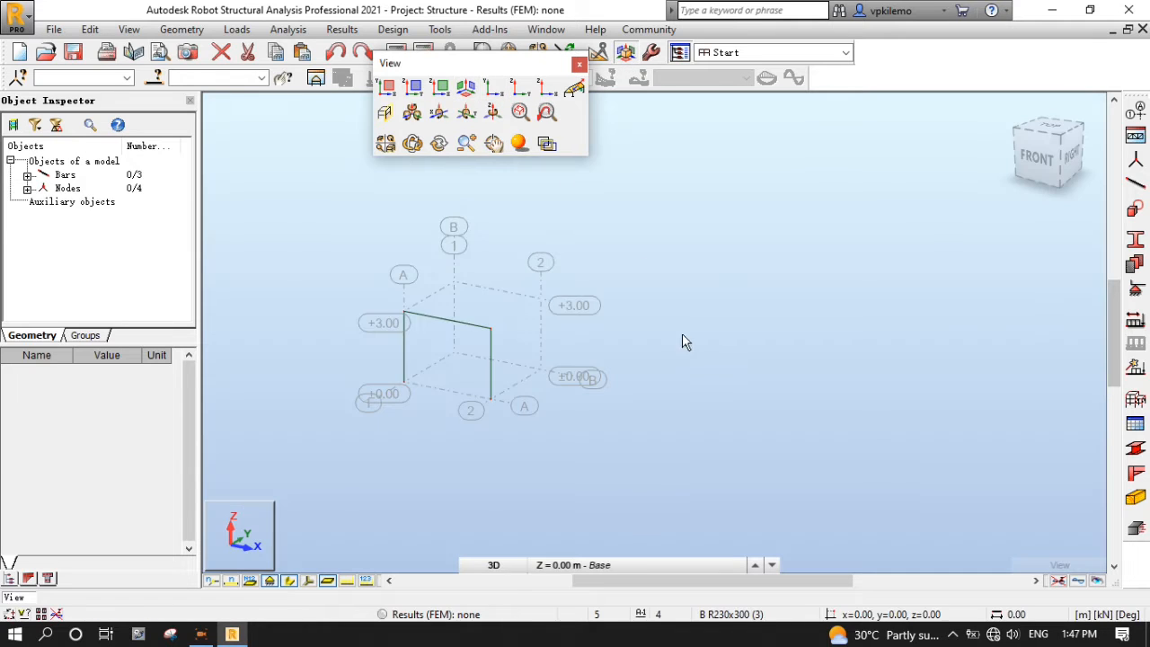
click(579, 65)
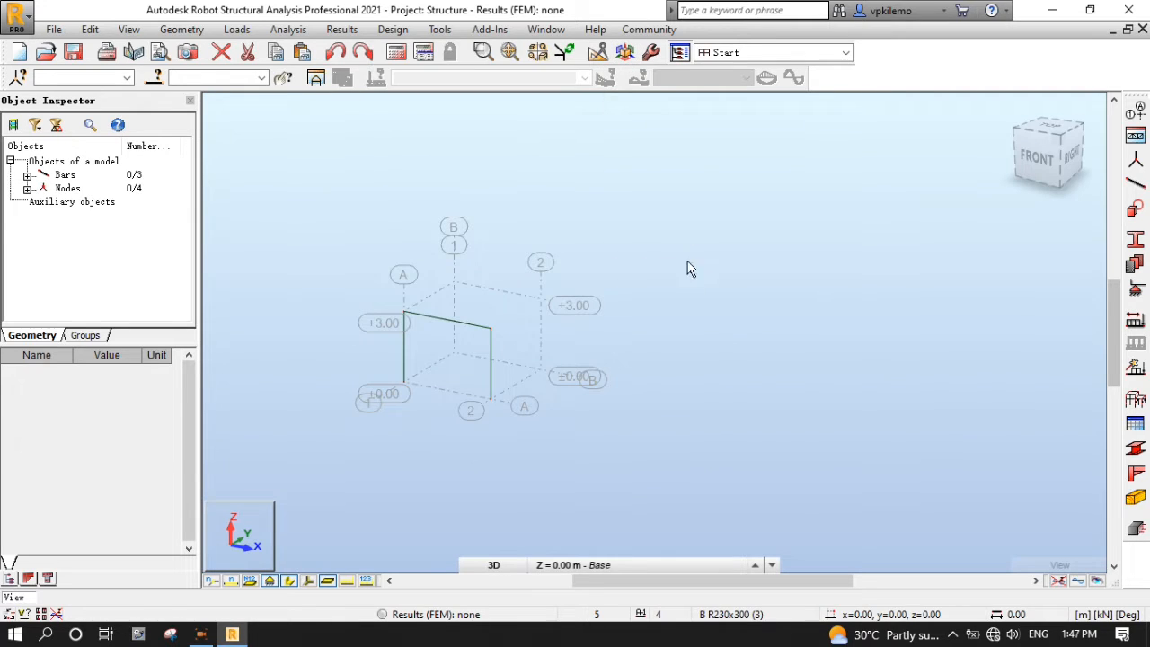
scroll(506, 344, up, 2)
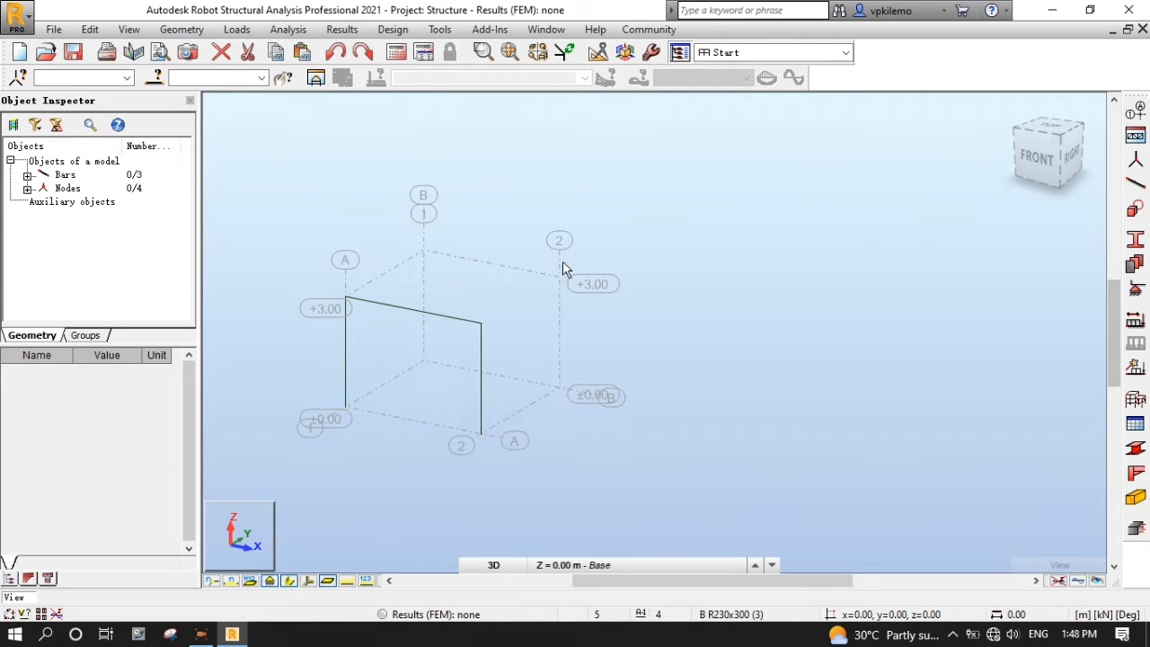
drag(349, 427, 303, 469)
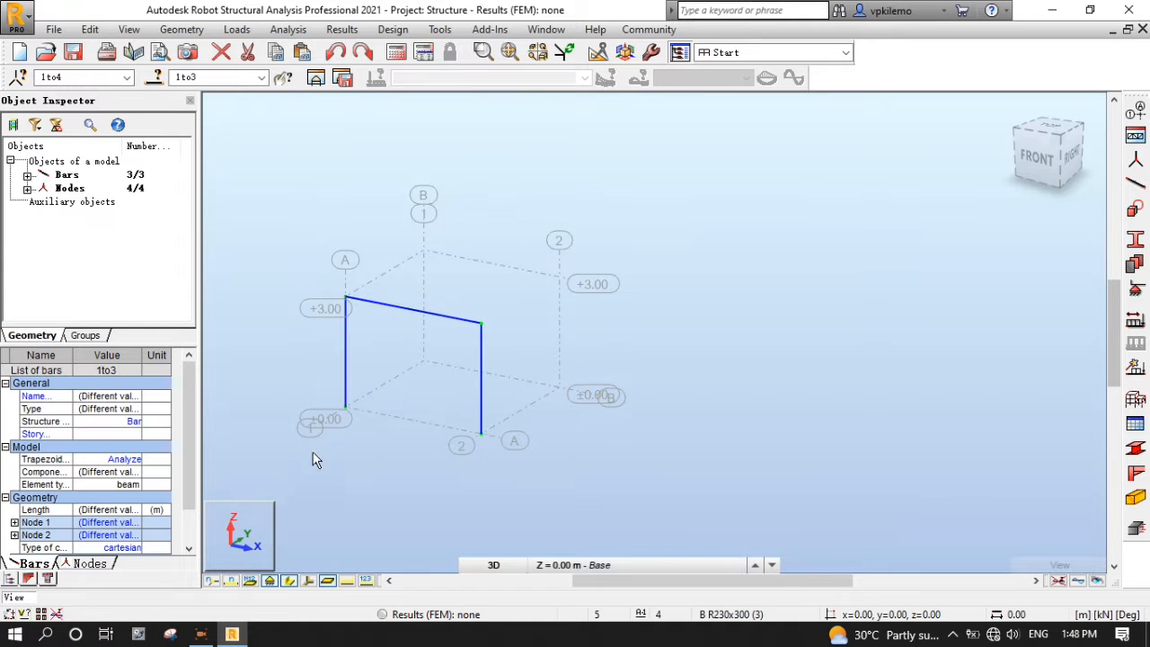
- Copy the selected portal frame 4 m along Y with Translation, then clear the selection
click(129, 28)
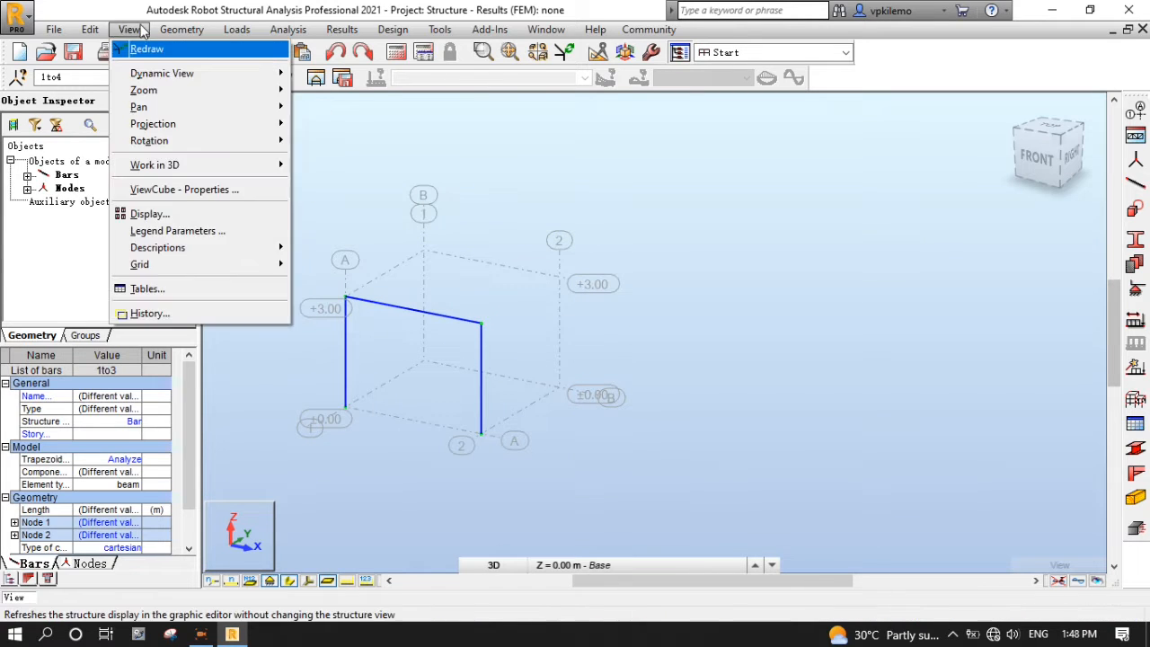
mouse_move(90, 29)
mouse_move(161, 240)
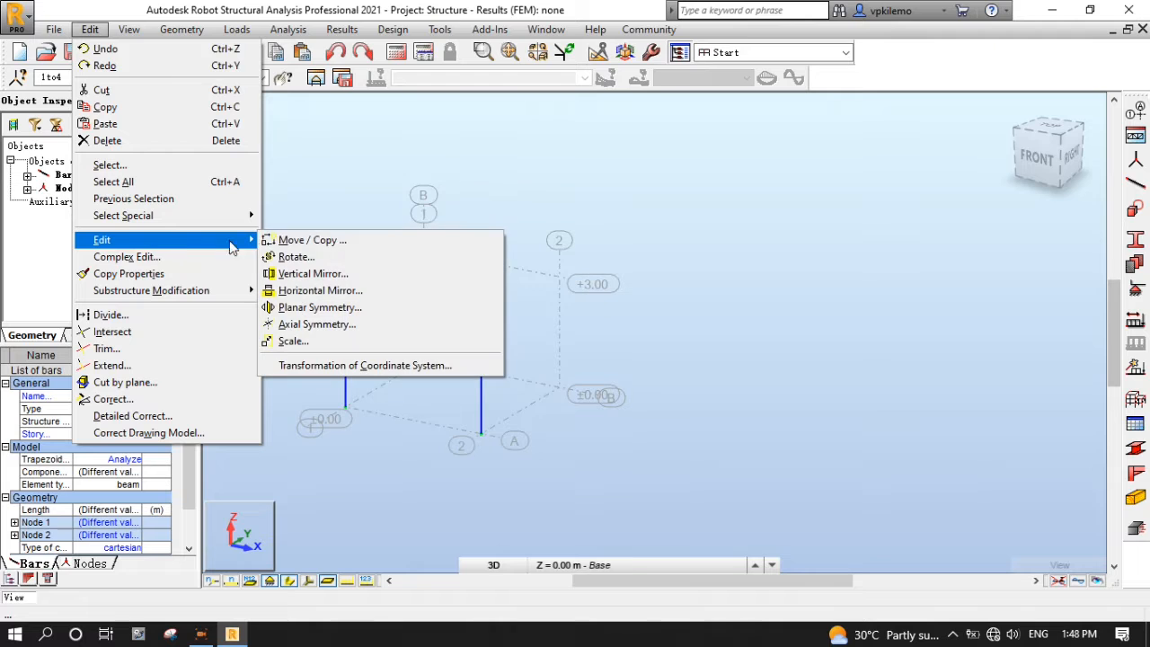
click(306, 243)
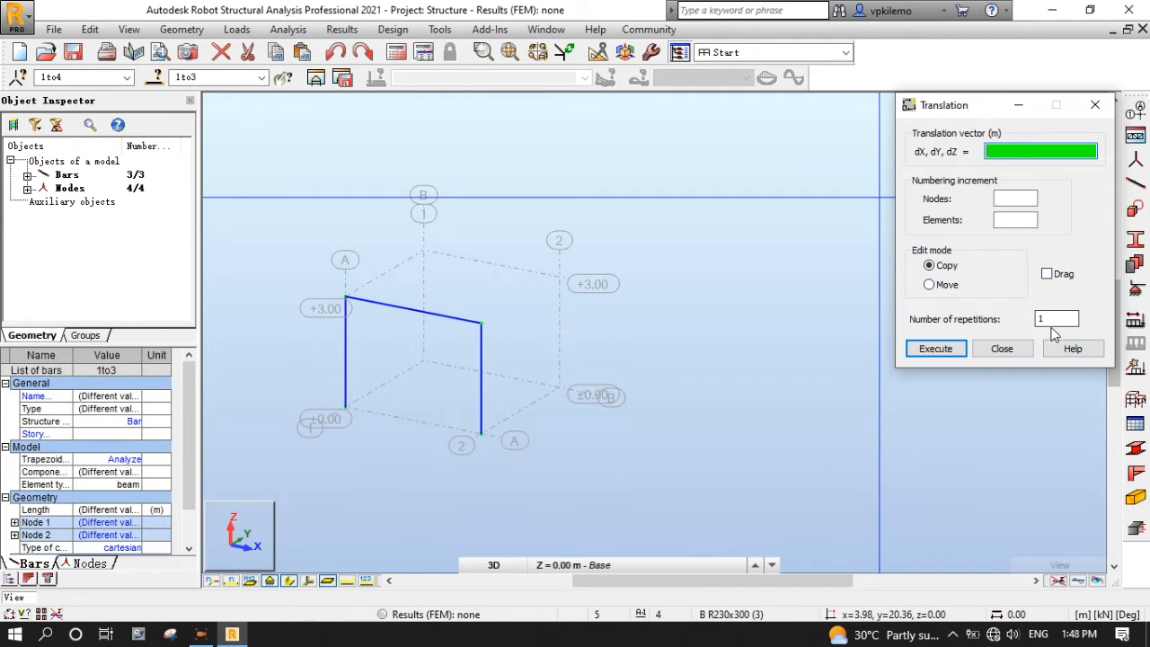
click(481, 436)
click(558, 391)
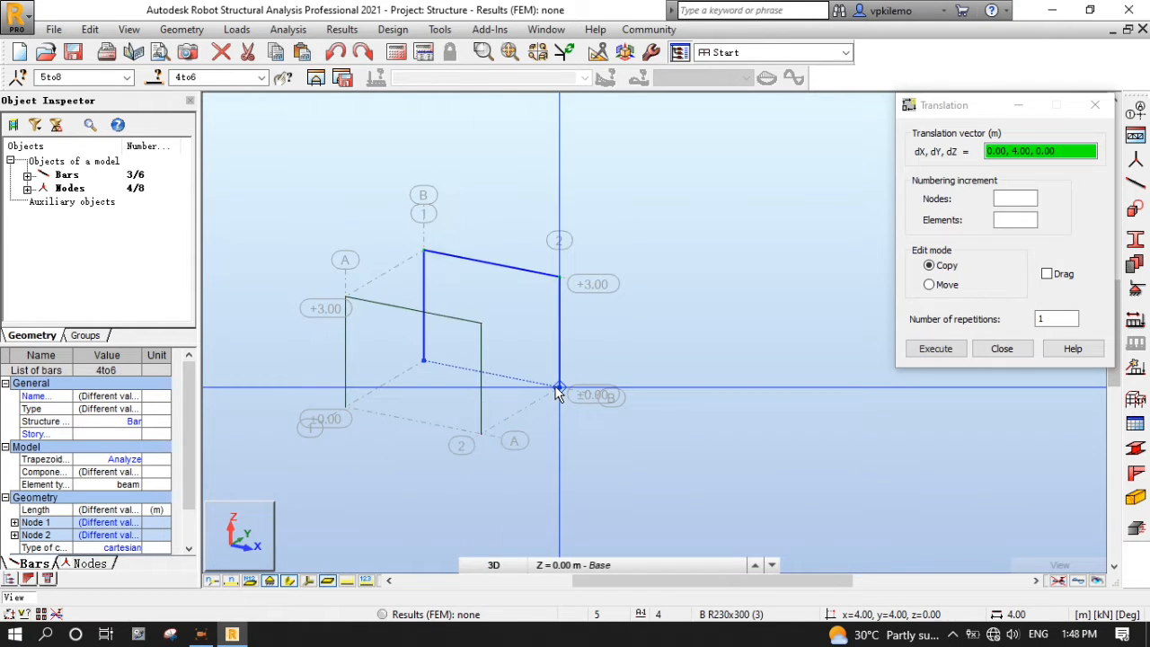
click(1002, 349)
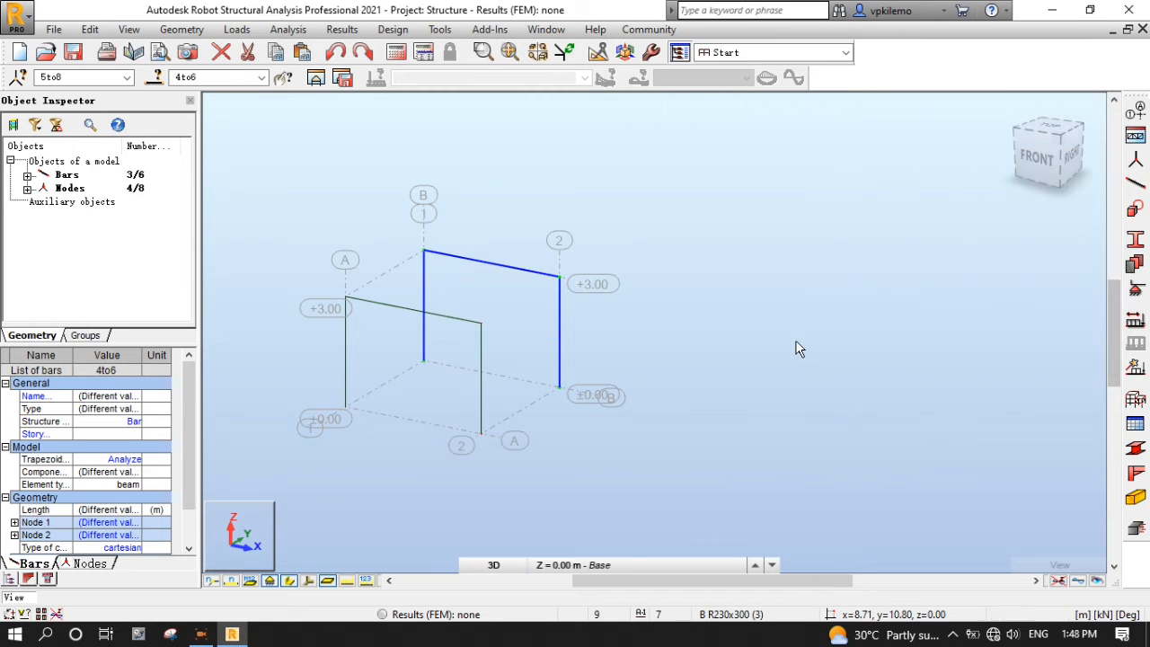
click(770, 341)
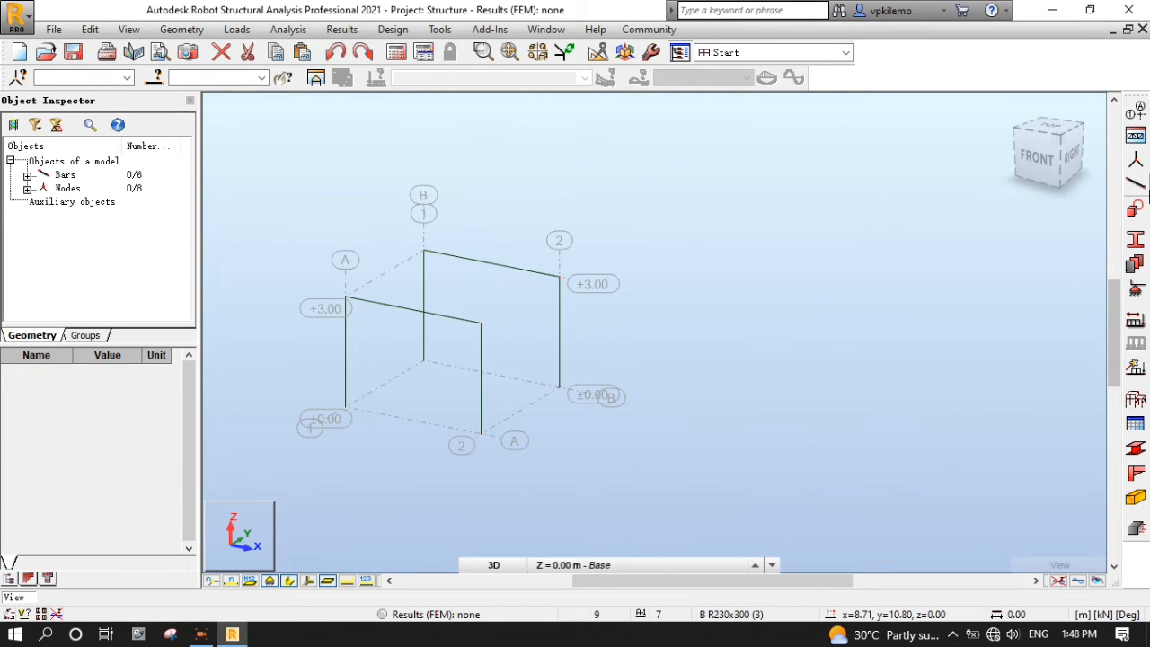
- Draw two B R230x300 RC beams linking the top nodes of both frames at +3.00
click(1136, 183)
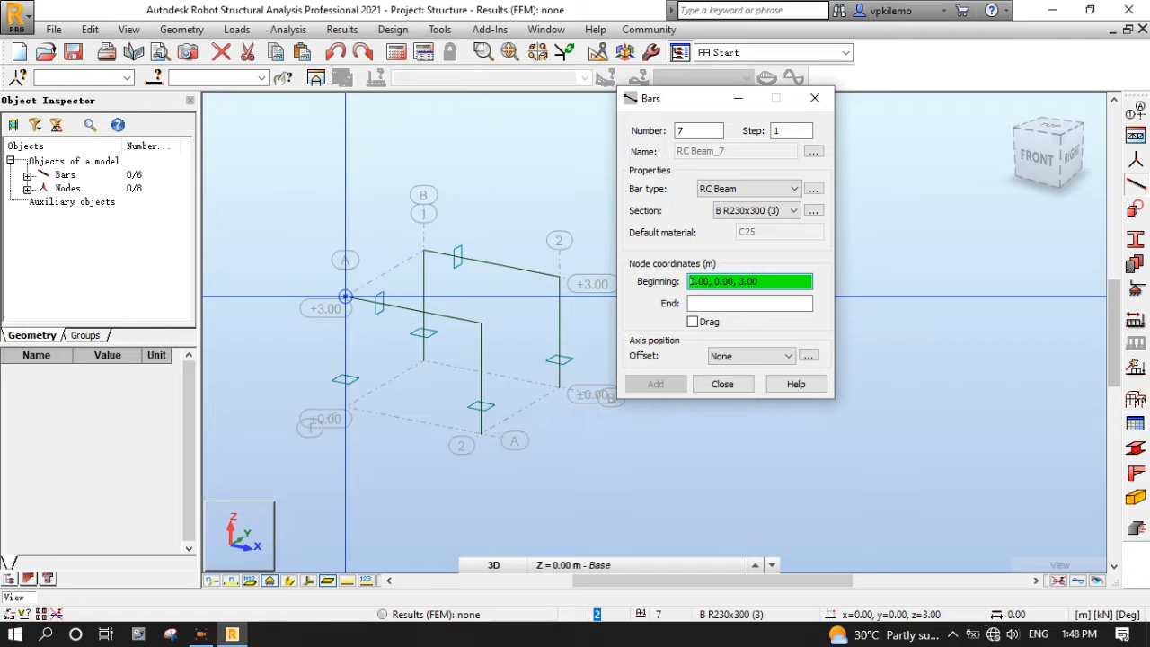
click(346, 297)
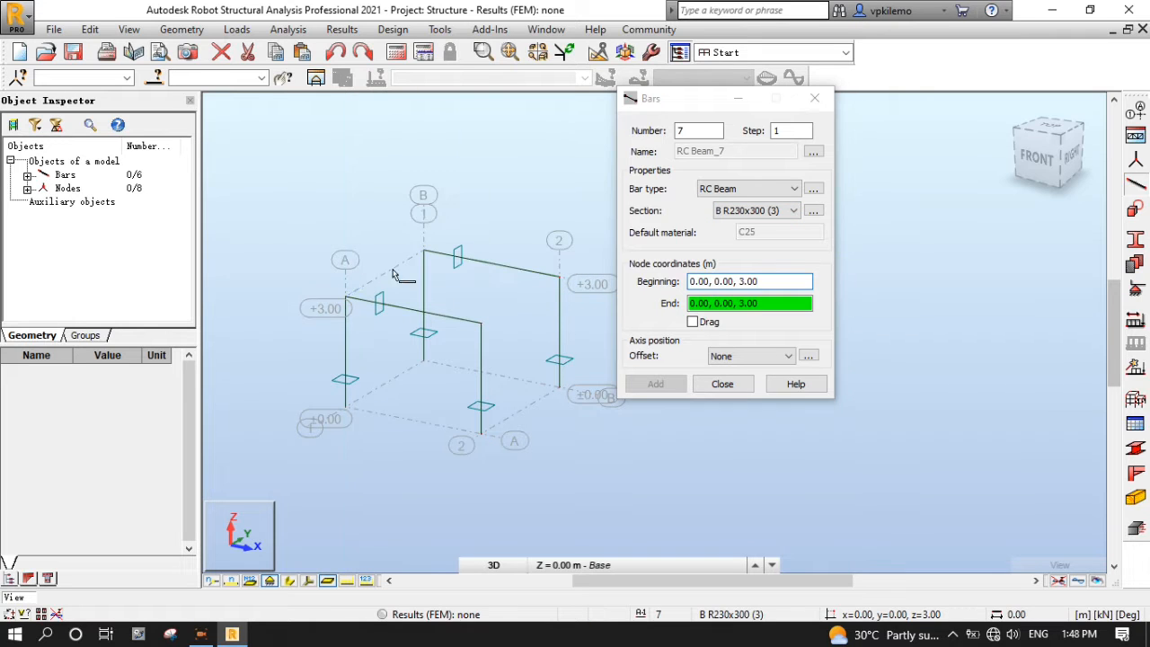
click(481, 322)
click(559, 277)
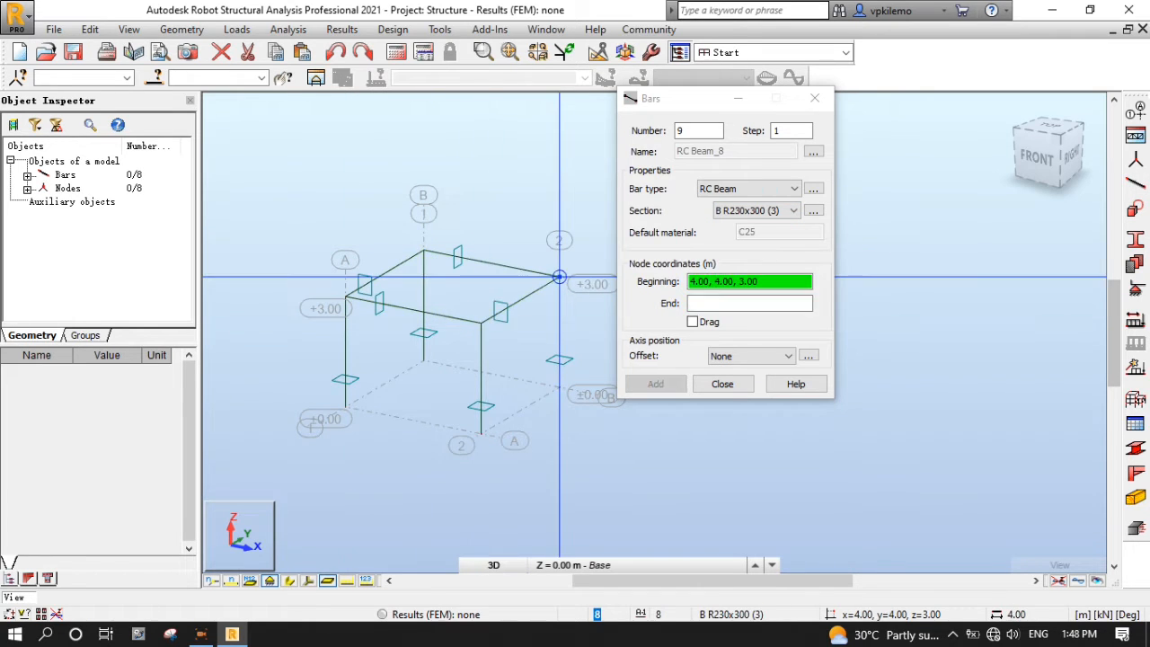
click(724, 383)
scroll(883, 467, down, 1)
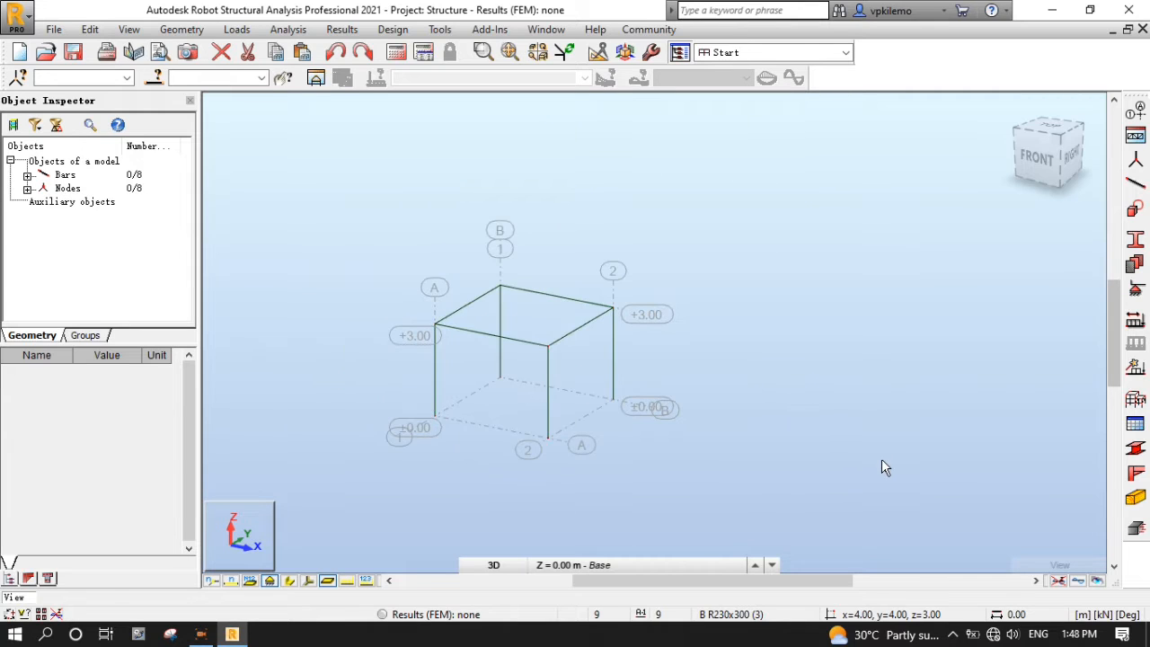
scroll(427, 399, down, 1)
scroll(428, 398, up, 3)
scroll(568, 413, down, 1)
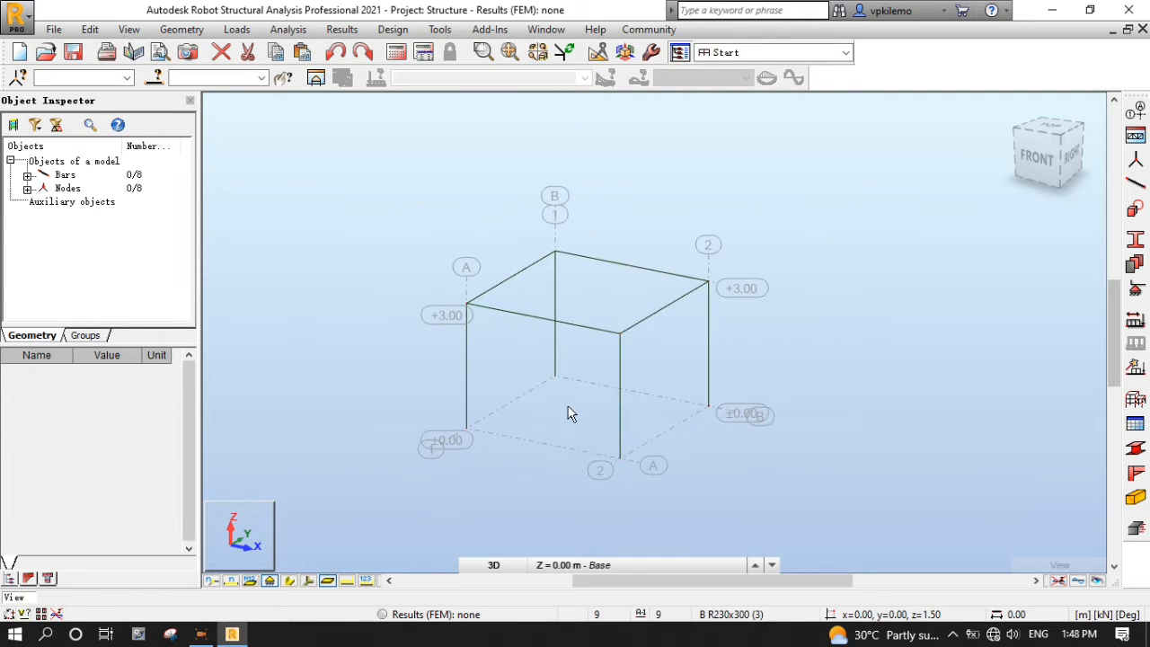
scroll(407, 357, up, 1)
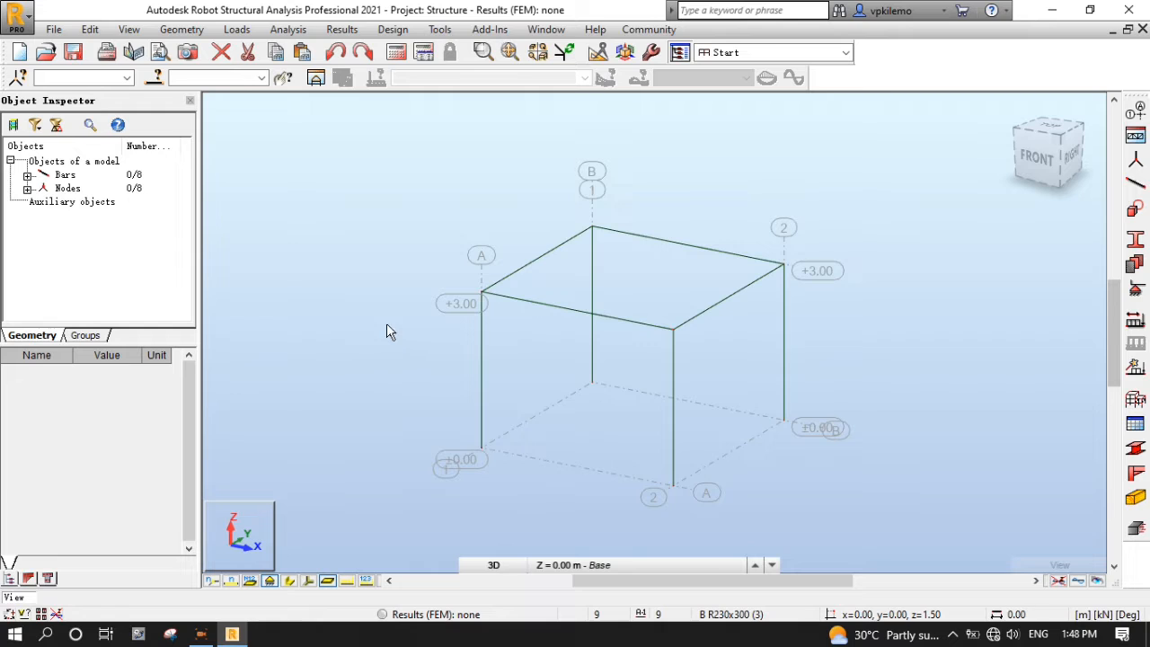
- Manually define Story 1, 3.00 m high above Base, then bring up the Supports dialog
click(180, 30)
mouse_move(194, 83)
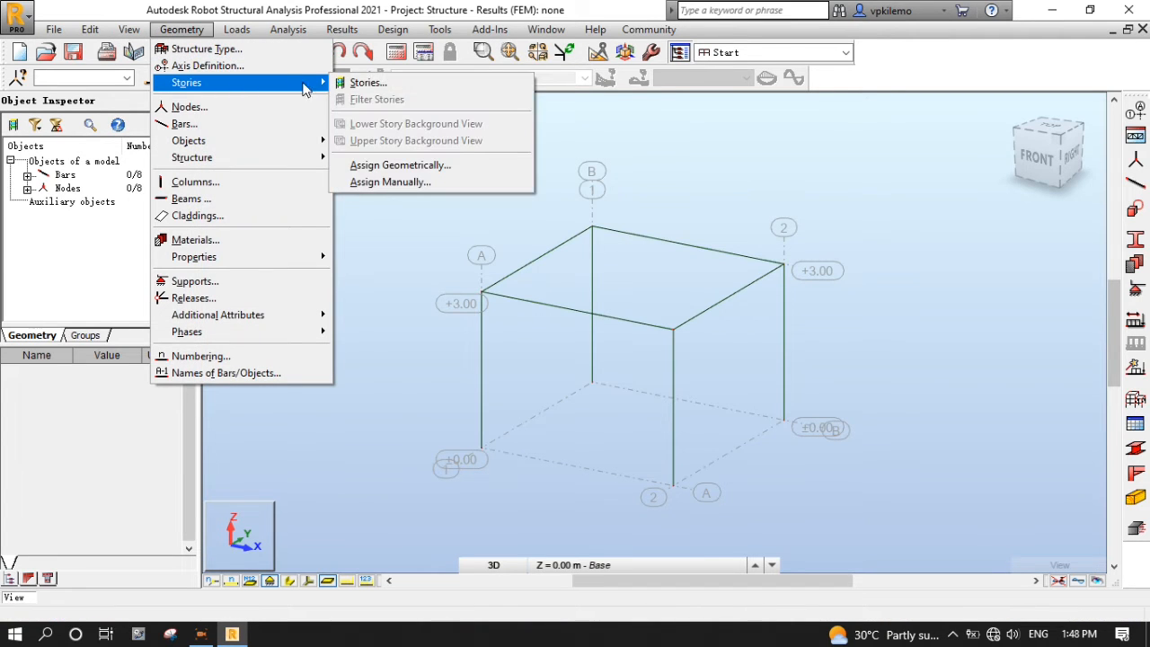
click(368, 83)
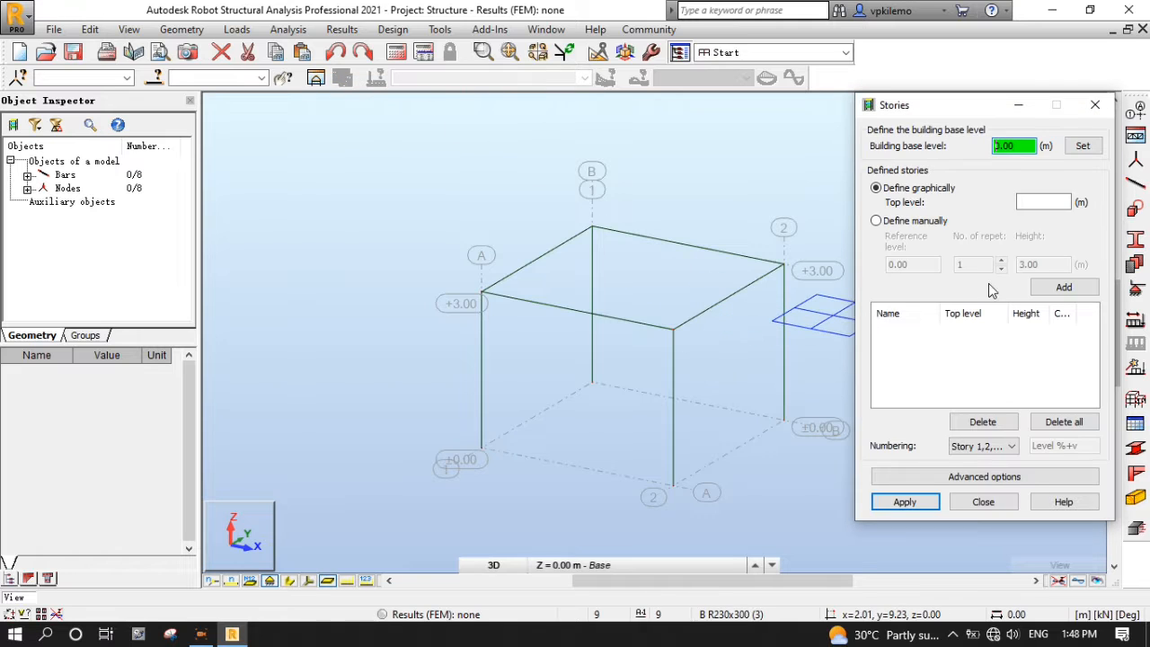
click(875, 221)
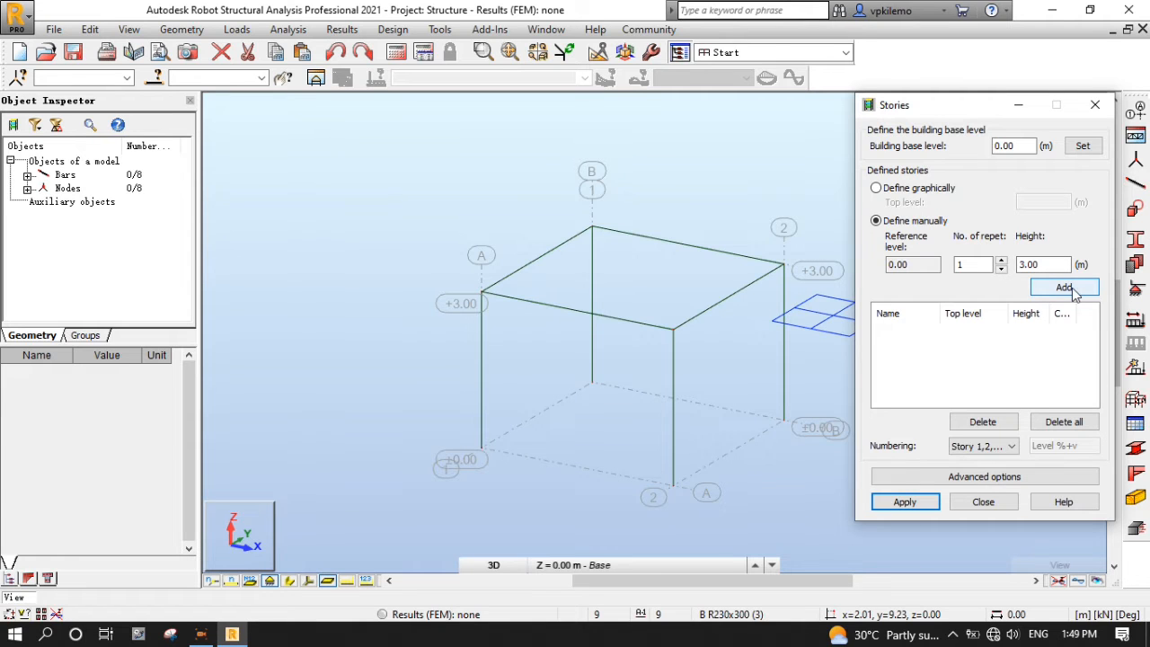
click(1066, 287)
click(906, 502)
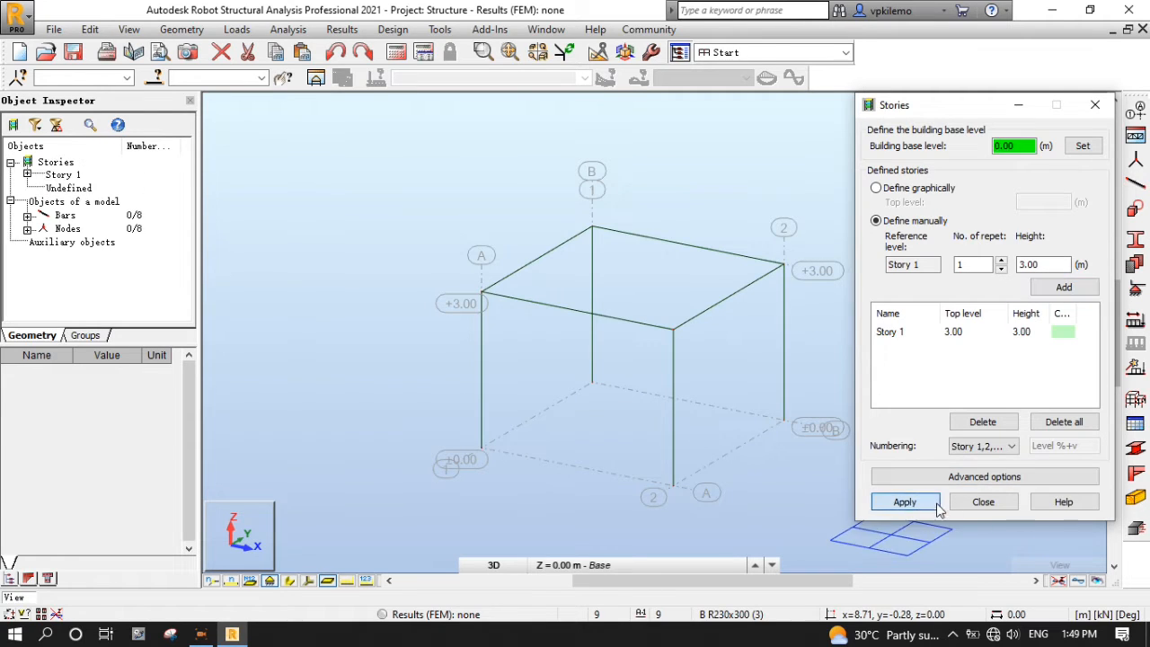
click(984, 502)
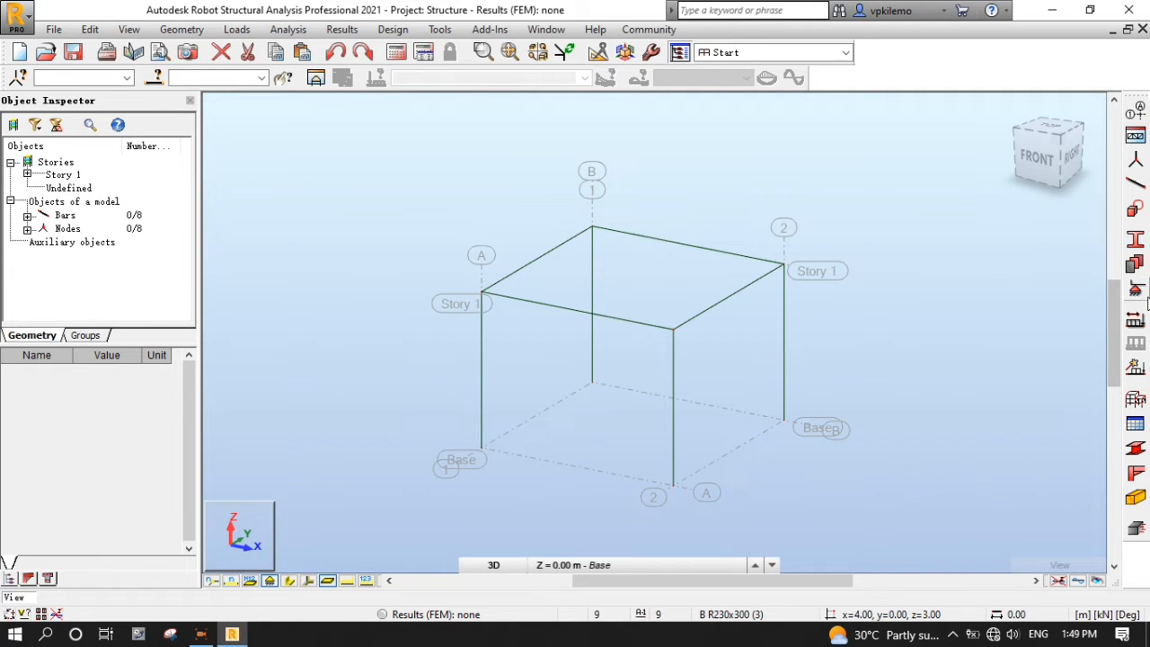
click(1136, 290)
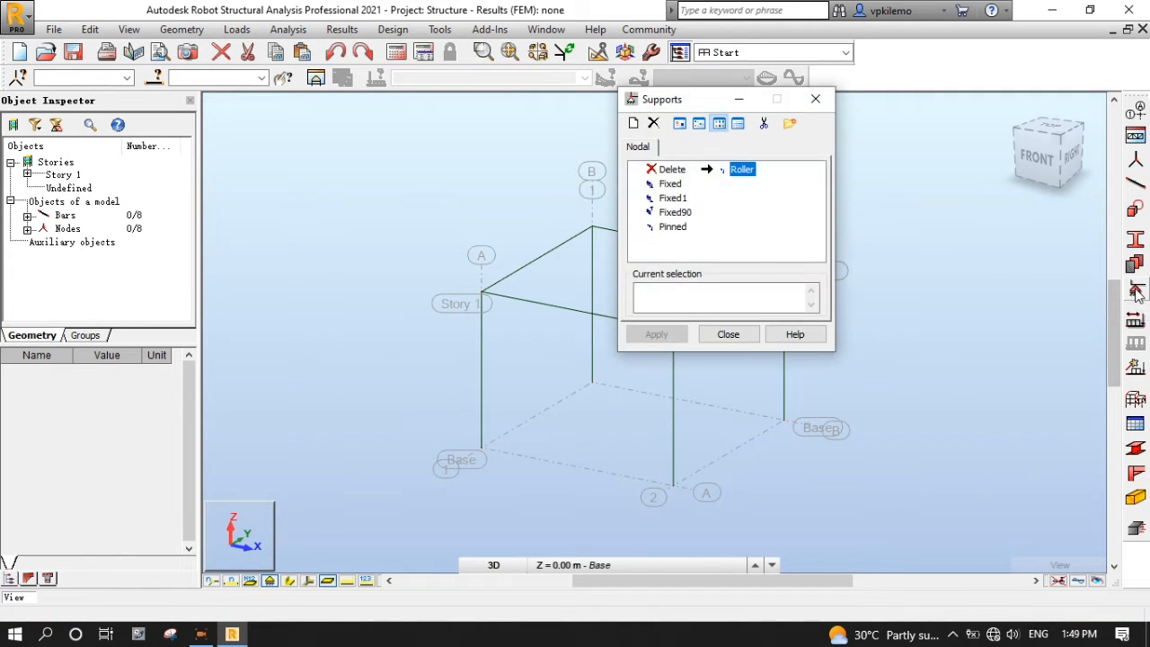
- Assign the Fixed support type to each of the four column base nodes
click(672, 184)
double_click(676, 185)
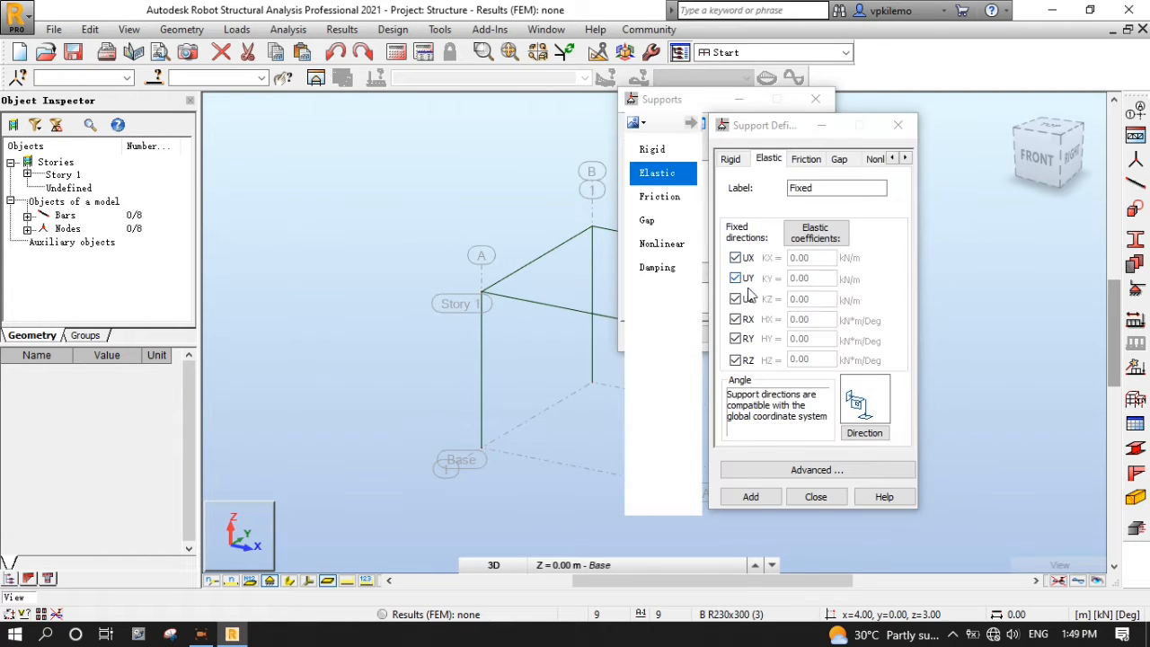
click(898, 125)
click(481, 452)
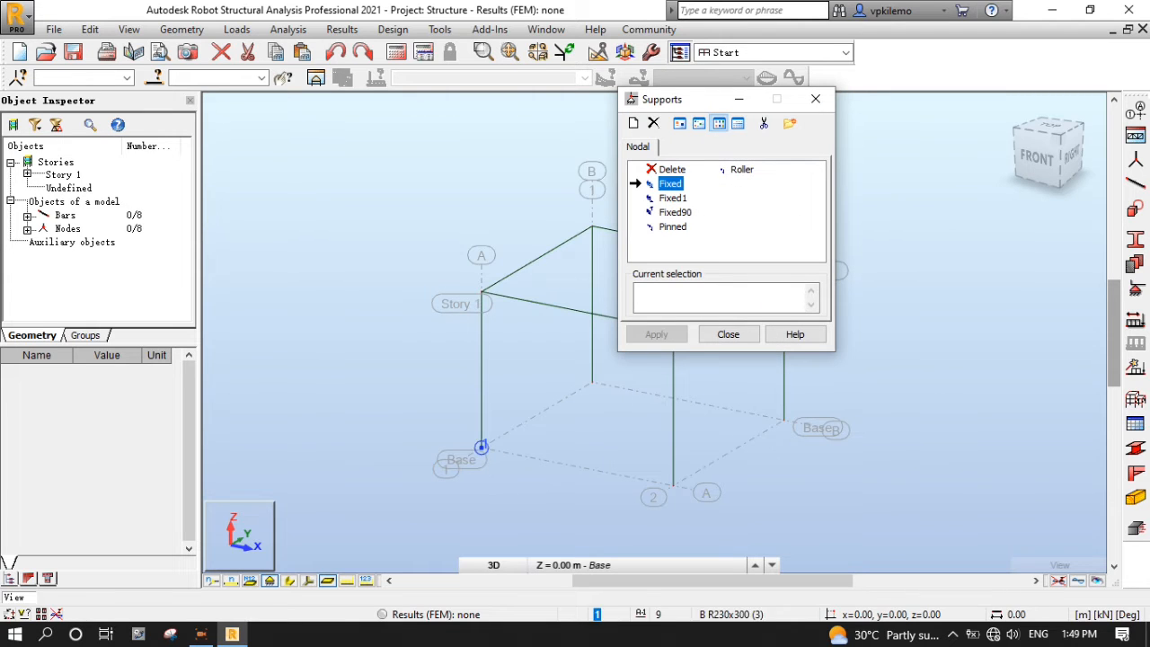
click(591, 387)
click(784, 424)
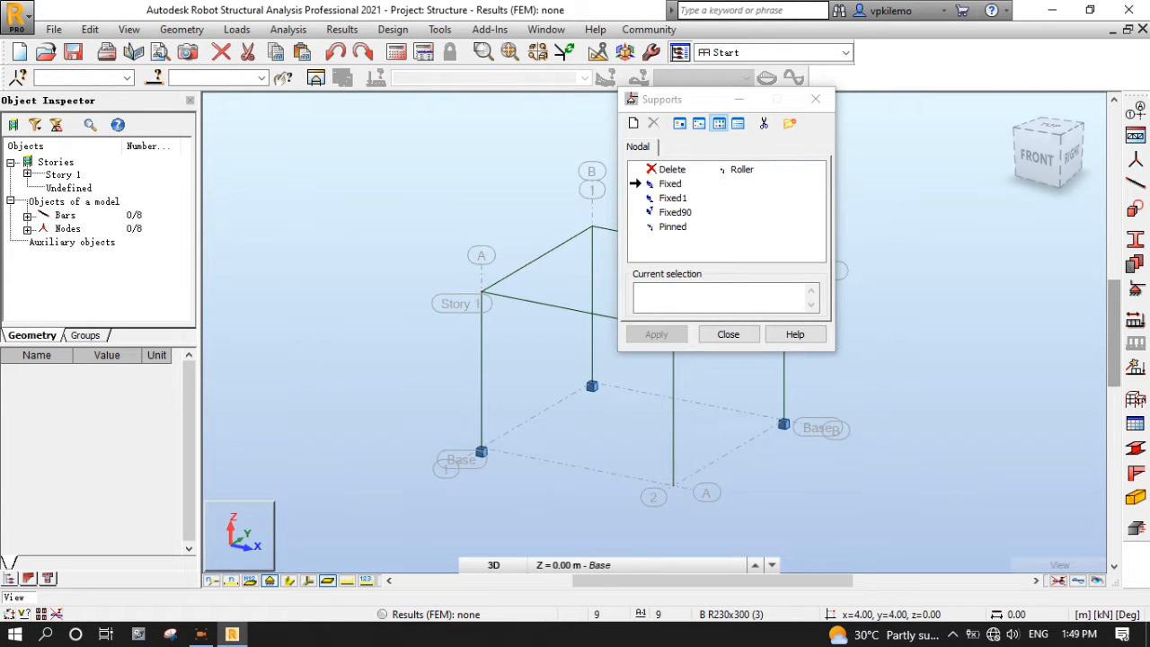
click(673, 490)
click(728, 335)
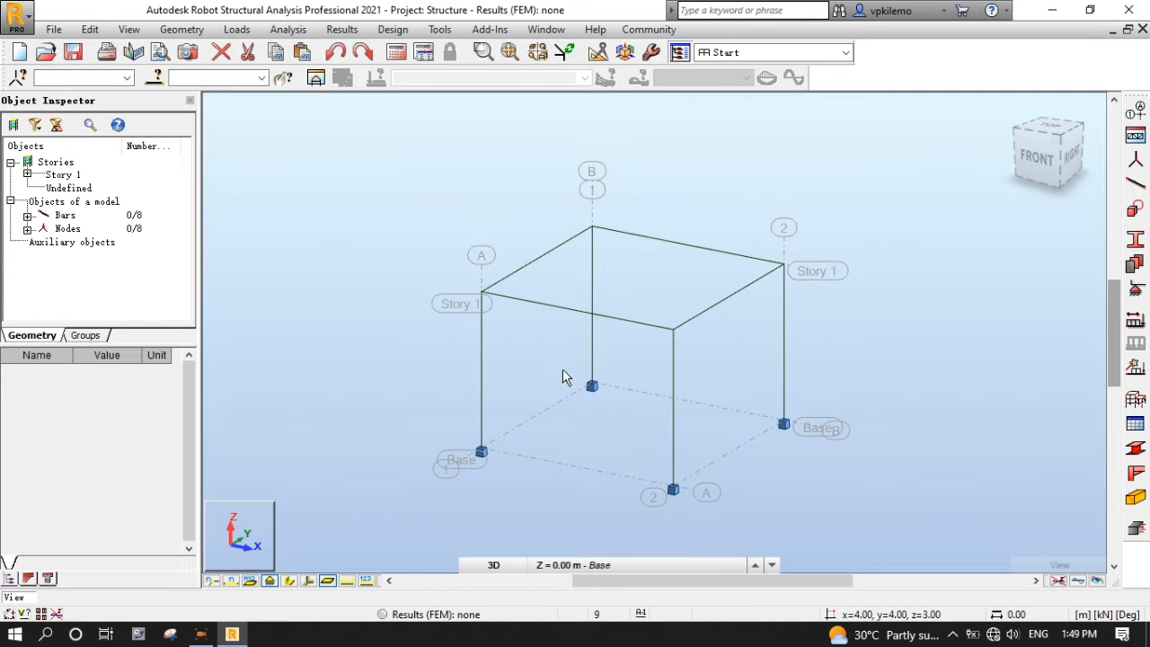
scroll(479, 409, down, 2)
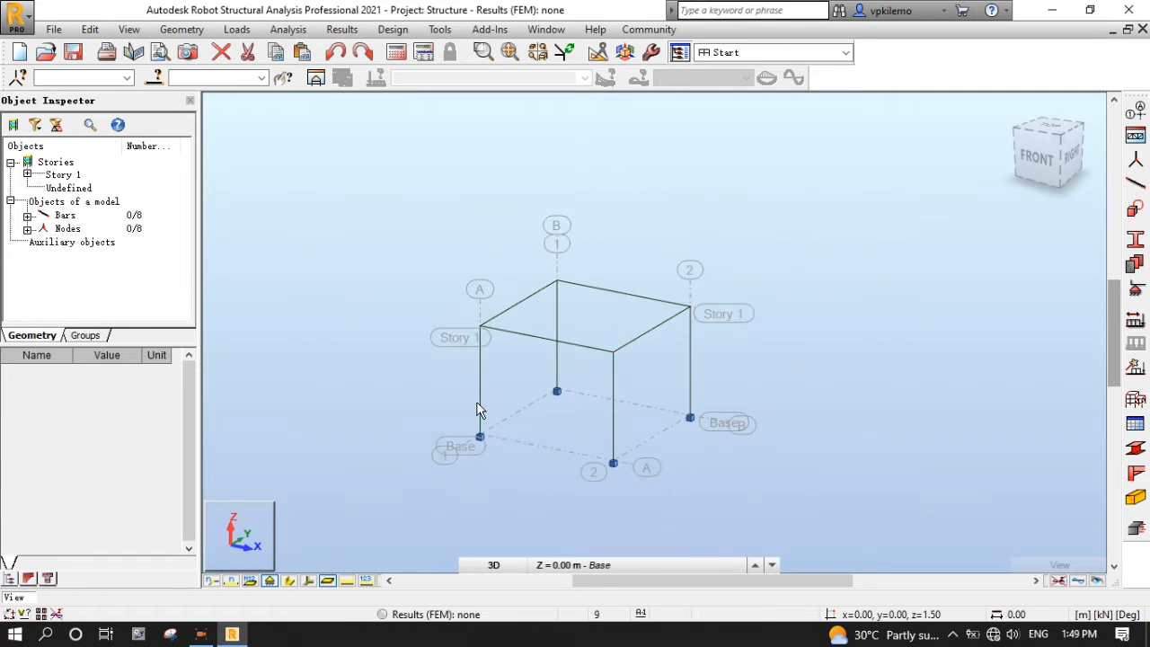
scroll(414, 364, up, 1)
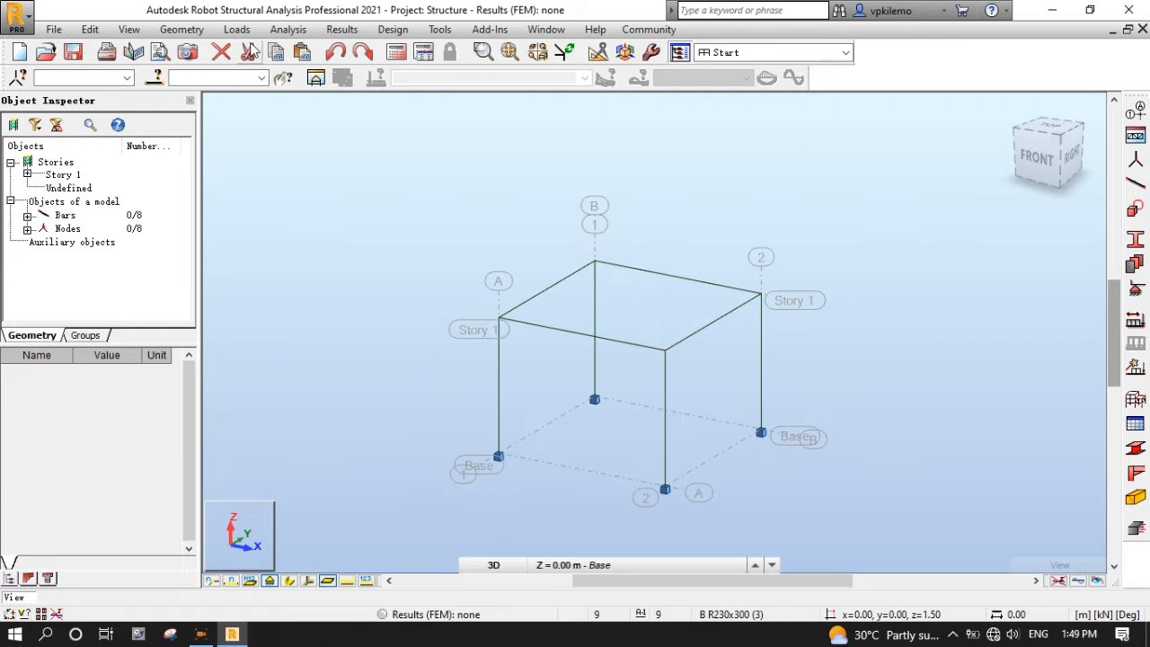
- Define a rectangular cladding through three Story 1 roof corner nodes, then briefly toggle section display
click(182, 28)
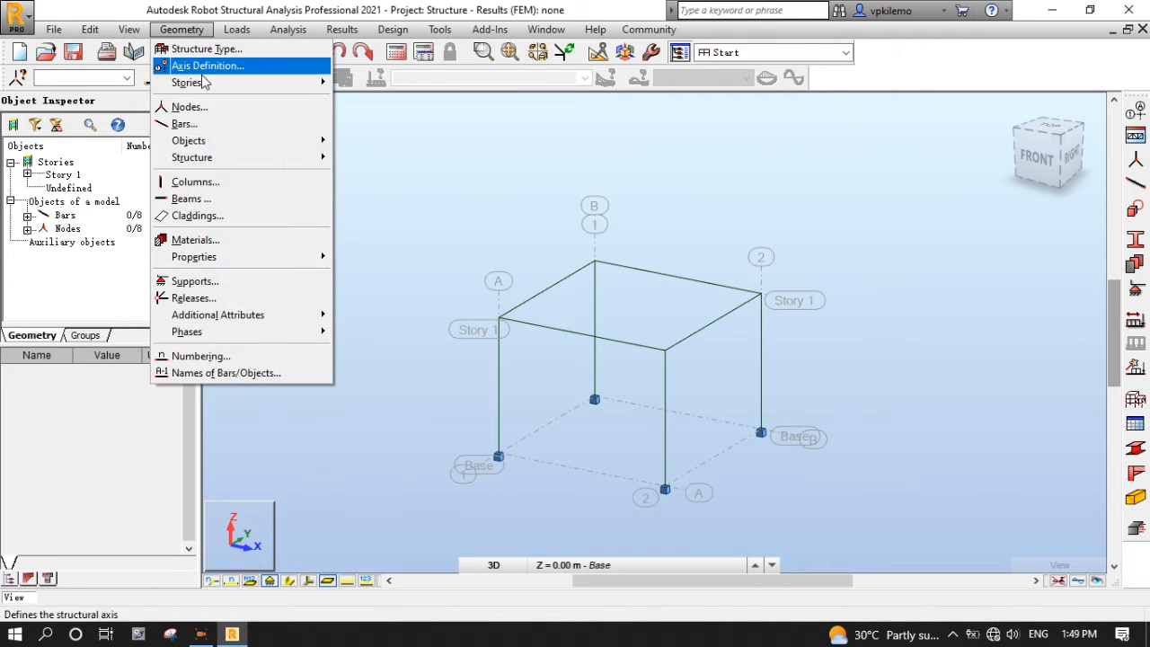
click(199, 224)
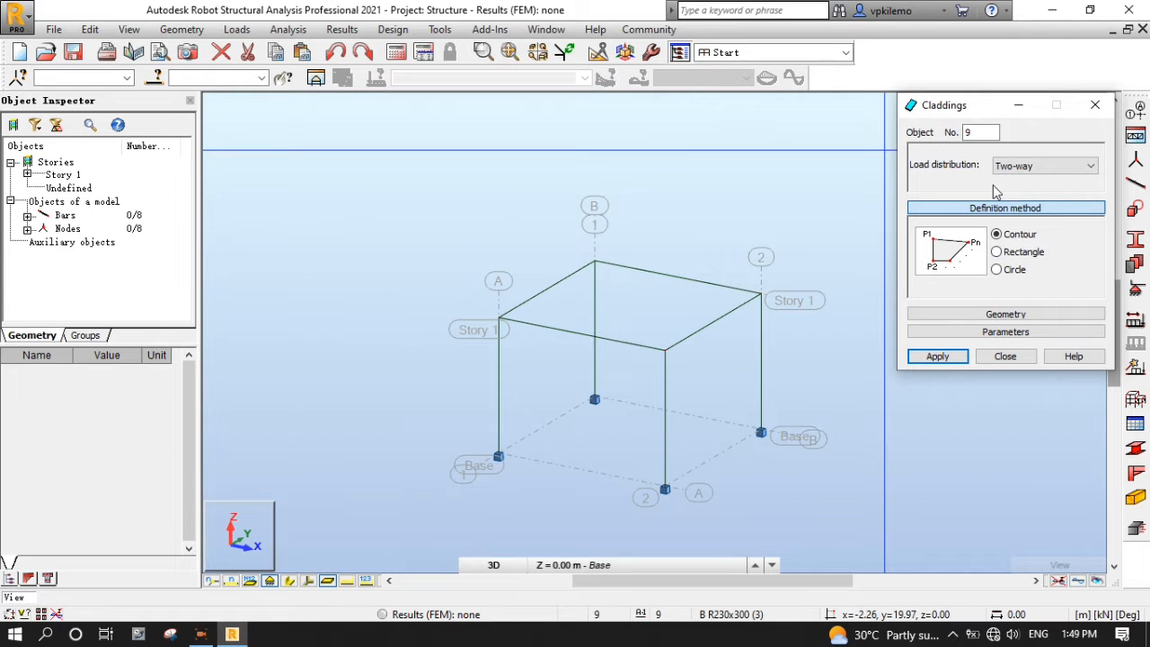
click(998, 252)
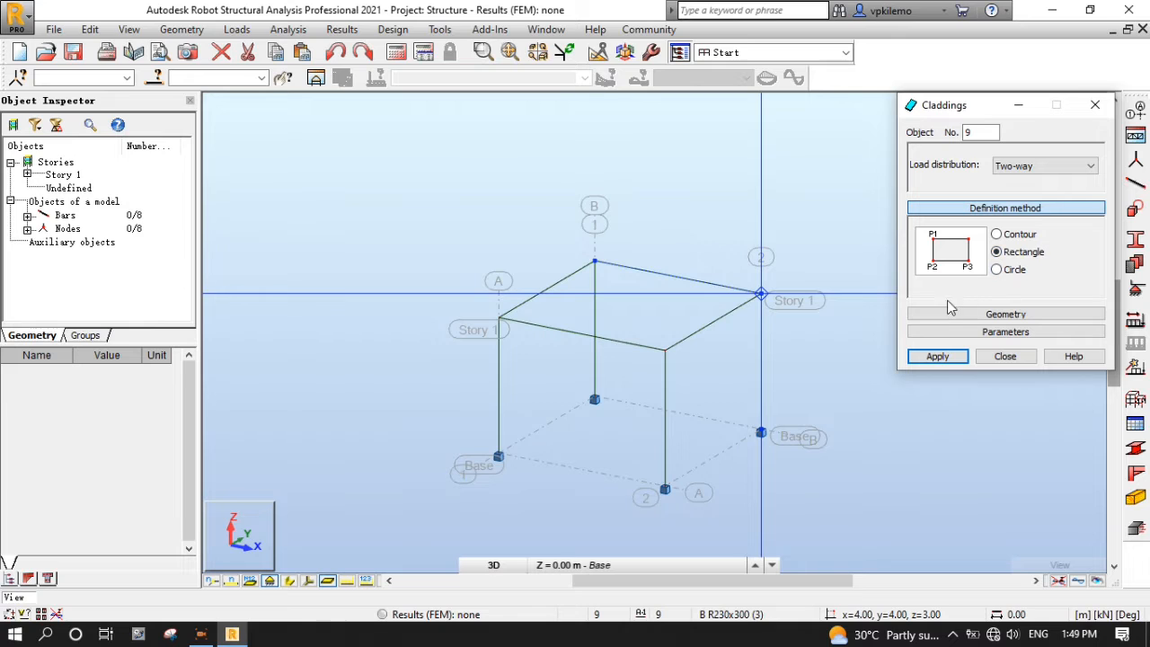
click(500, 318)
click(665, 349)
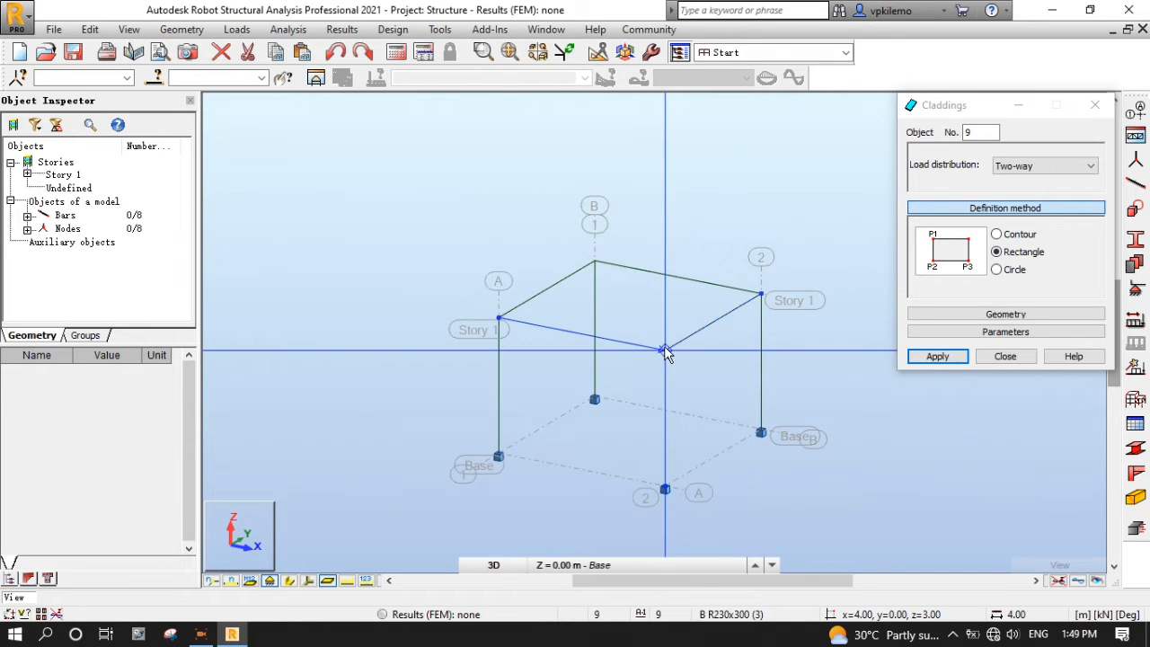
click(761, 297)
click(1006, 357)
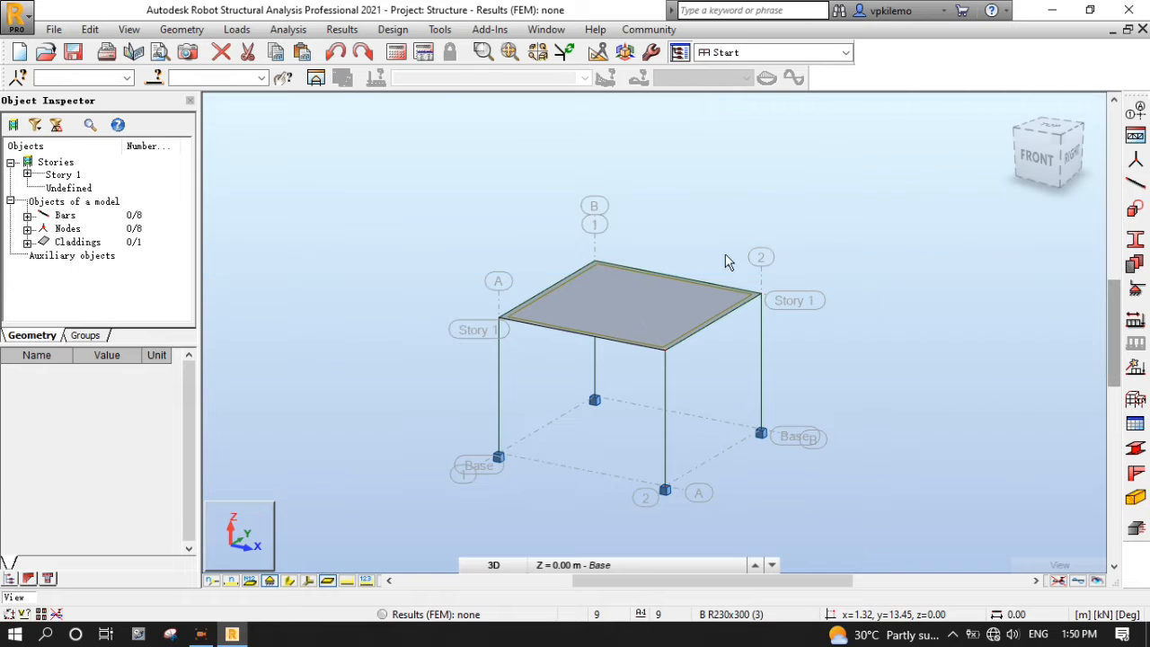
scroll(500, 506, down, 1)
scroll(589, 448, up, 1)
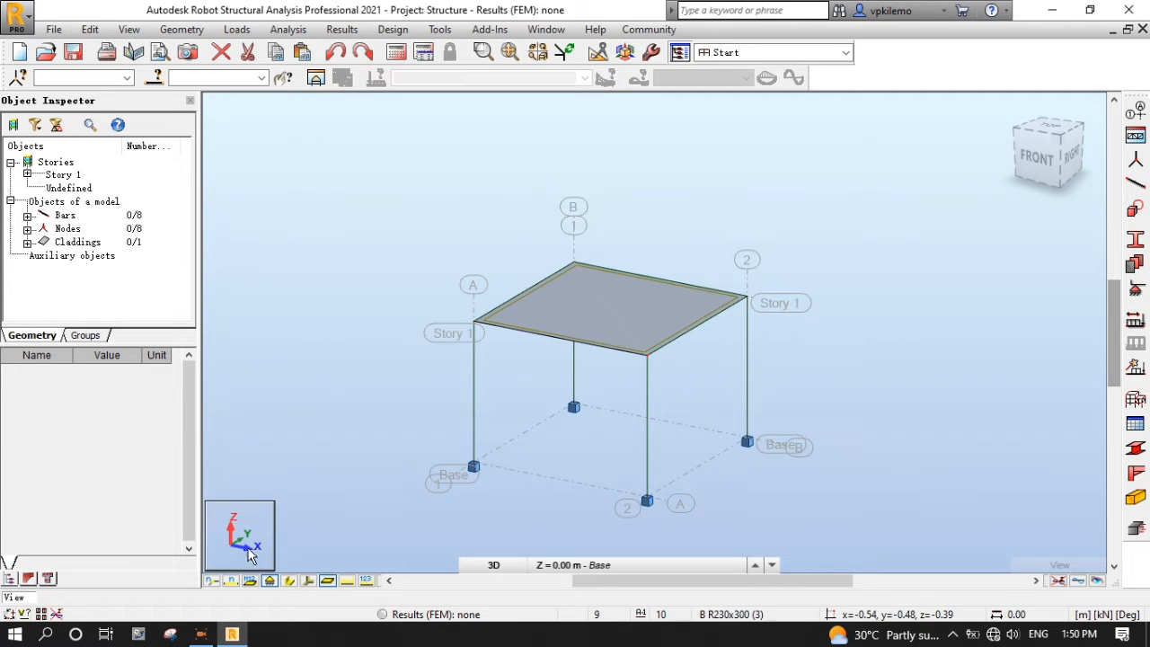
click(289, 581)
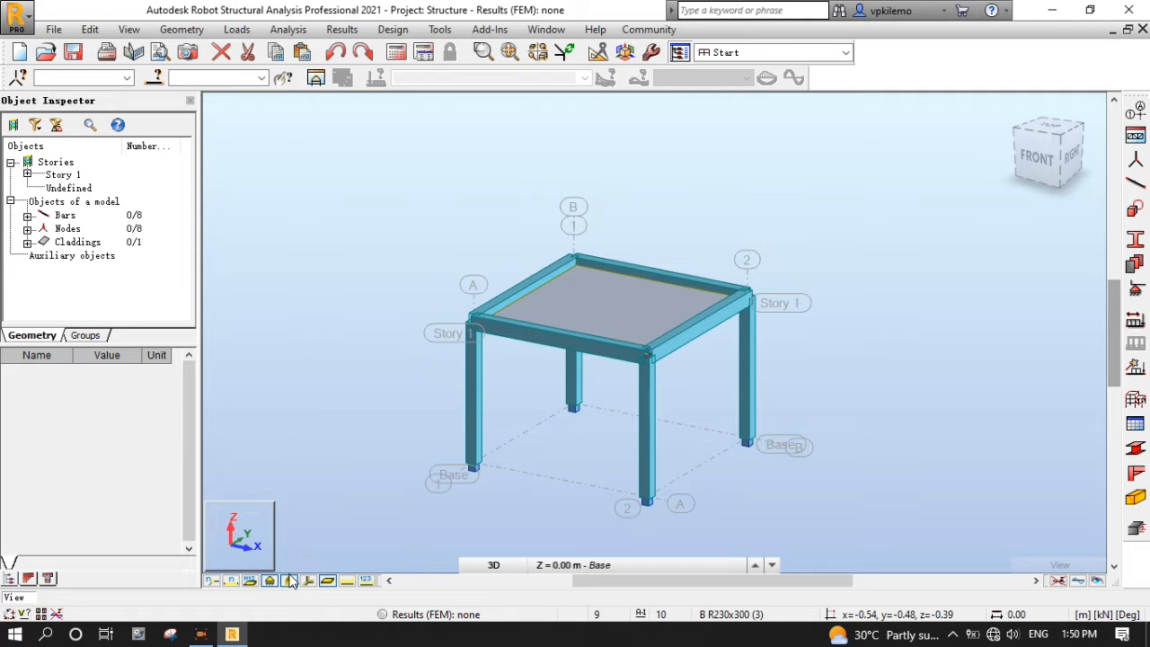
click(289, 580)
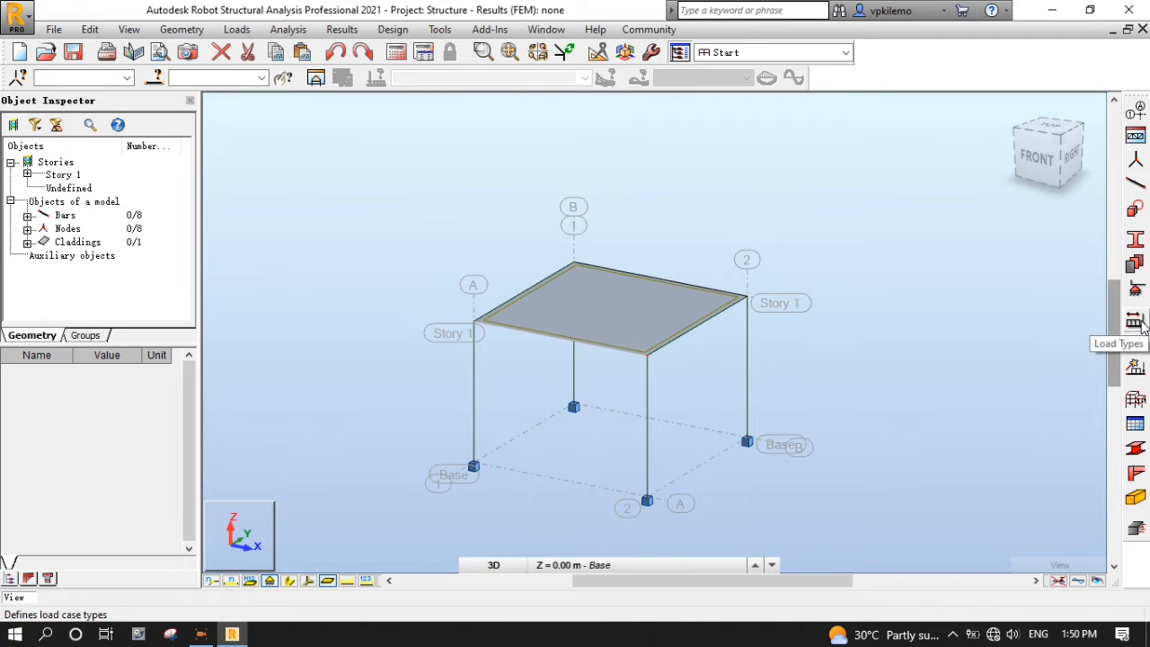
- Add load case DL1 with dead nature and LL1 with live nature
click(1141, 323)
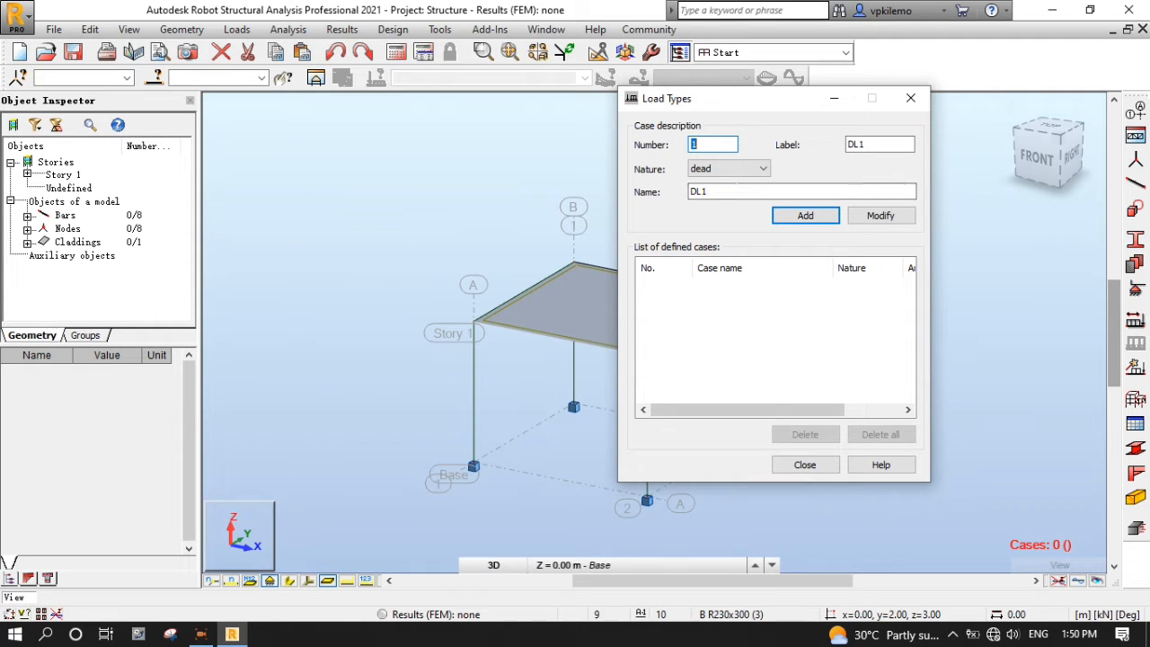
click(819, 217)
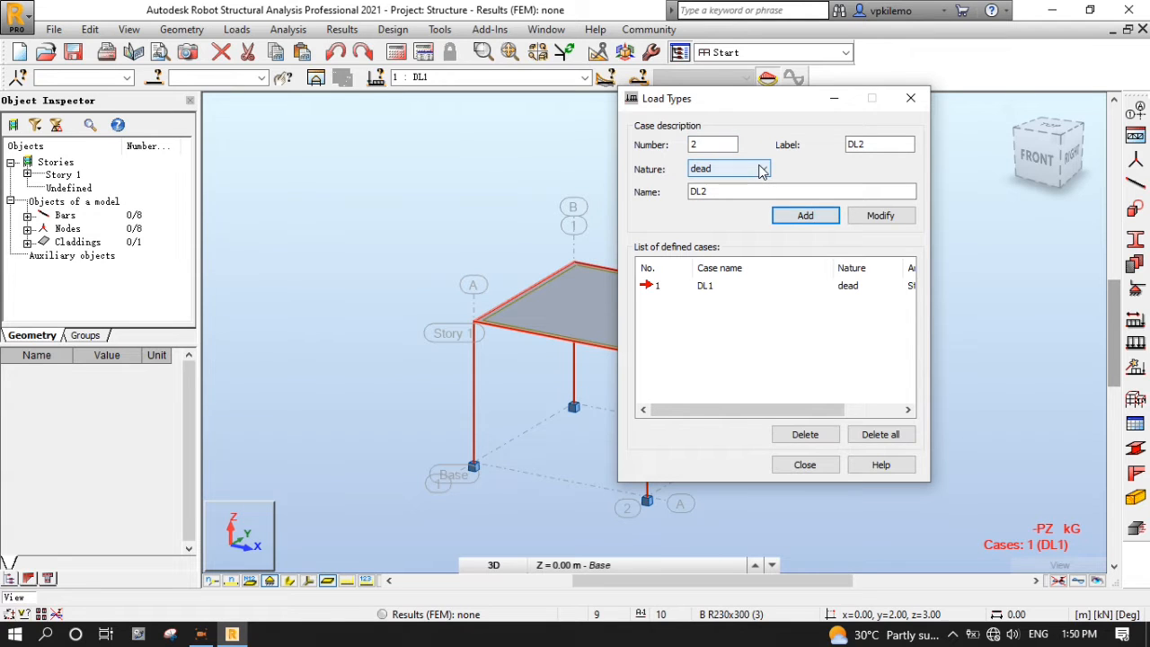
click(762, 170)
click(755, 193)
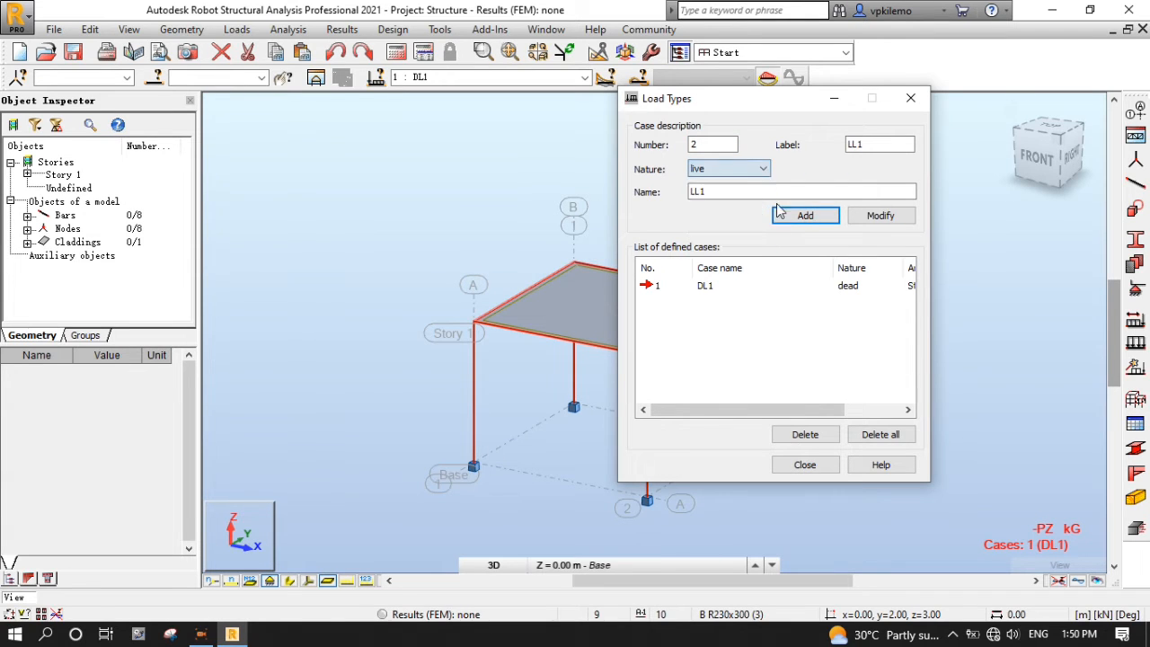
click(809, 218)
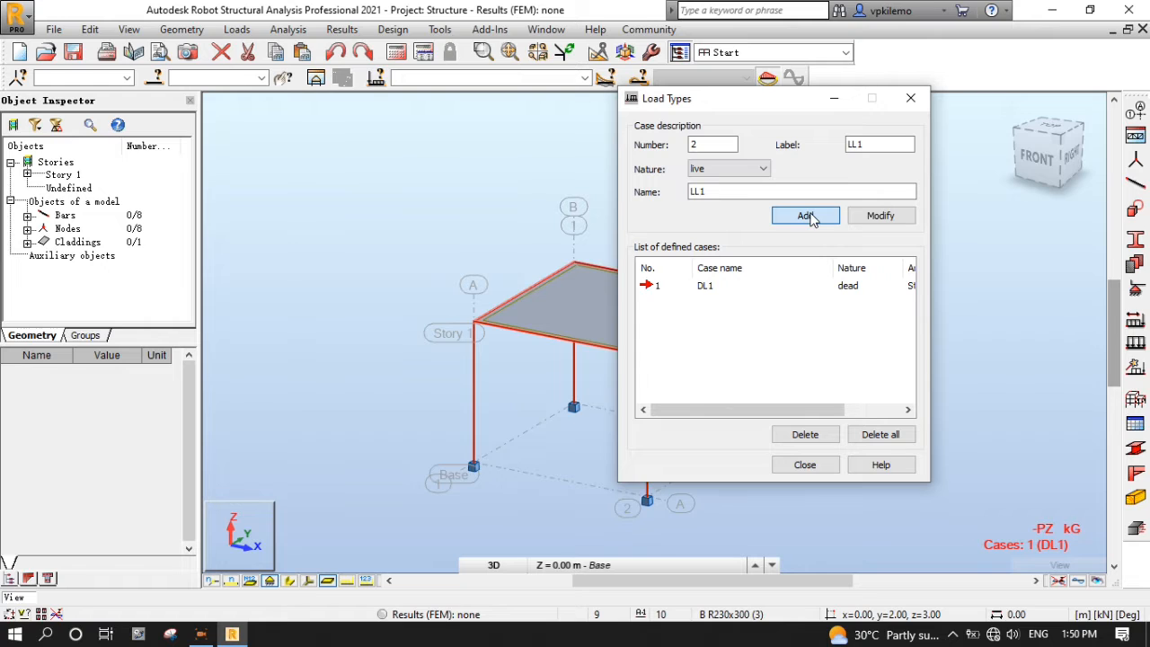
click(805, 464)
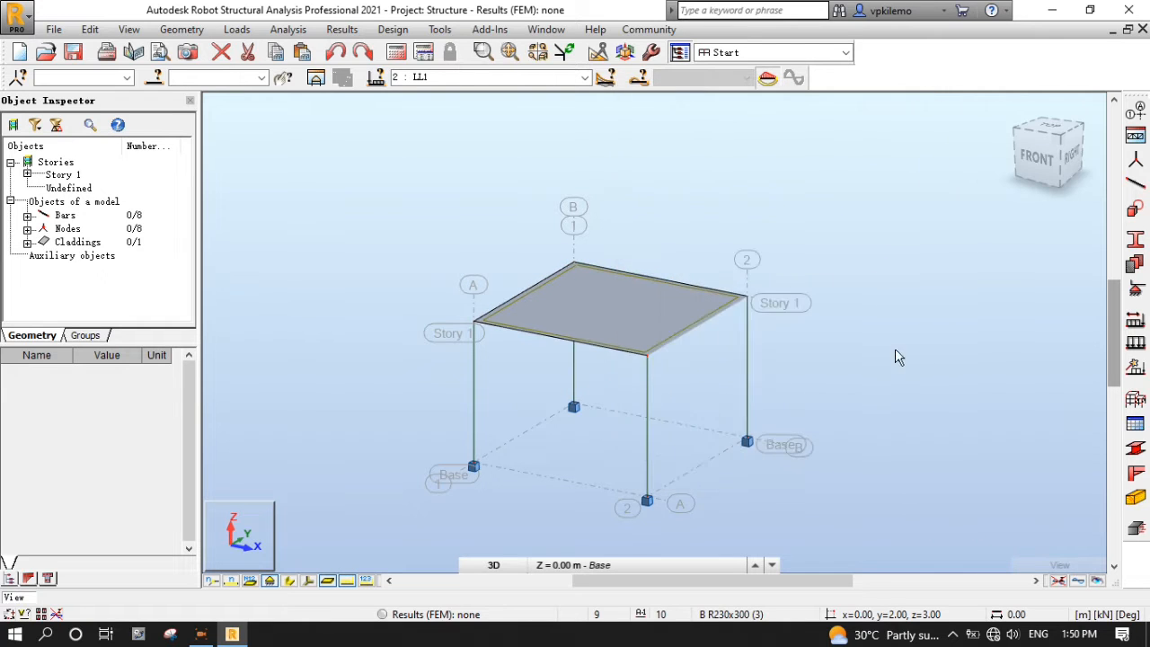
- Display the Loads table to check DL1's self-weight entry, then close it
right_click(721, 159)
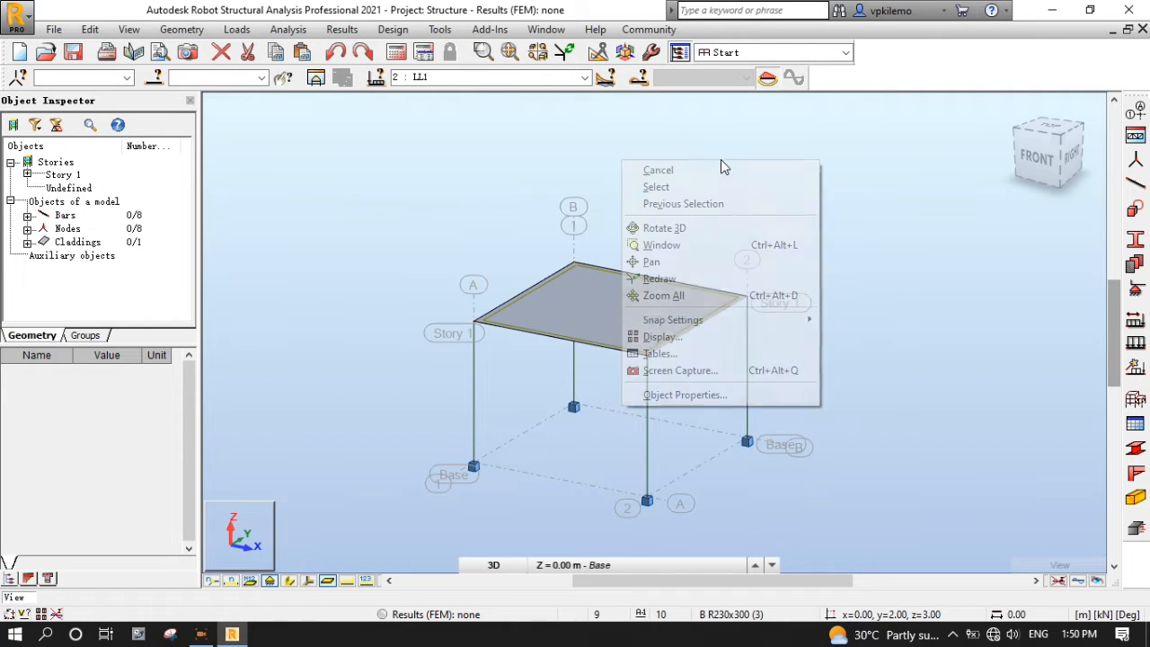
click(691, 357)
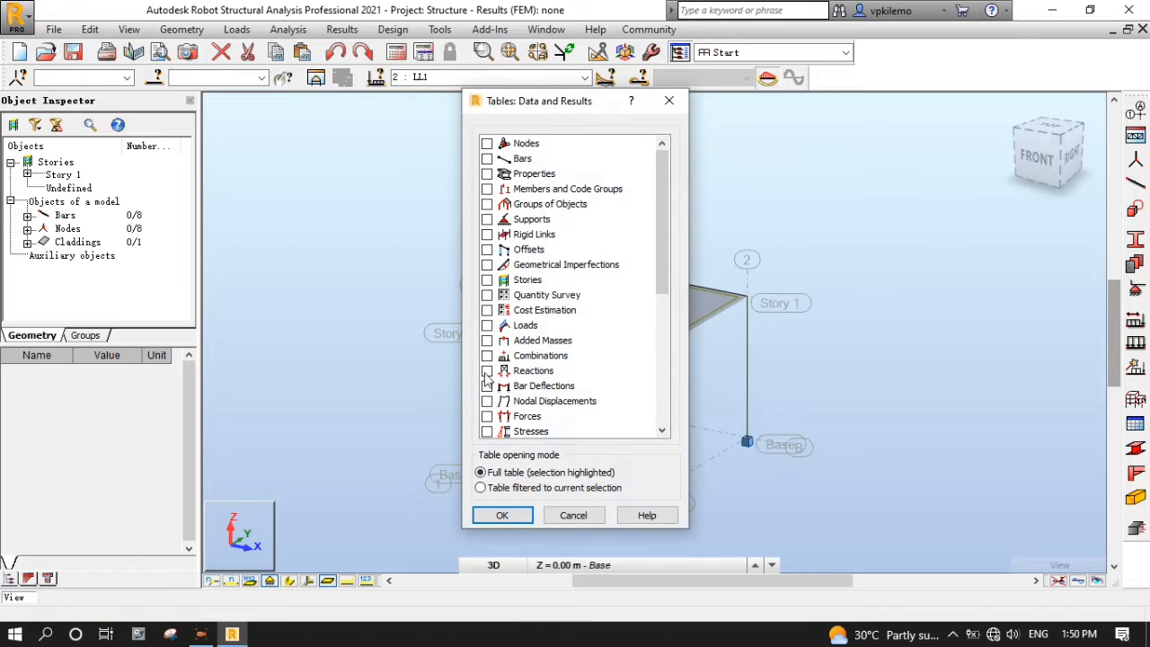
click(487, 325)
click(508, 516)
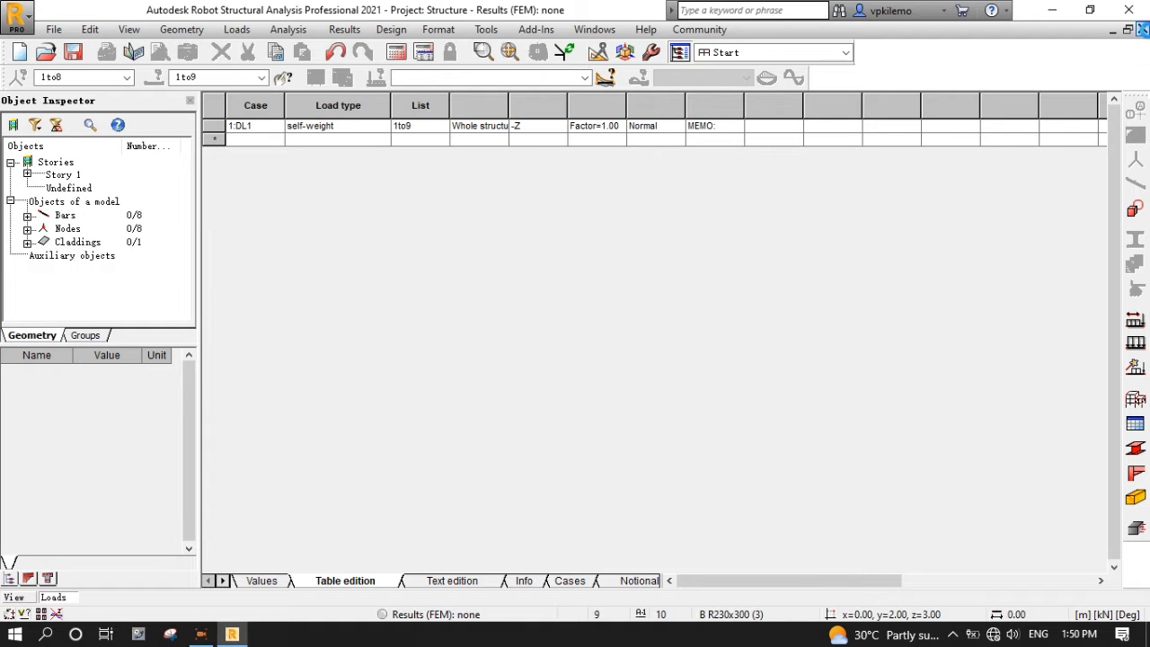
click(1142, 28)
- Make 1 : DL1 the current load case
right_click(849, 205)
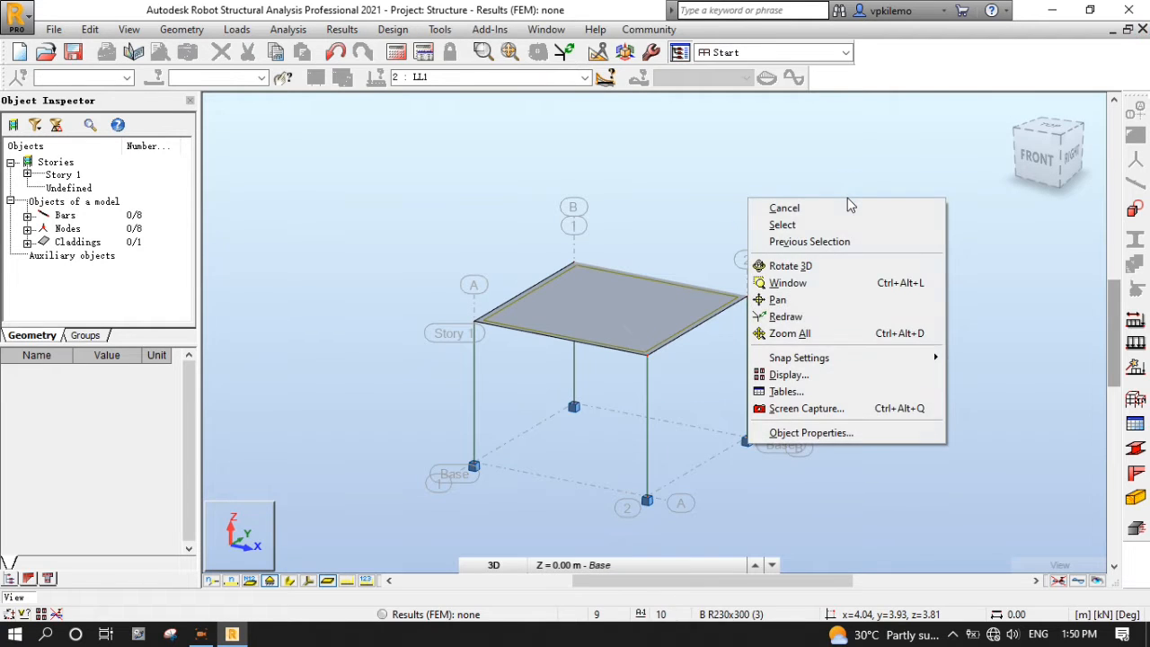
click(817, 167)
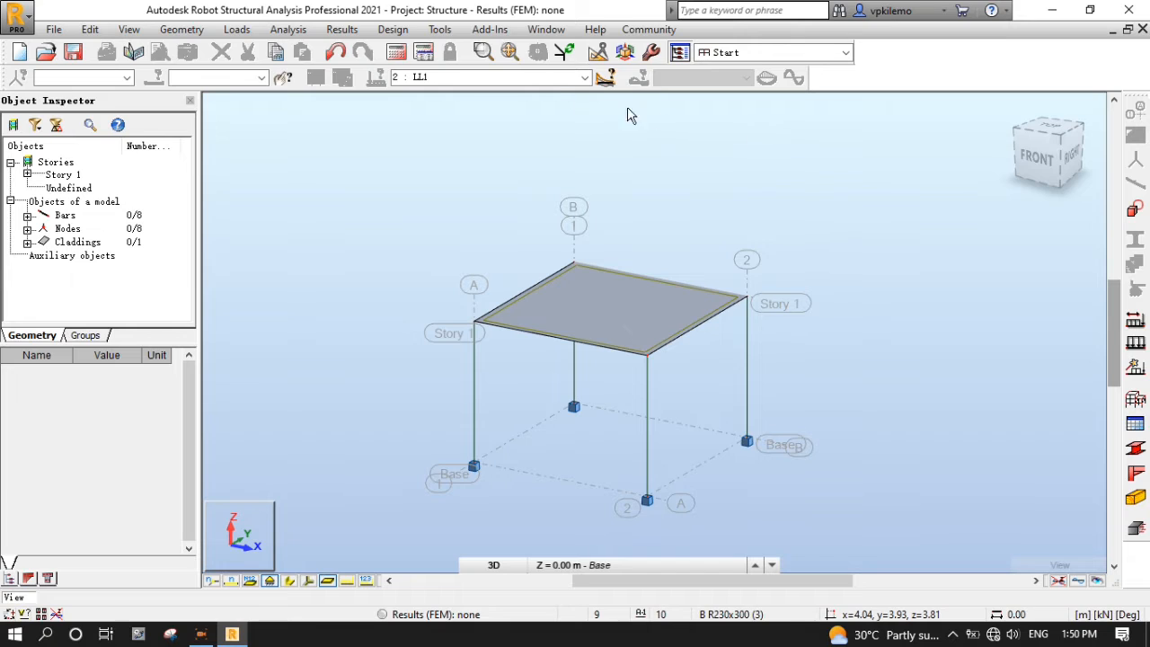
click(584, 80)
click(569, 90)
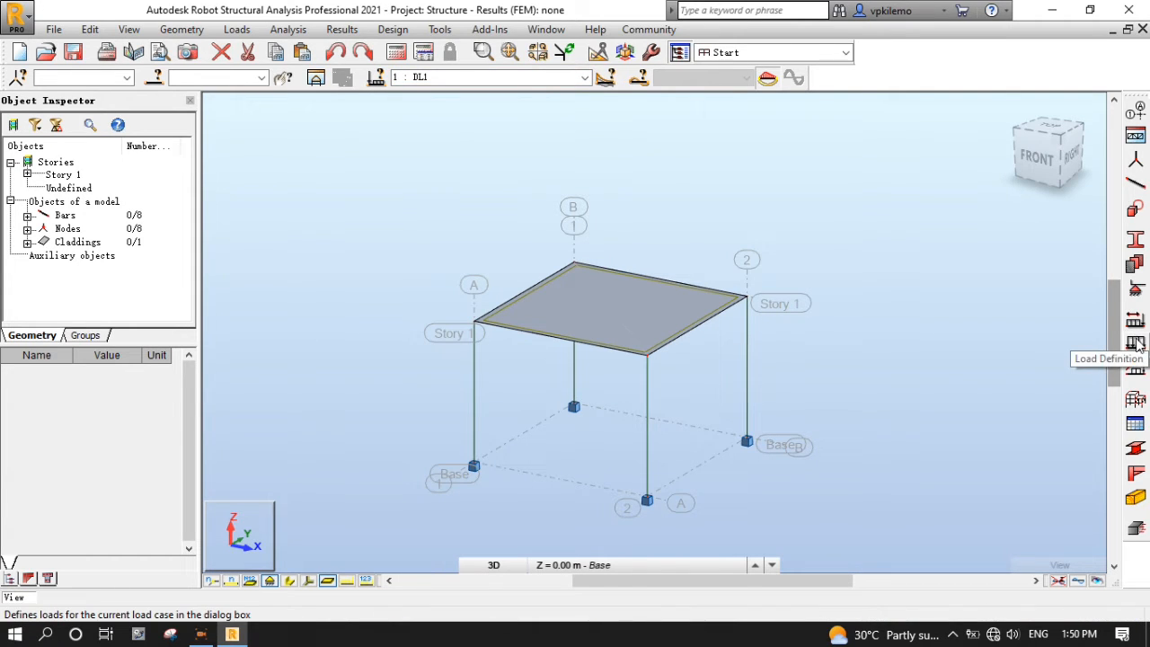
- Apply a uniform planar surface load of Z = -6 kPa to the slab under DL1
click(1136, 344)
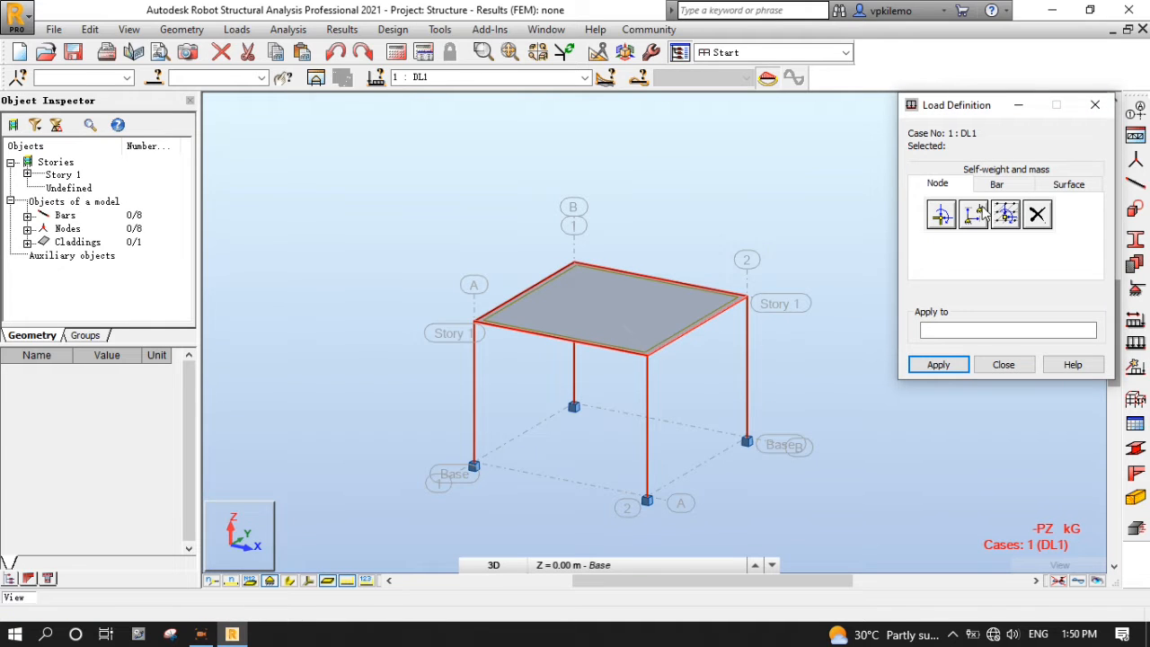
click(1069, 184)
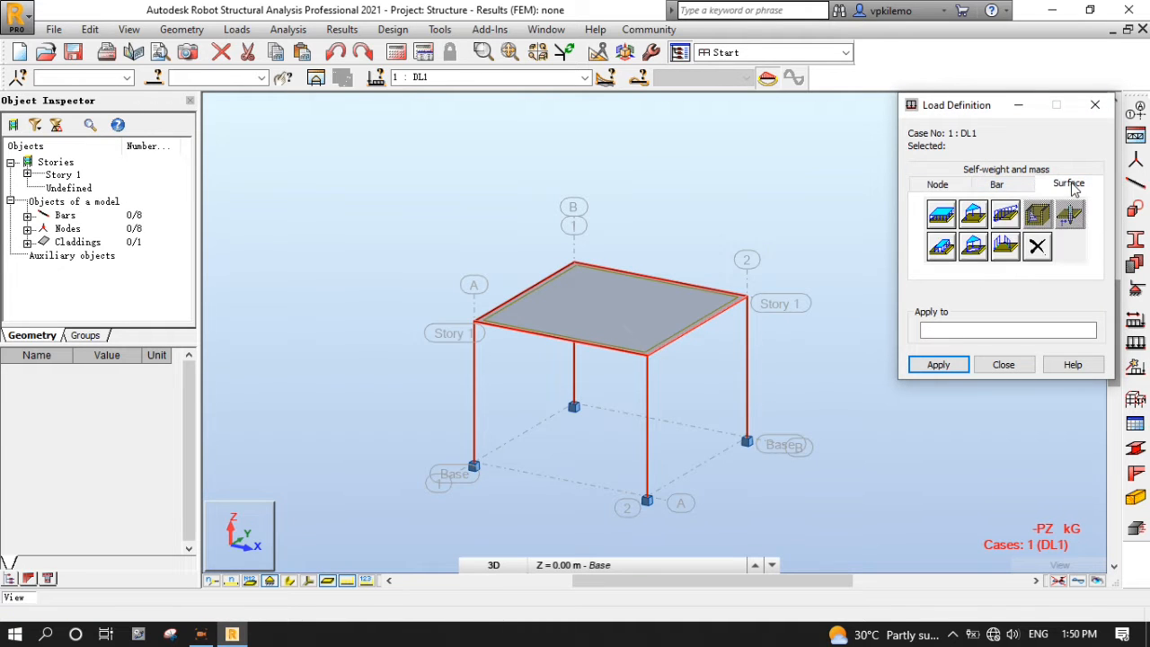
click(944, 216)
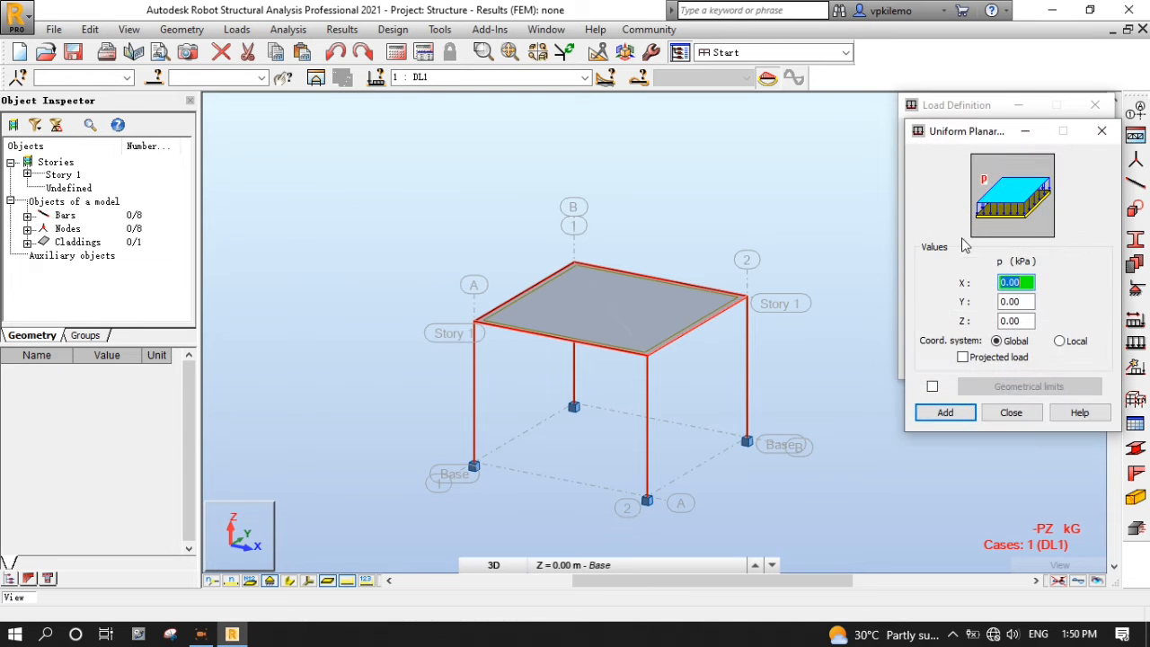
click(1029, 321)
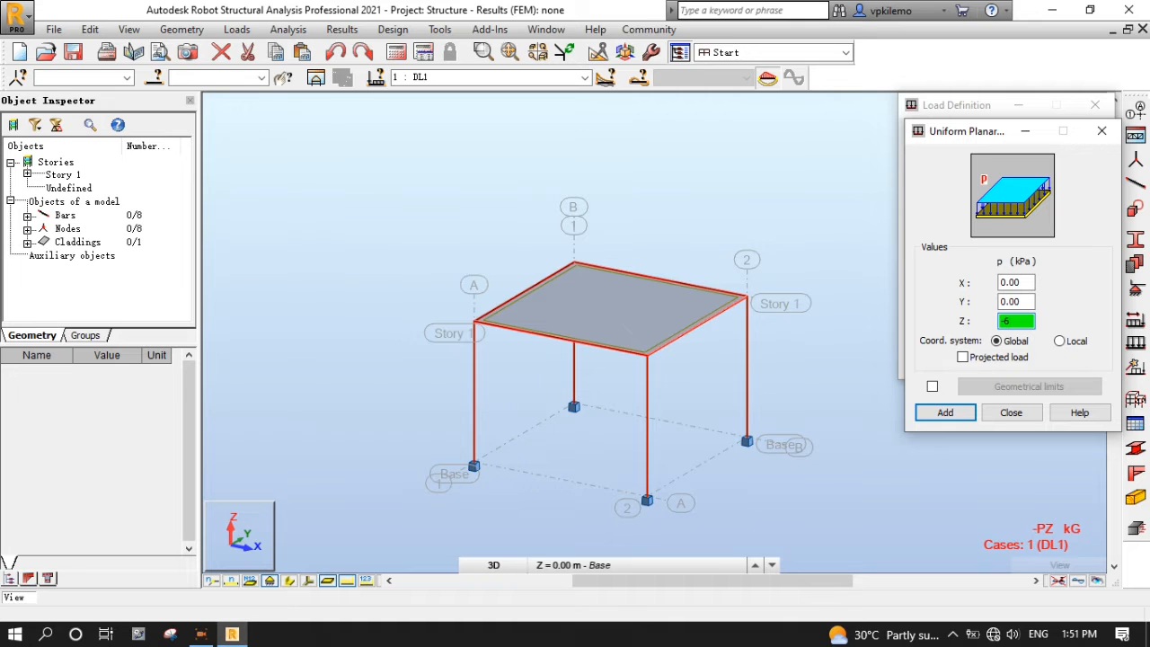
click(941, 412)
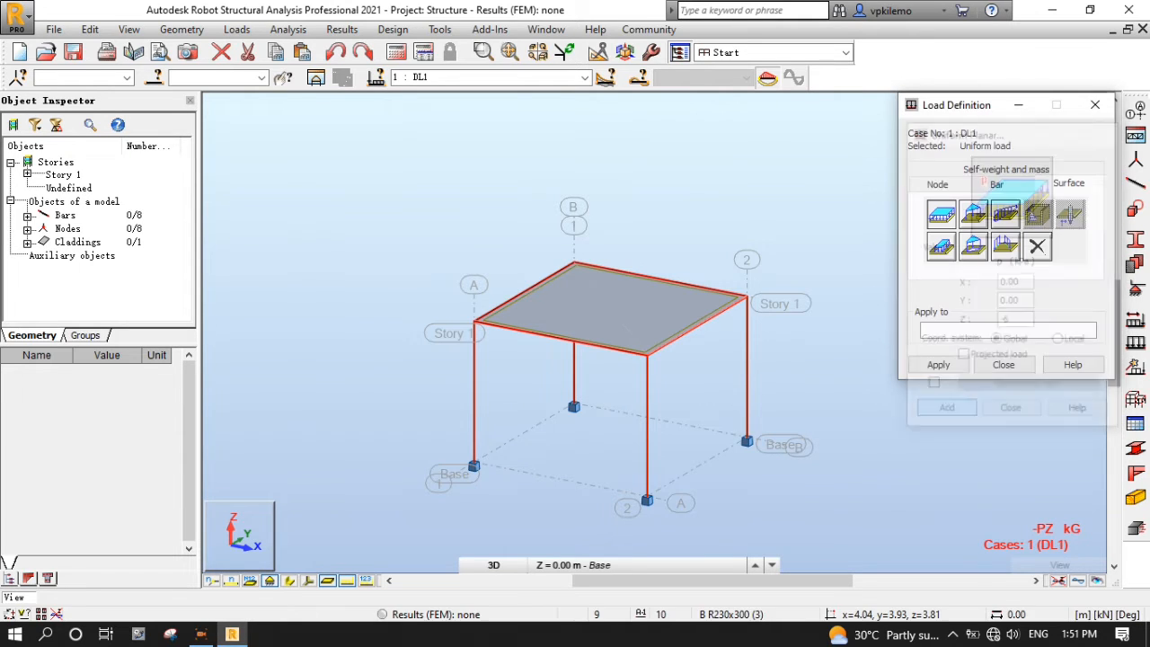
click(659, 279)
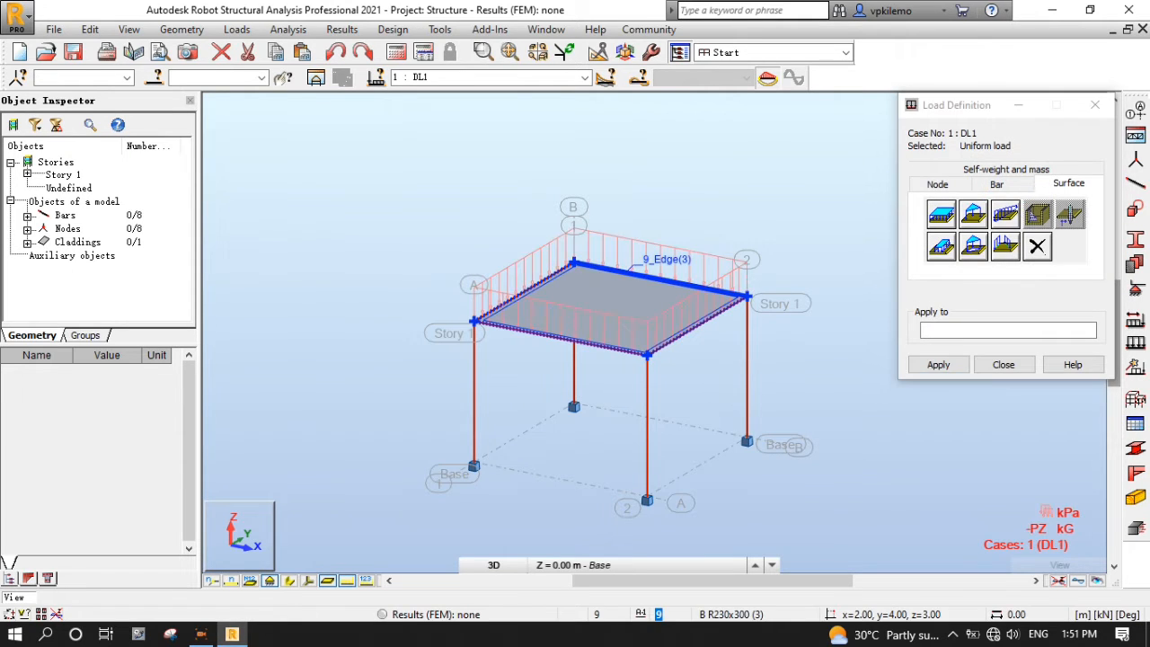
- Switch to LL1 and apply a uniform planar Z = -11 kPa load to the slab
click(586, 79)
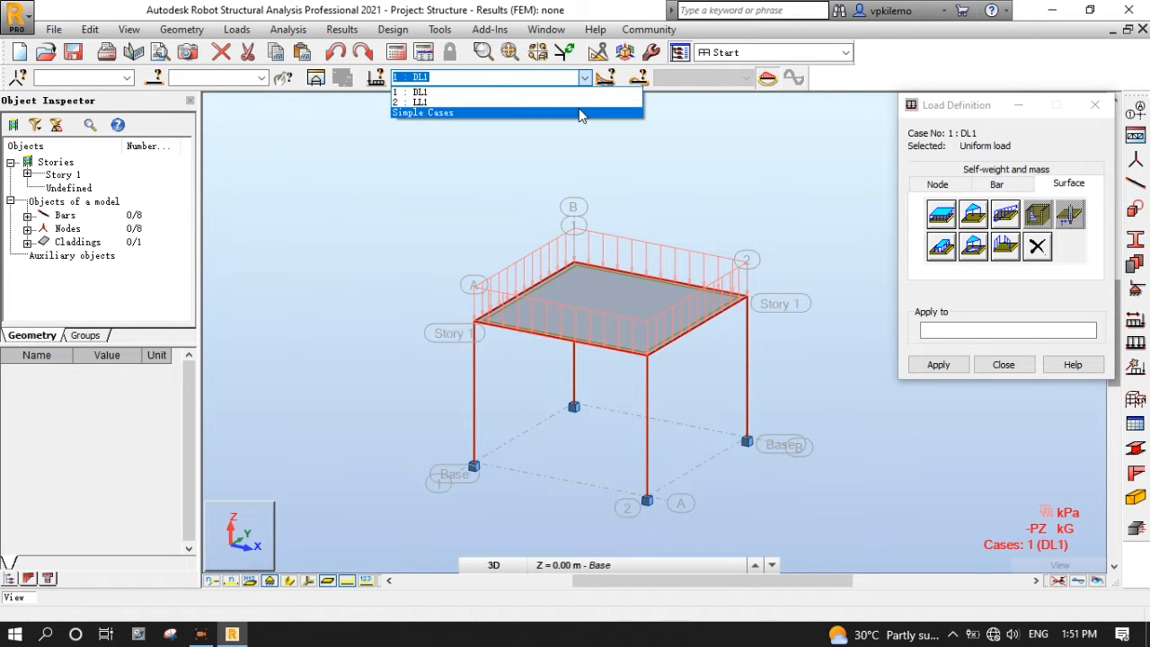
click(586, 102)
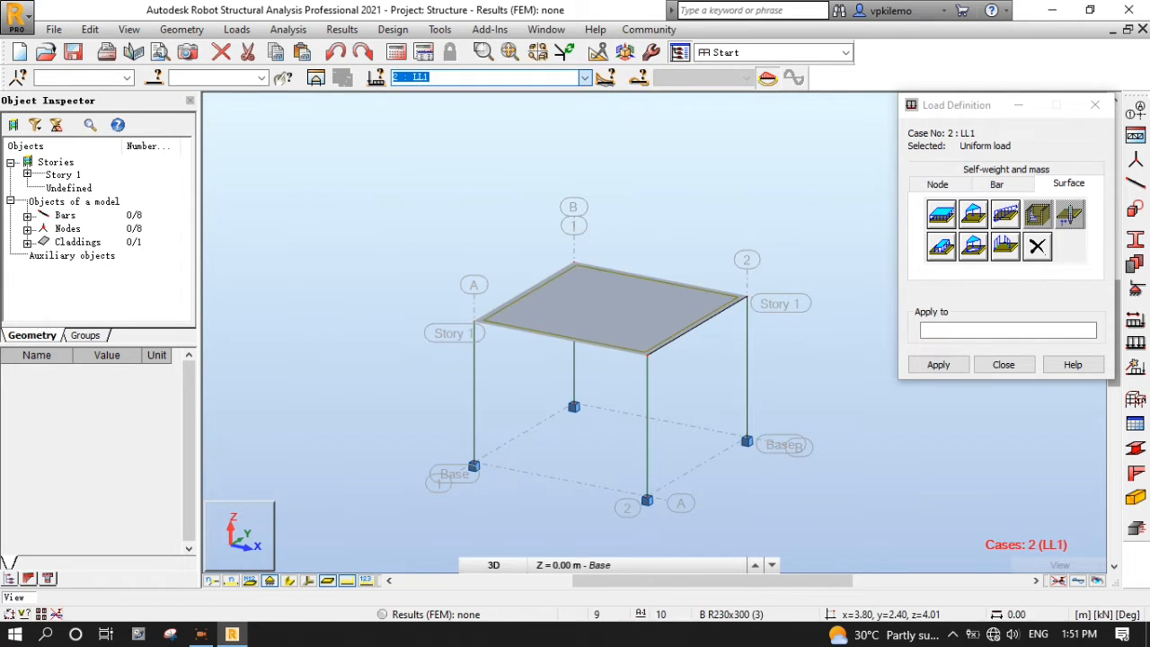
click(944, 213)
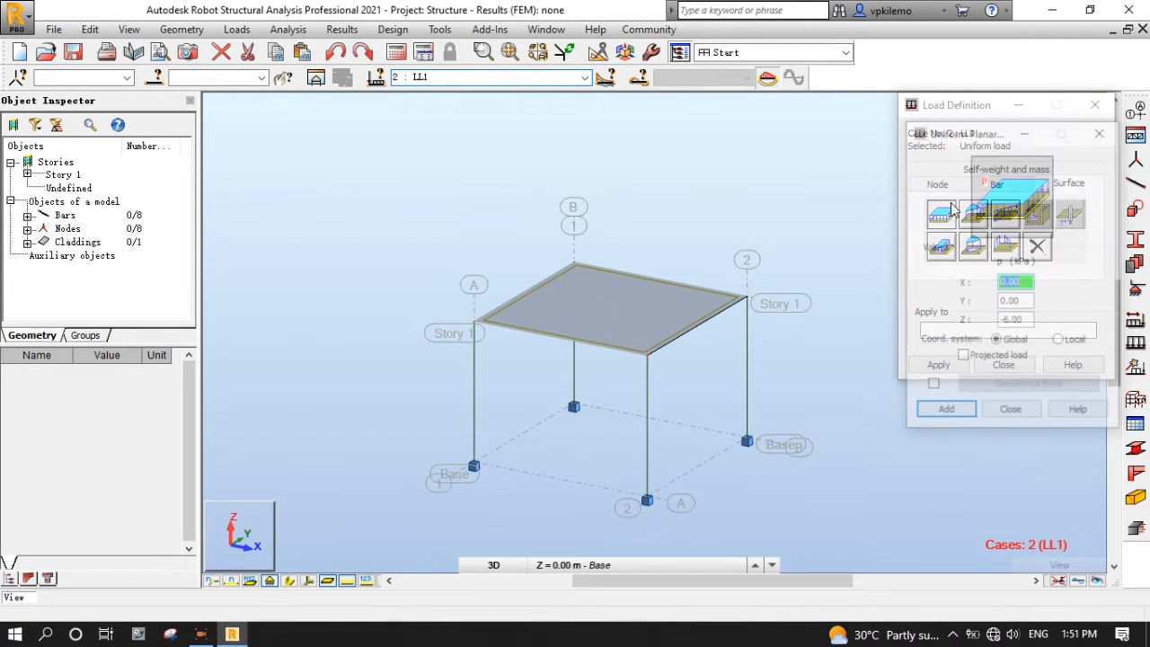
key(Tab)
key(Tab)
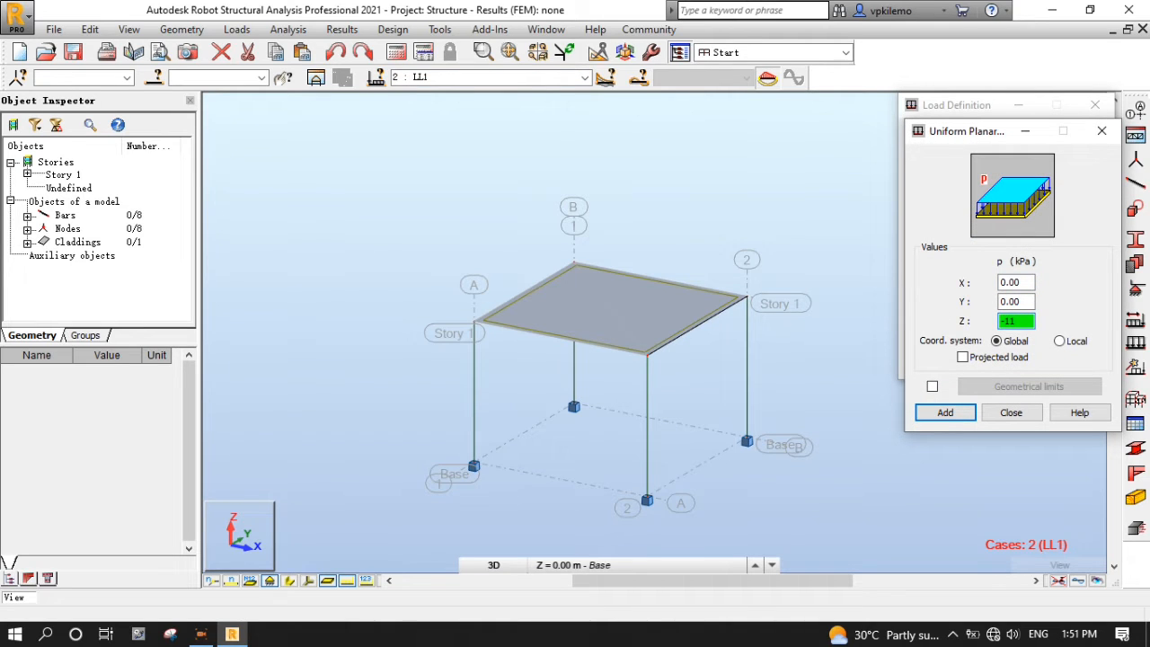
text(-11)
click(945, 413)
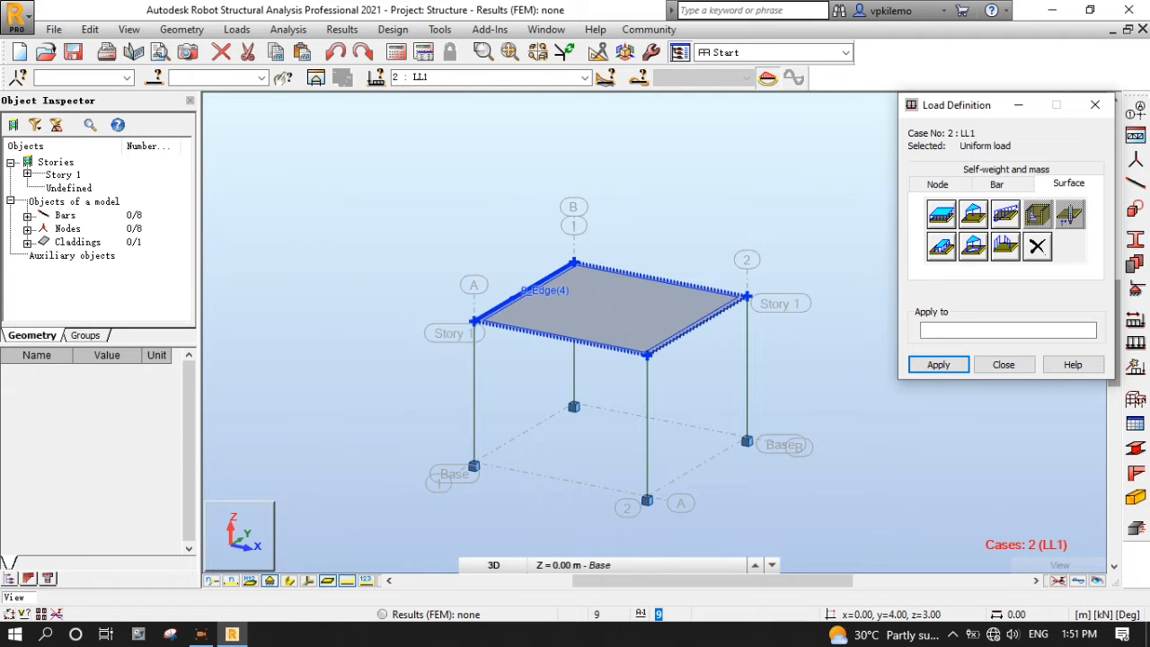
click(620, 296)
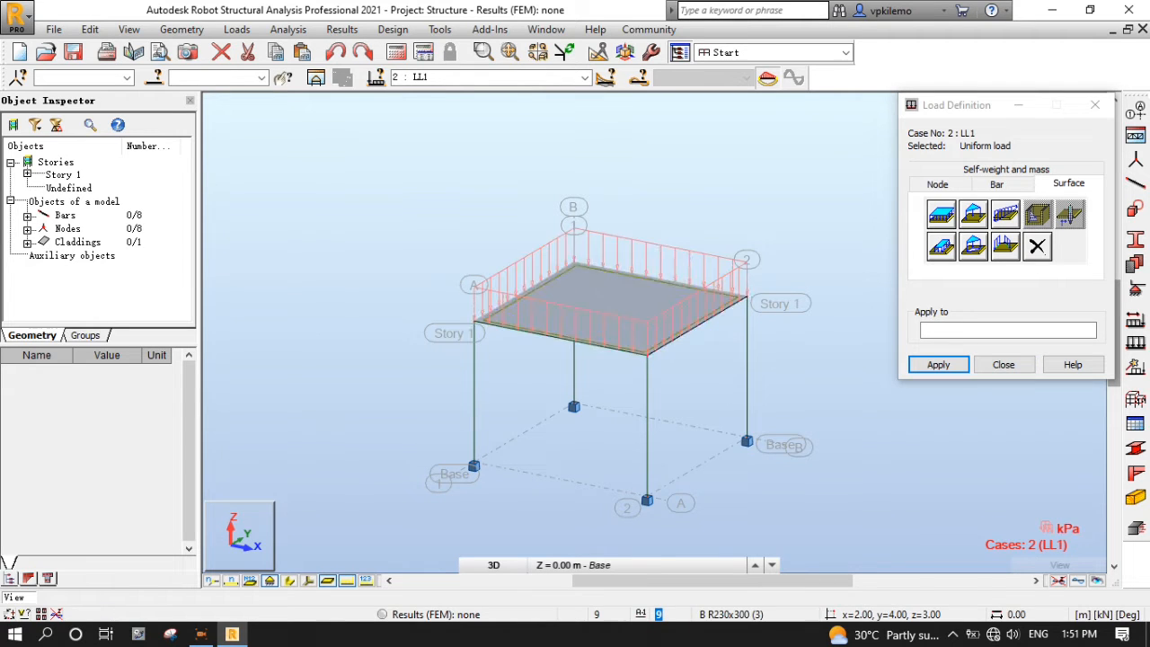
click(1004, 365)
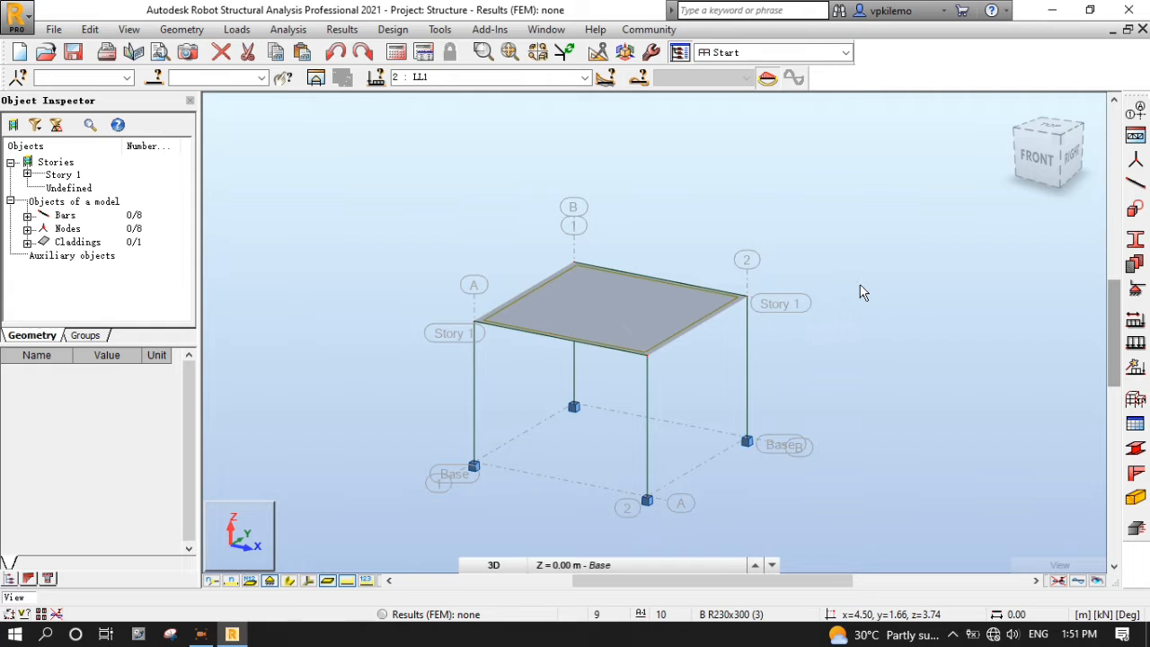
- Switch off the Structure axis grid in the Axis manager
scroll(657, 384, up, 1)
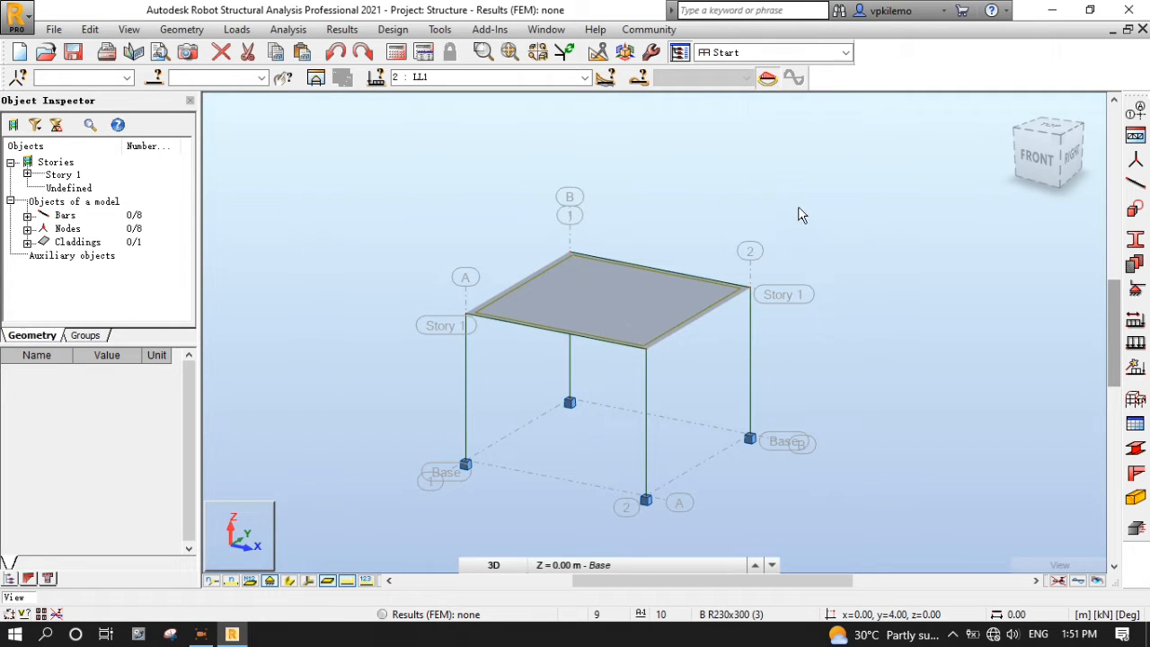
click(1135, 112)
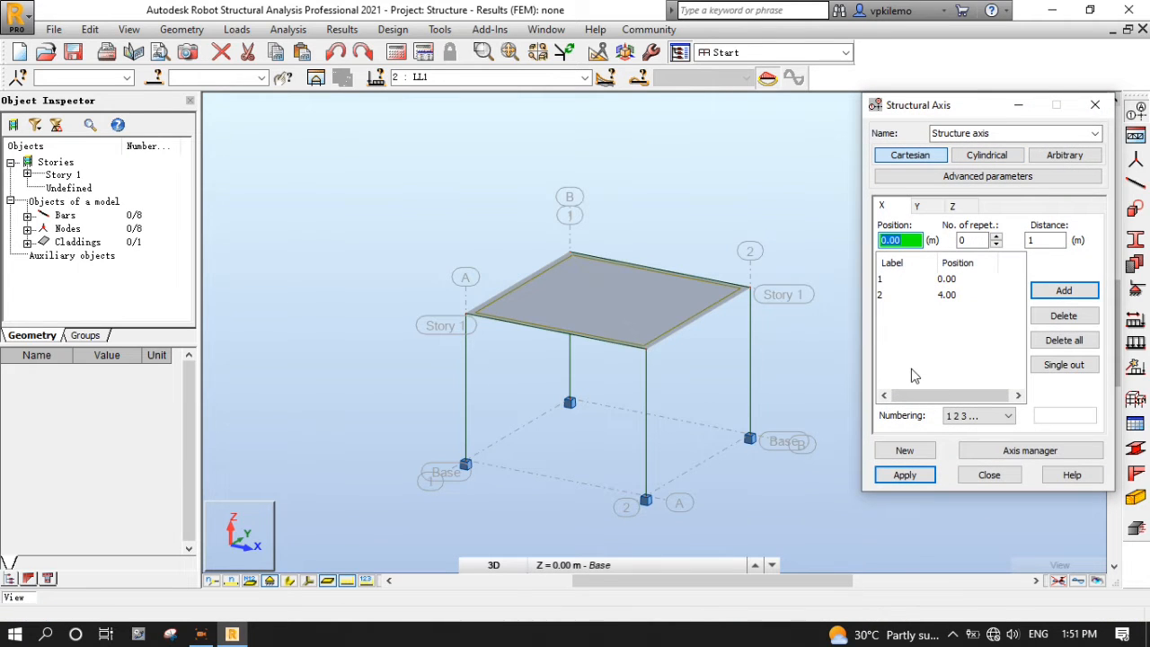
click(1012, 452)
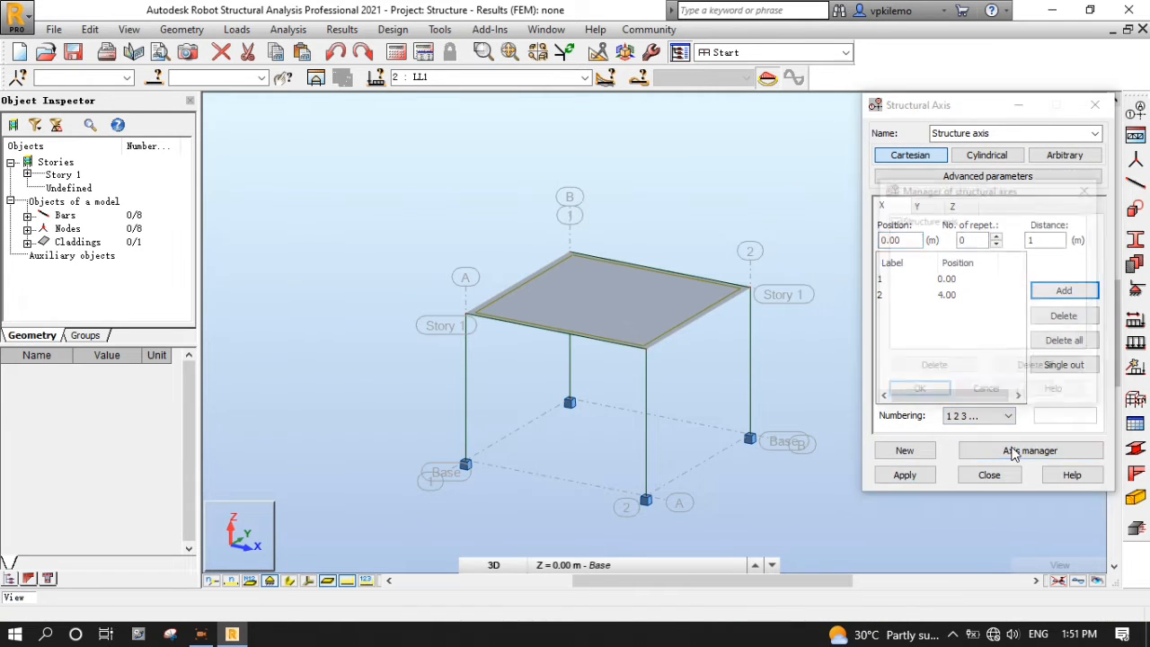
click(895, 222)
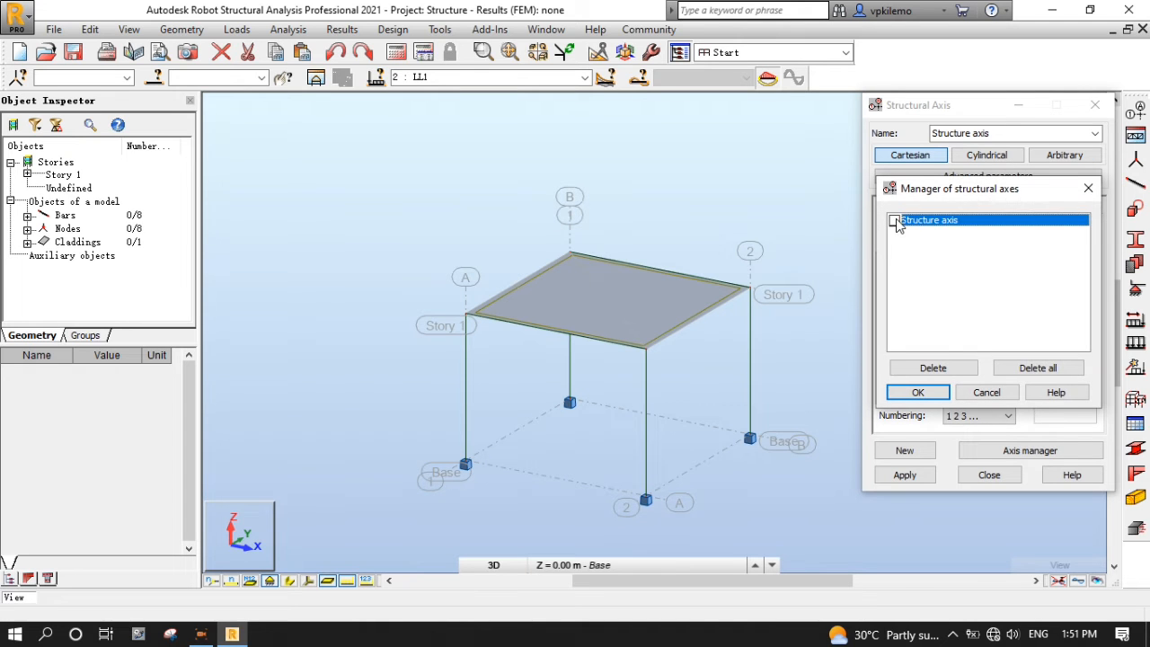
click(934, 394)
click(986, 475)
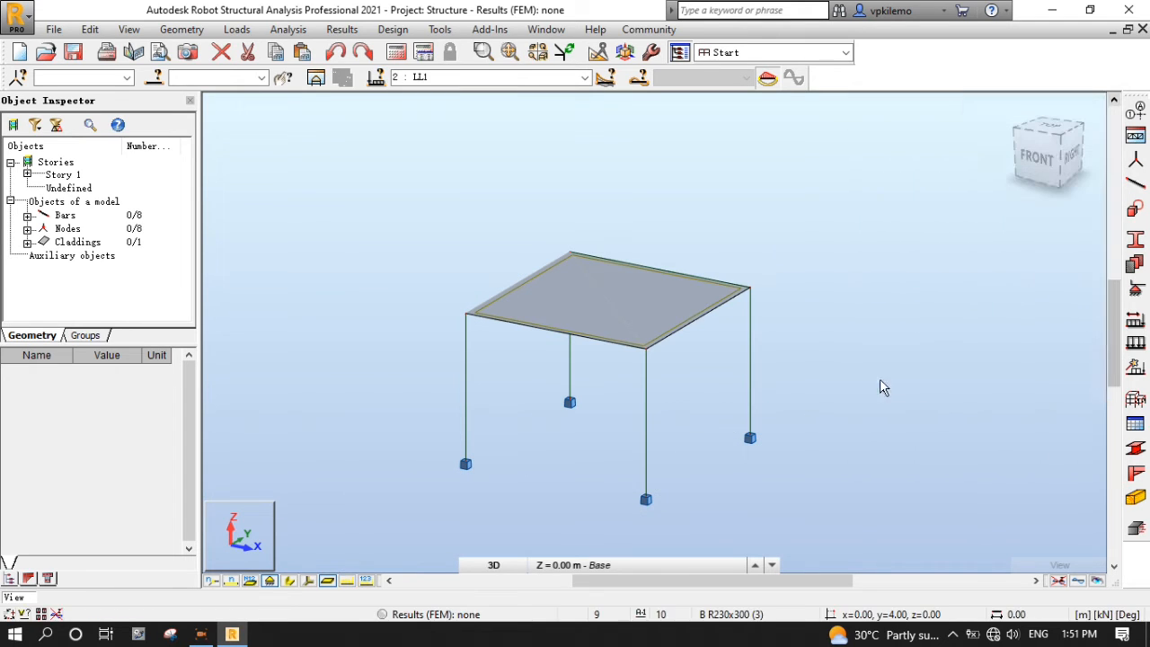
scroll(607, 435, down, 1)
scroll(637, 441, up, 2)
scroll(549, 414, down, 1)
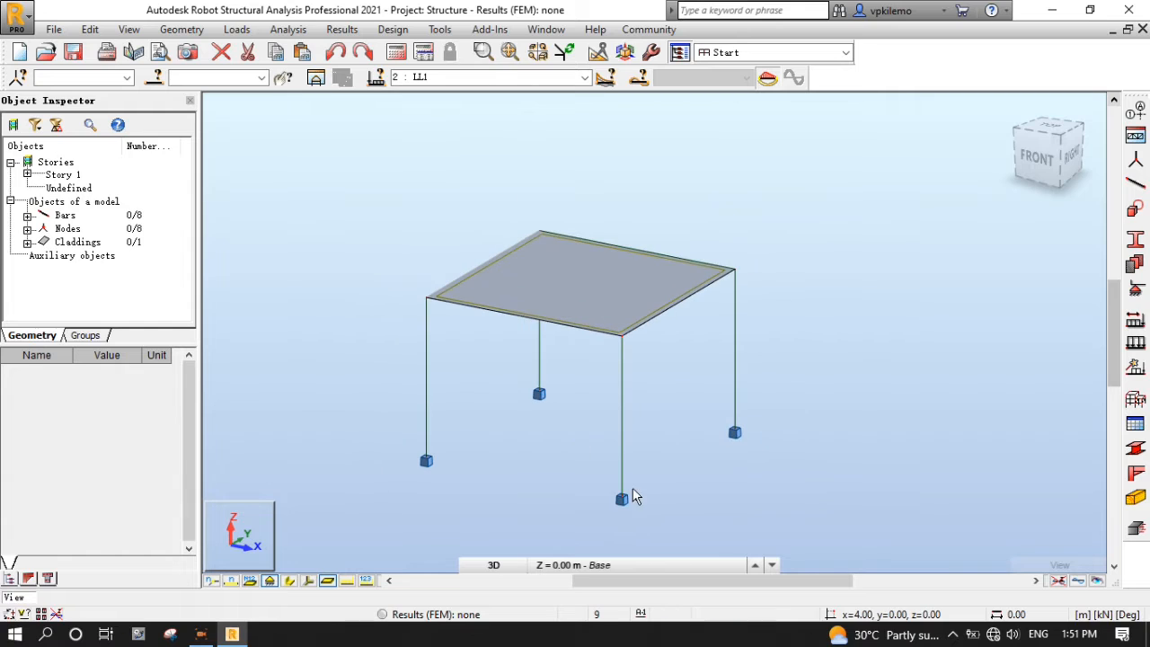
- Manually generate BS8110 combinations ULS/1 (1*1.40 + 2*1.60) and SLS/1 (1*1.00 + 2*1.00)
click(239, 33)
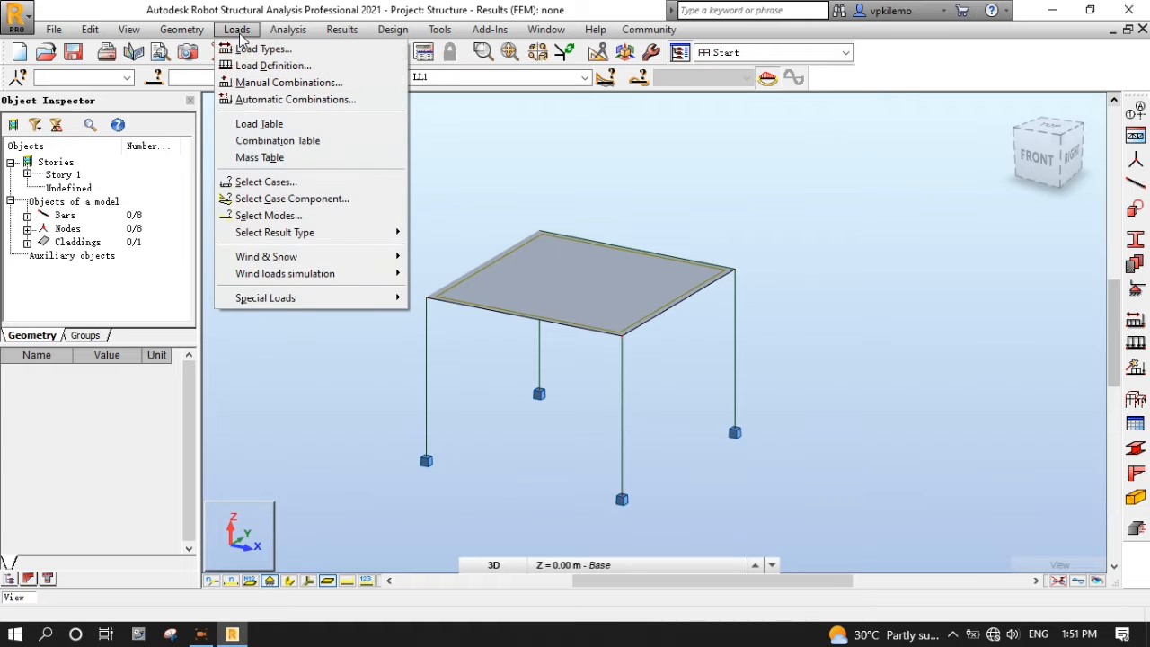
click(279, 105)
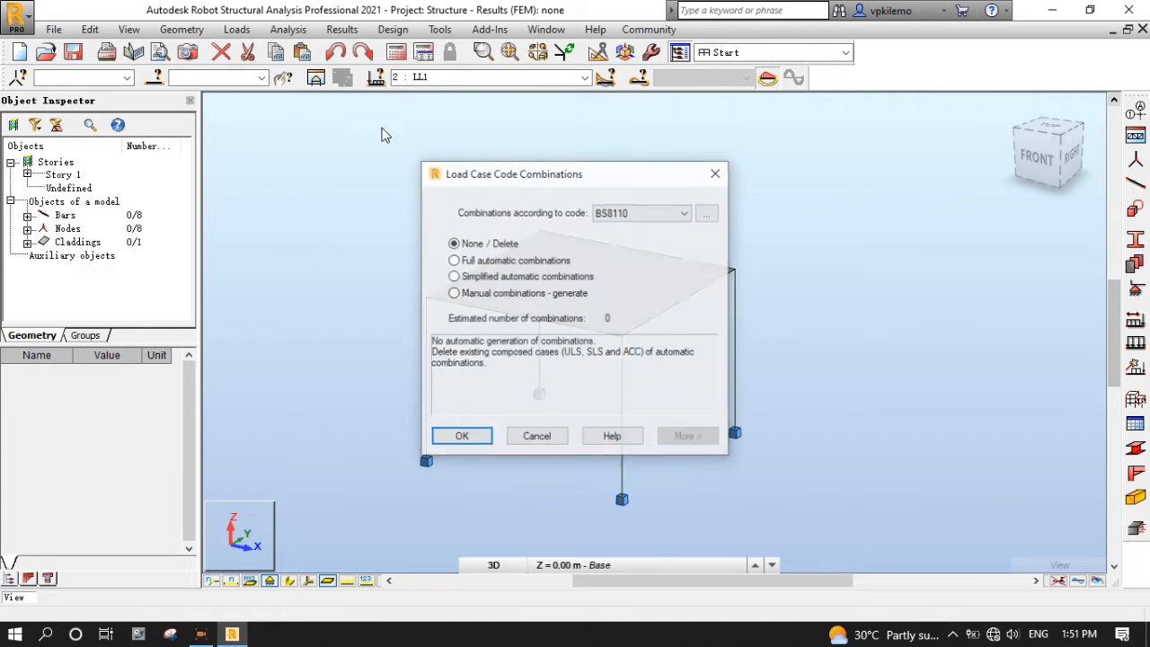
click(455, 294)
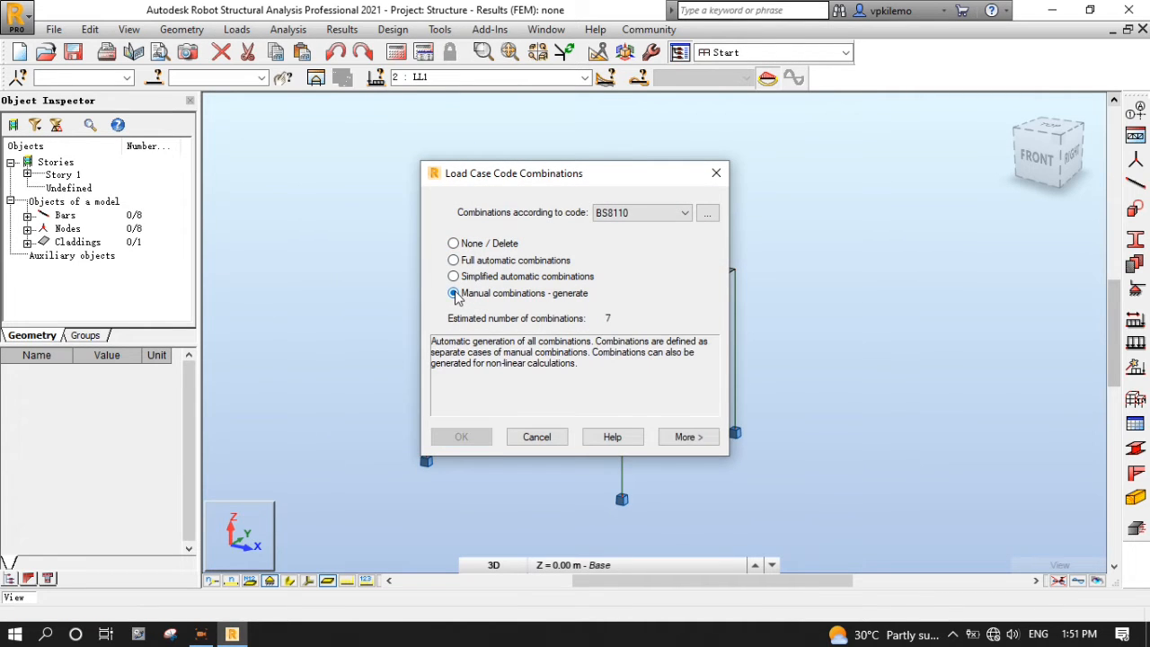
click(687, 438)
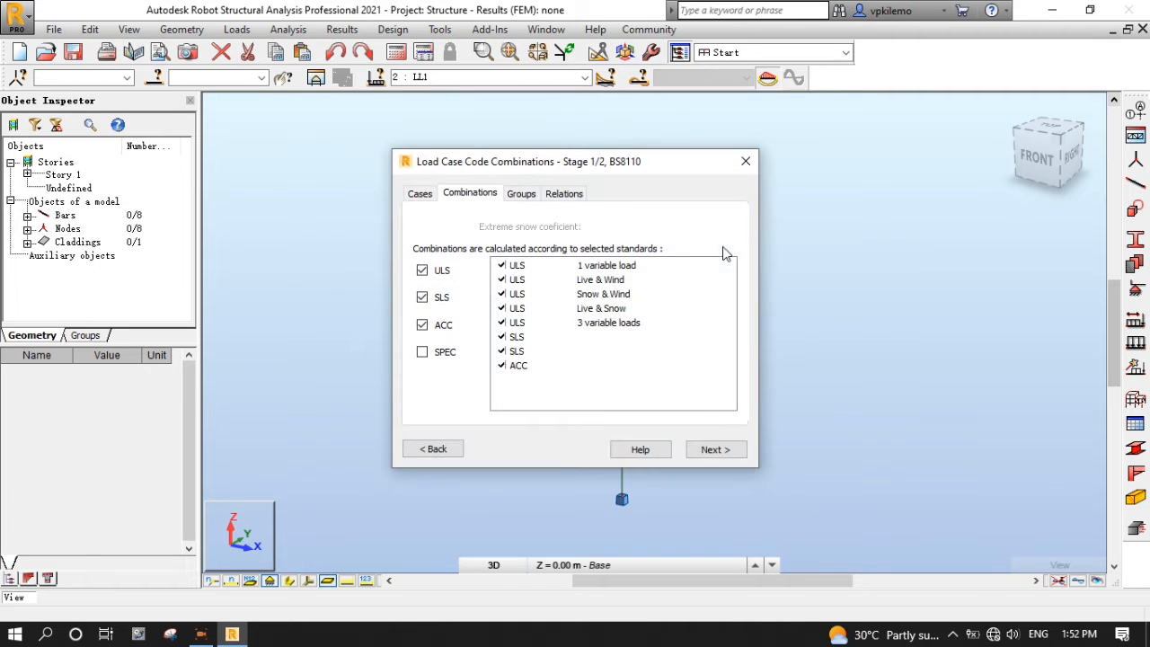
click(733, 454)
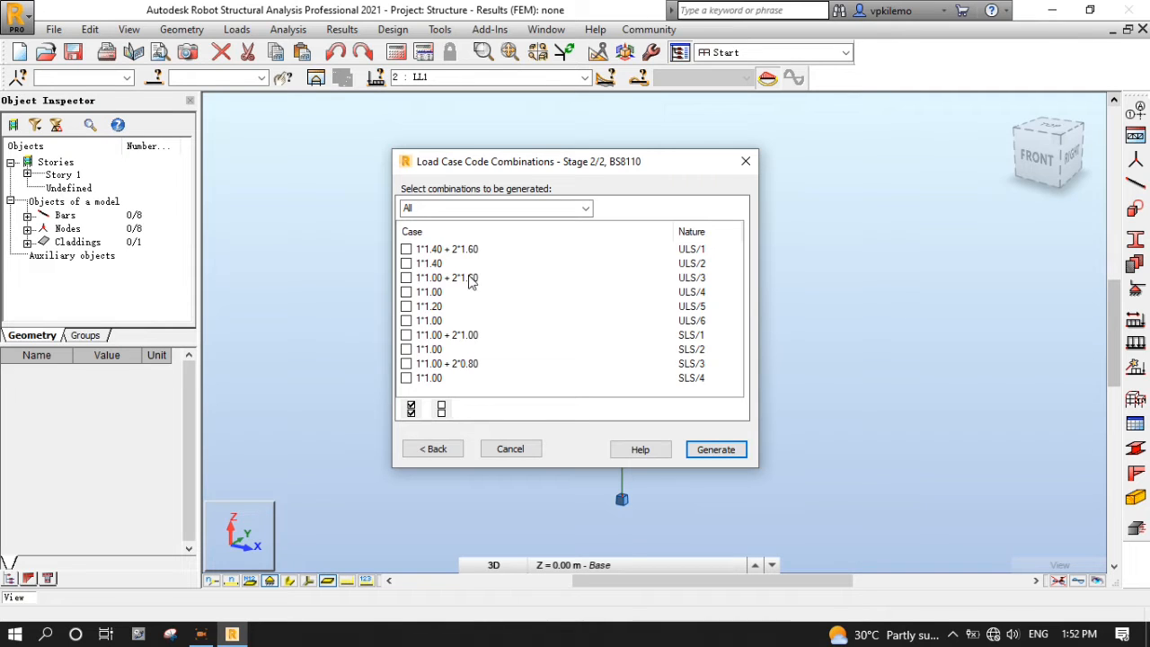
click(406, 249)
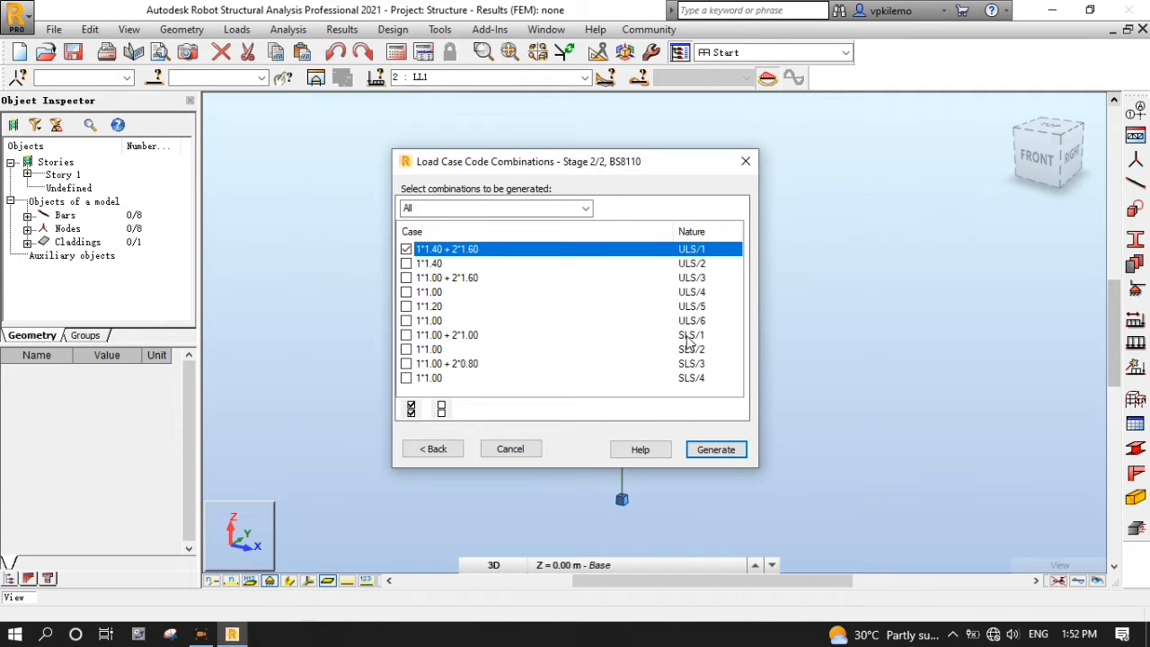
click(413, 335)
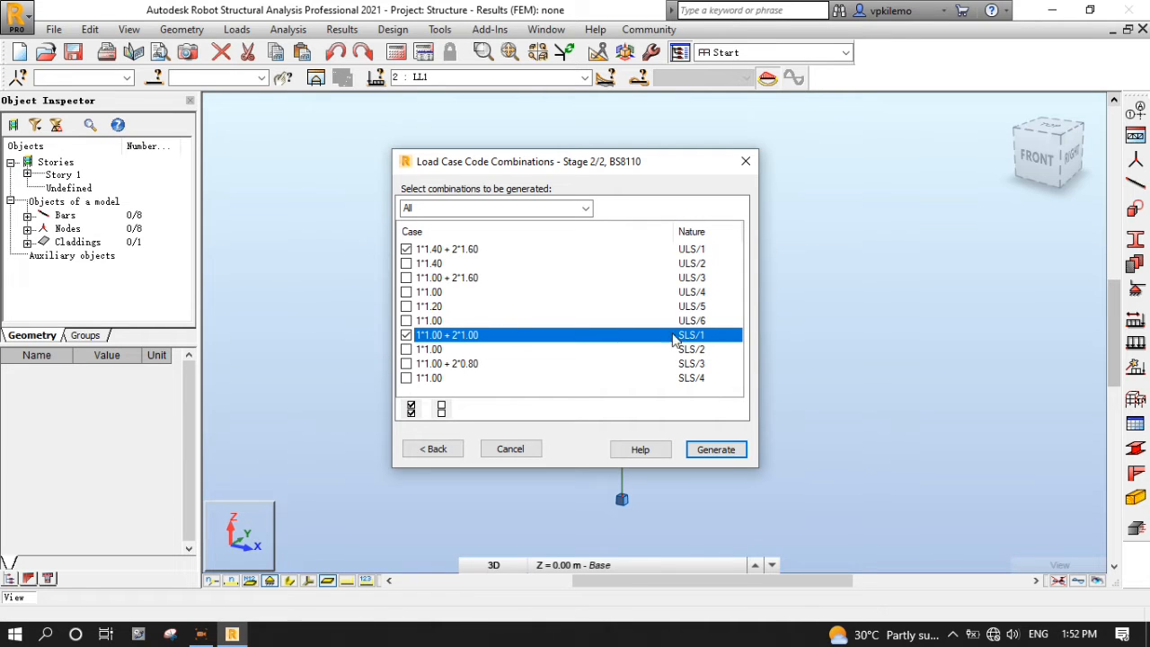
click(716, 449)
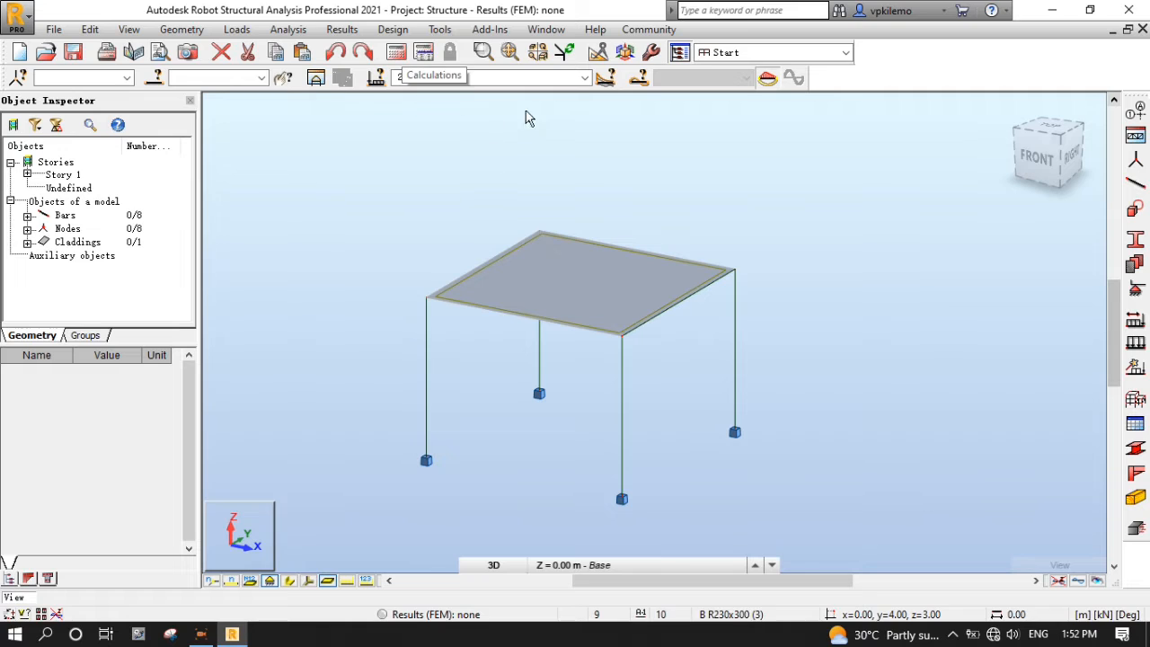
- Keep cases 2to4 active and run the structural calculations
click(585, 79)
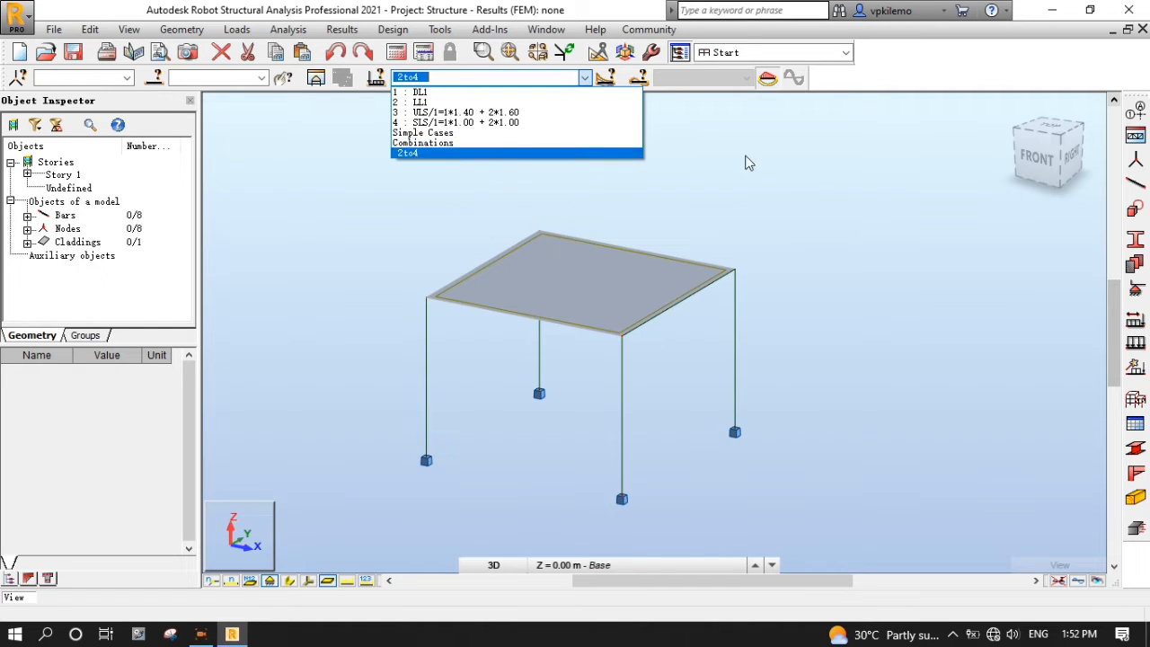
click(888, 177)
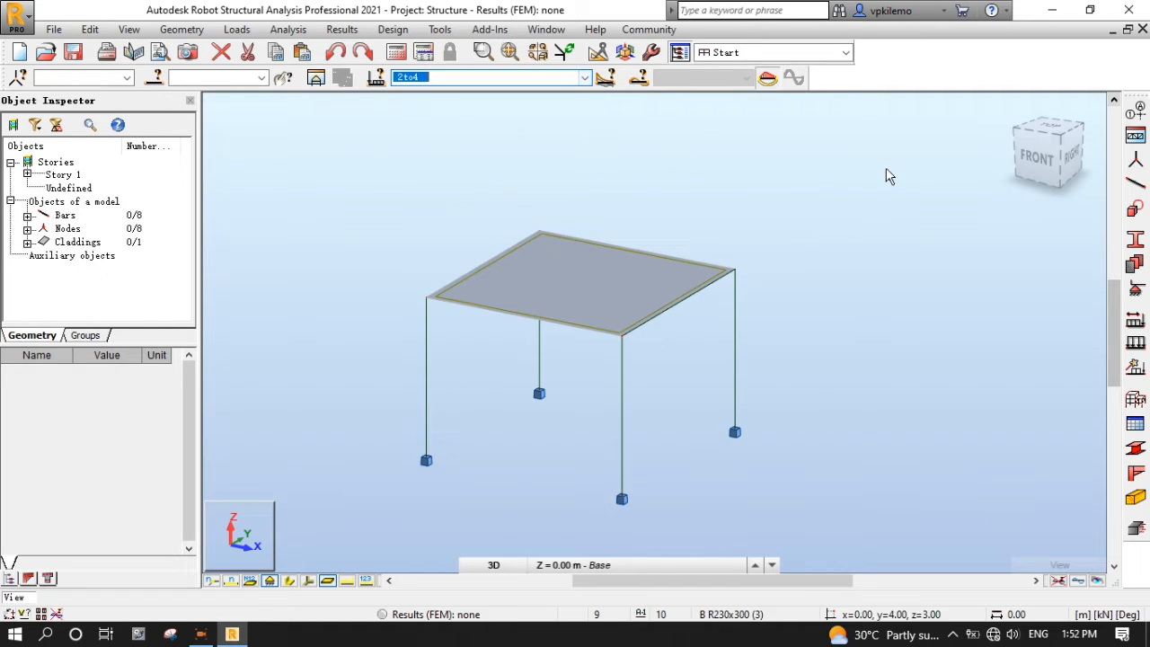
click(406, 56)
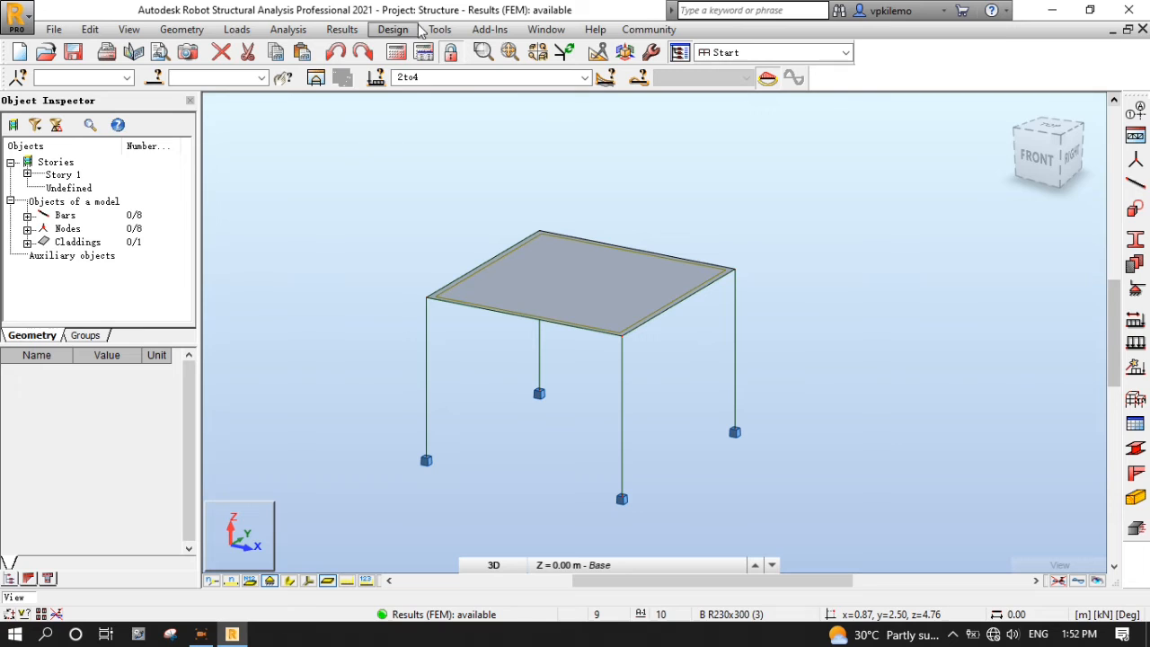
scroll(347, 180, down, 2)
scroll(637, 207, up, 2)
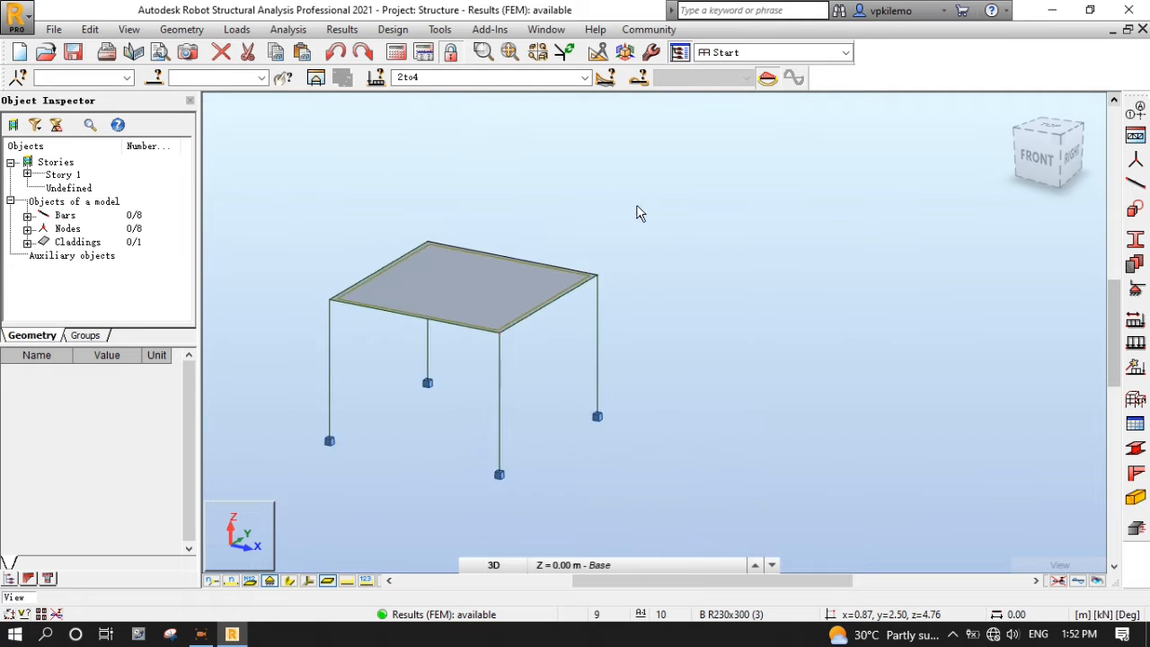
scroll(653, 206, down, 1)
scroll(545, 449, up, 1)
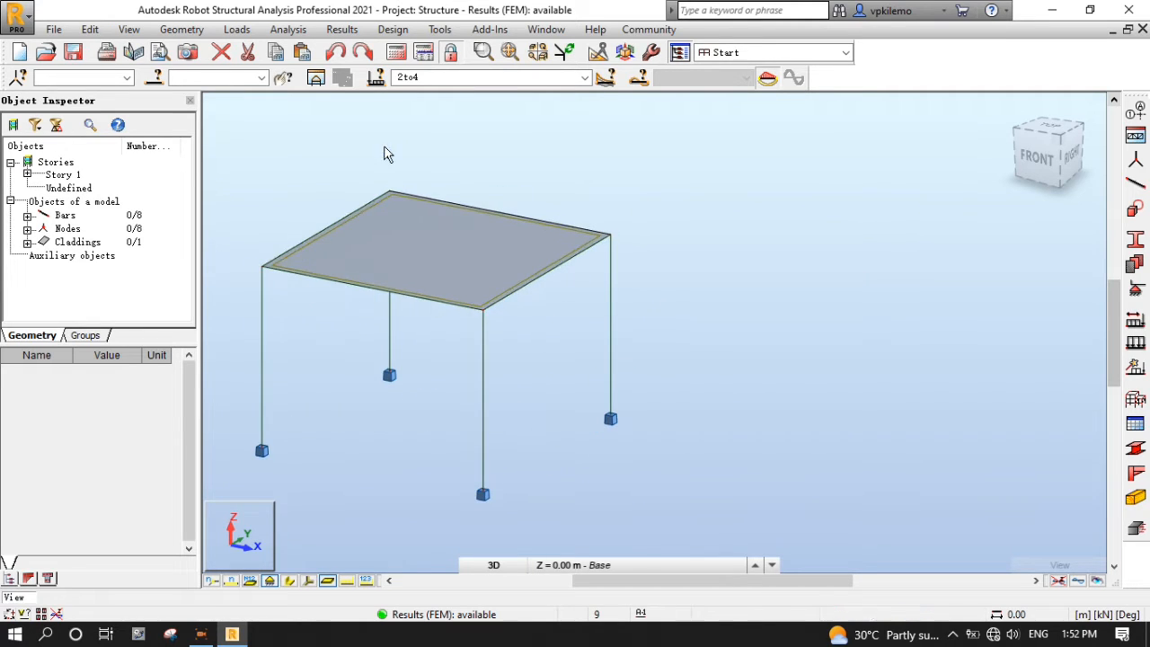
scroll(380, 178, down, 1)
scroll(389, 169, up, 1)
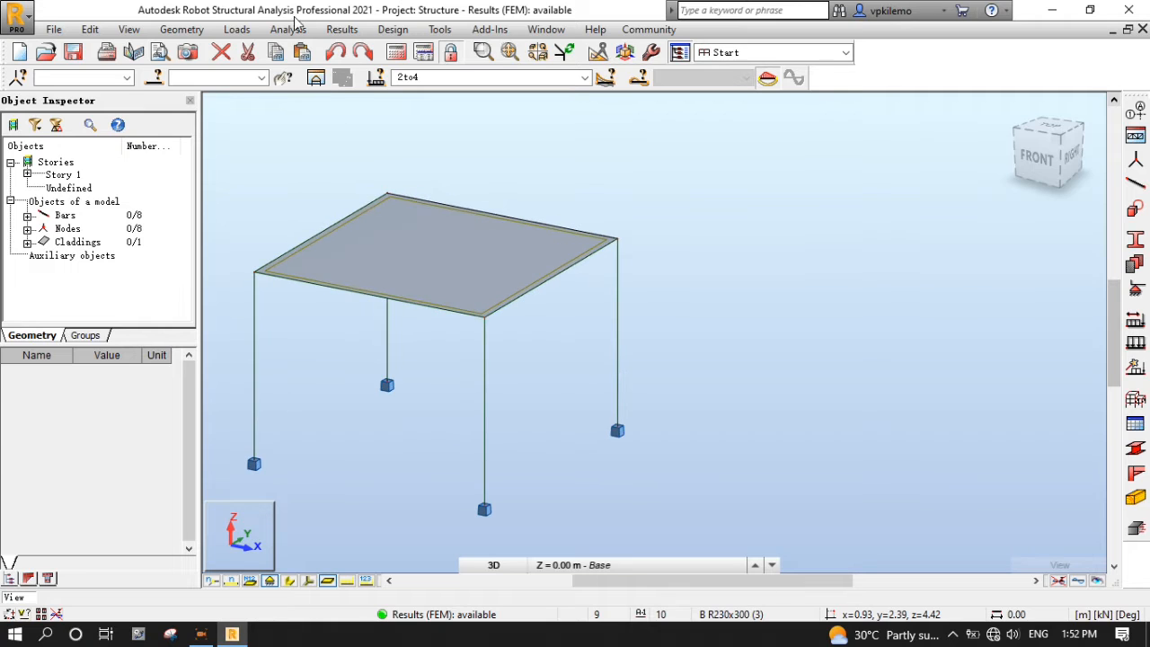
- Set bar diagrams to filled, sign-differentiated colours and value labels
click(341, 29)
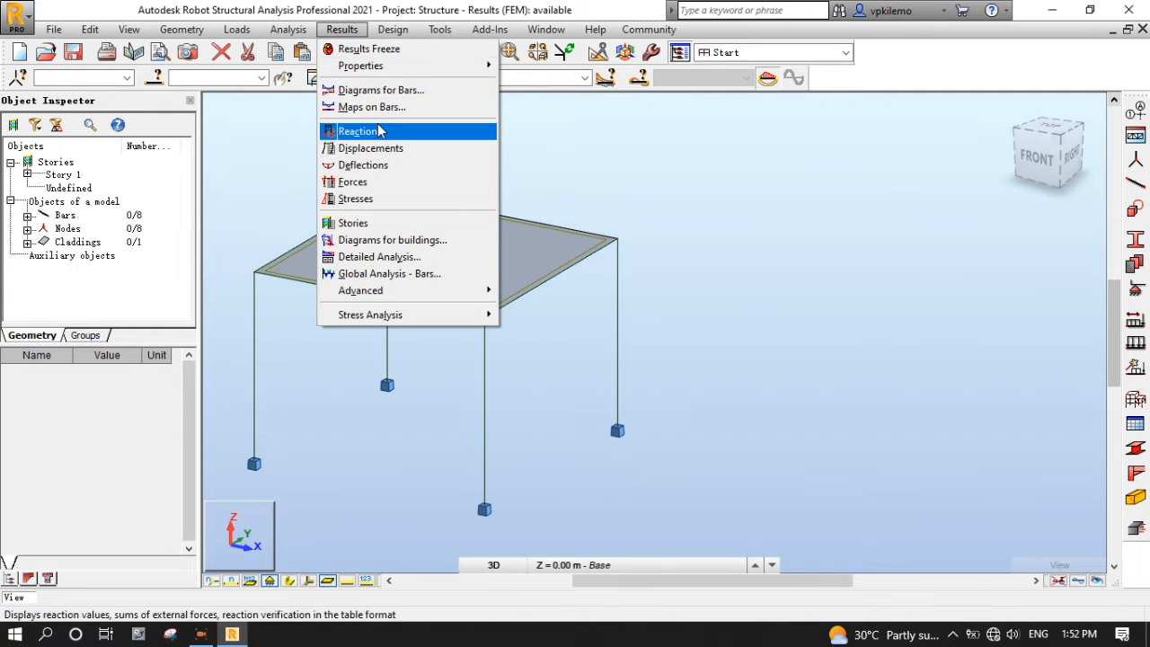
click(401, 99)
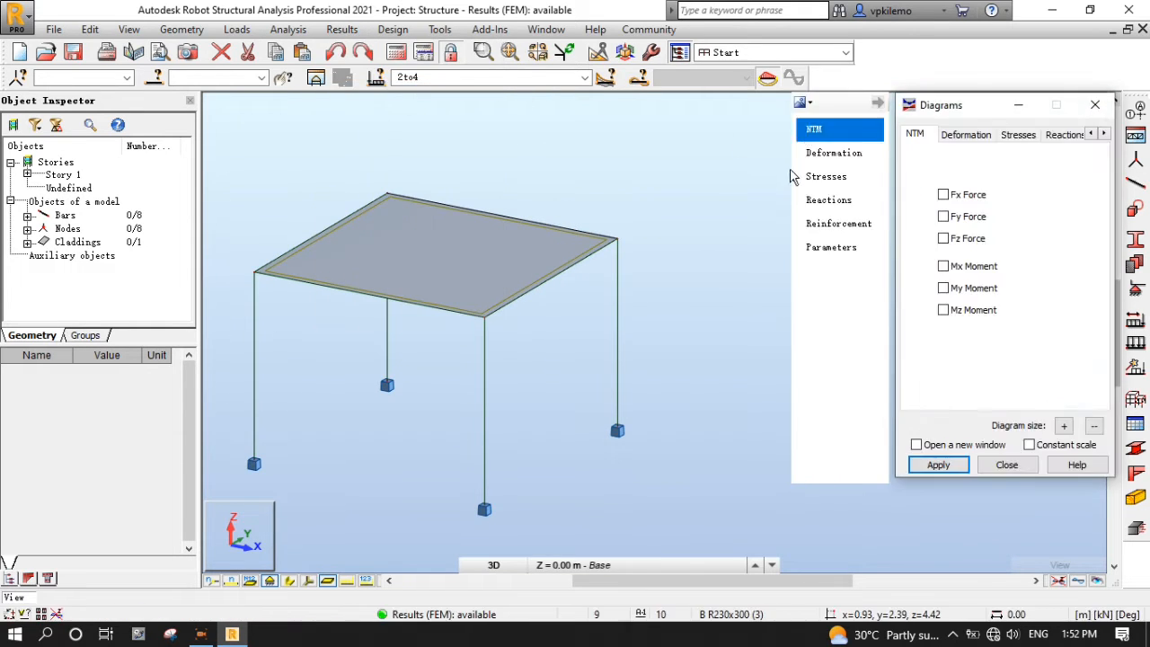
click(841, 252)
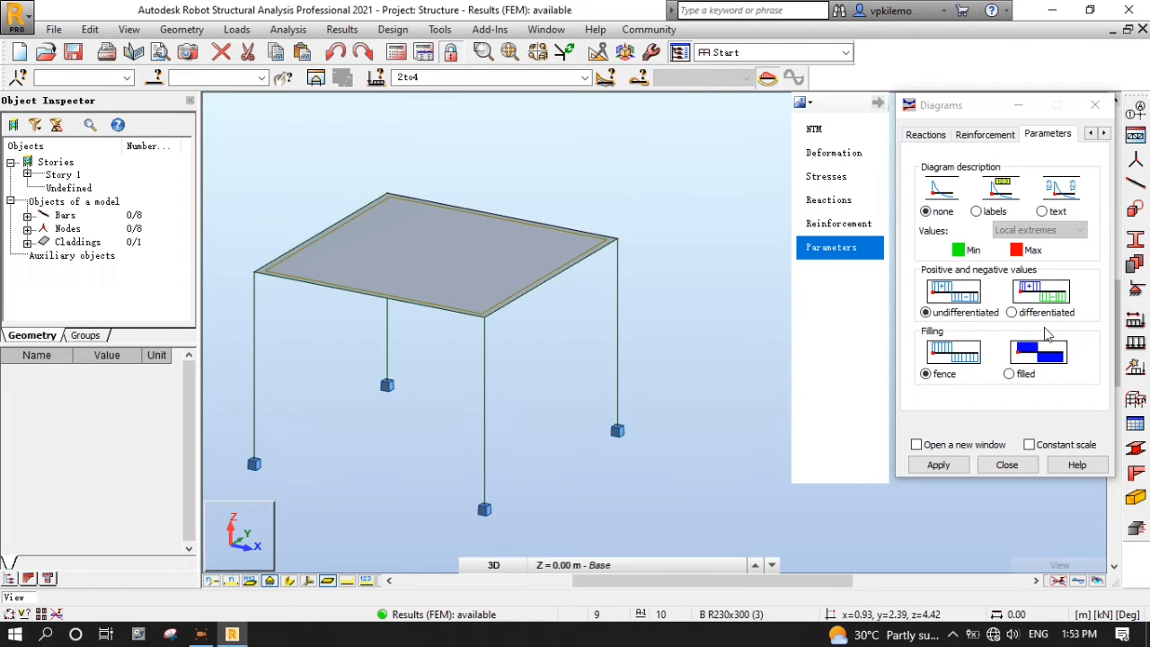
click(1010, 375)
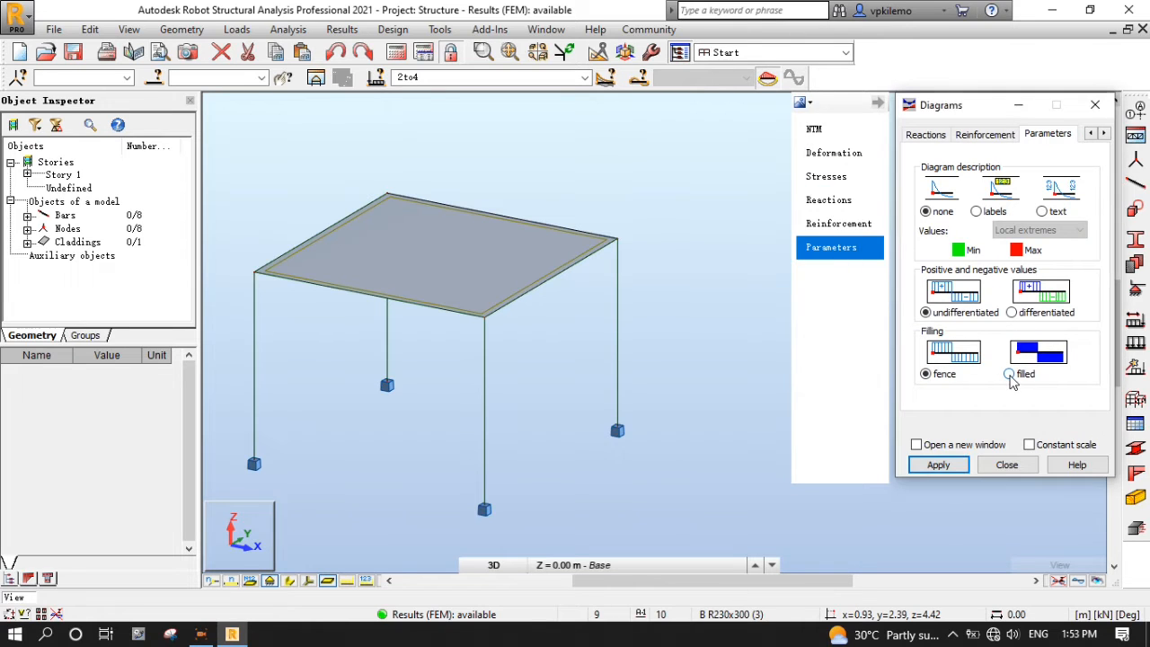
click(1013, 313)
click(977, 211)
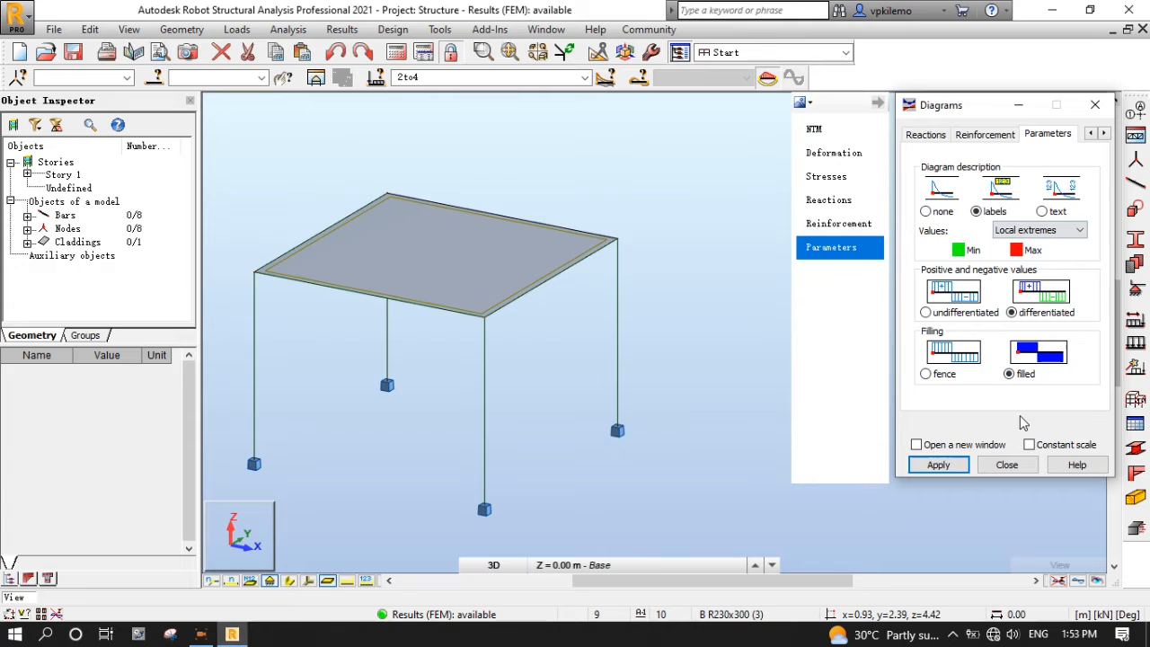
click(953, 467)
- Show the Fx axial force diagram on the frame, then remove it
click(845, 132)
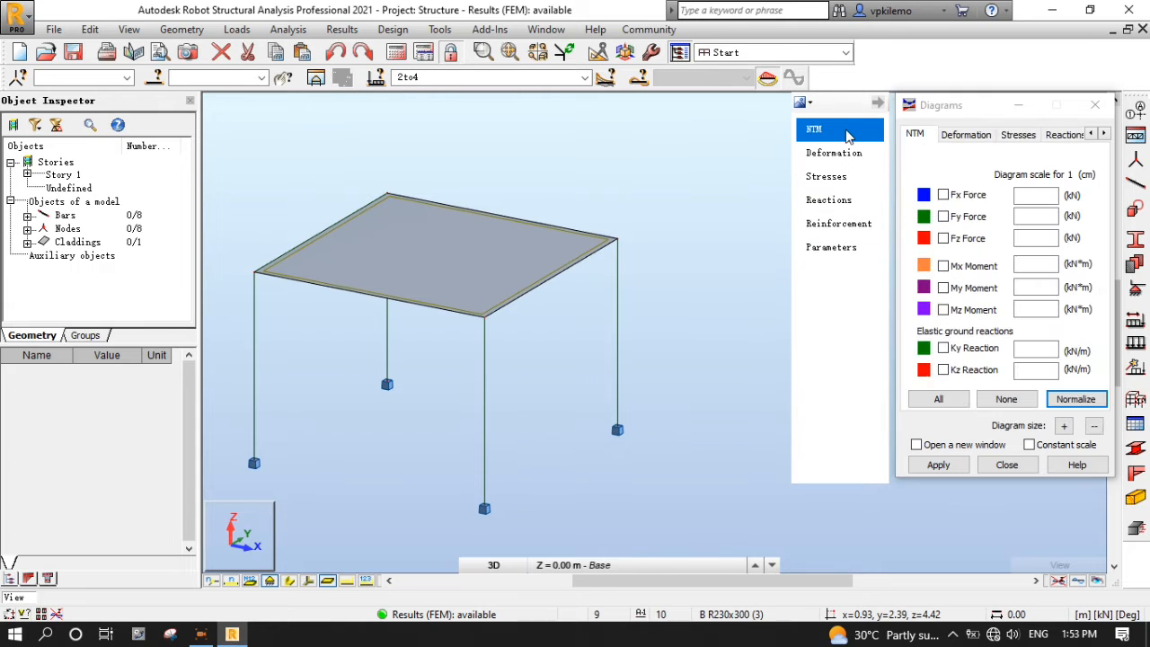
click(943, 196)
click(944, 465)
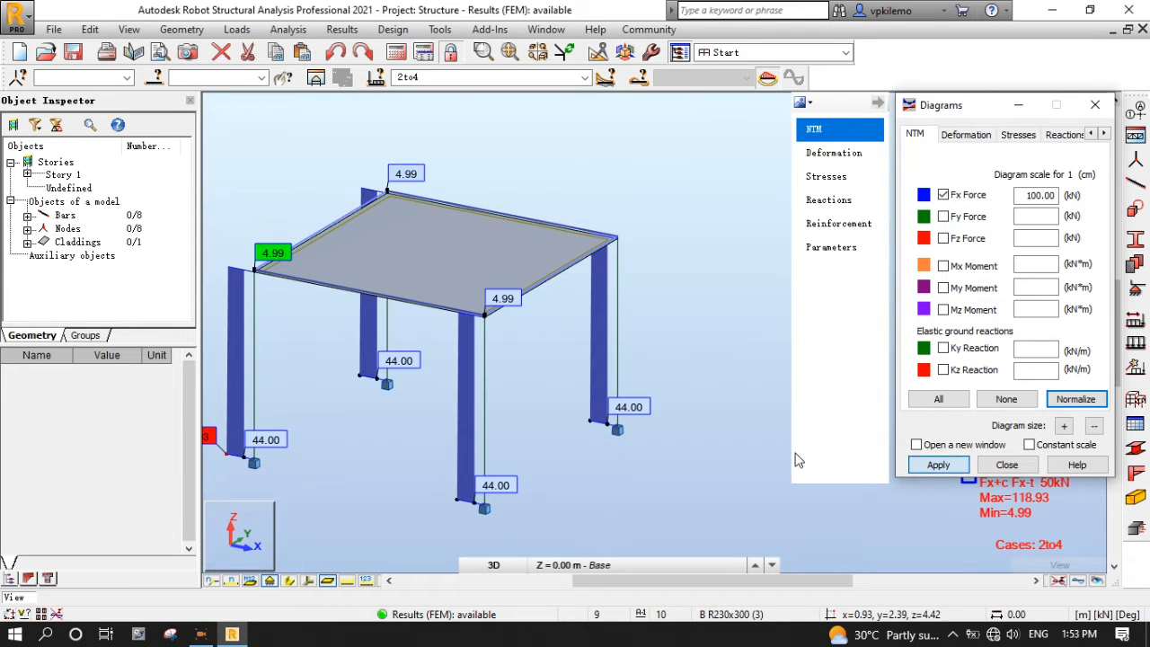
scroll(736, 447, down, 1)
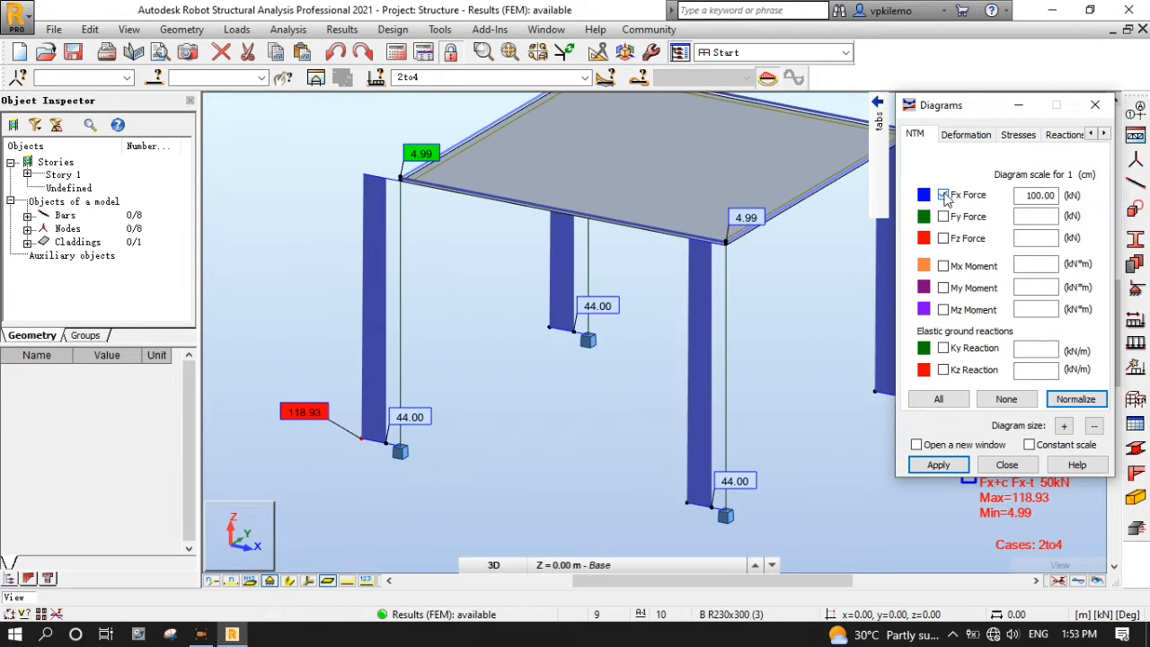
click(944, 195)
click(1068, 406)
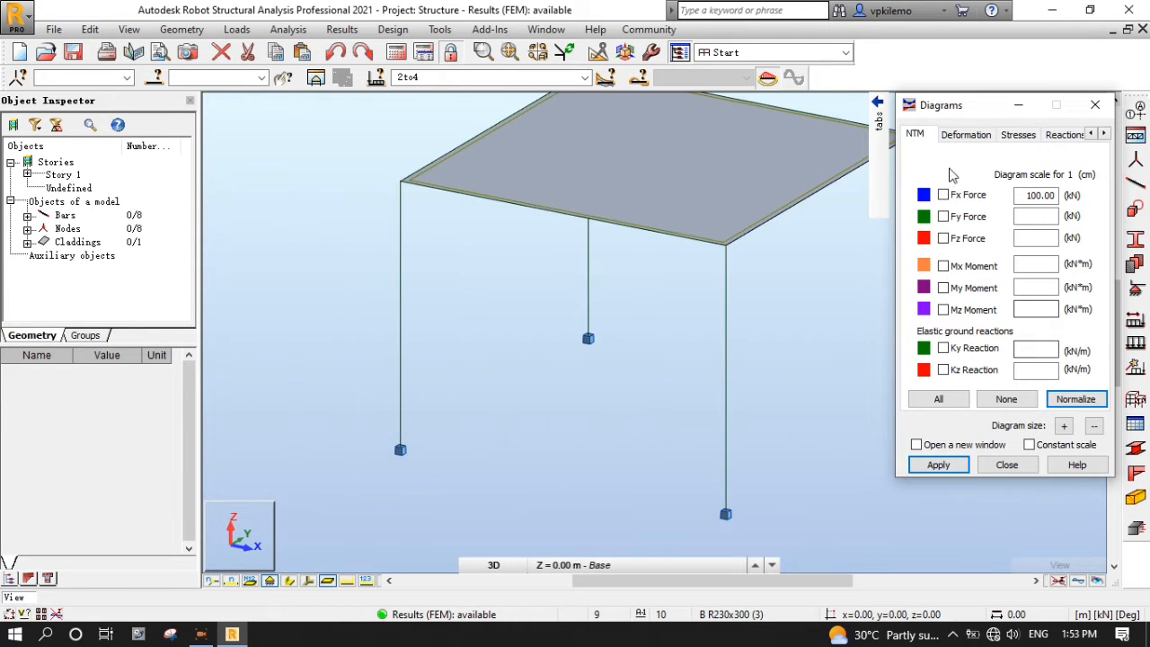
- Review the normalized My moment diagram (max 48.72, min -25.35 kNm), then clear it
click(943, 288)
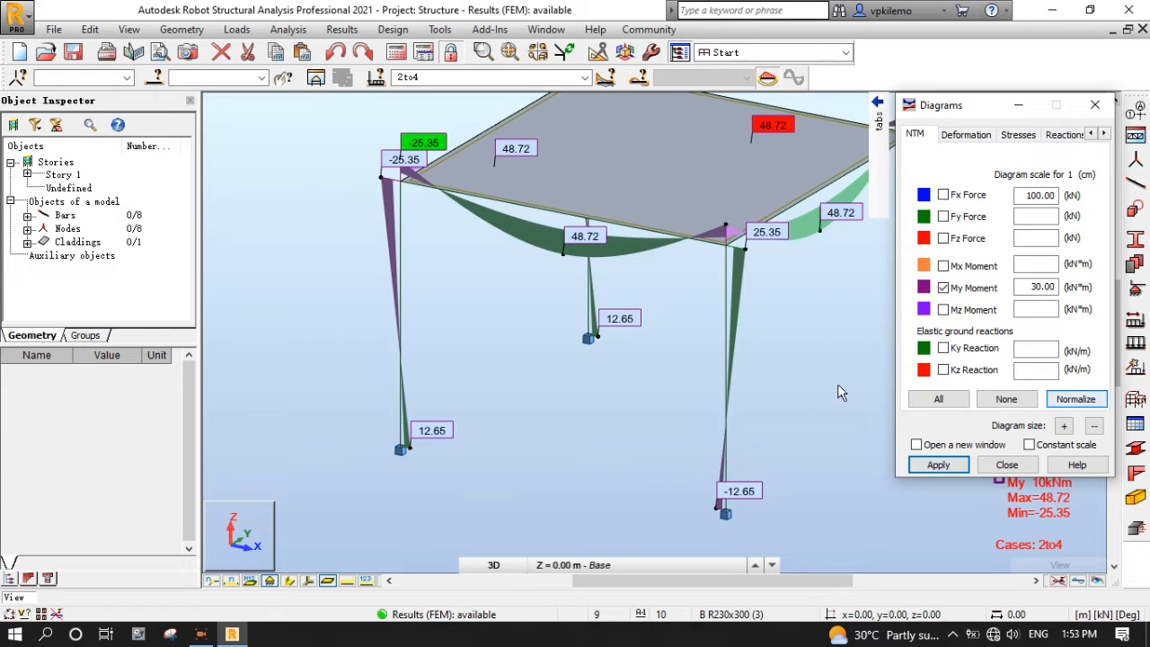
click(1084, 400)
click(944, 288)
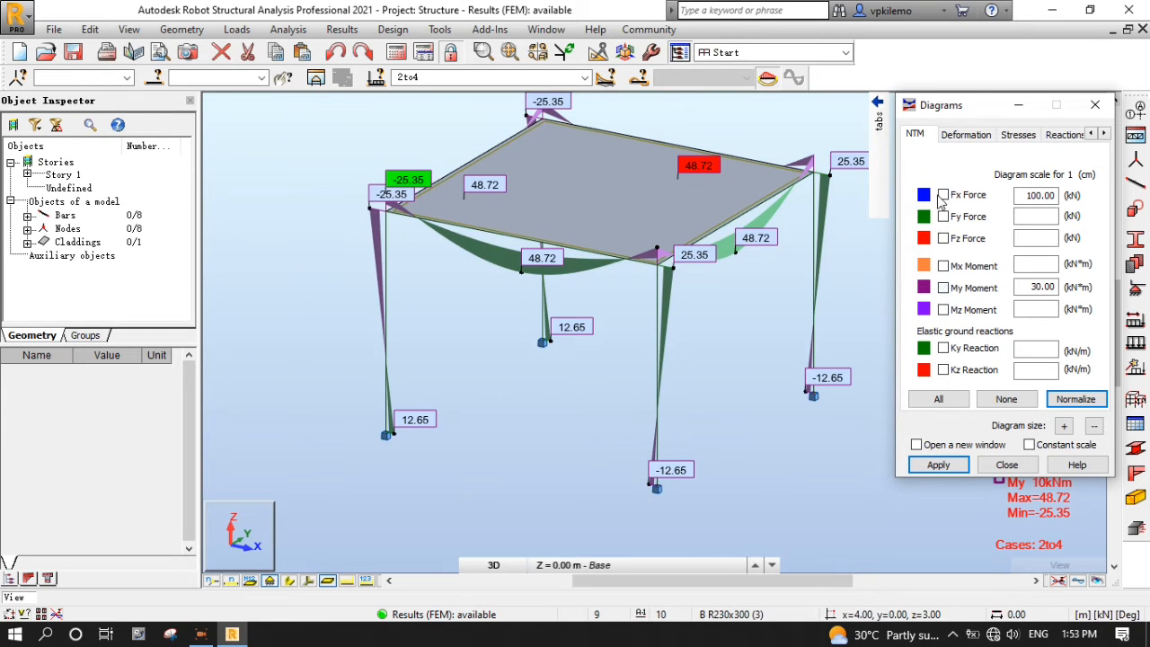
click(1075, 399)
mouse_move(879, 116)
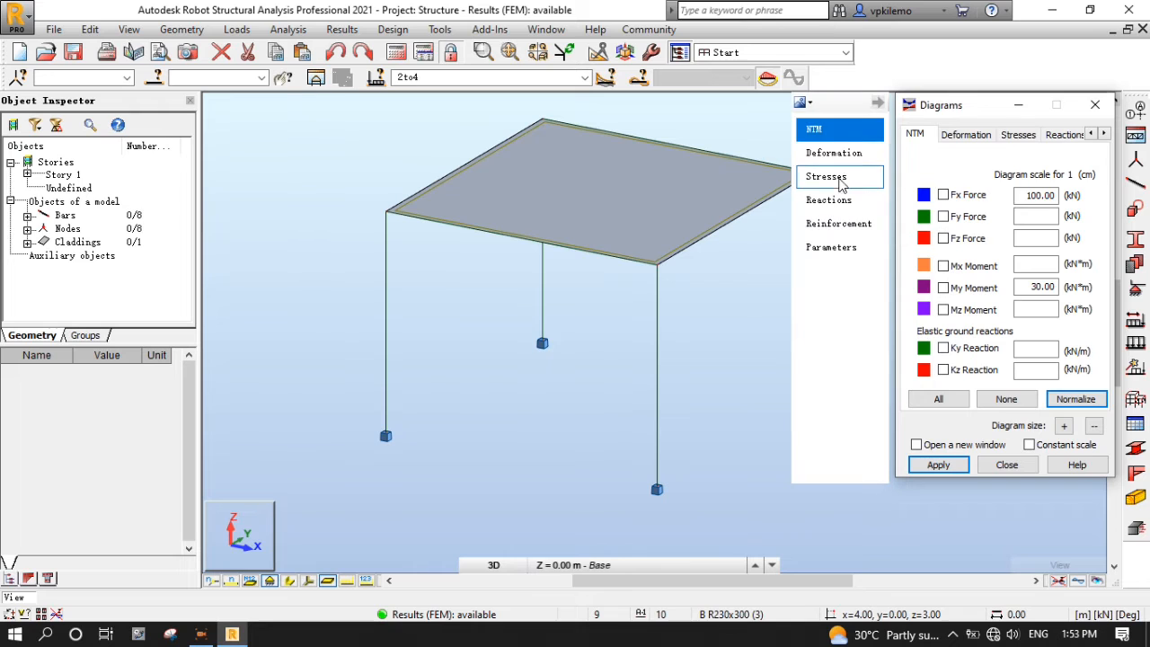
click(1095, 104)
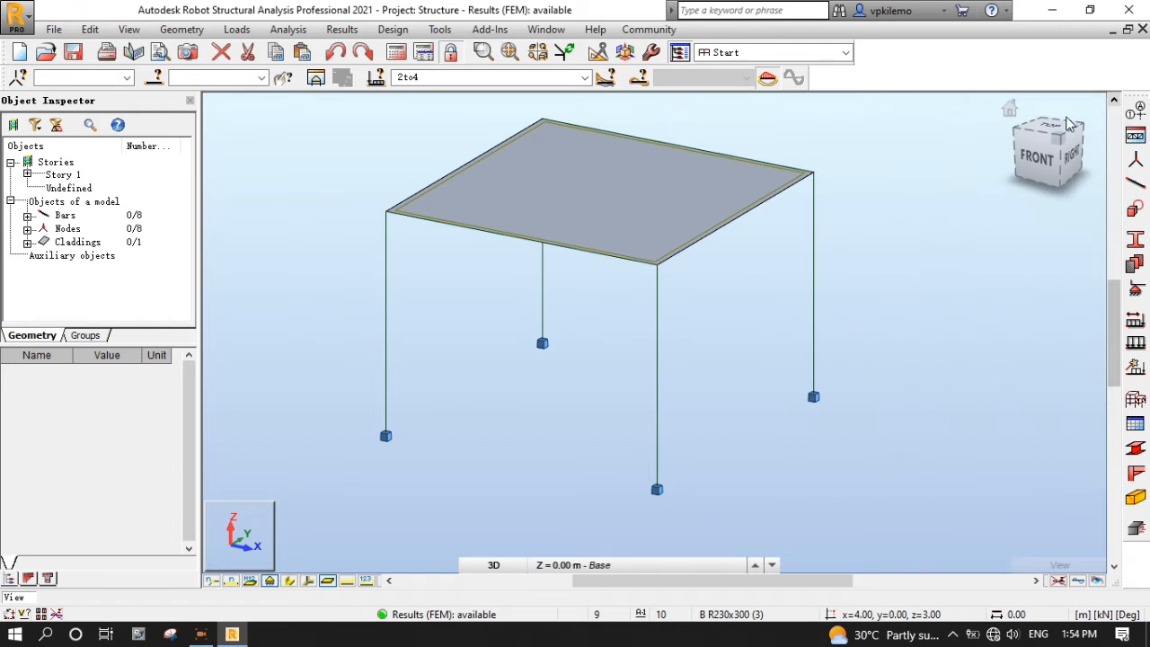
scroll(523, 440, down, 2)
scroll(525, 436, up, 1)
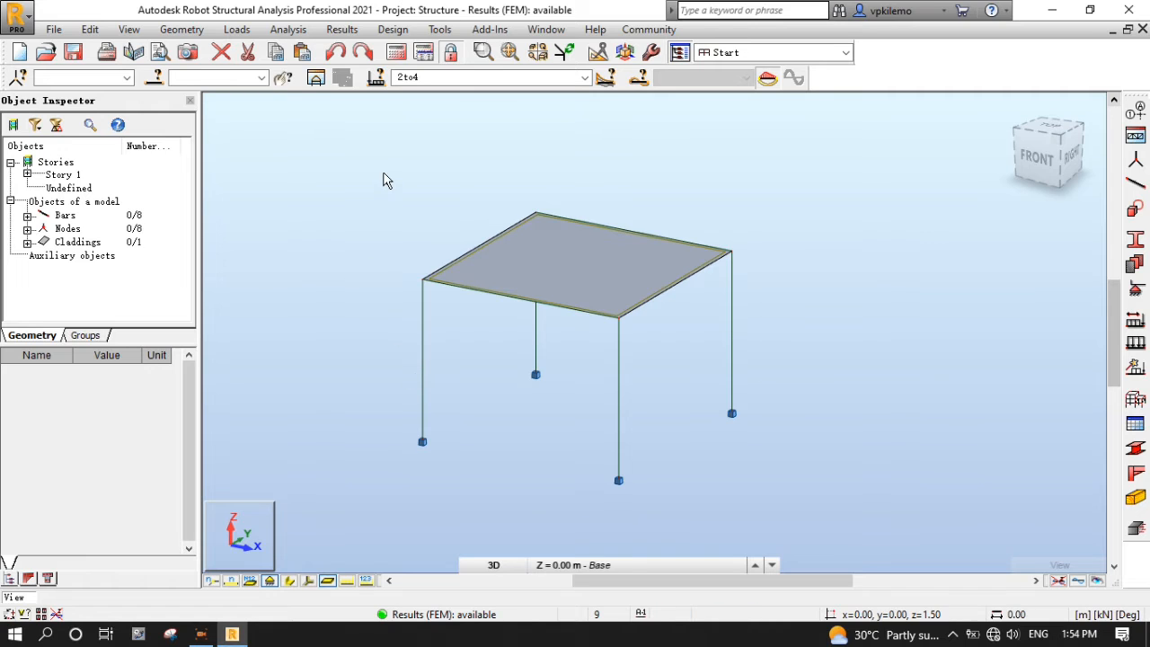
- Open the support Reactions table and view reactions for DL1
click(1136, 424)
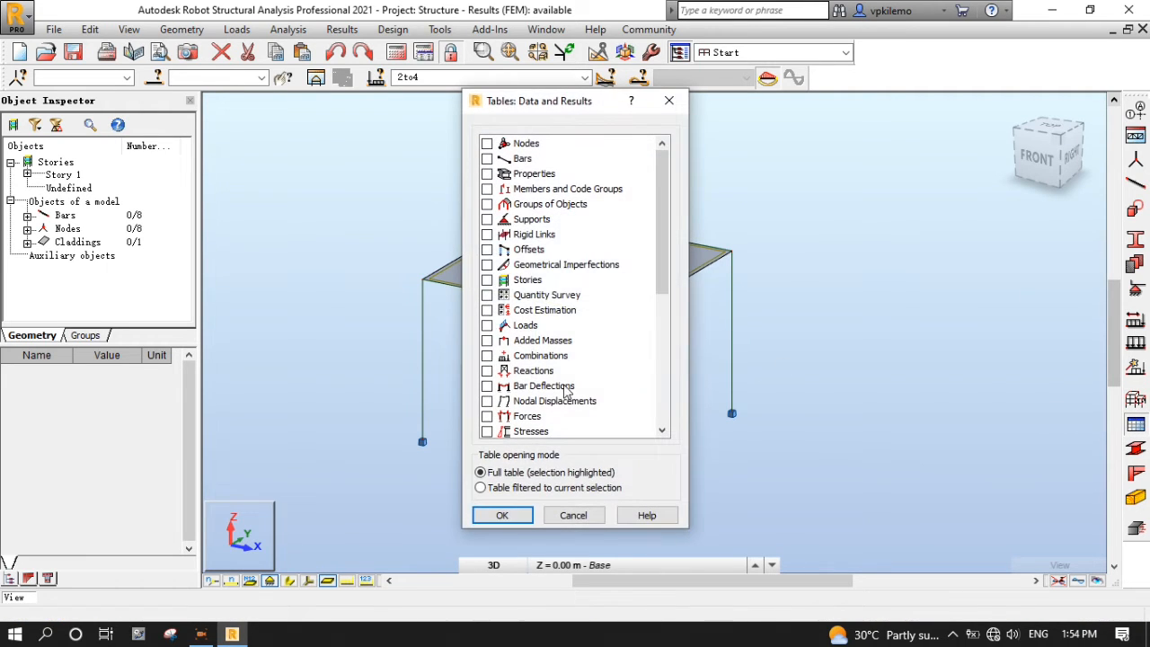
click(488, 371)
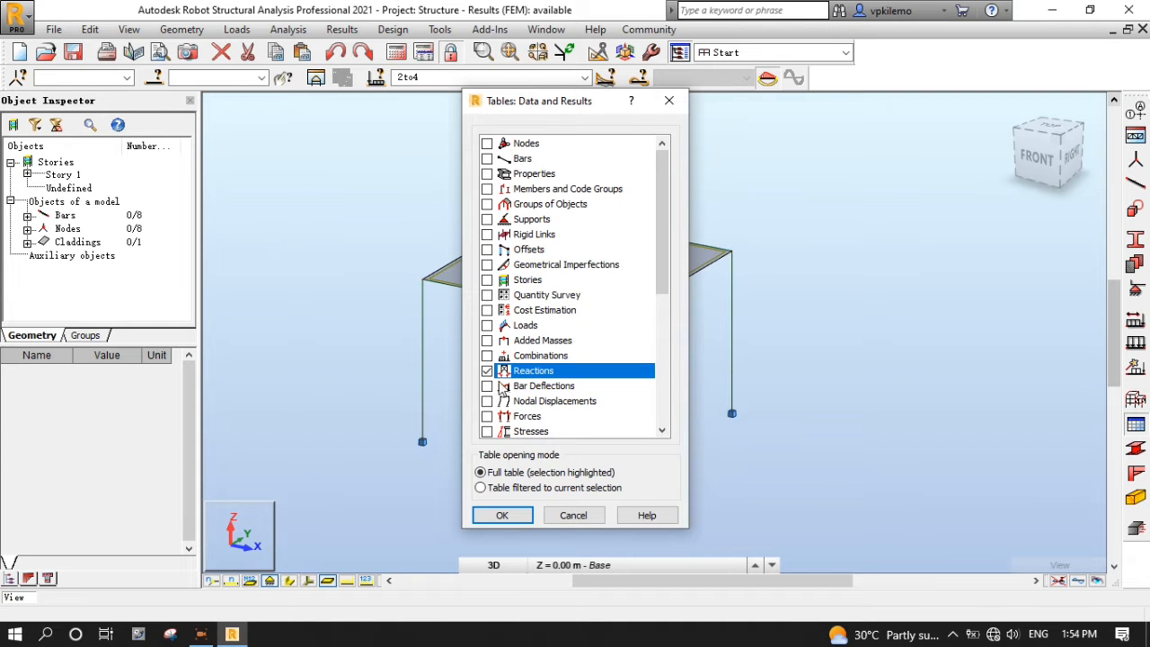
click(505, 515)
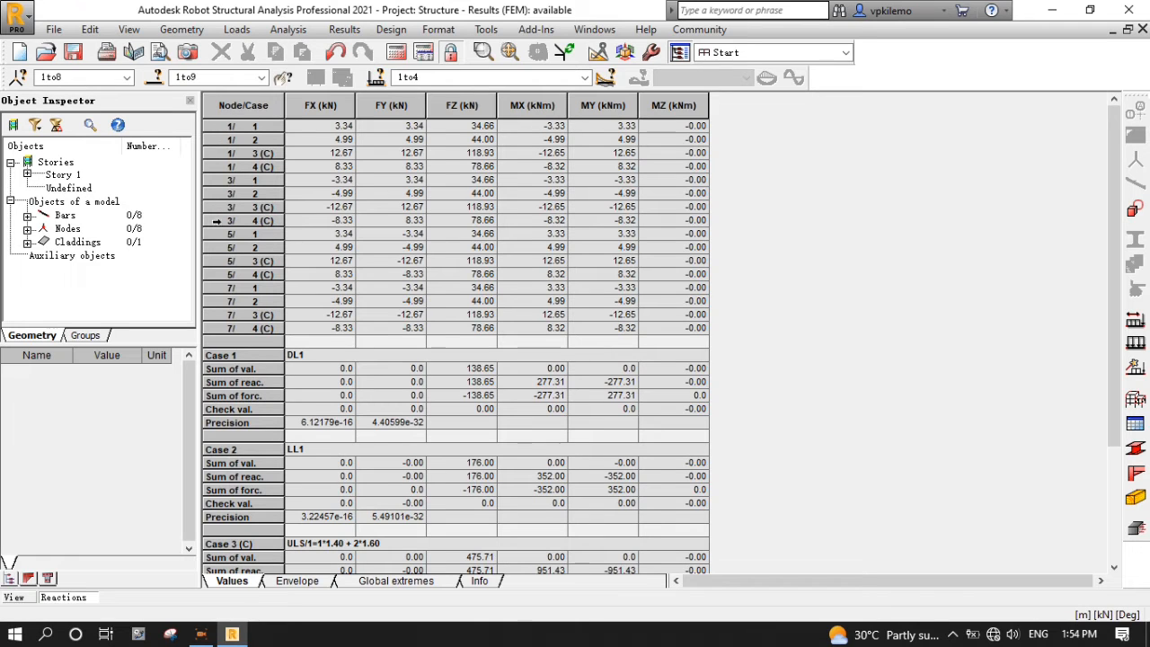
click(584, 77)
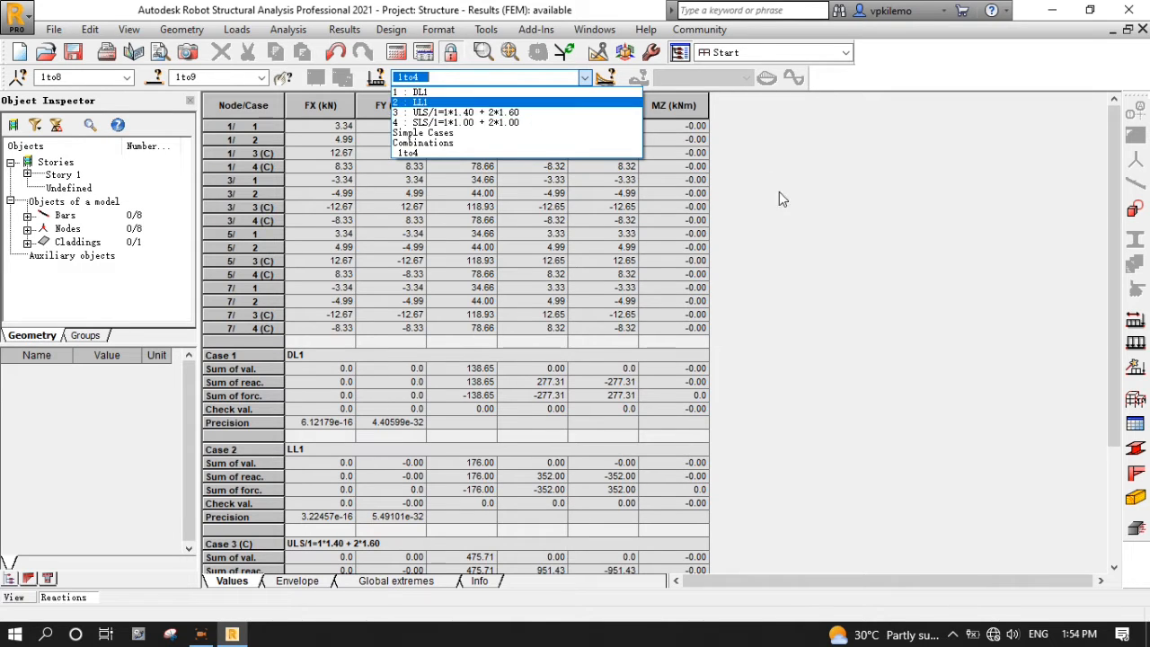
click(814, 220)
click(588, 82)
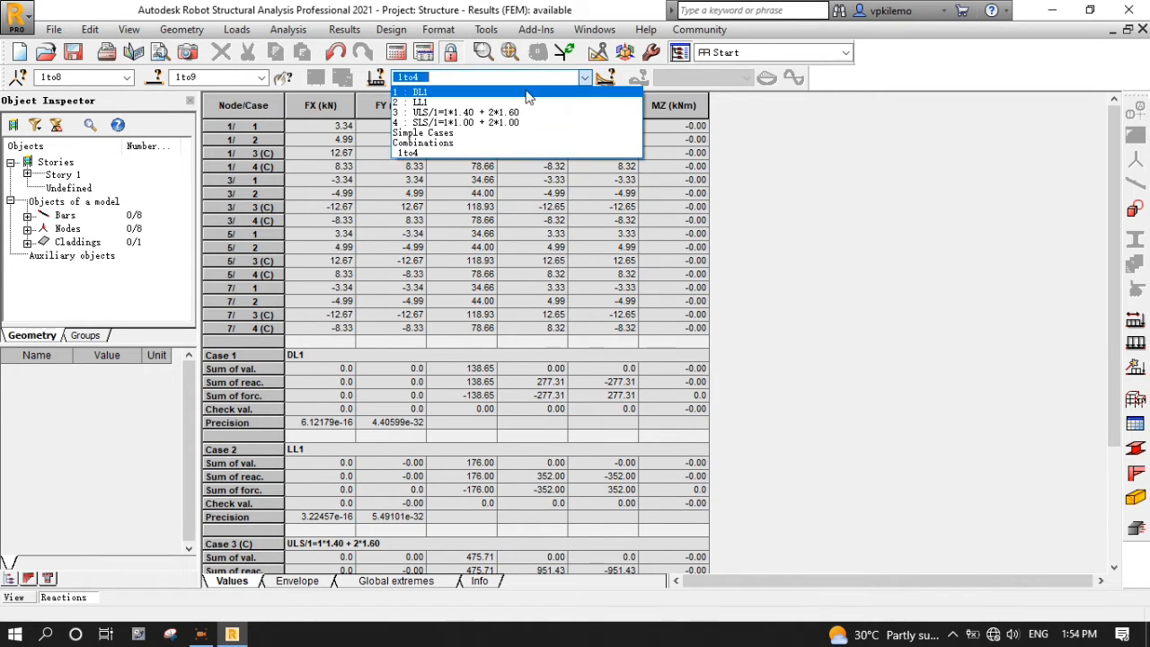
click(525, 92)
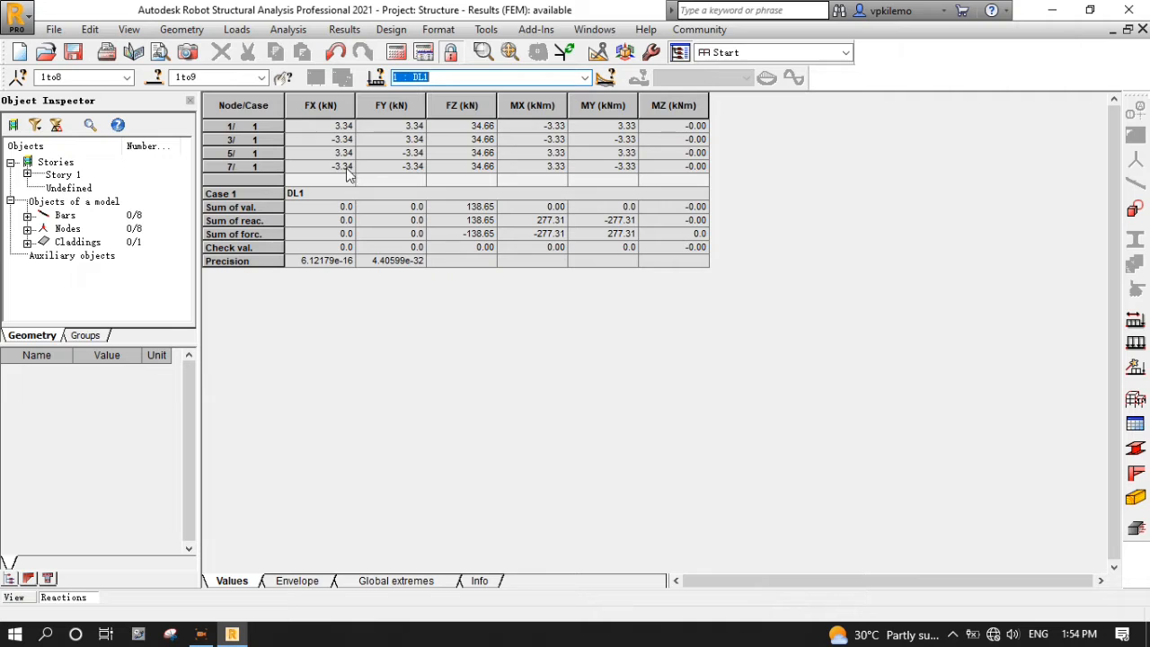
- Step through the reactions for LL1, the ULS combination and the SLS combination
click(585, 79)
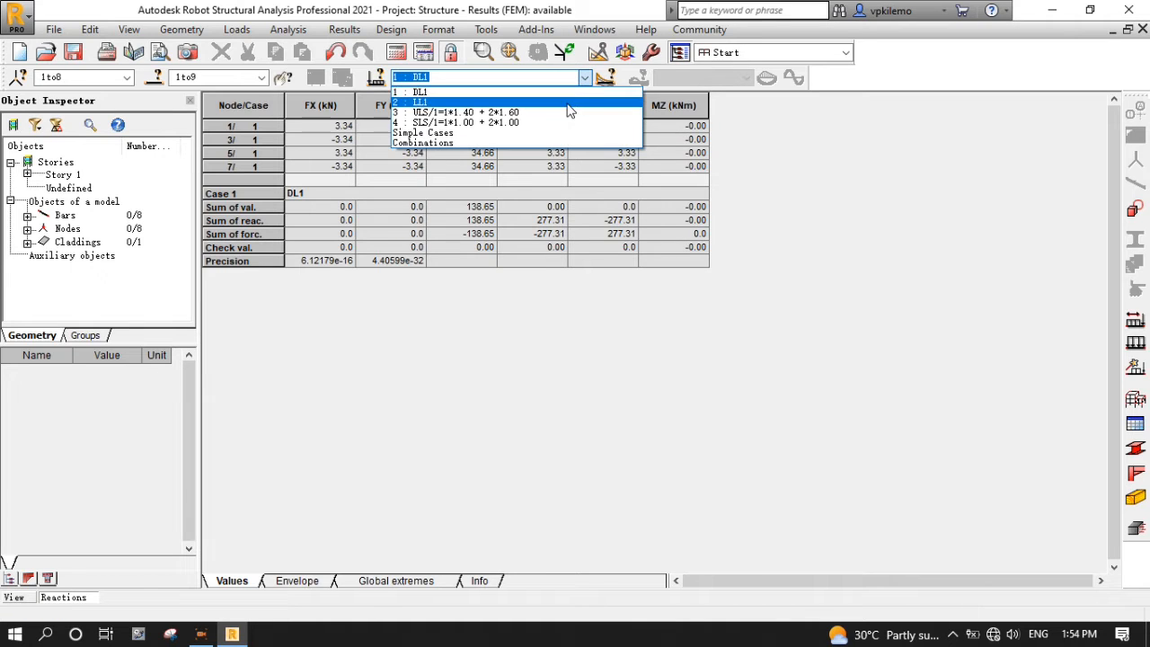
click(568, 104)
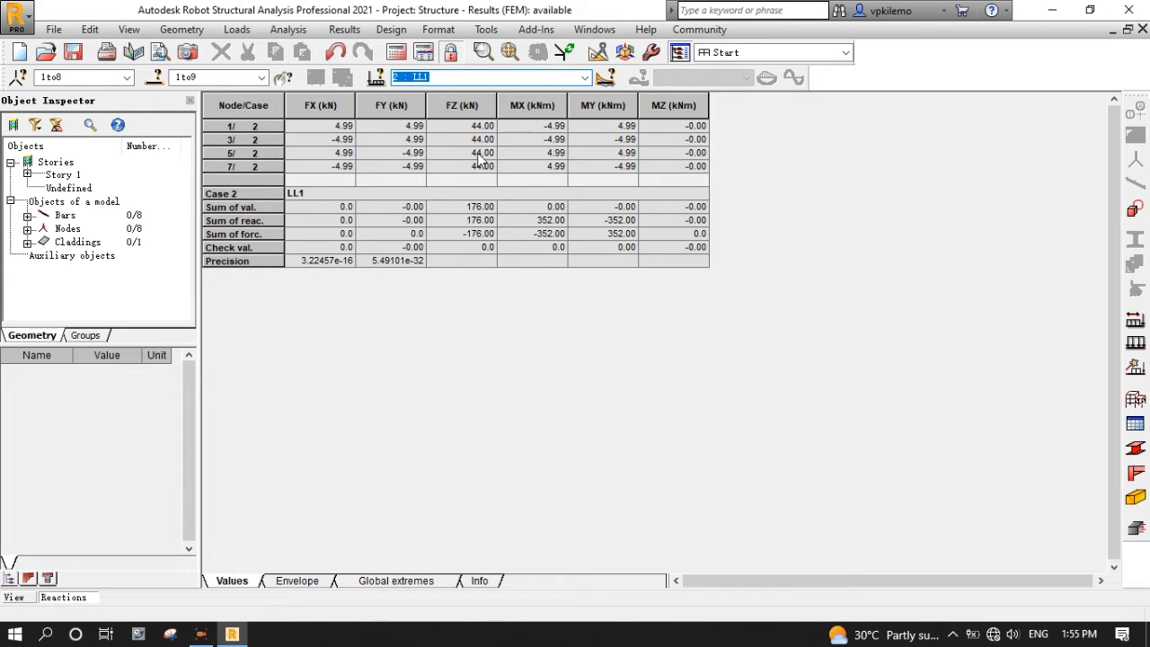
click(585, 79)
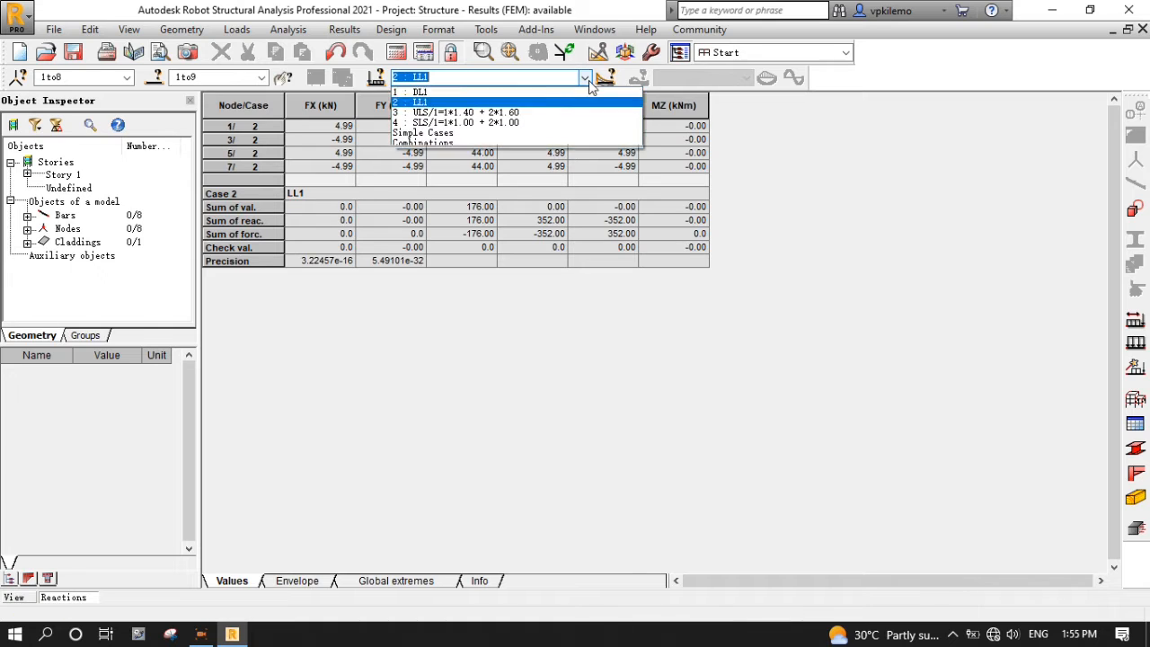
click(558, 112)
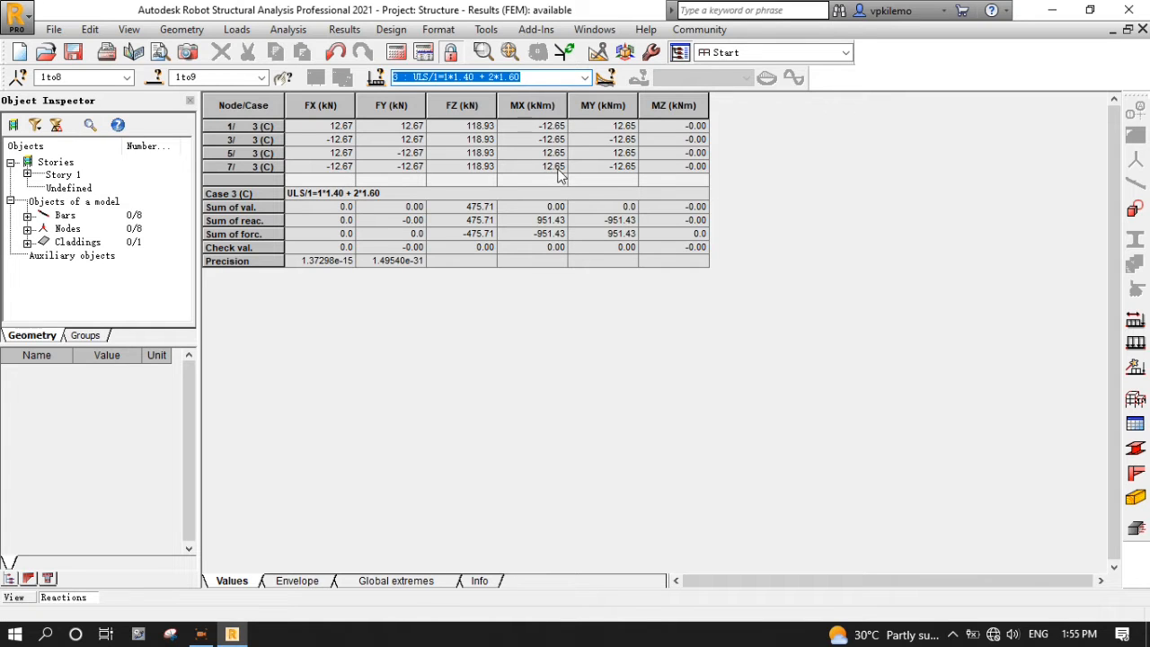
click(585, 78)
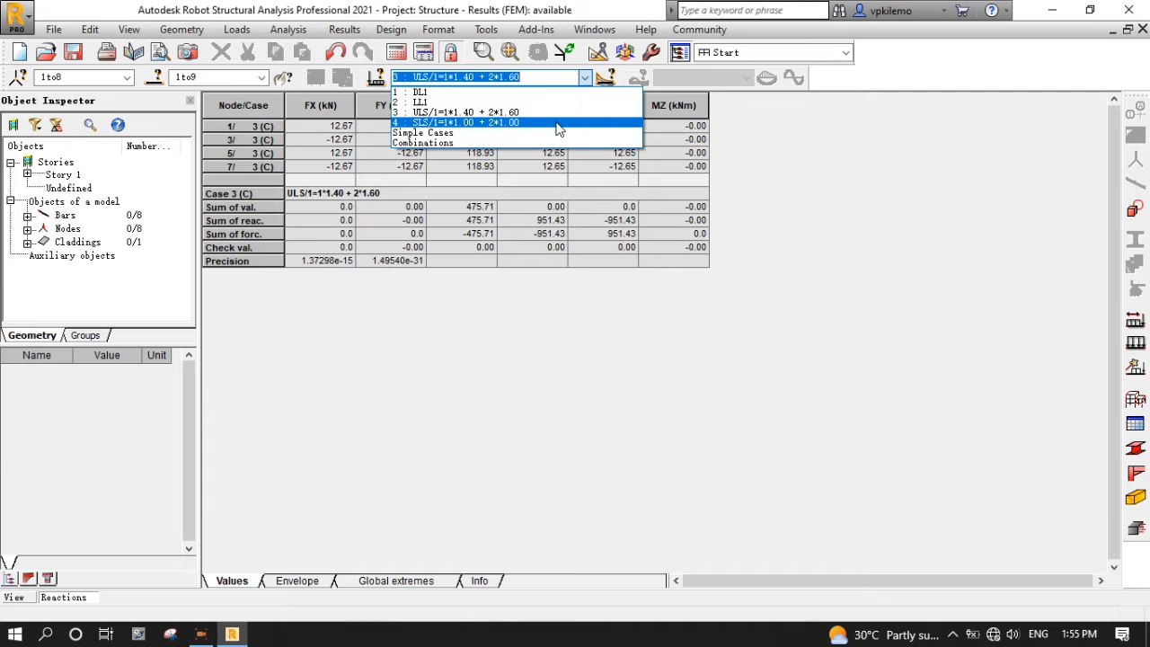
click(559, 122)
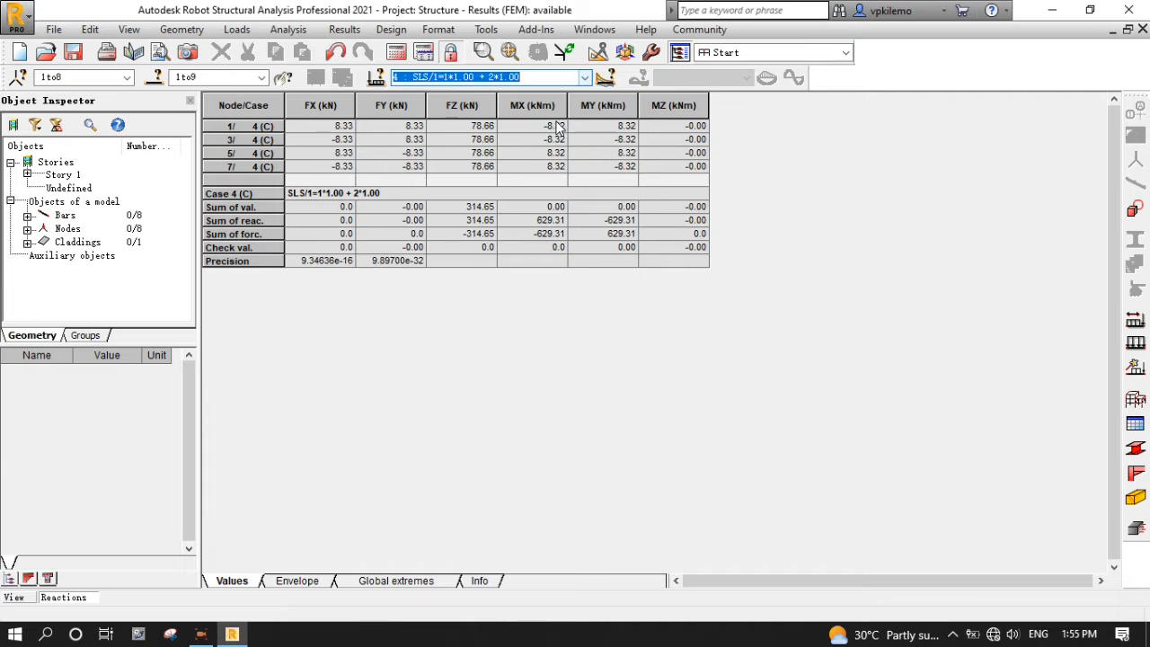
click(586, 78)
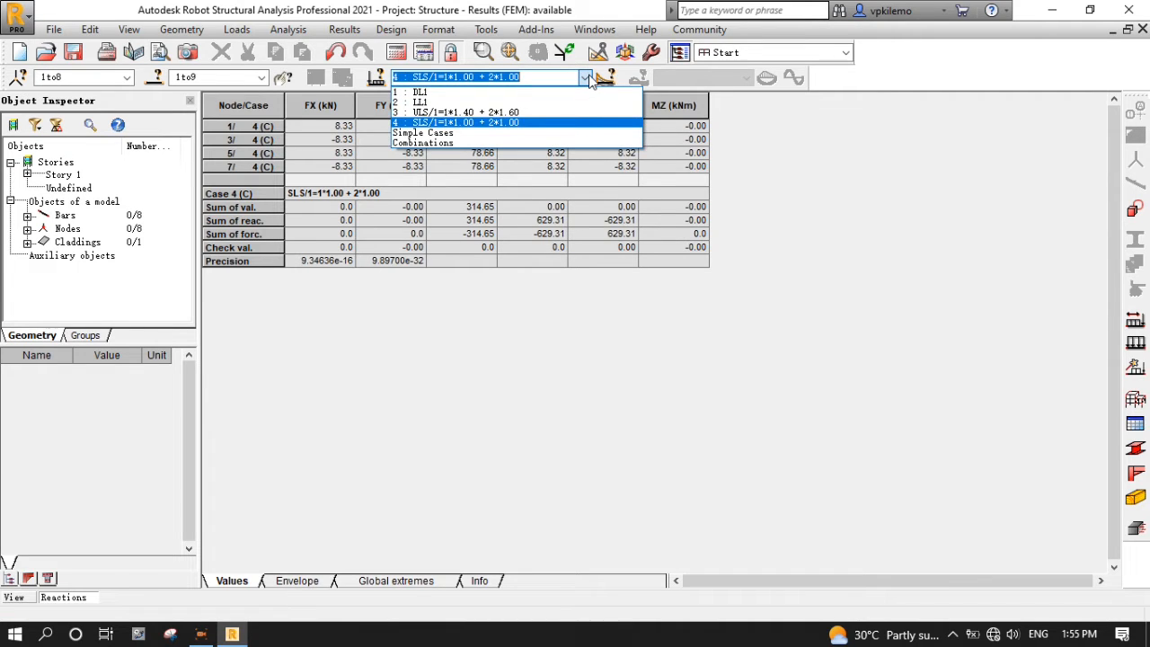
click(586, 78)
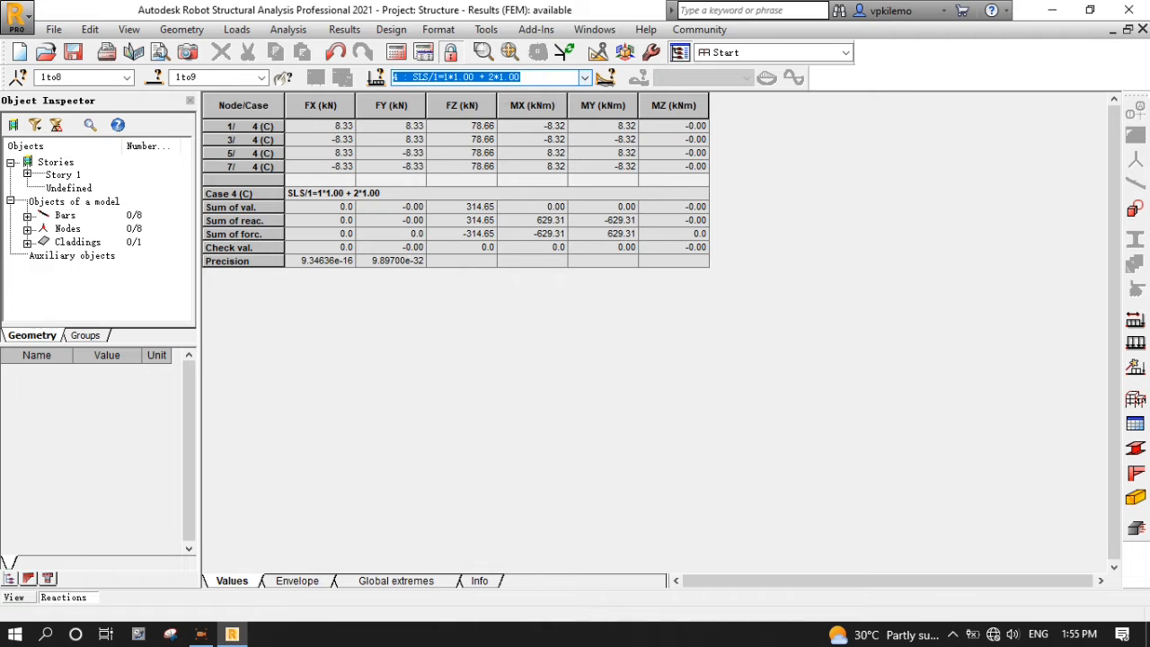
- Filter the reactions table to include all load cases 1to4
click(376, 79)
click(652, 122)
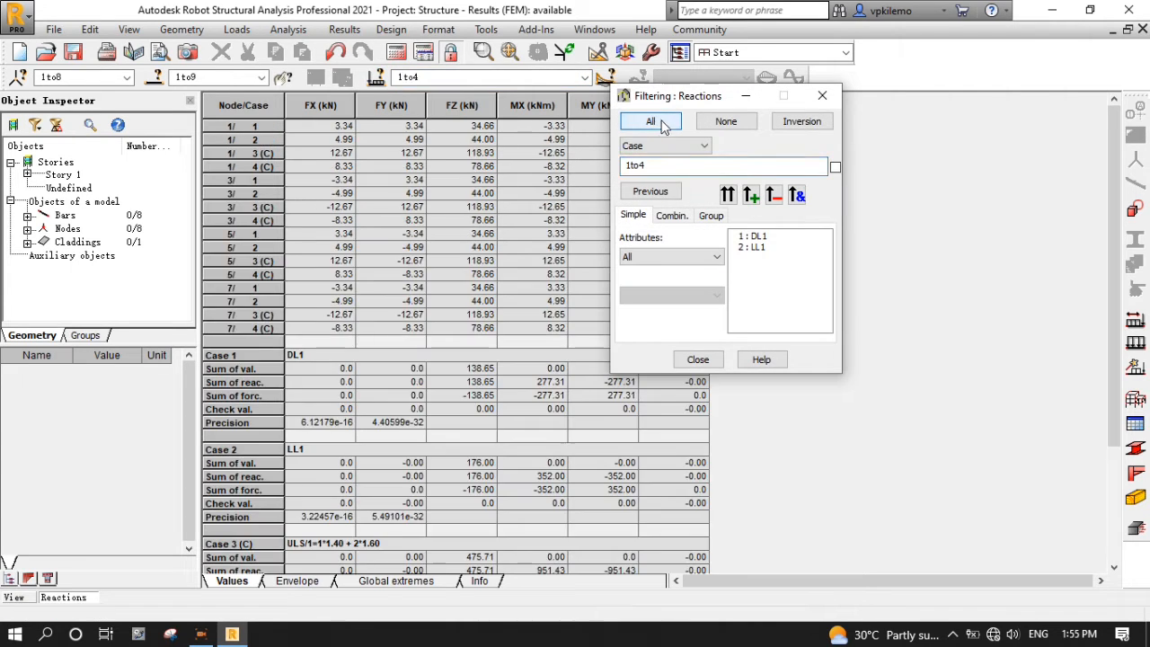
click(698, 360)
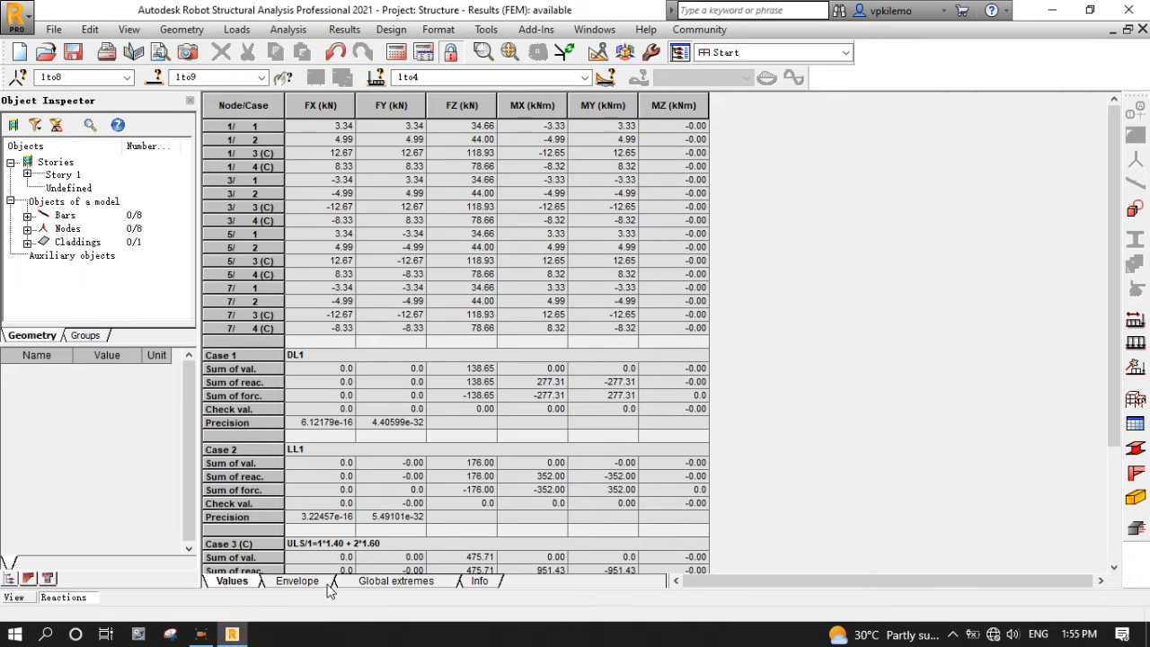
- Review the reaction envelope and global extremes (peak FZ 118.93 kN at node 1), then close the table
click(299, 583)
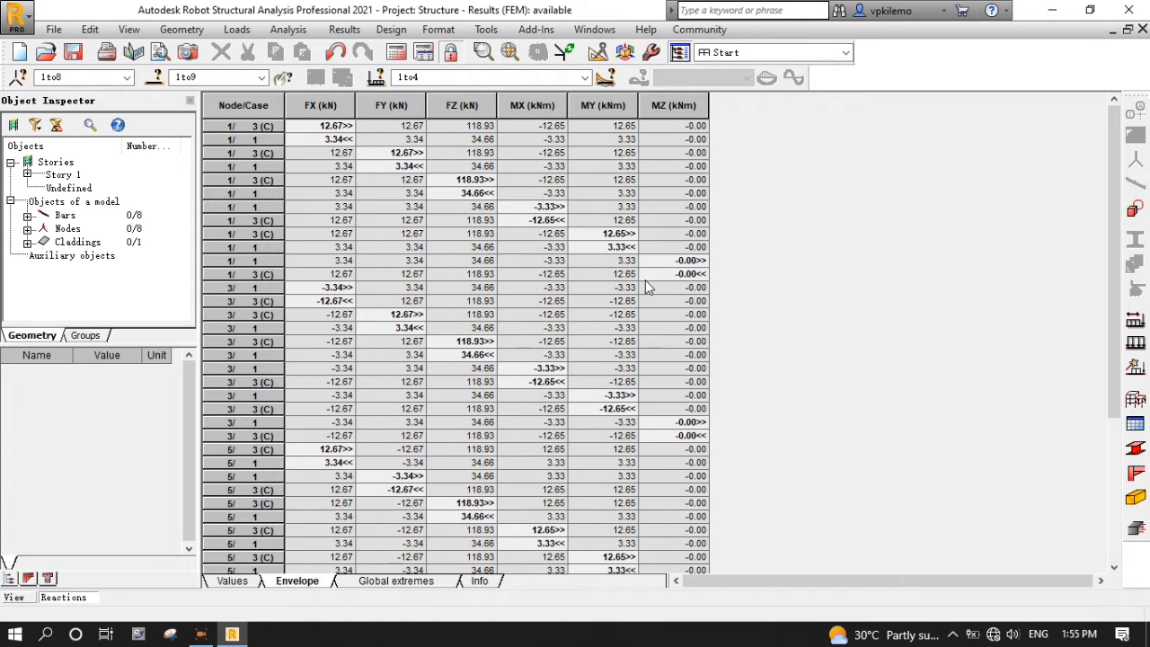
click(421, 582)
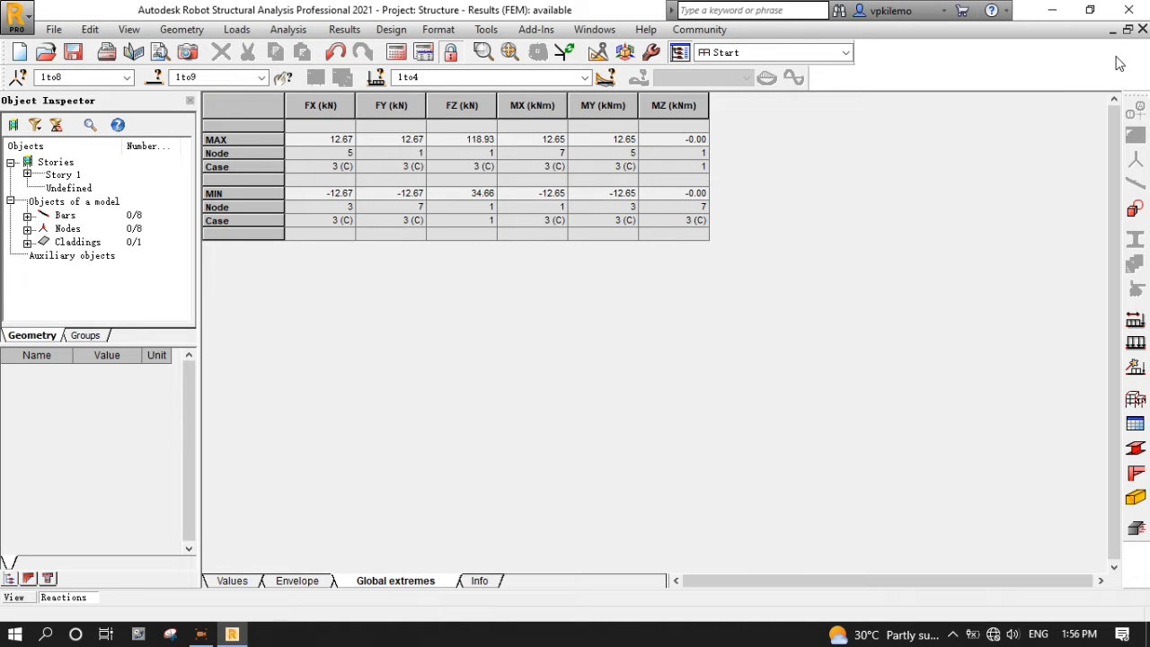
click(1144, 30)
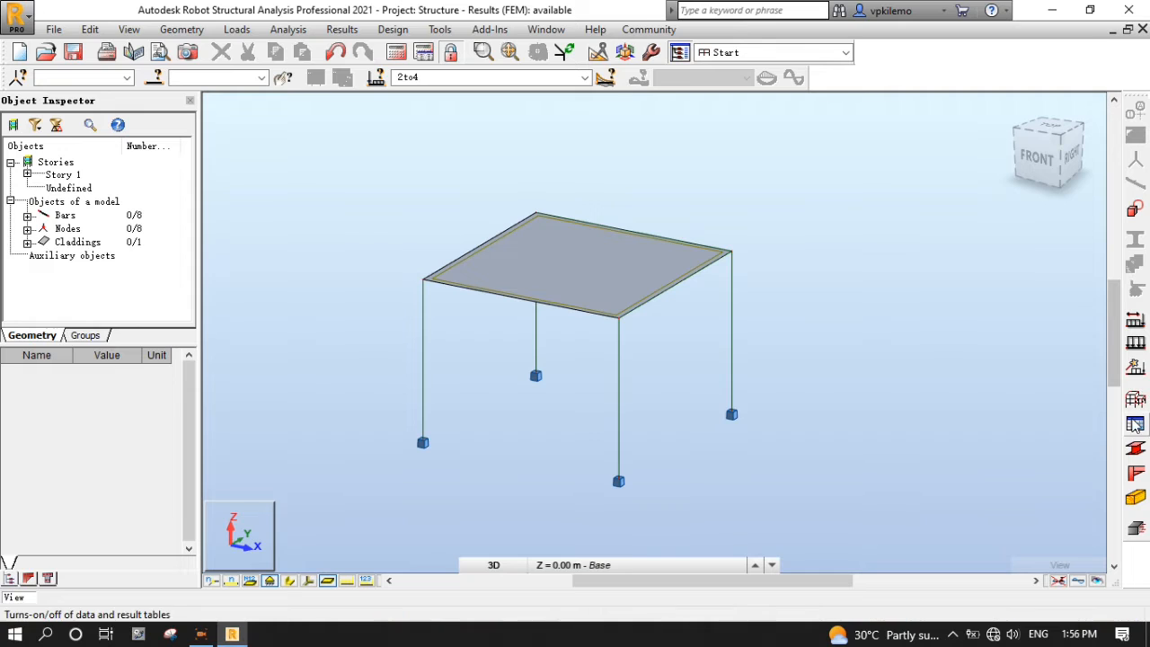
- Browse the tables list without opening one, and select the left front column
click(1135, 425)
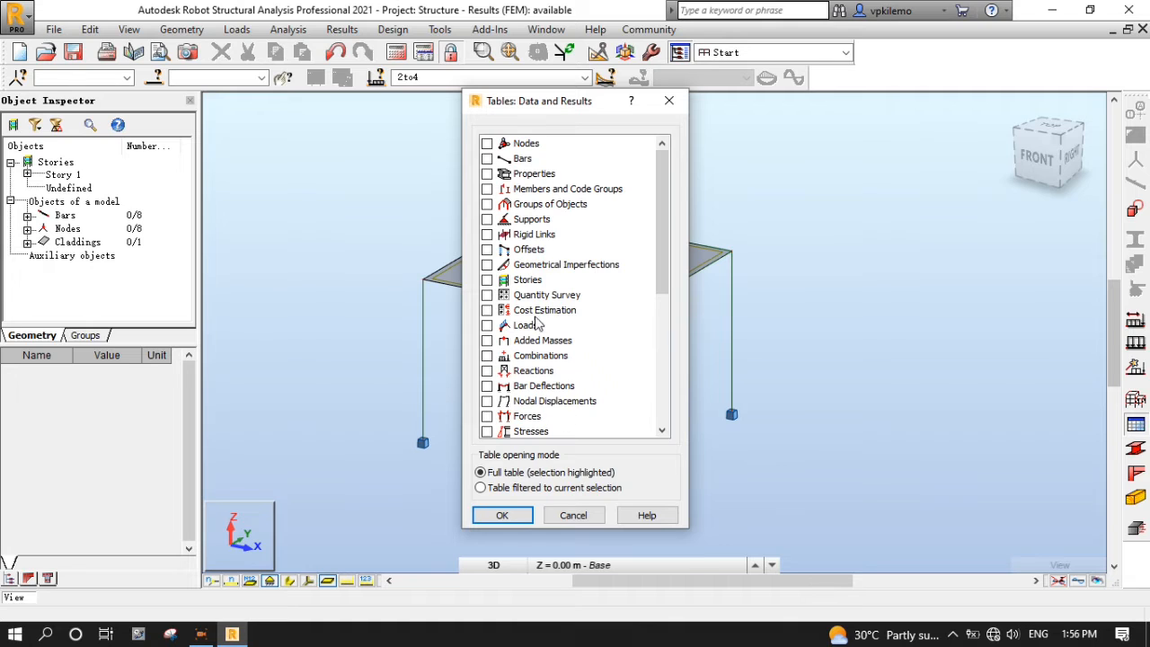
click(669, 101)
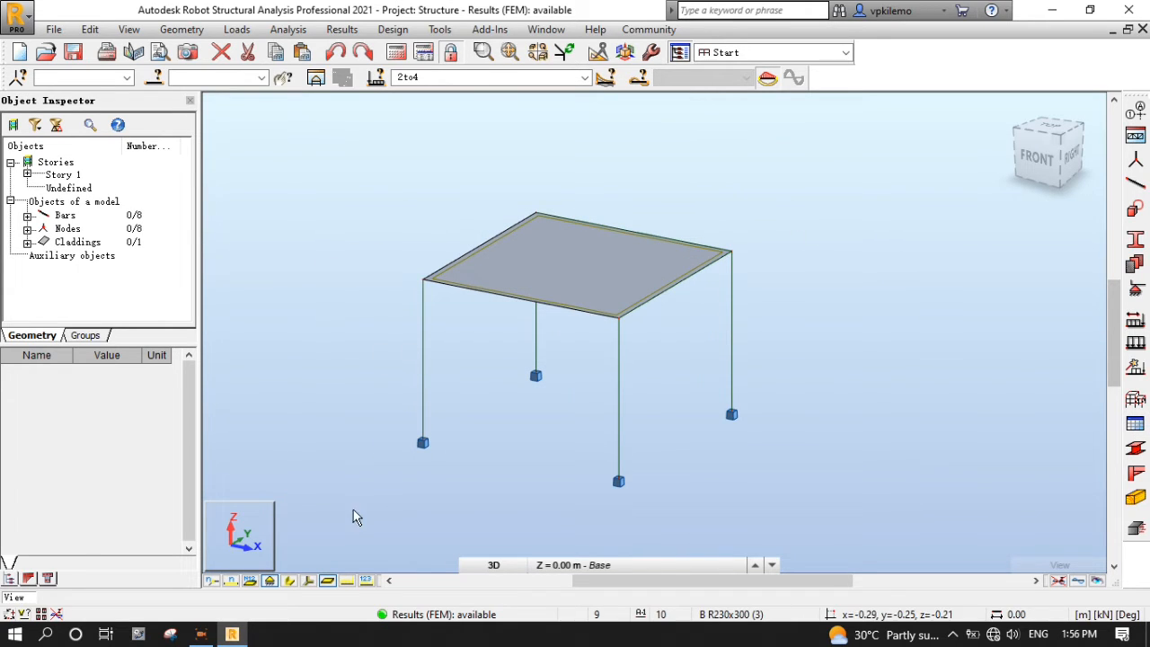
click(426, 334)
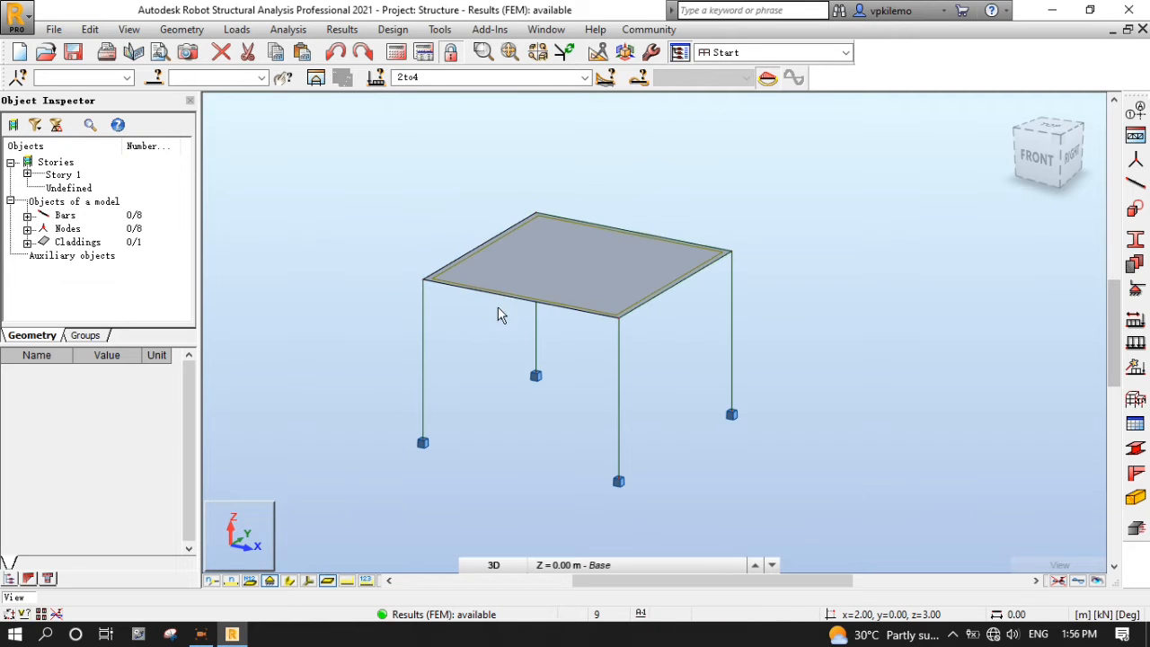
scroll(262, 324, down, 1)
scroll(620, 358, up, 1)
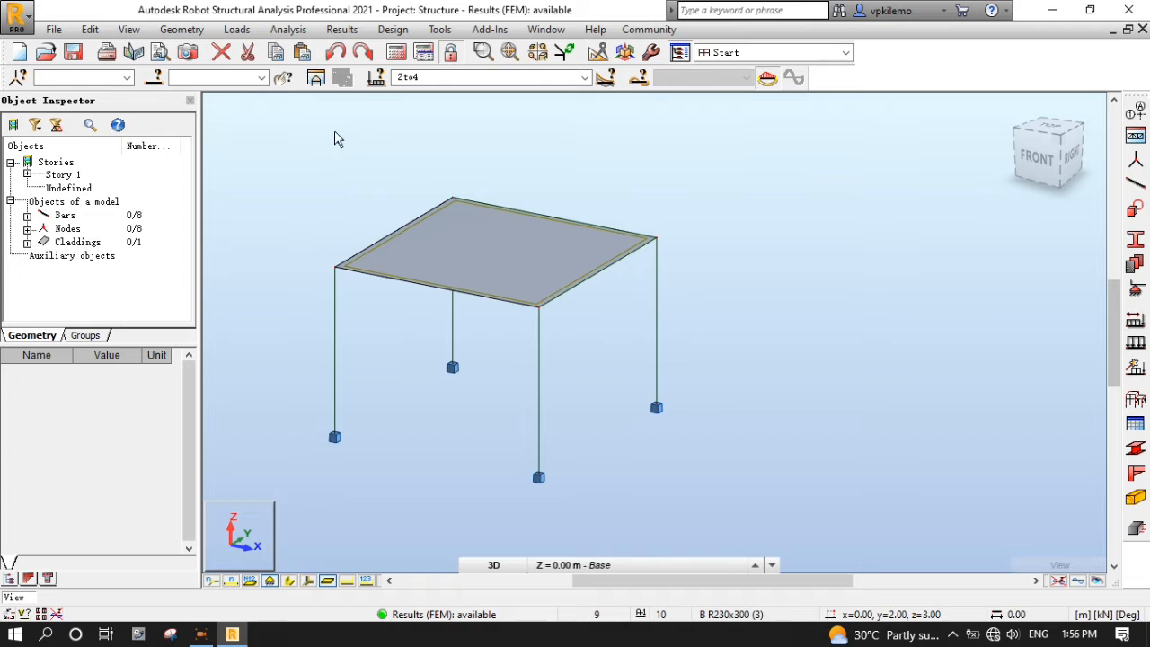
- Select the four B R230x300 beams (bars 3, 6, 7, 8) by section attribute
click(156, 77)
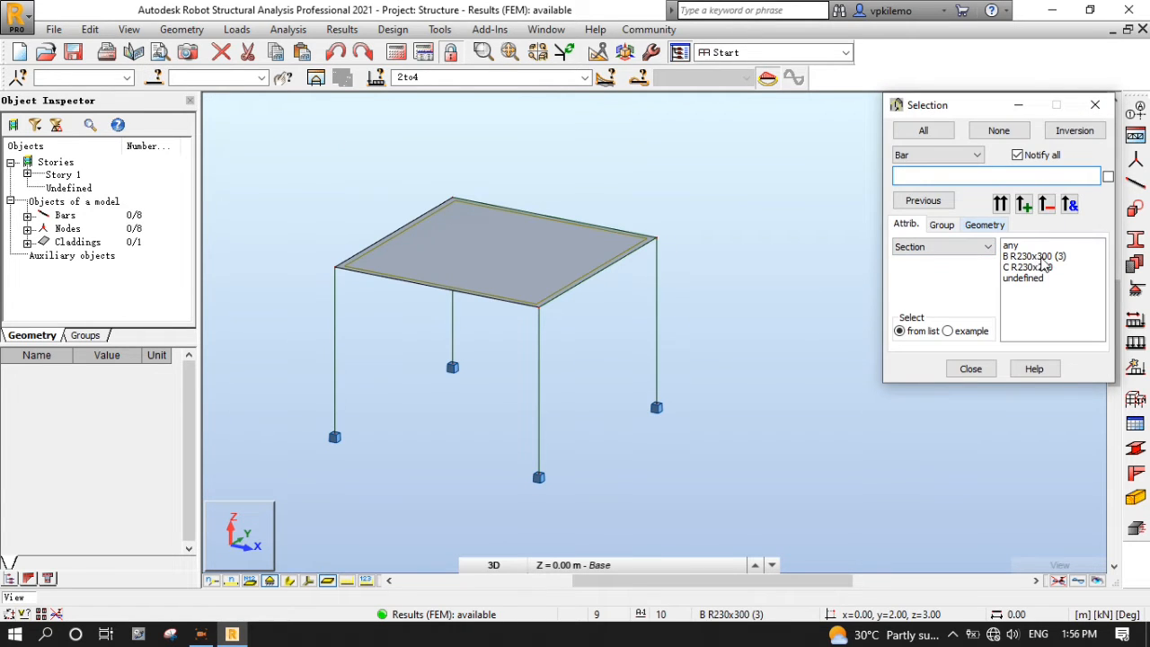
click(1042, 257)
click(1001, 205)
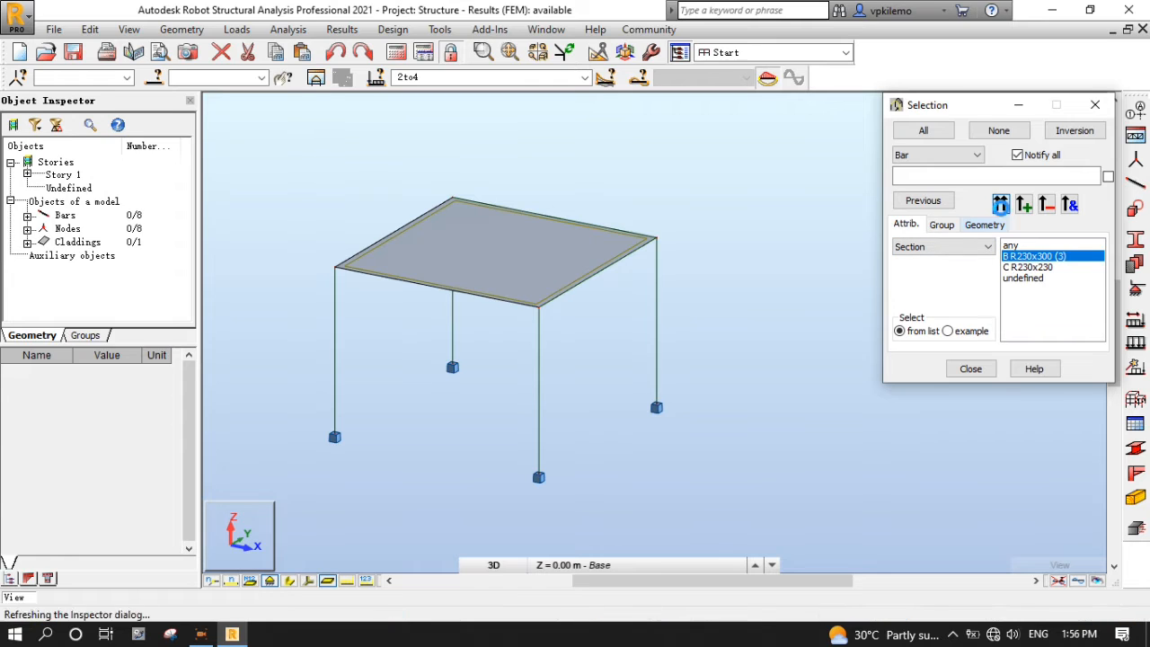
click(971, 367)
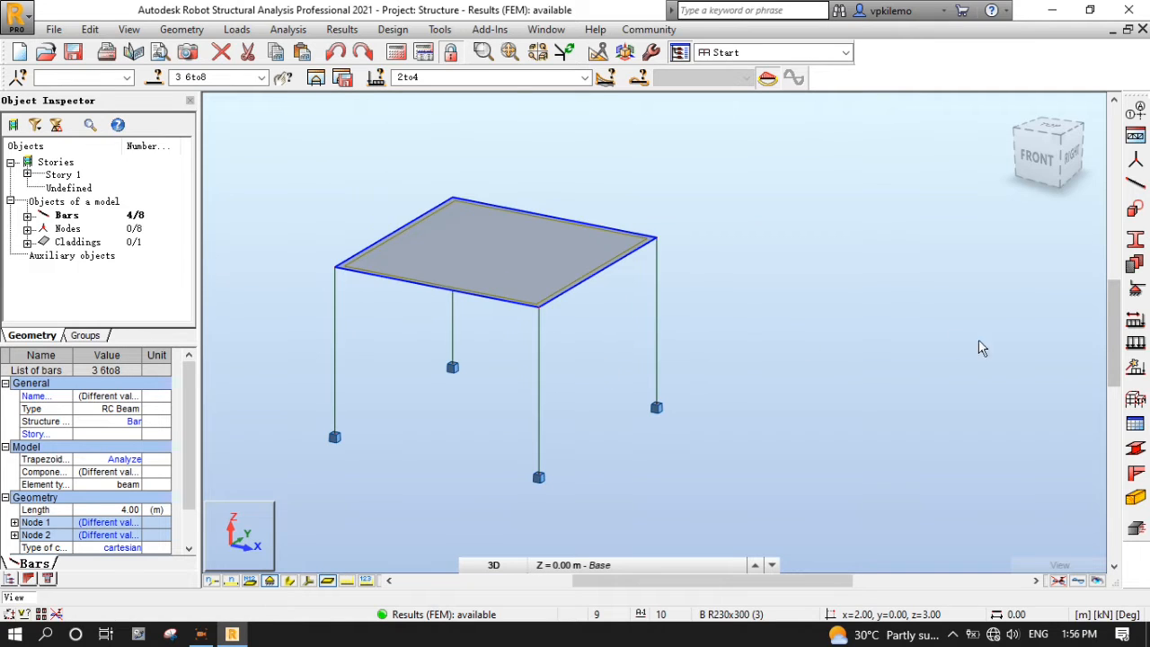
- Import the beams as RC beam P1 (4.23 m, 30 mm covers) with ULS/SLS combinations, then bring up Calculation Options
click(1138, 531)
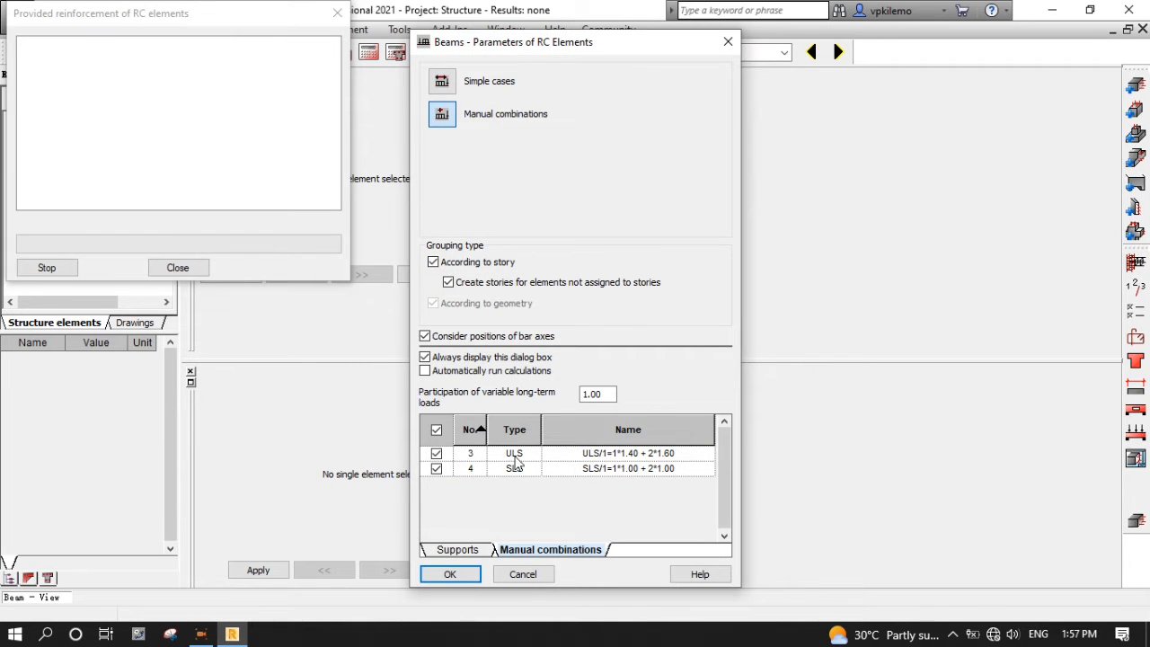
click(450, 574)
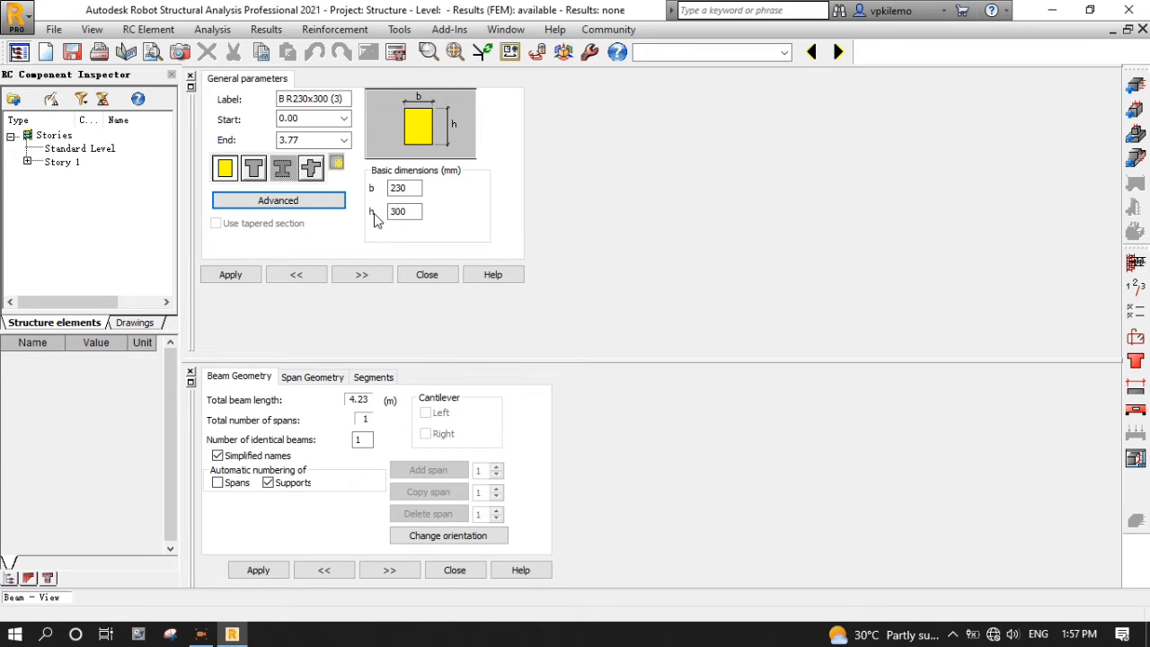
click(192, 88)
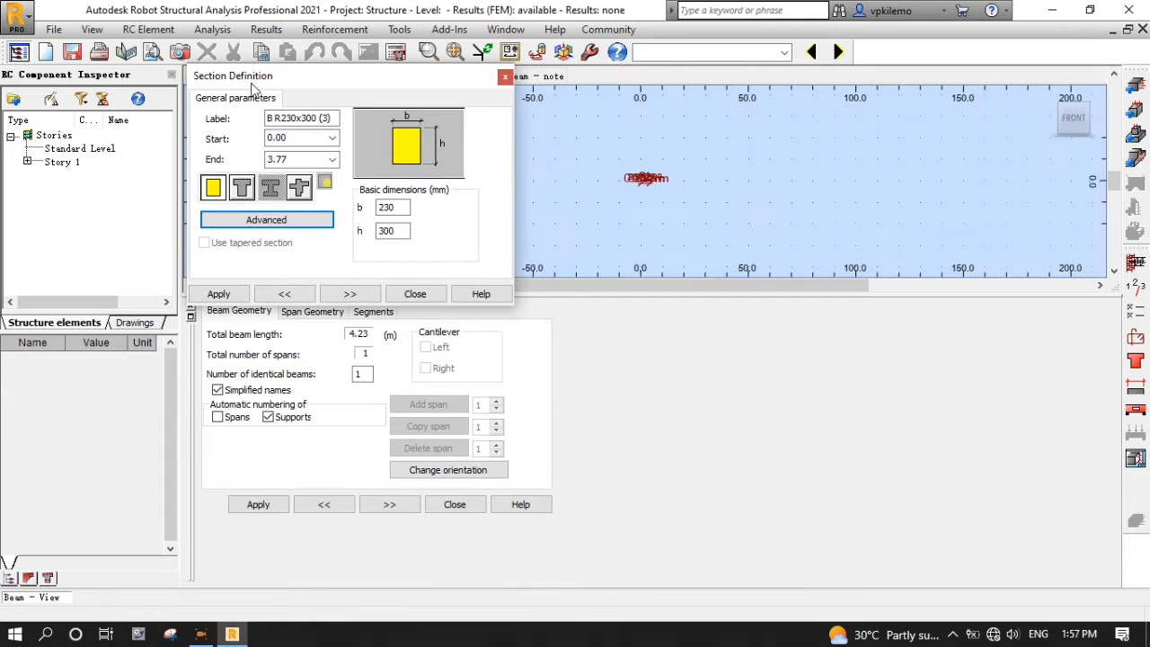
drag(407, 86, 787, 316)
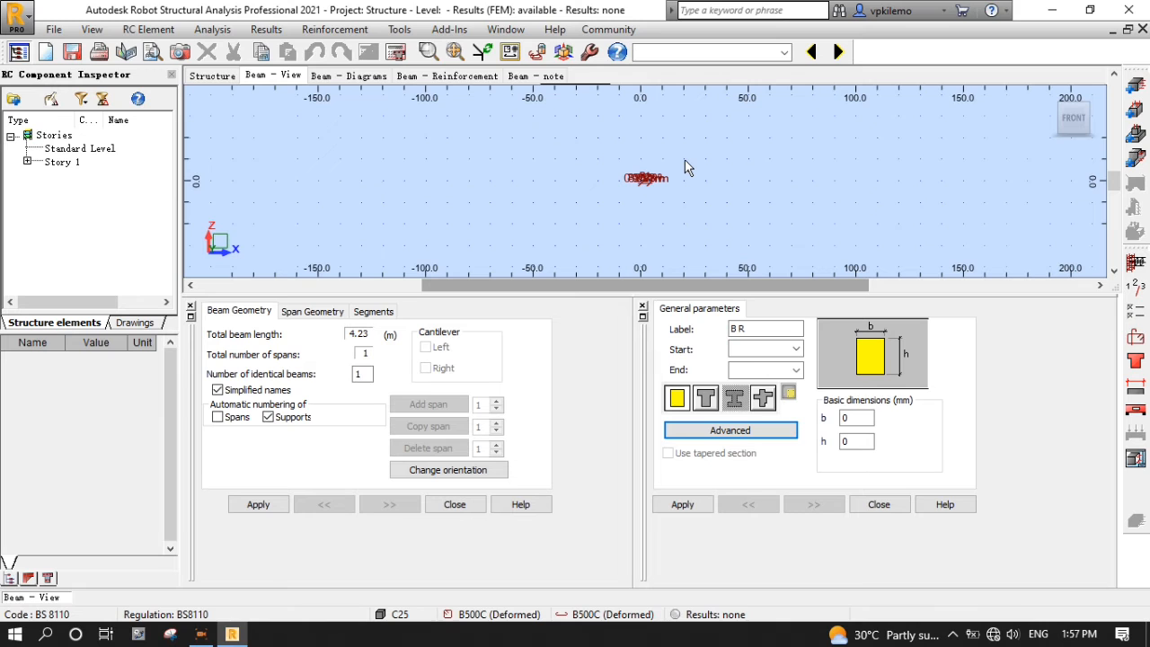
click(454, 52)
scroll(642, 191, up, 2)
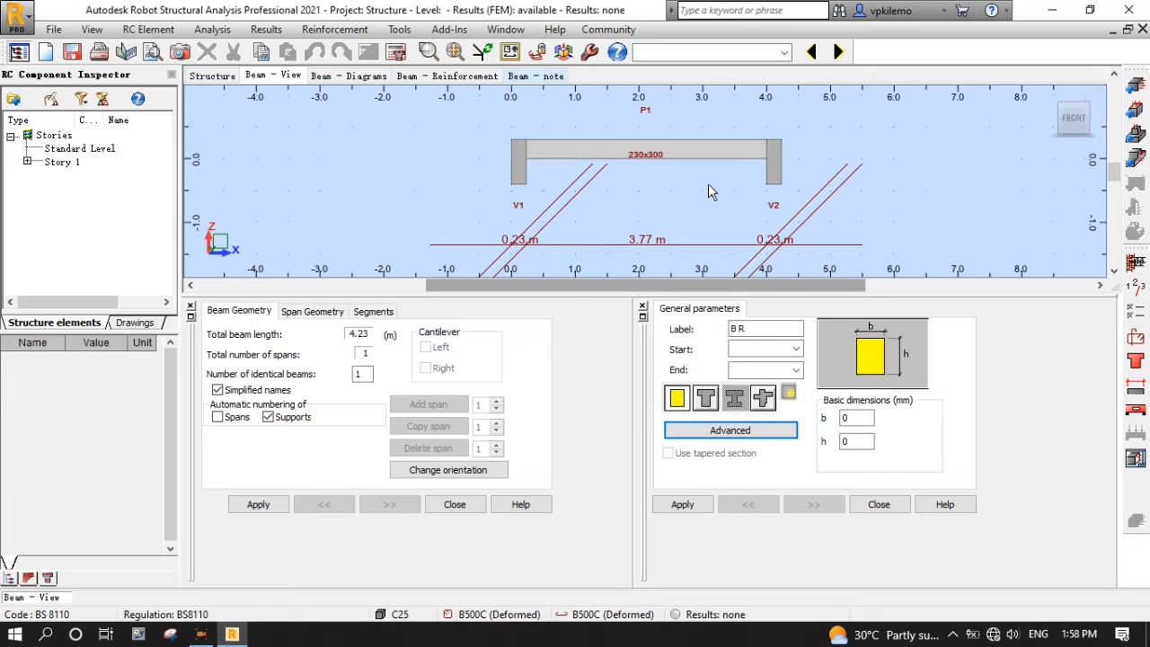
click(1137, 317)
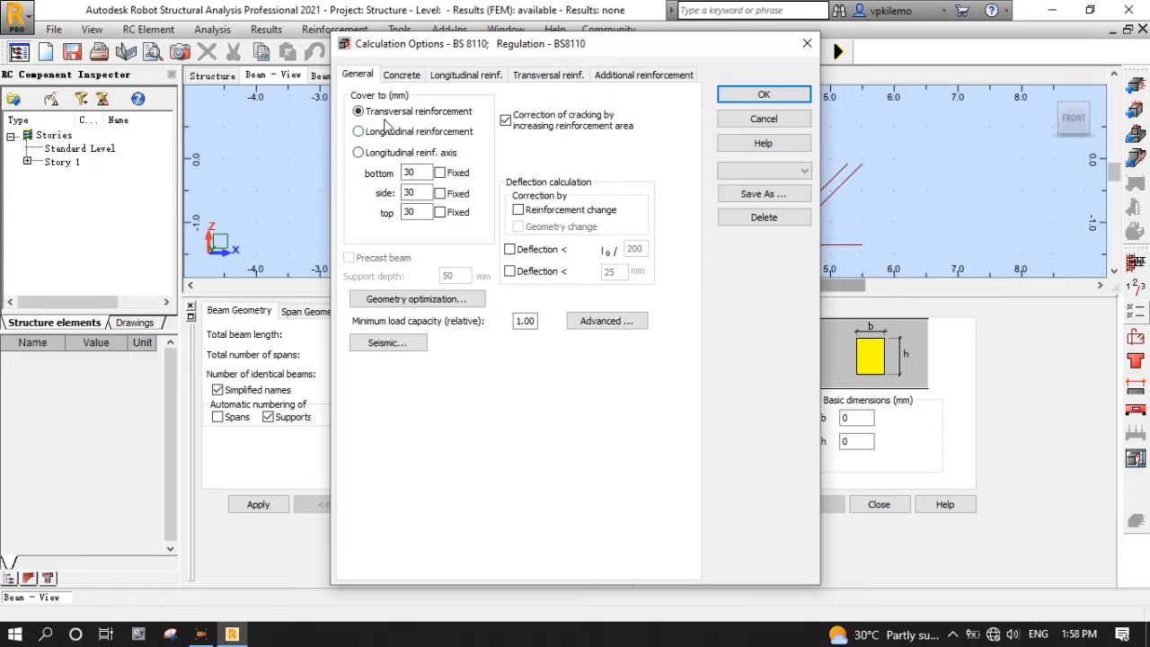
- Fix the bottom and side concrete covers at 30 mm
click(441, 173)
click(442, 194)
click(439, 305)
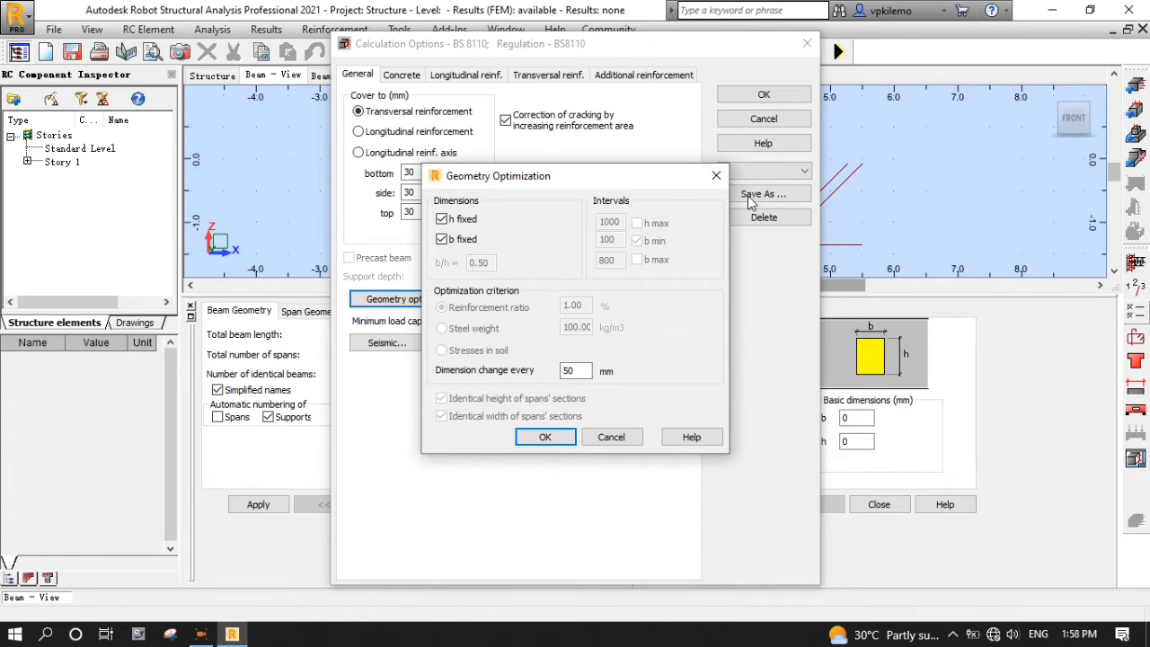
click(716, 175)
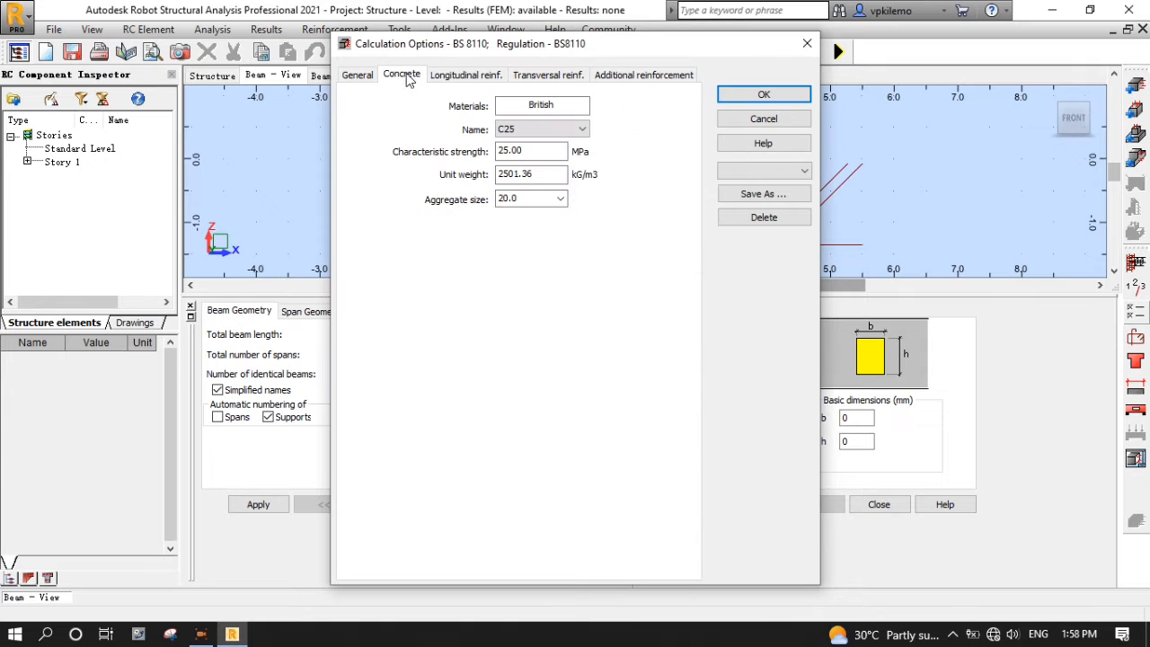
- Set longitudinal steel to B500A, B or C and exclude H6 bars
click(403, 76)
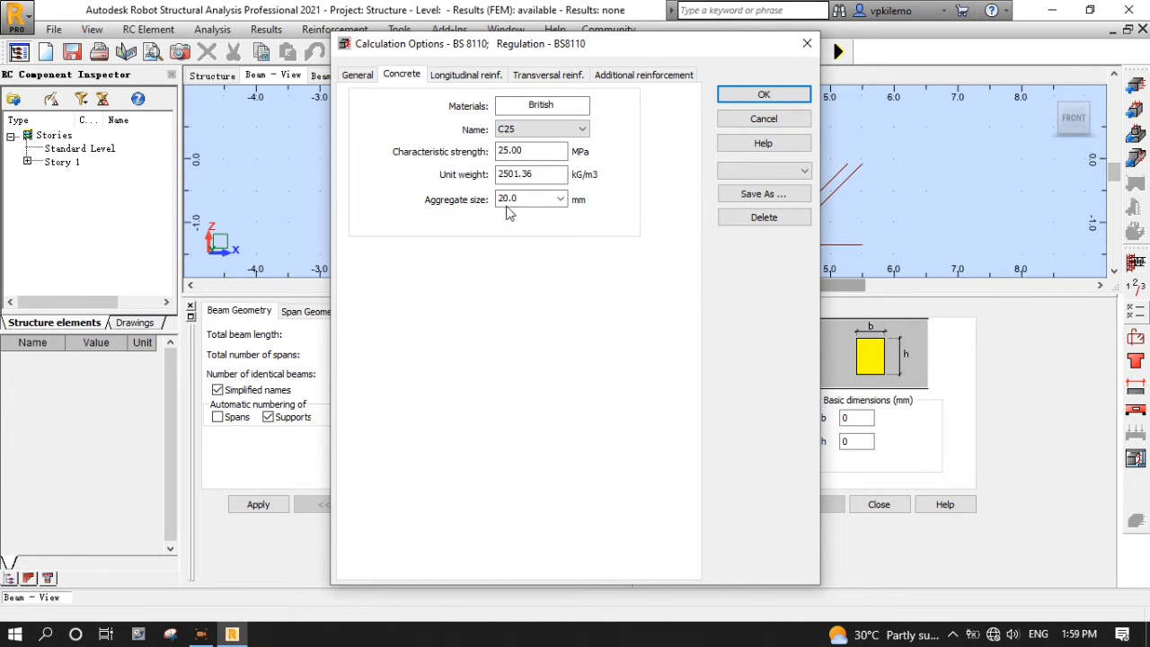
click(467, 75)
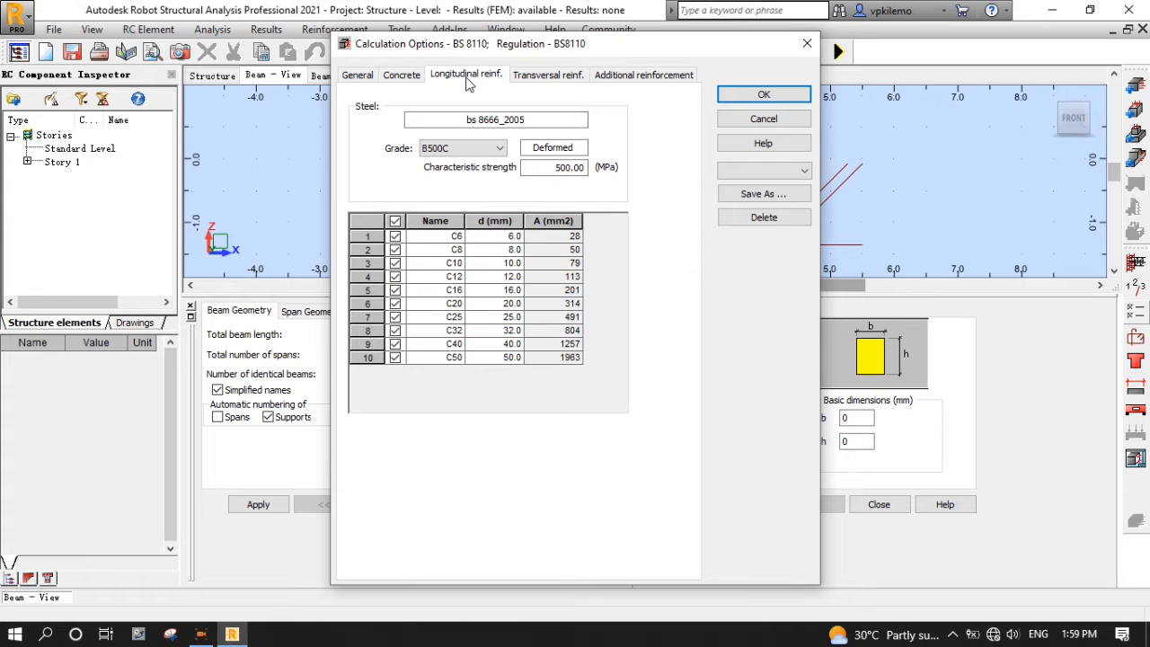
click(474, 151)
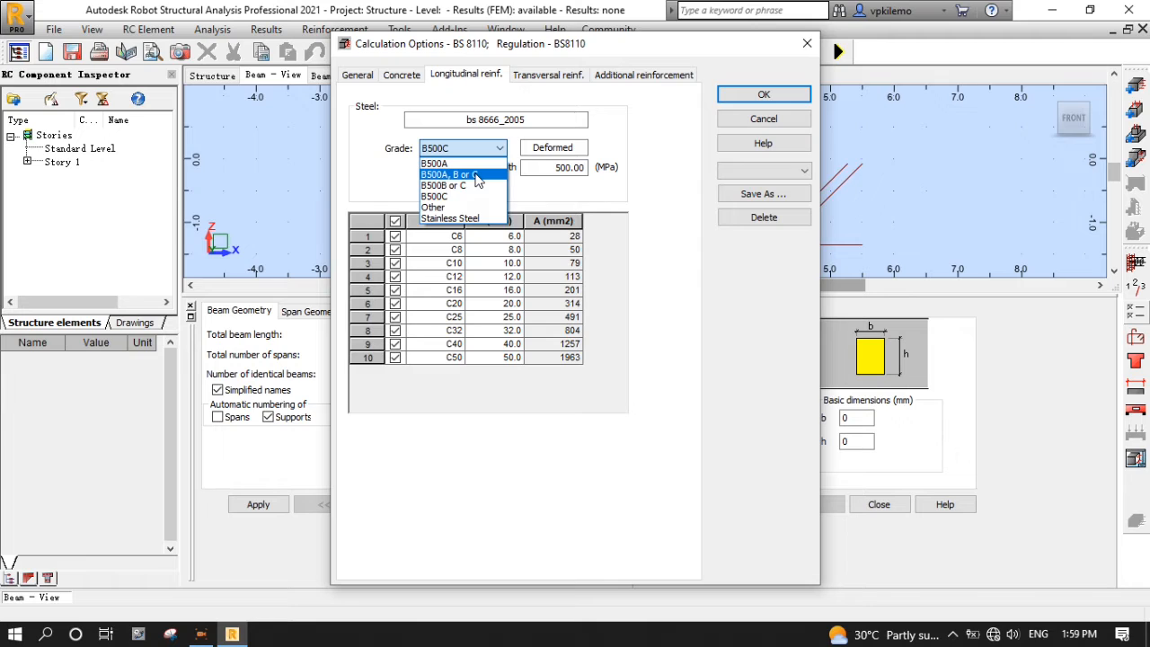
click(477, 176)
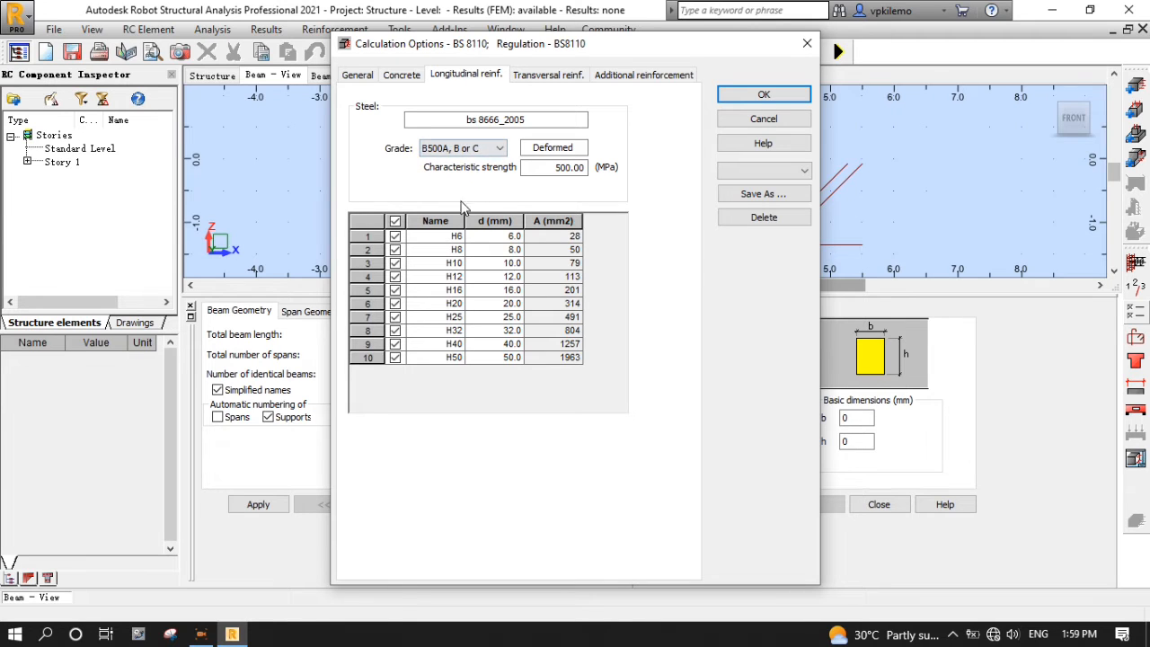
click(396, 237)
- Set transversal and additional steel to B500A, B or C, excluding H6 from additional bars
click(548, 75)
click(476, 149)
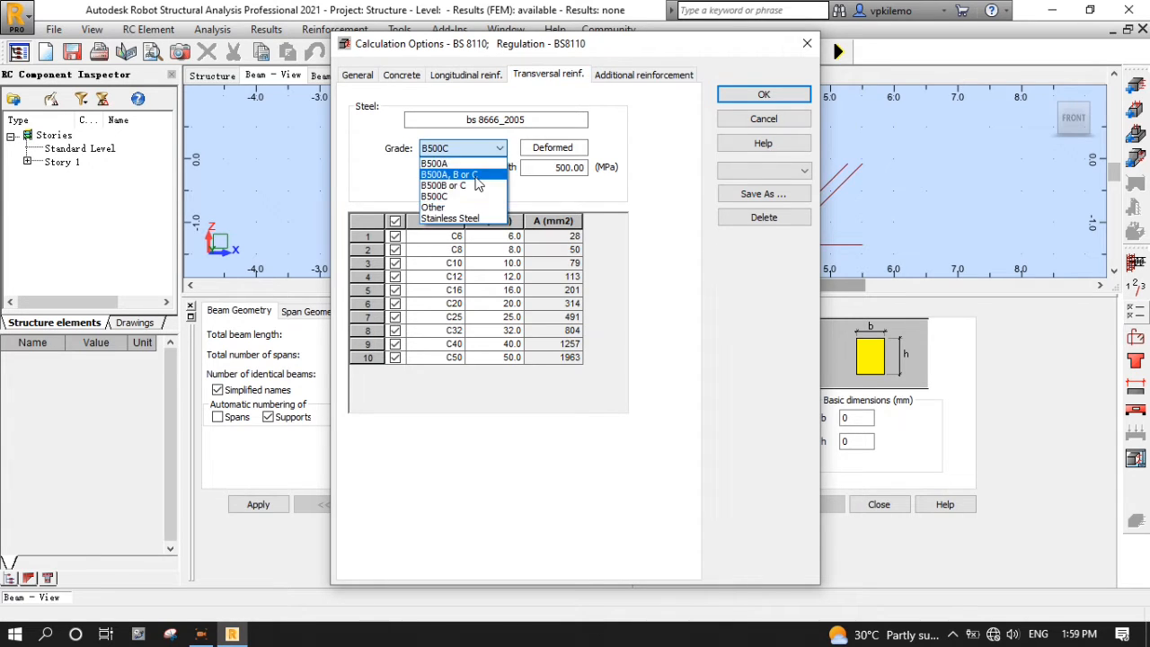
click(459, 175)
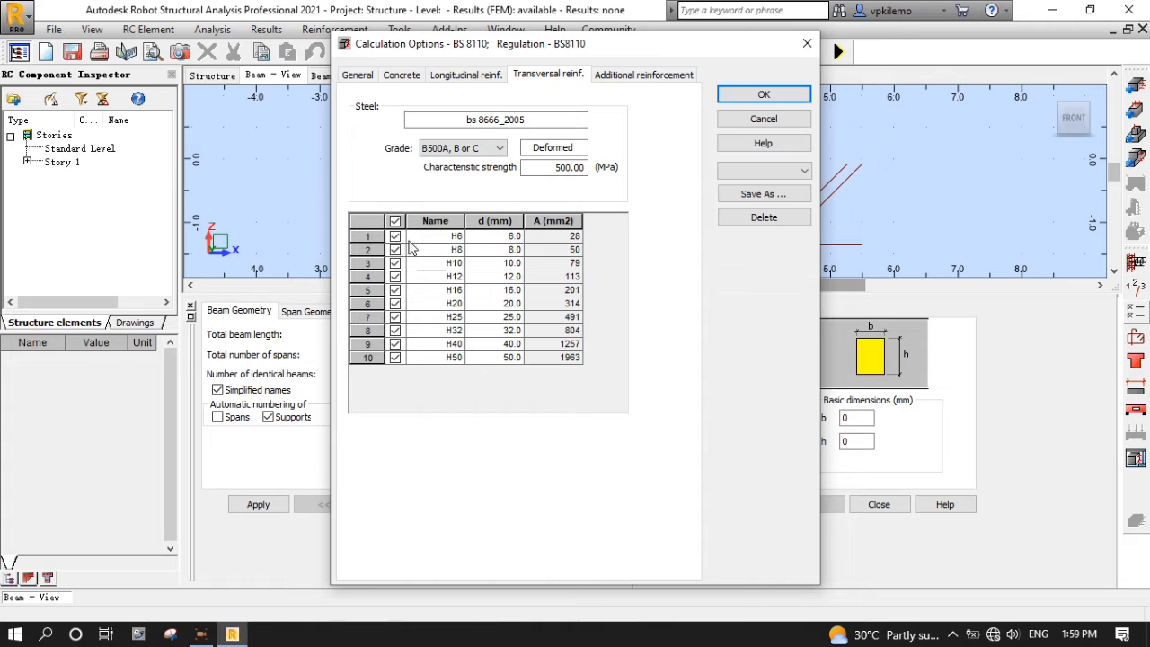
click(629, 74)
click(485, 149)
click(458, 176)
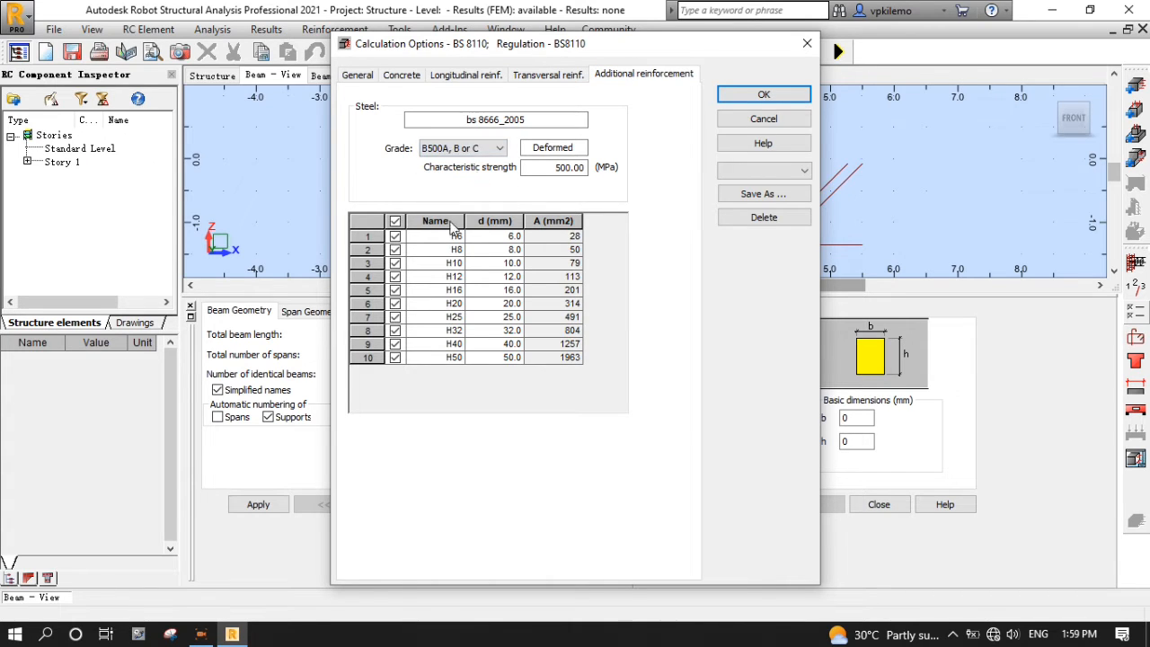
click(395, 236)
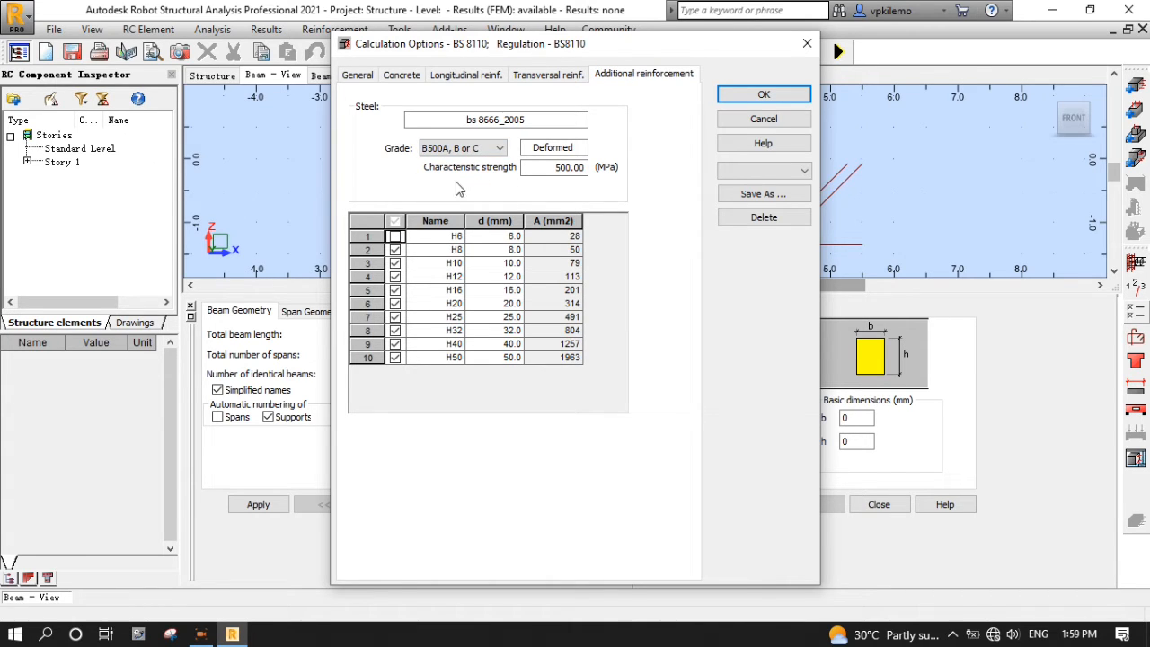
- Save the calculation options as set T1 and apply them
click(764, 193)
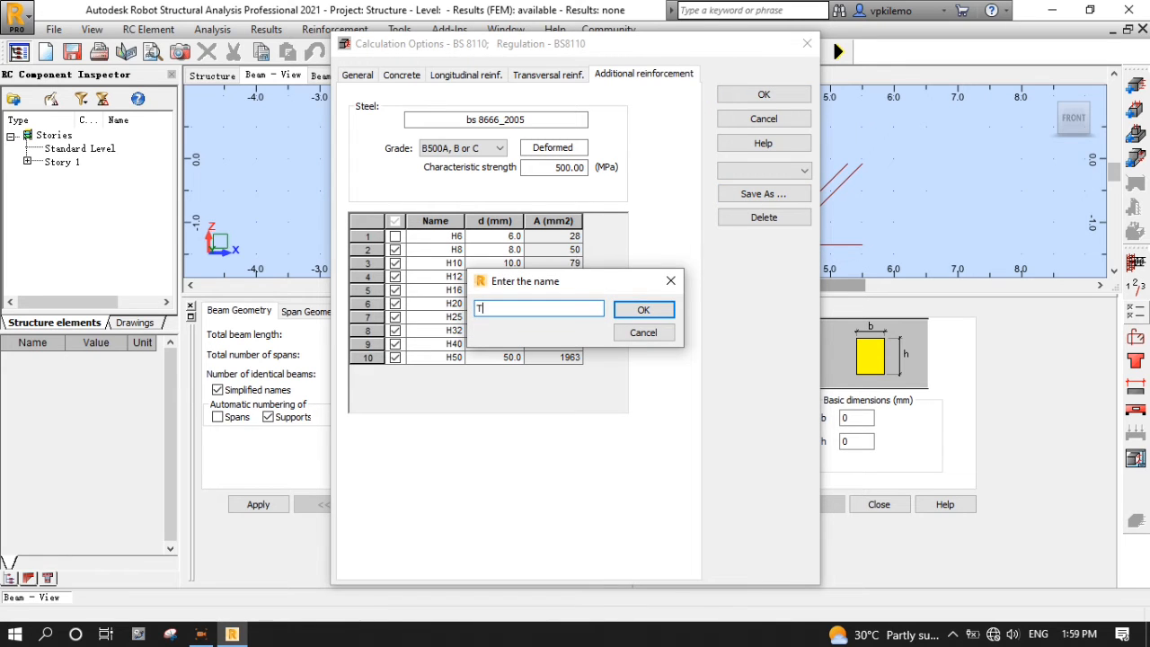
click(645, 310)
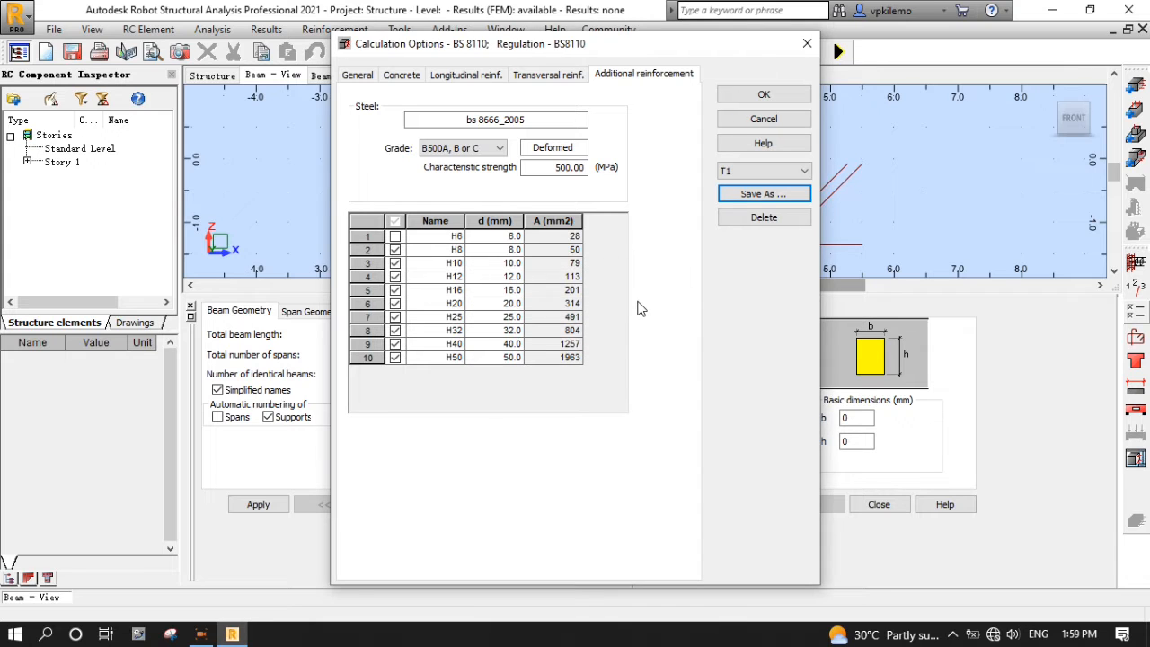
click(765, 95)
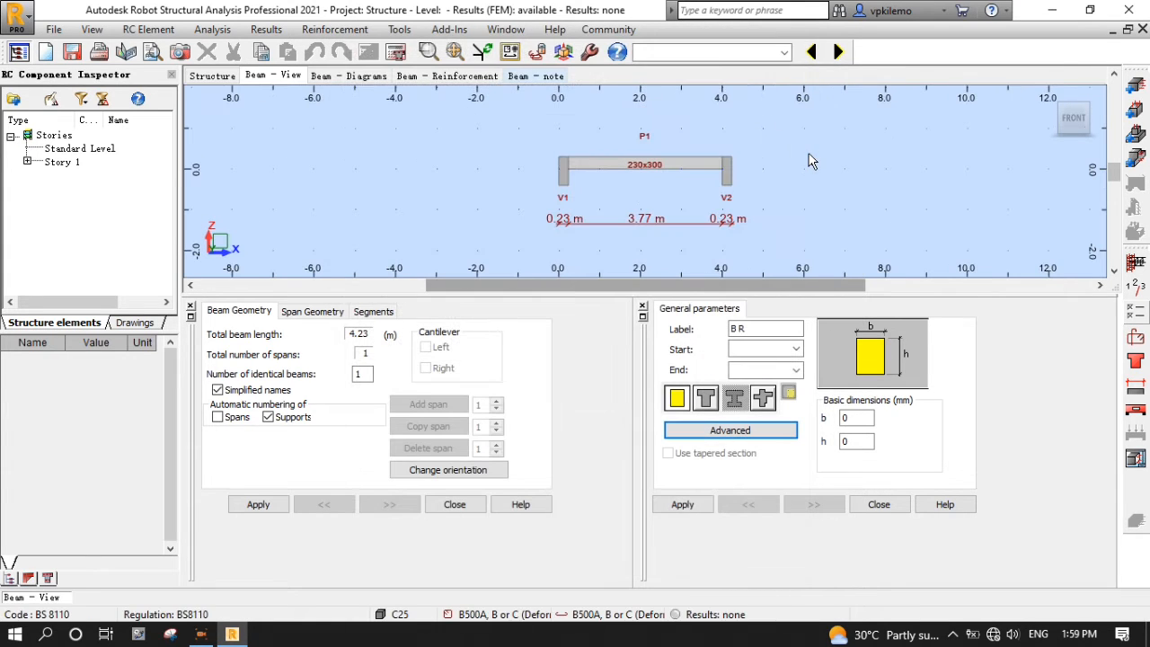
- Limit bottom reinforcement to a single layer with automatic layer count
click(1137, 340)
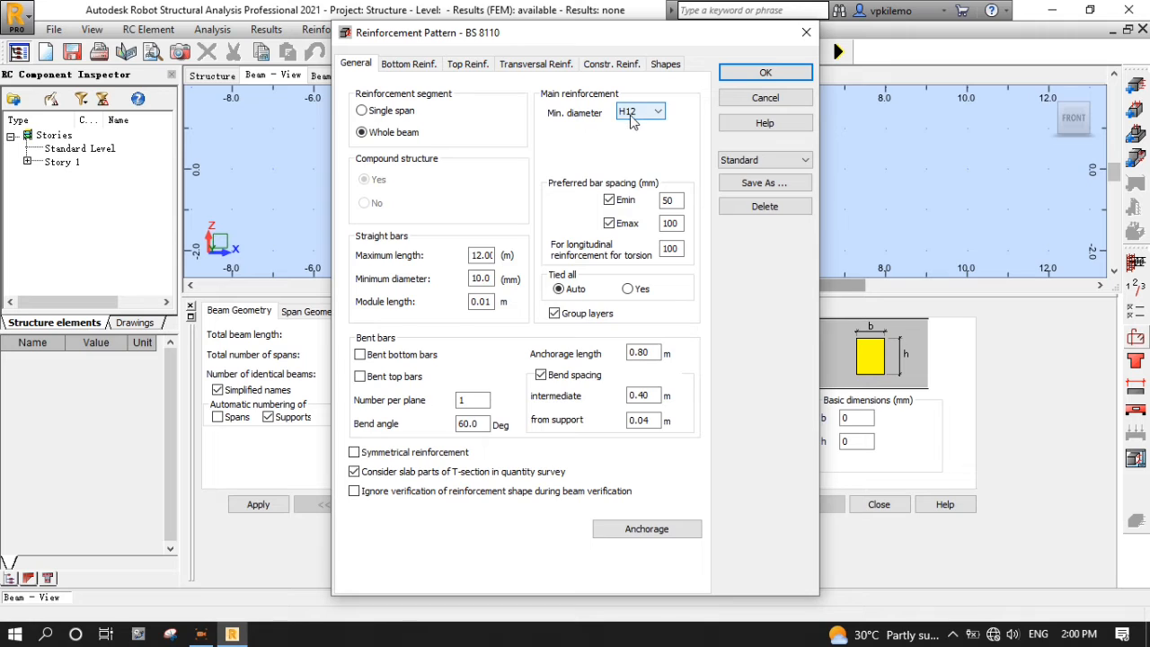
click(410, 67)
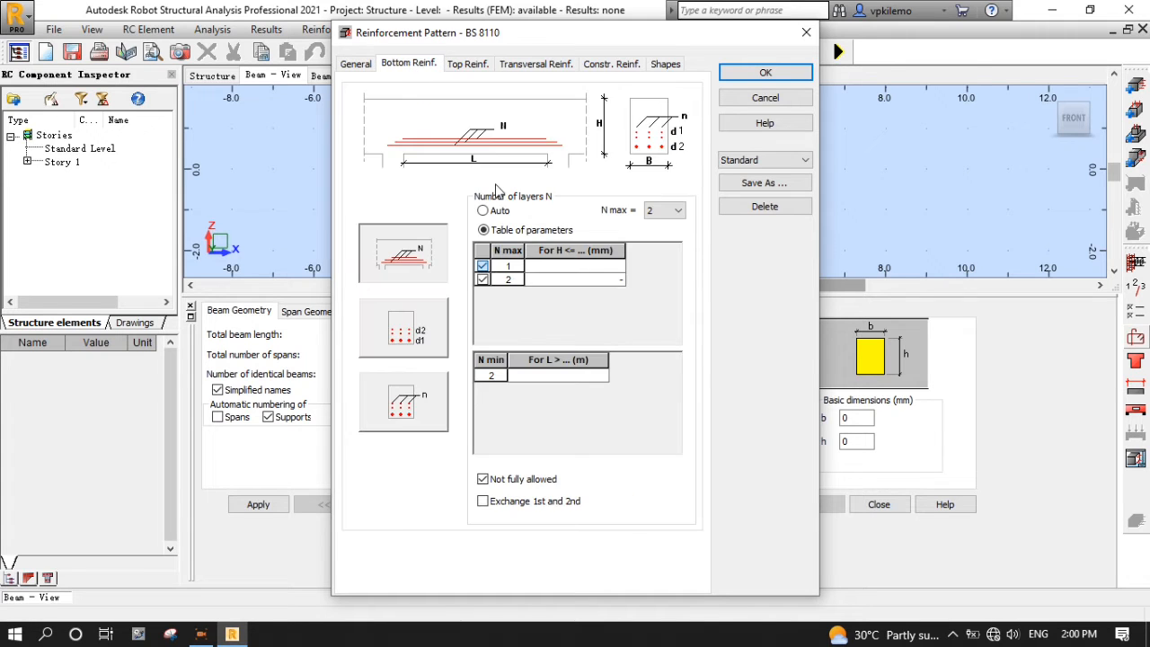
click(678, 211)
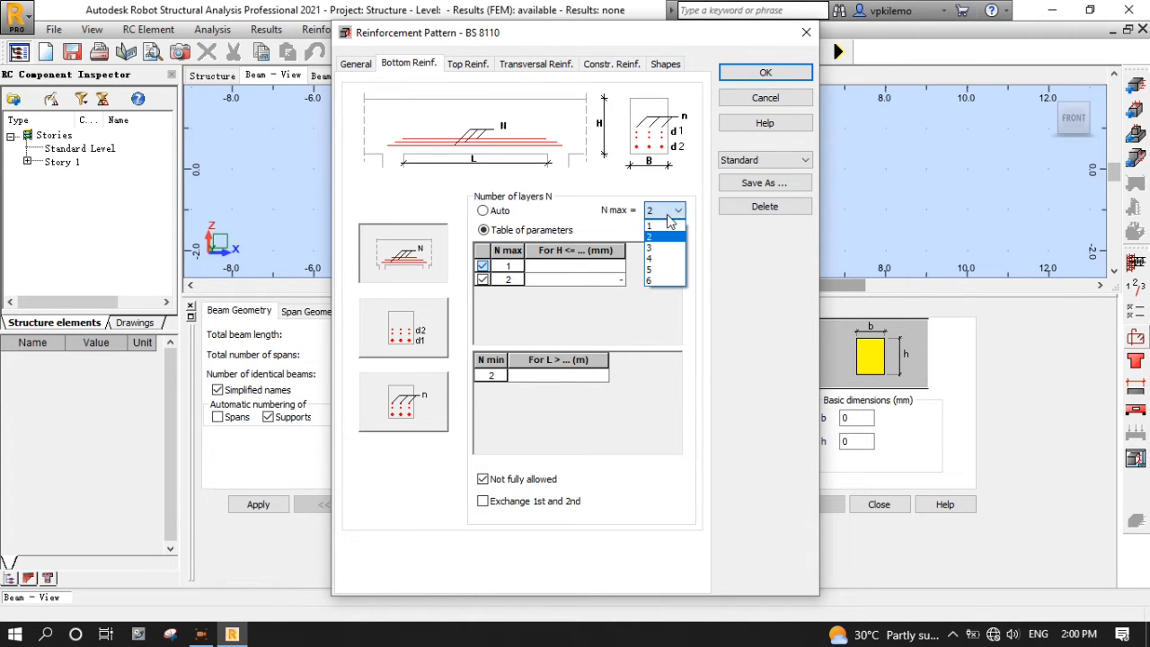
click(658, 226)
click(482, 210)
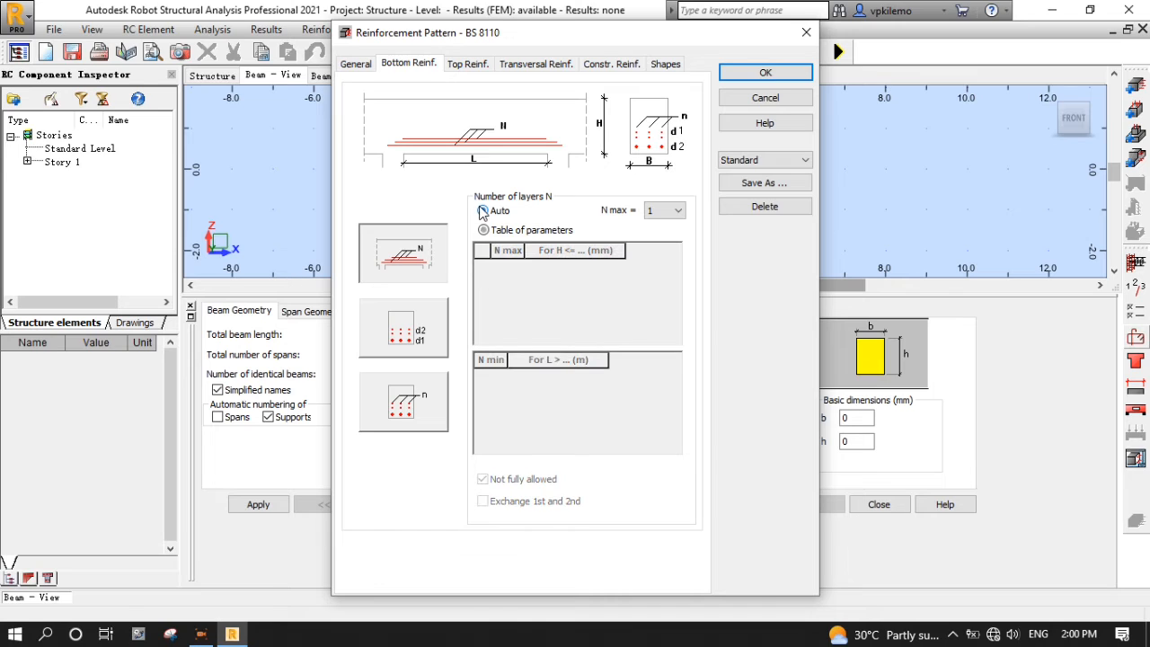
- Allow at most 2 bottom bars per layer
click(413, 338)
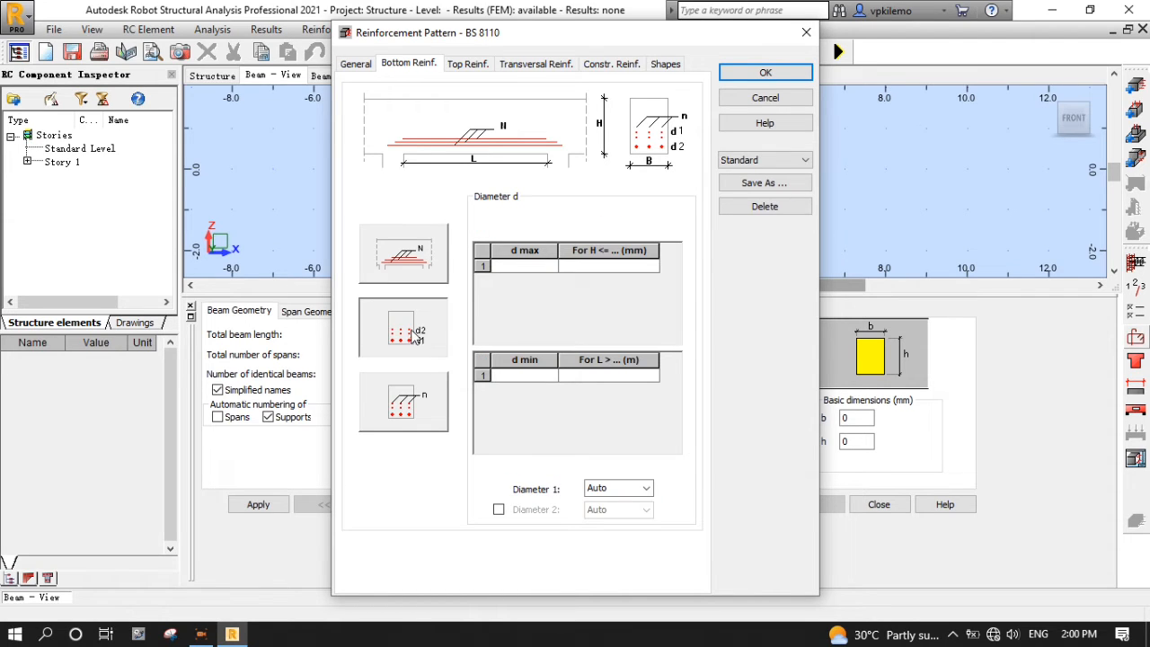
click(403, 401)
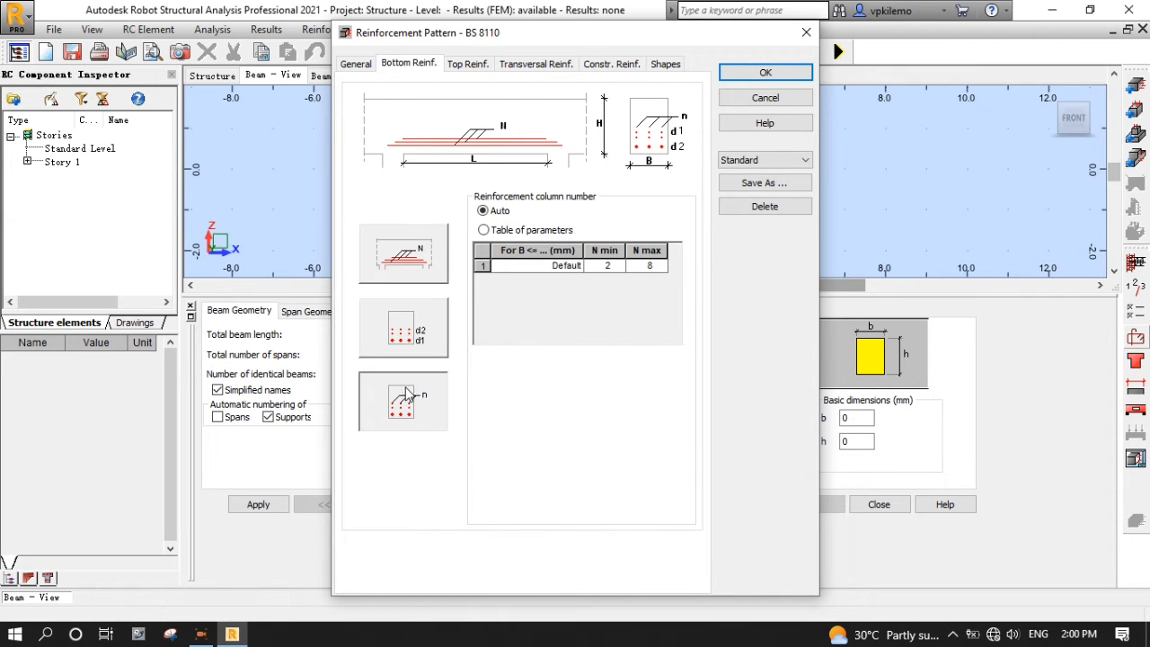
click(654, 268)
click(661, 267)
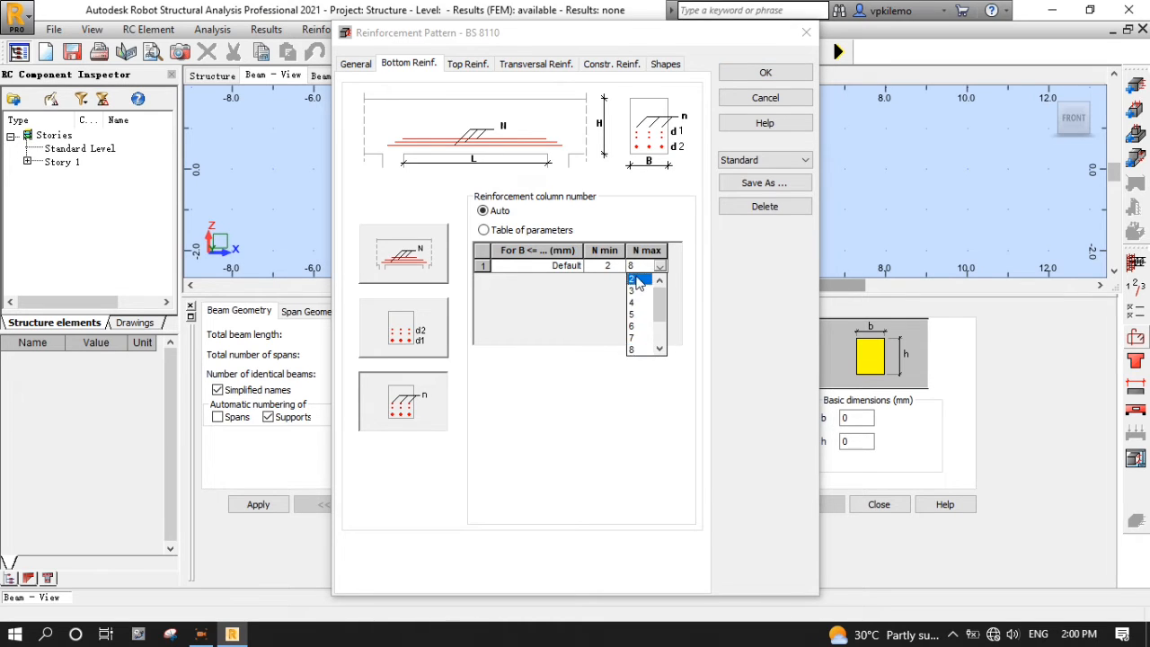
click(633, 279)
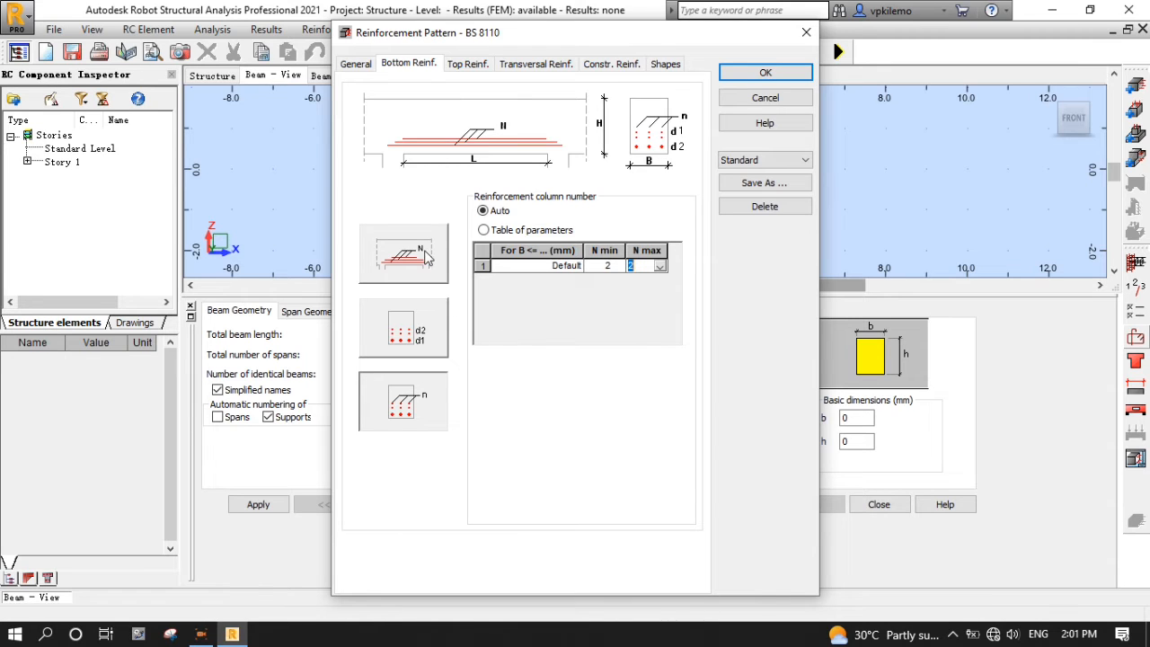
- Make the top reinforcement match the bottom reinforcement
click(478, 69)
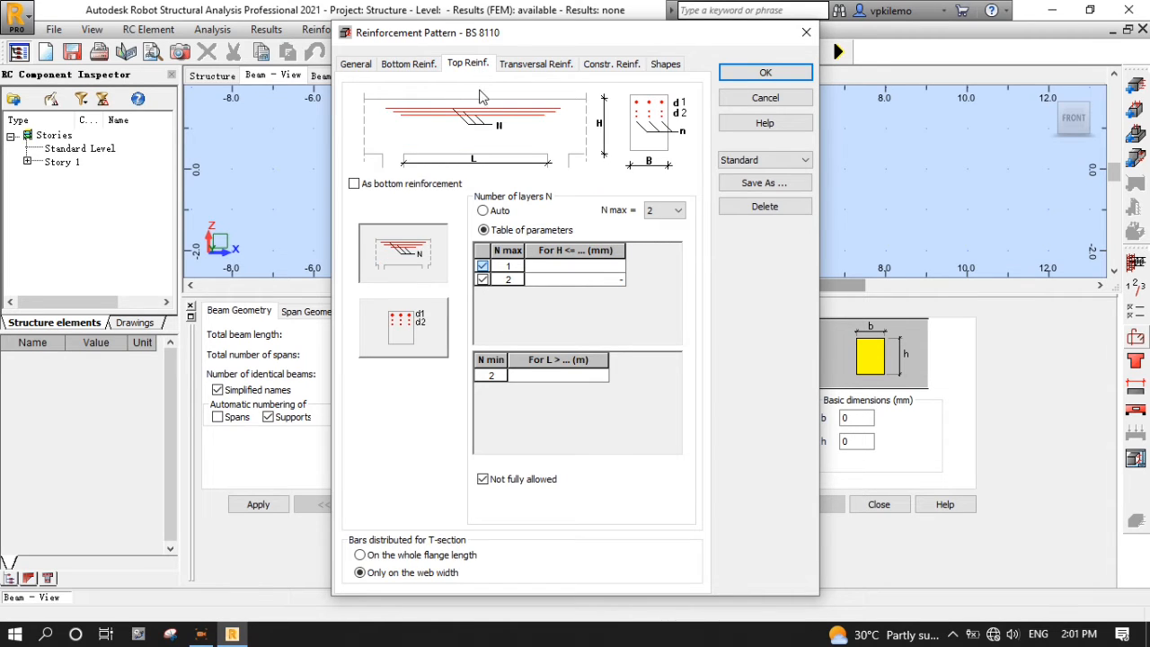
click(354, 183)
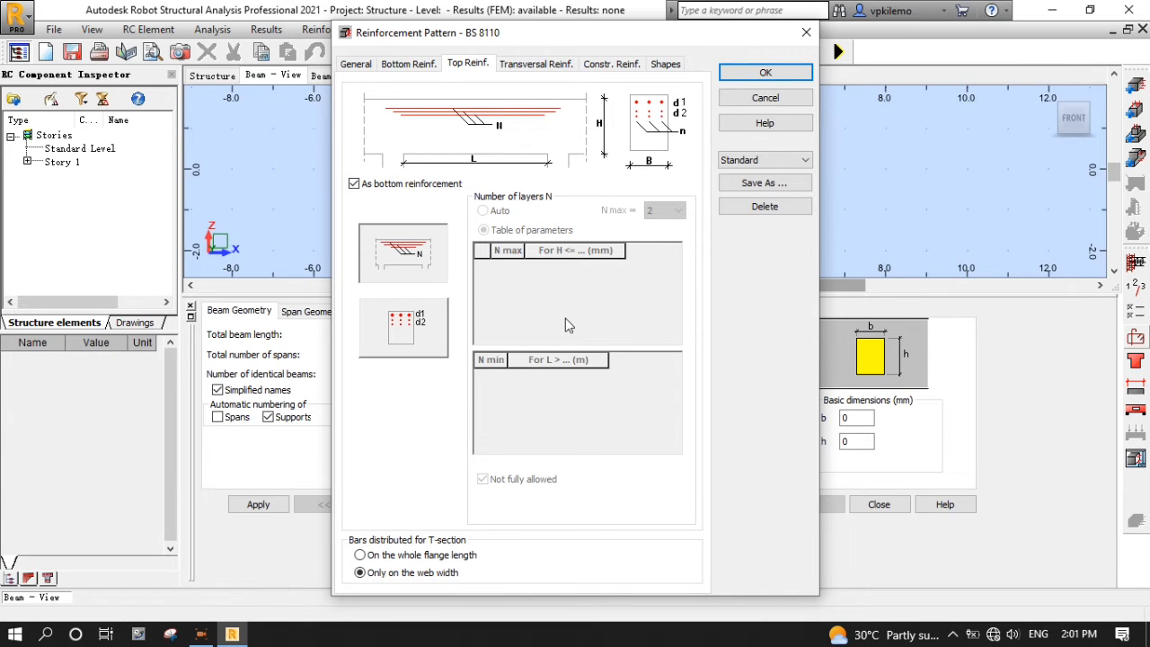
click(539, 64)
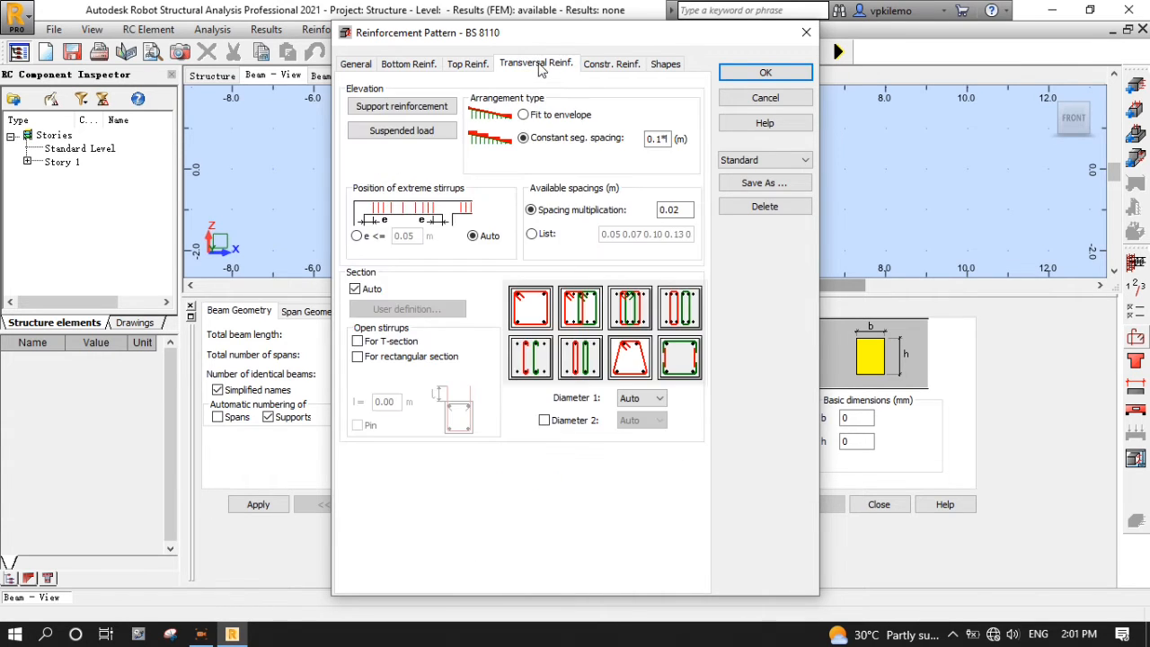
- Space stirrups to fit the envelope and count assembly bars in capacity at main-bar diameter
click(525, 116)
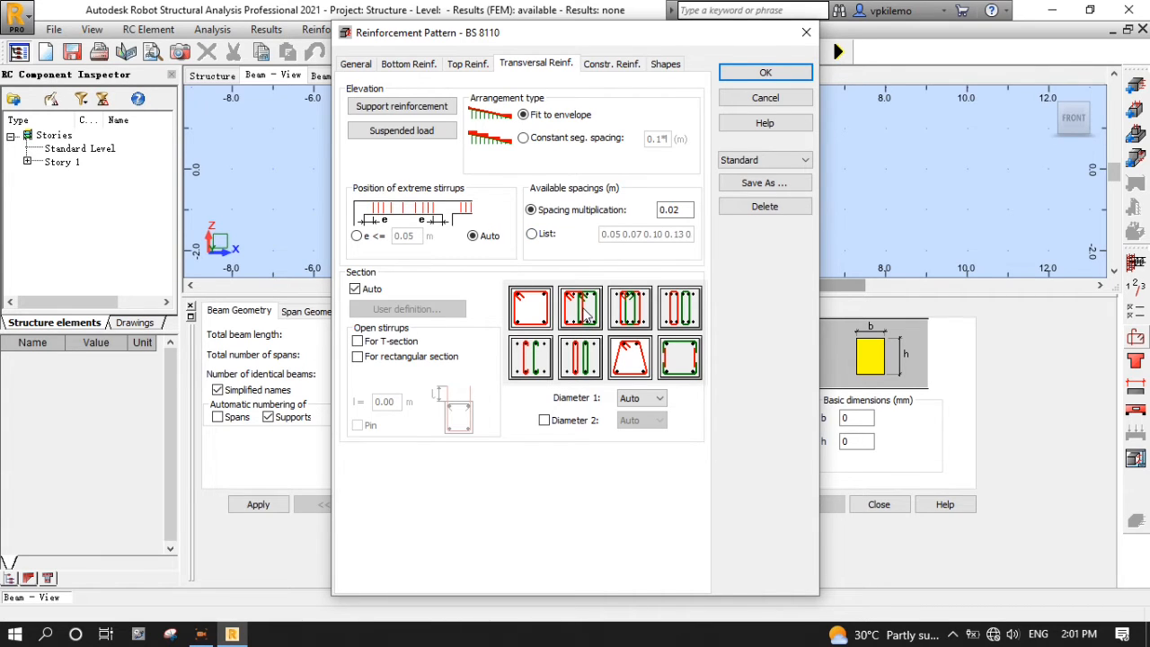
click(614, 66)
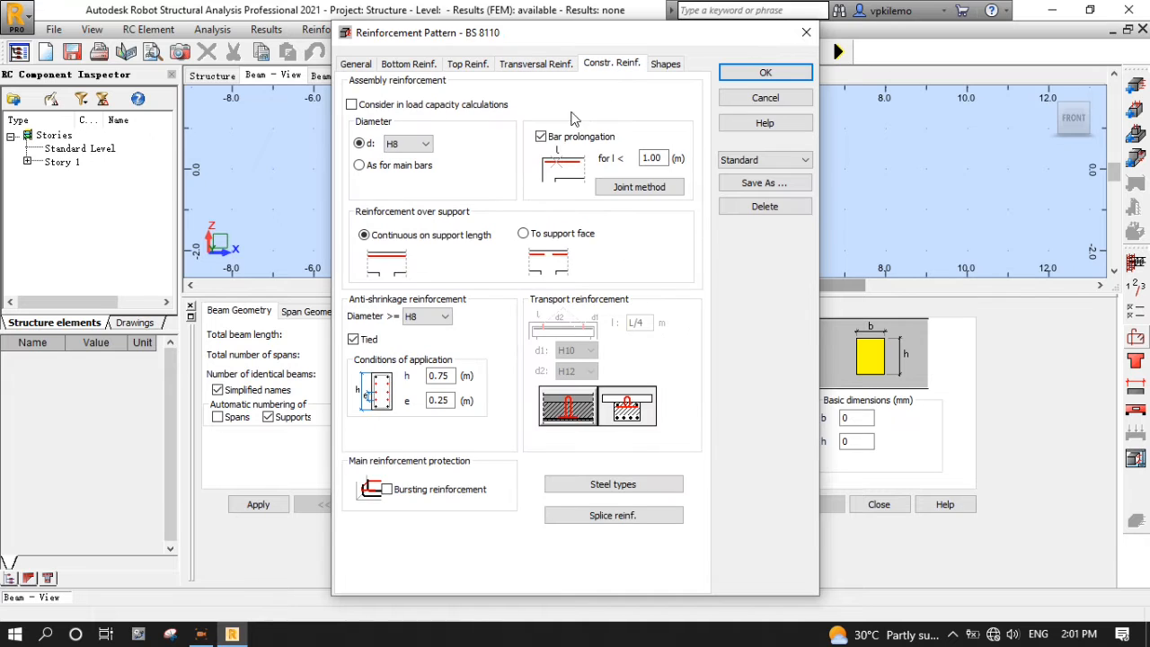
click(353, 105)
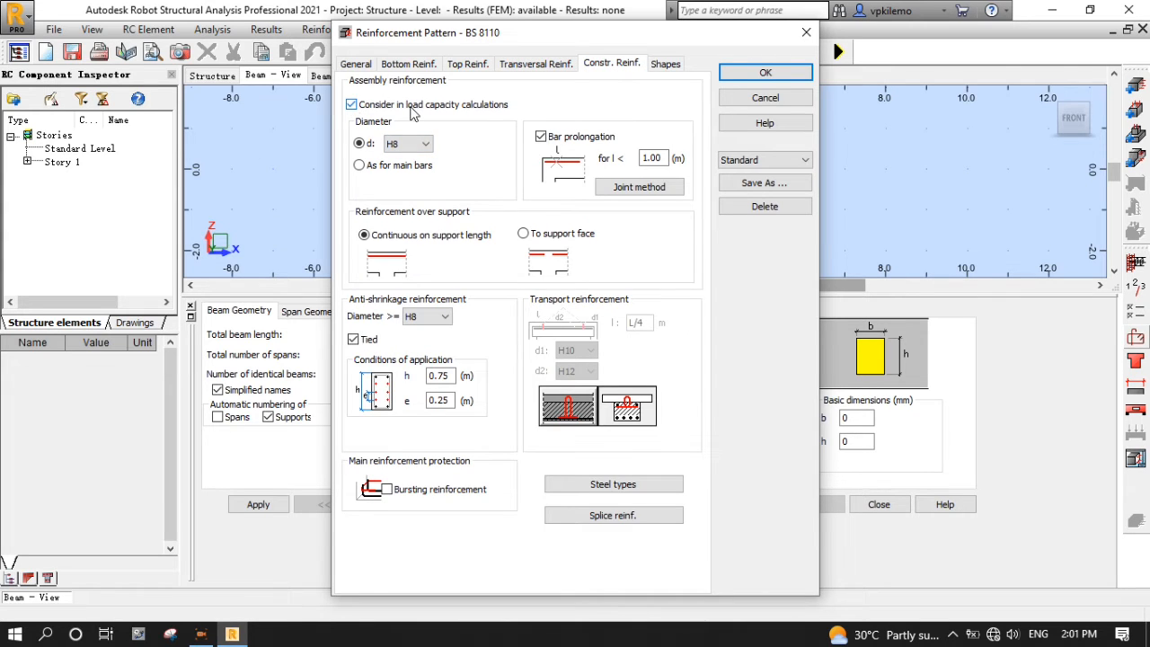
click(360, 167)
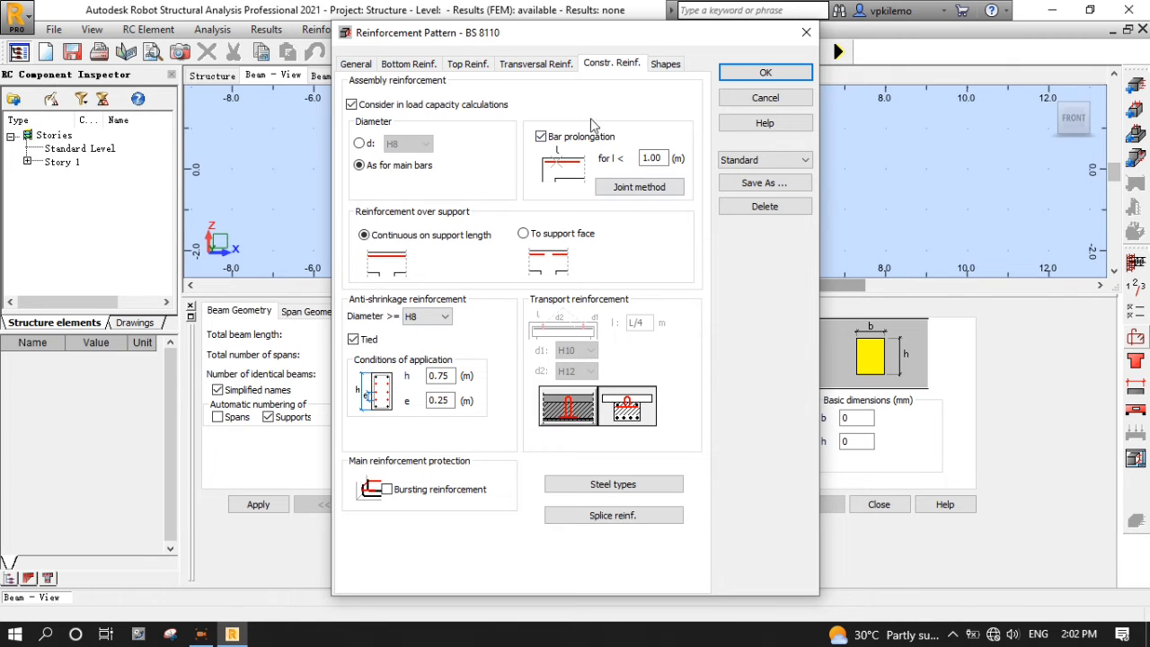
click(666, 68)
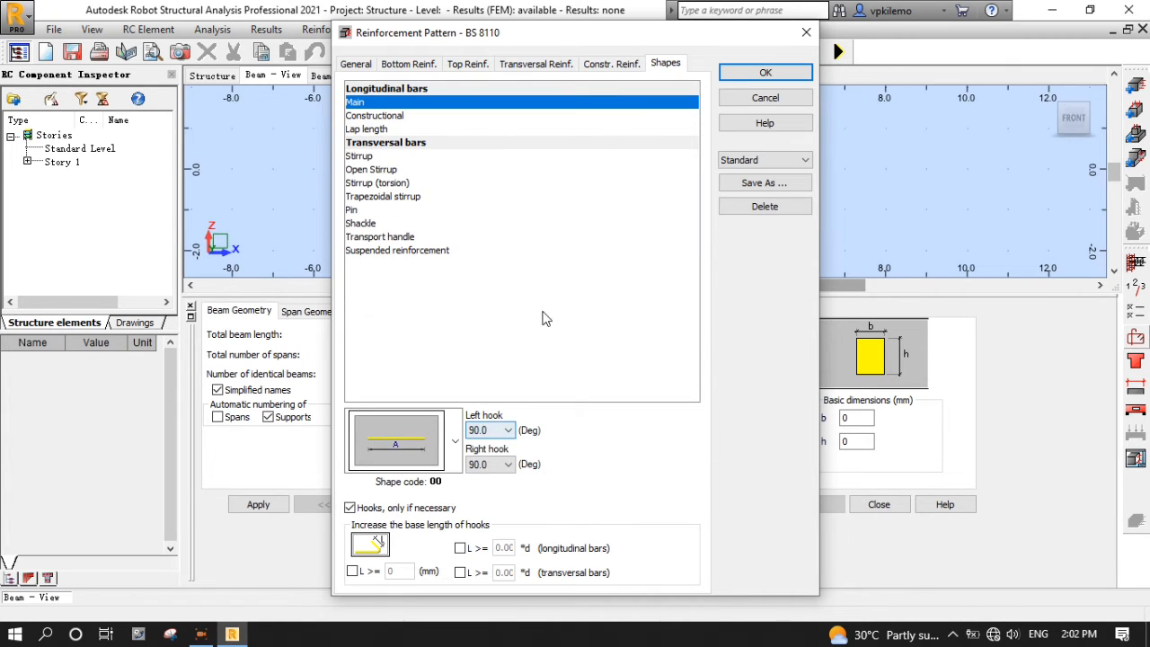
- Save the reinforcement pattern as T1 and apply it
click(763, 184)
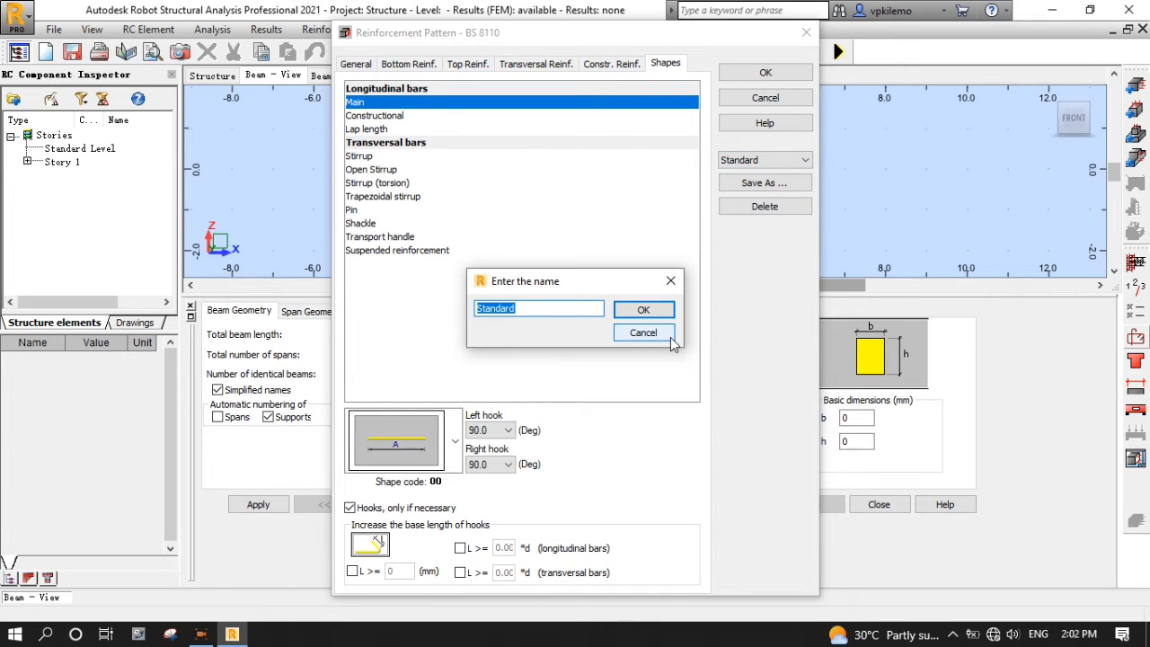
text(T1)
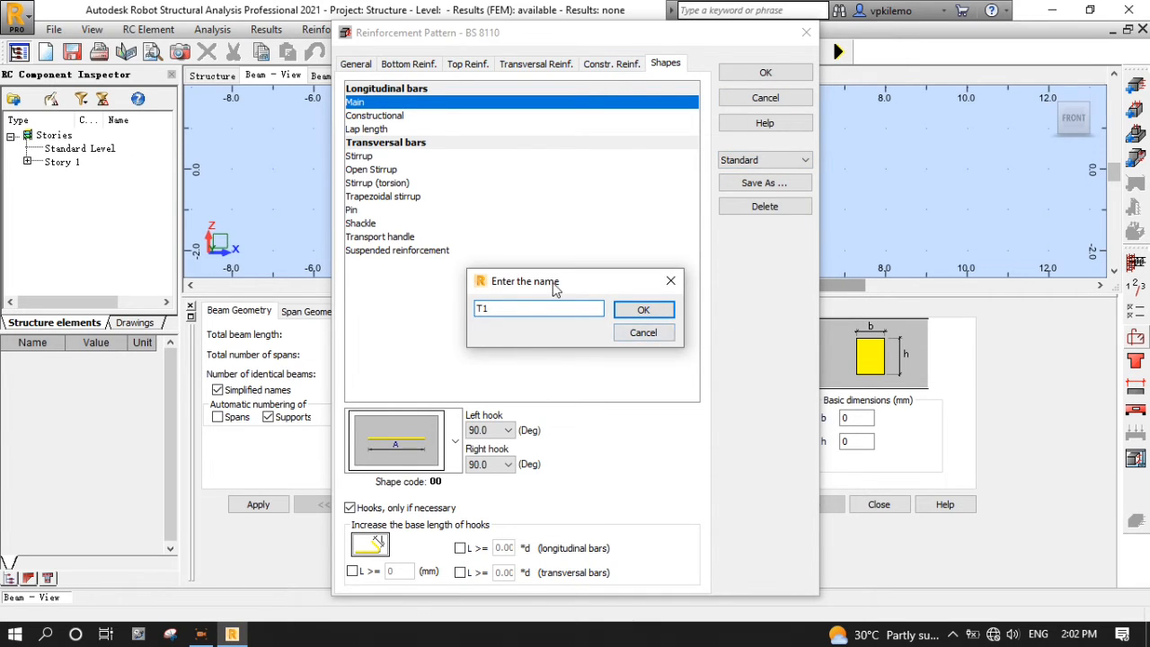
click(665, 310)
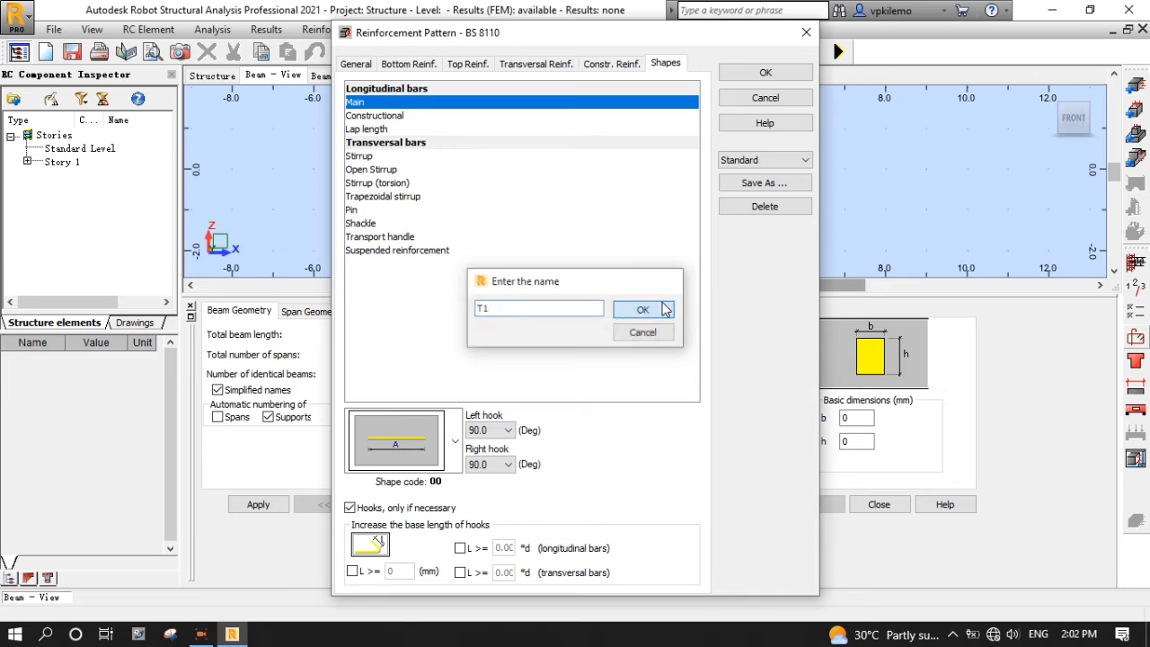
click(766, 72)
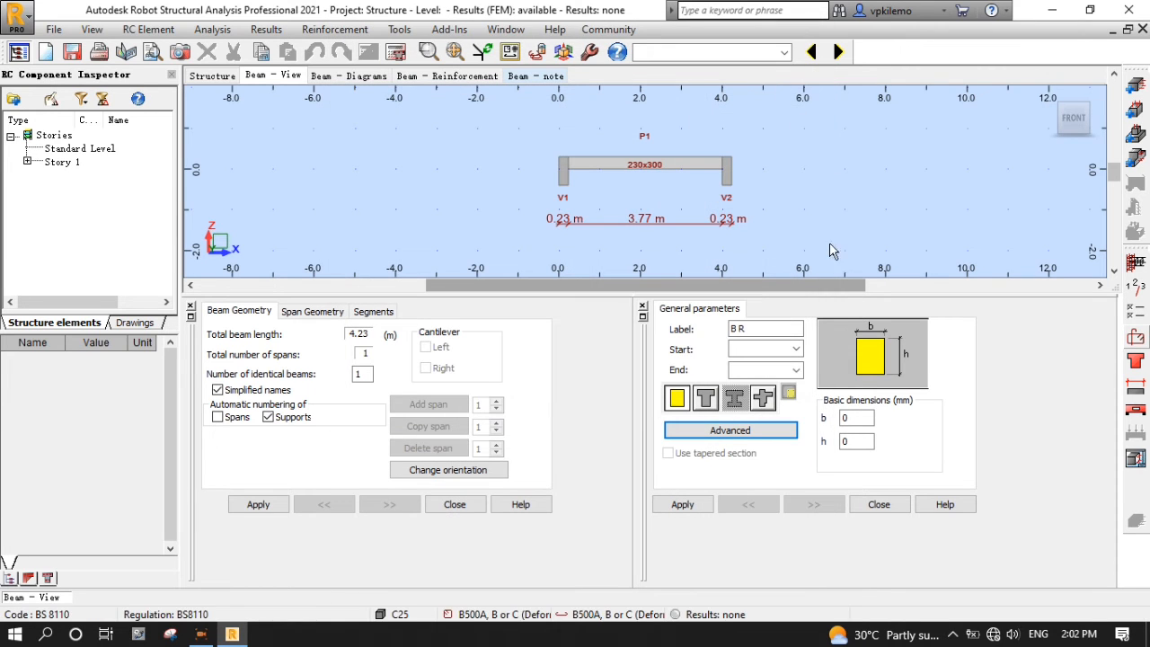
- Calculate the beam and review its diagrams (ULS span moment 48.72 kNm vs capacity 61.61 kNm) and bar table
click(401, 55)
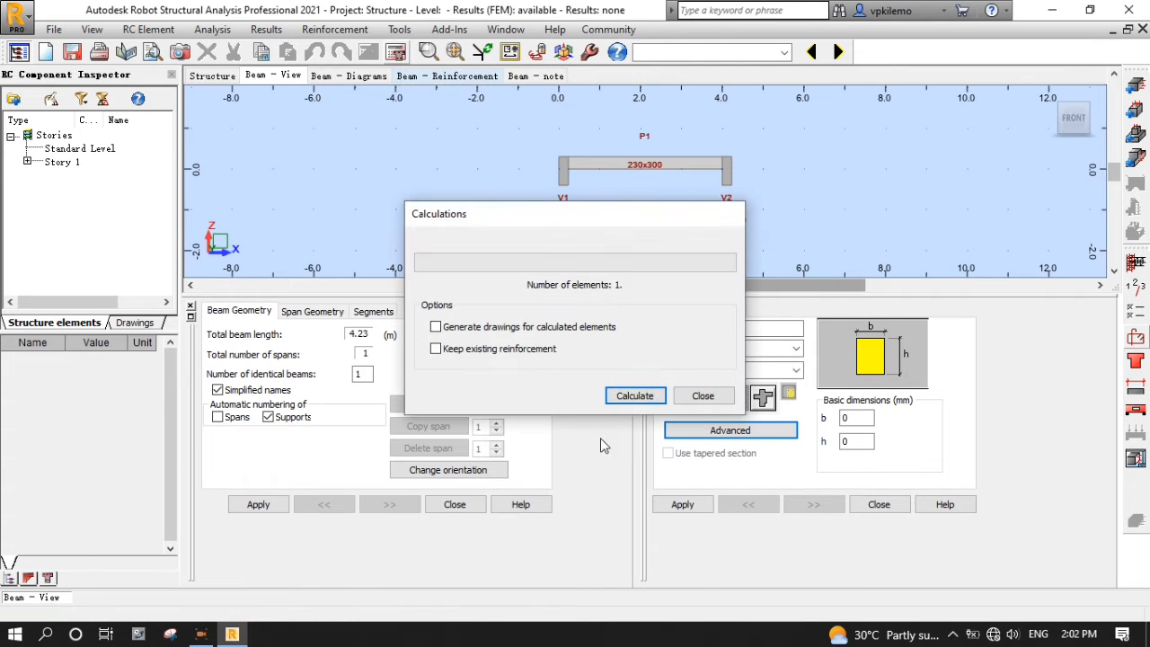
click(622, 396)
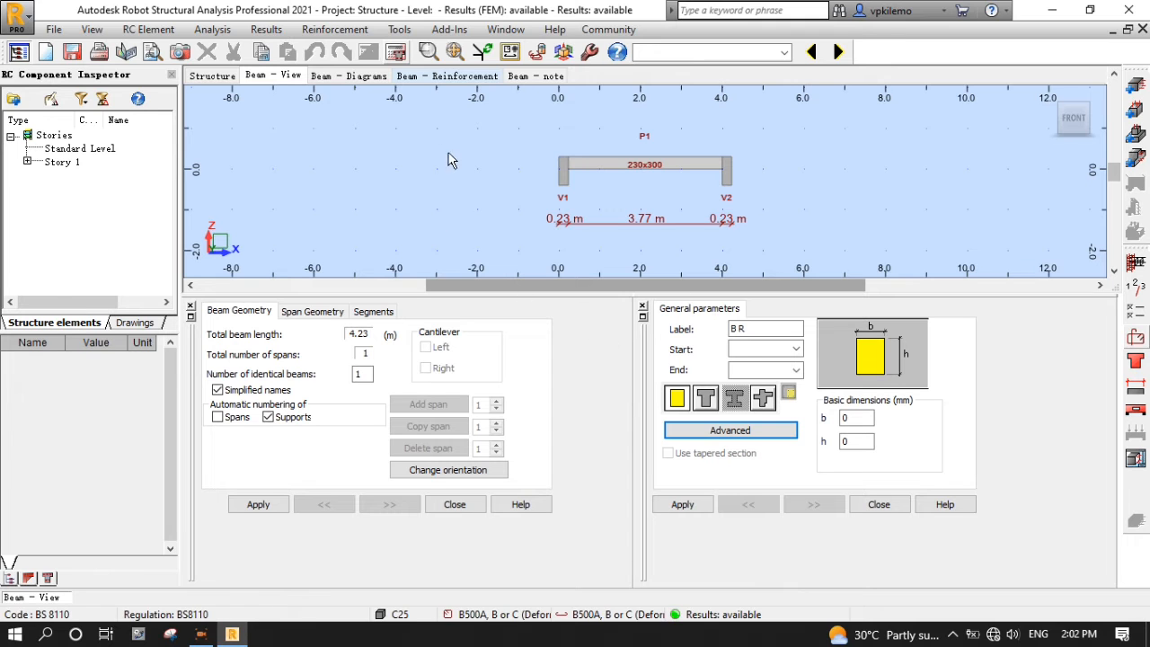
click(365, 78)
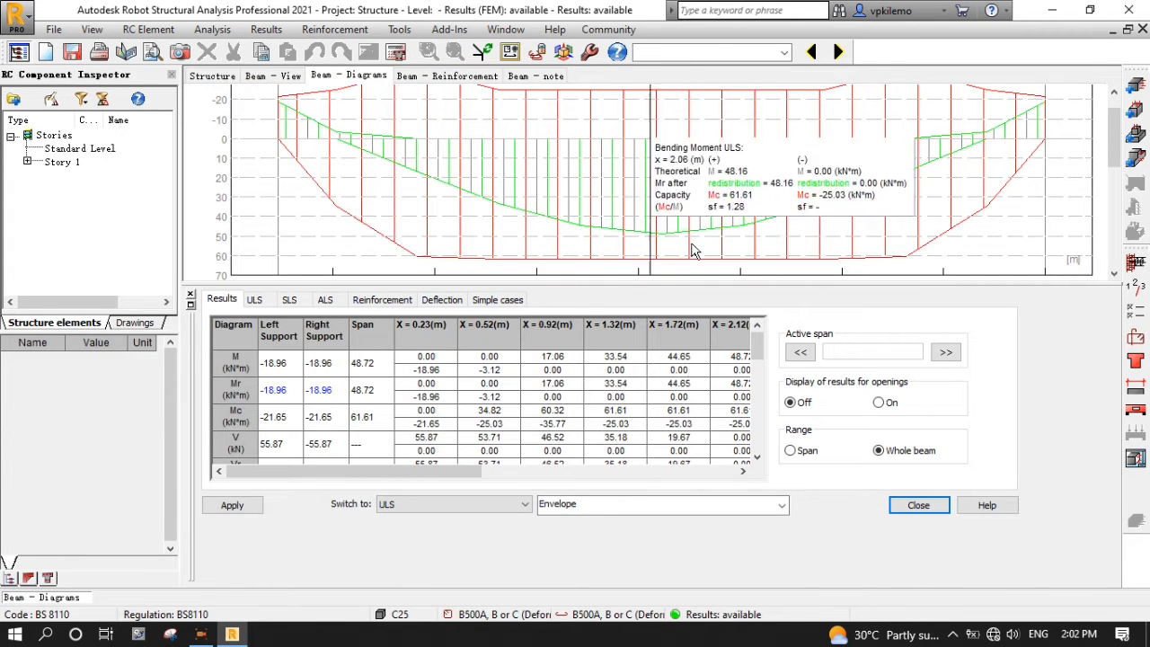
scroll(637, 214, down, 3)
scroll(638, 213, down, 4)
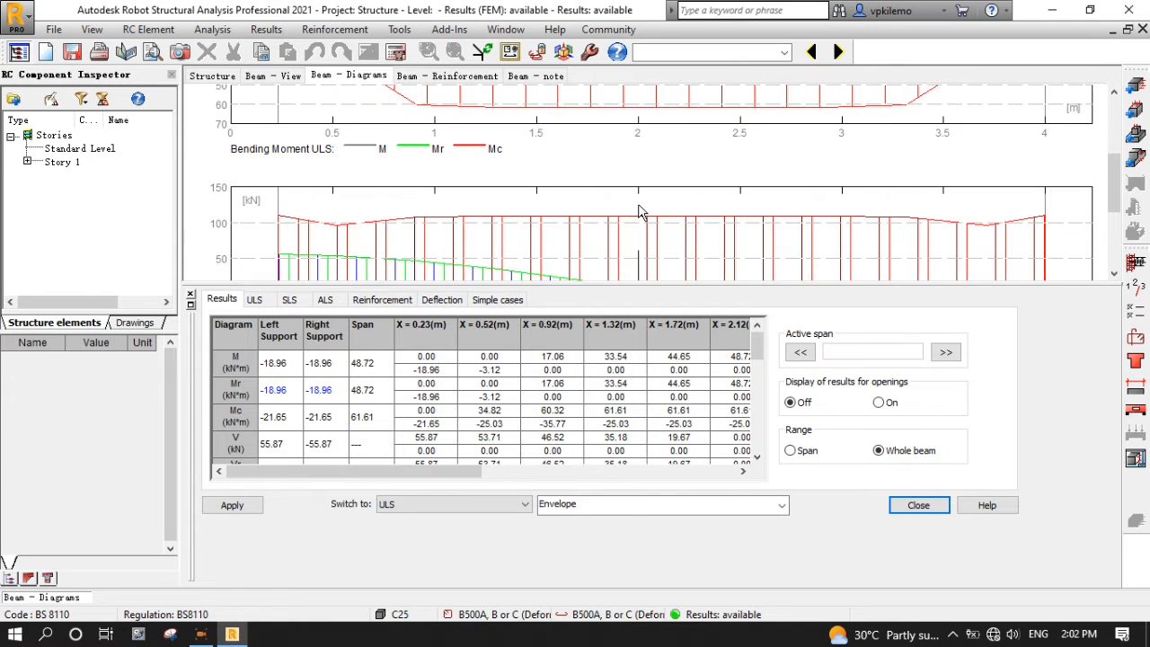
scroll(644, 208, down, 1)
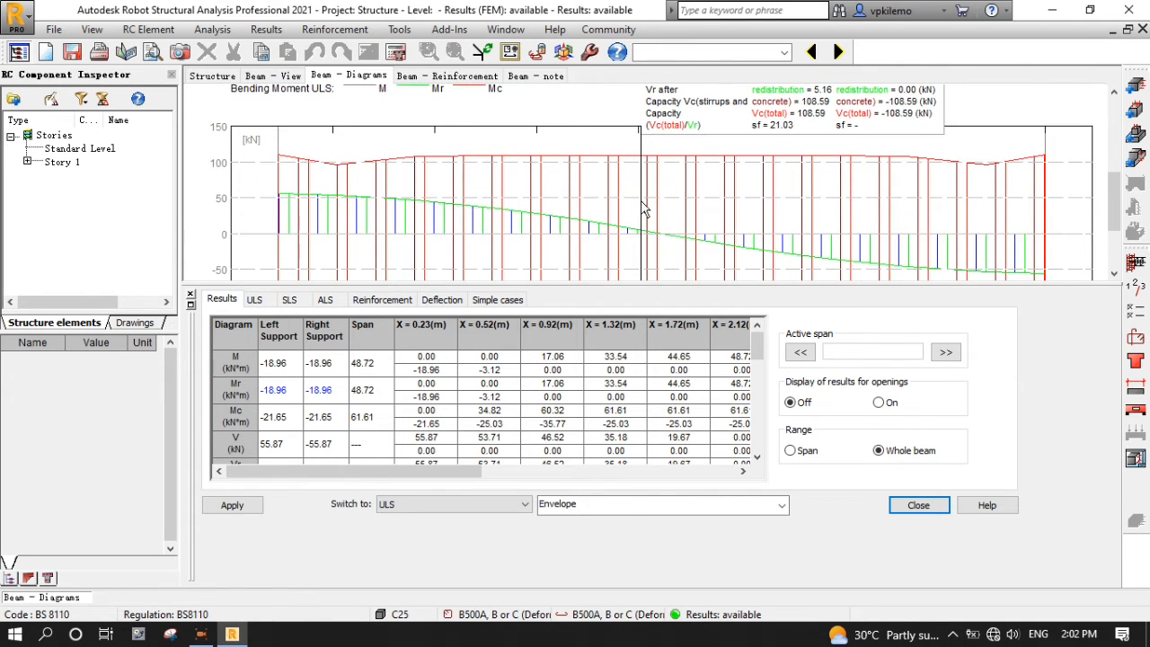
scroll(644, 208, down, 3)
scroll(503, 193, up, 5)
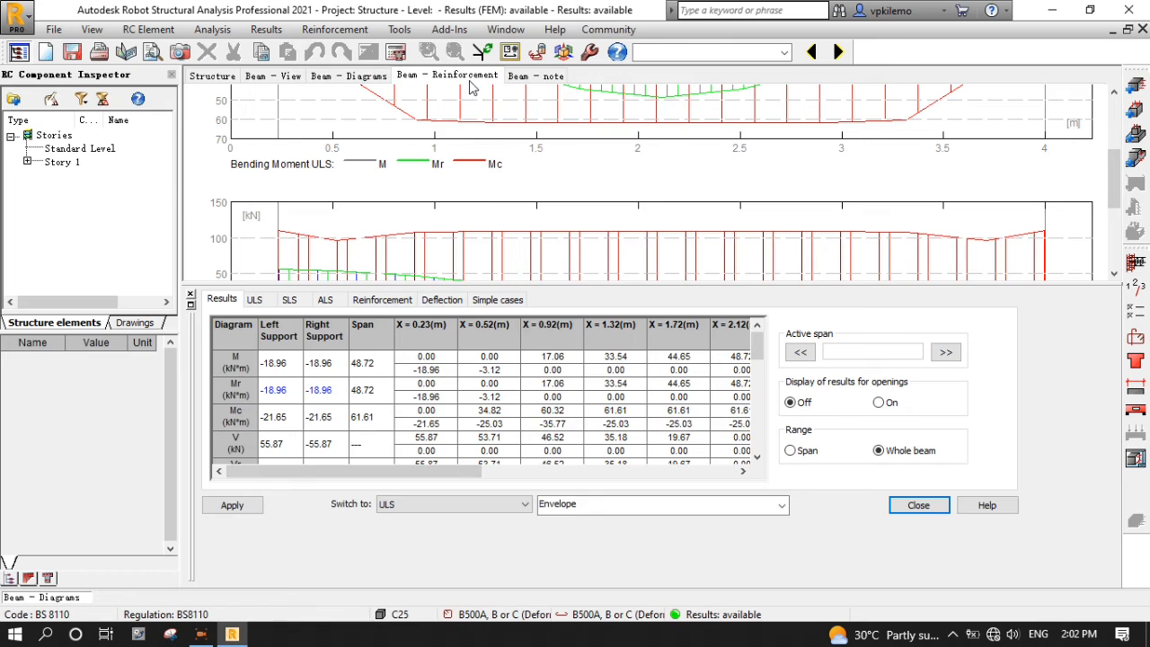
click(474, 81)
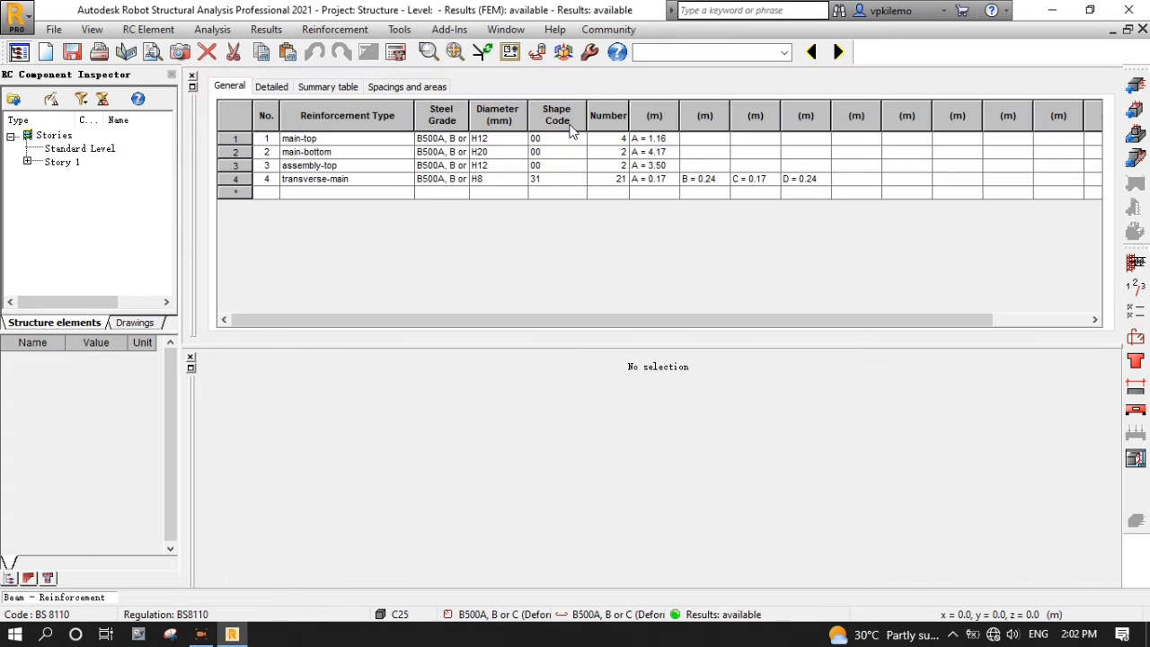
- Dock the bar table beside the zoomed elevation and section, and select the main-top H12 bars
click(191, 87)
drag(366, 82, 882, 344)
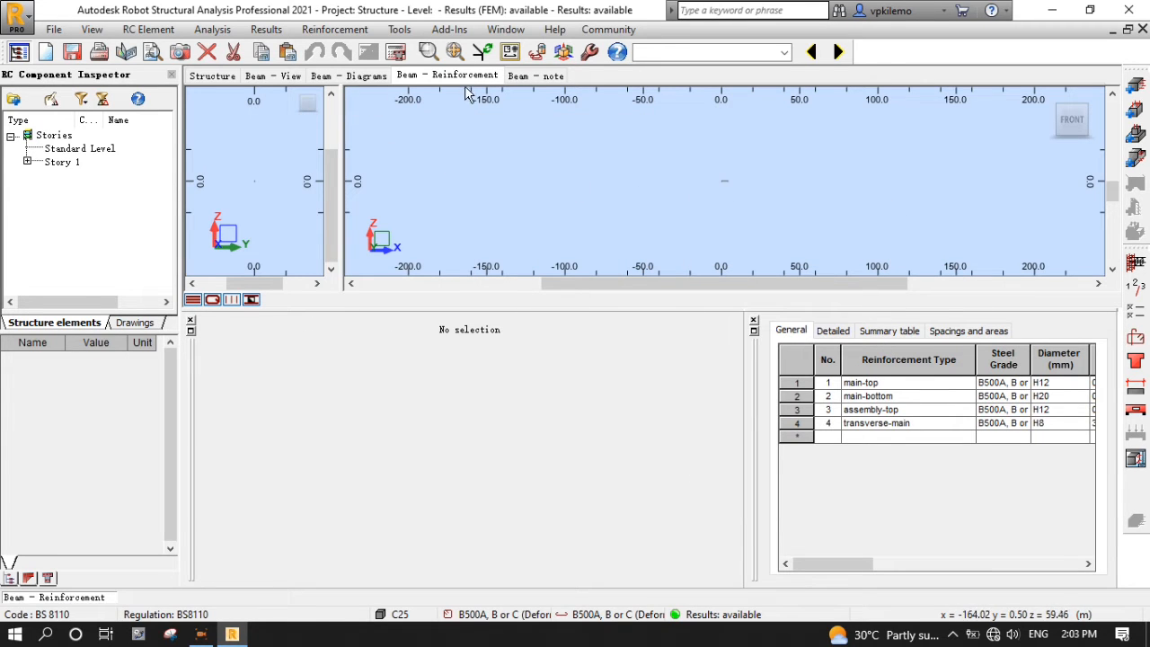
click(454, 52)
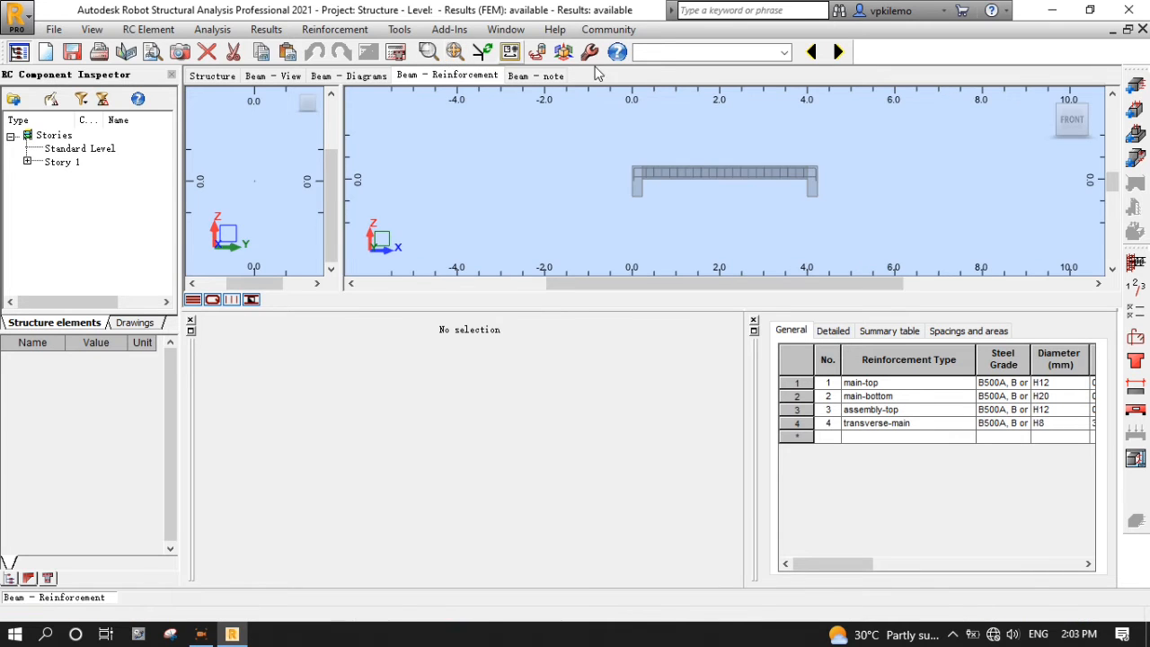
scroll(733, 162, up, 2)
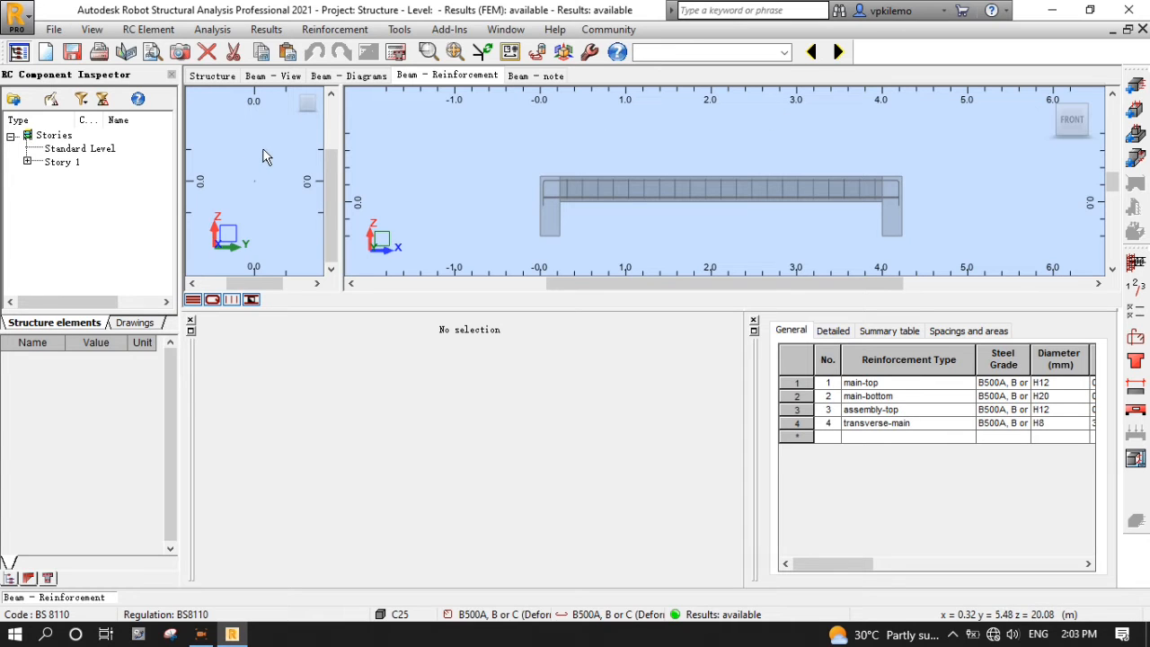
click(455, 56)
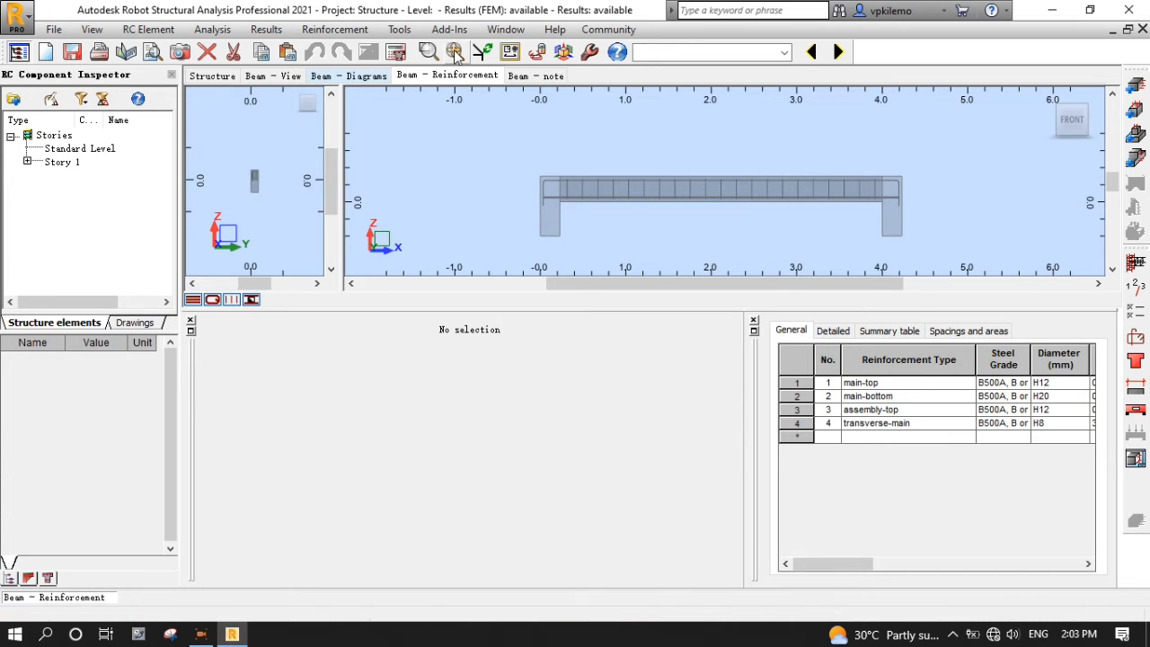
scroll(254, 168, up, 5)
scroll(273, 224, up, 1)
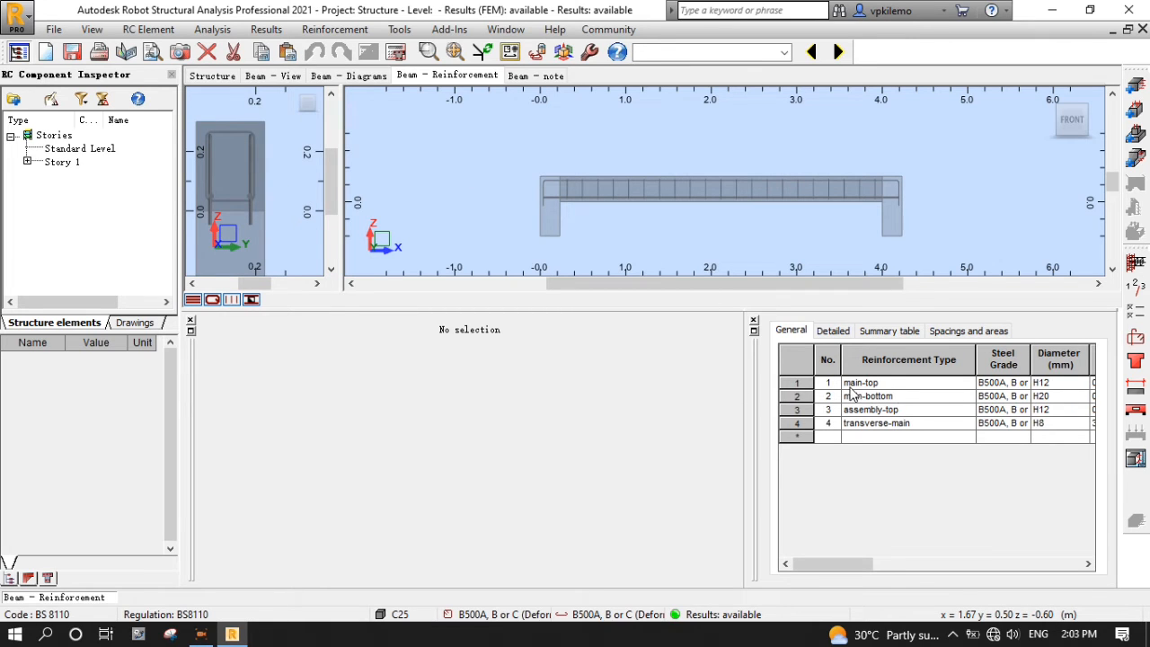
click(806, 383)
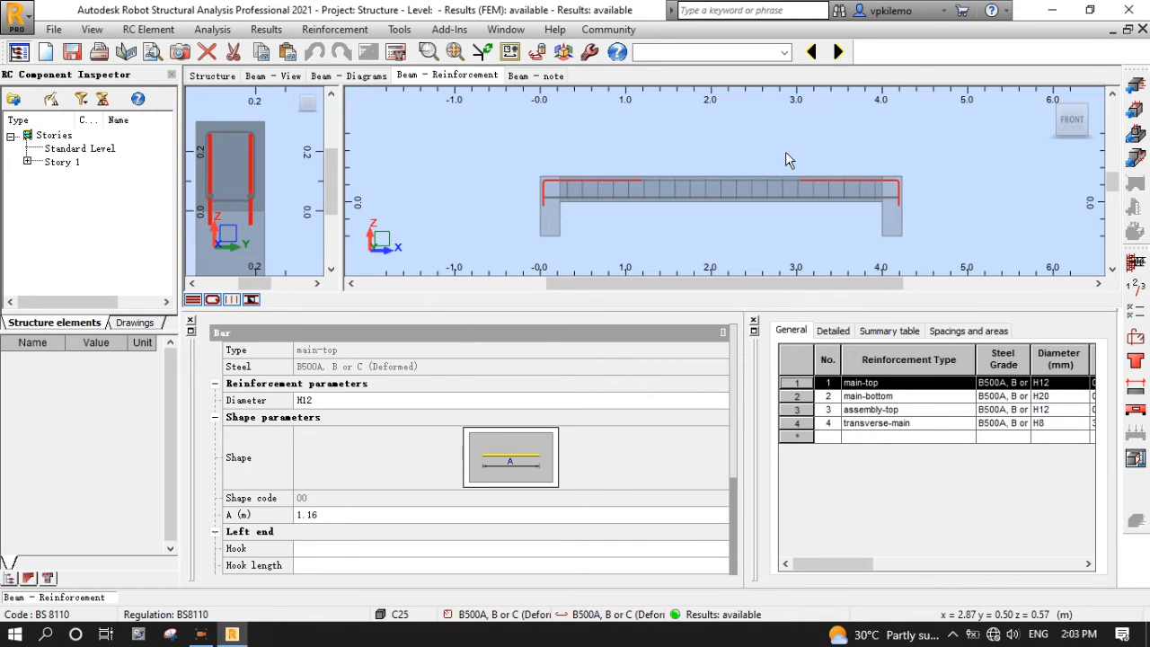
shift+middle_drag(787, 157, 838, 196)
scroll(749, 142, down, 1)
scroll(639, 237, up, 2)
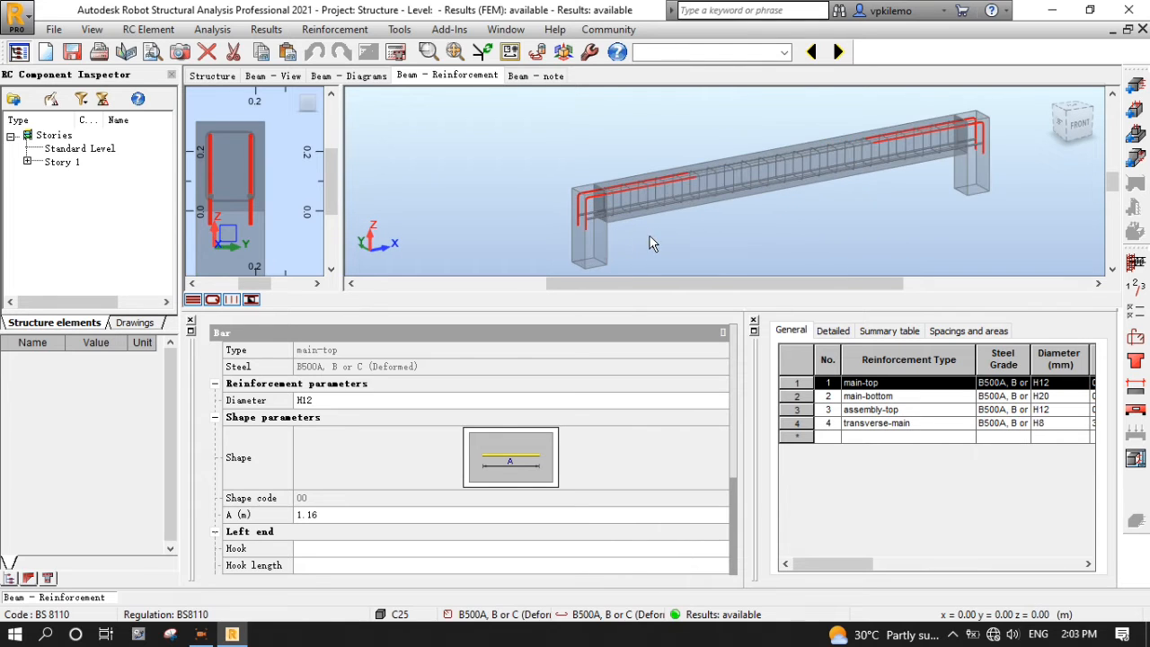
scroll(677, 224, up, 1)
middle_drag(477, 126, 402, 131)
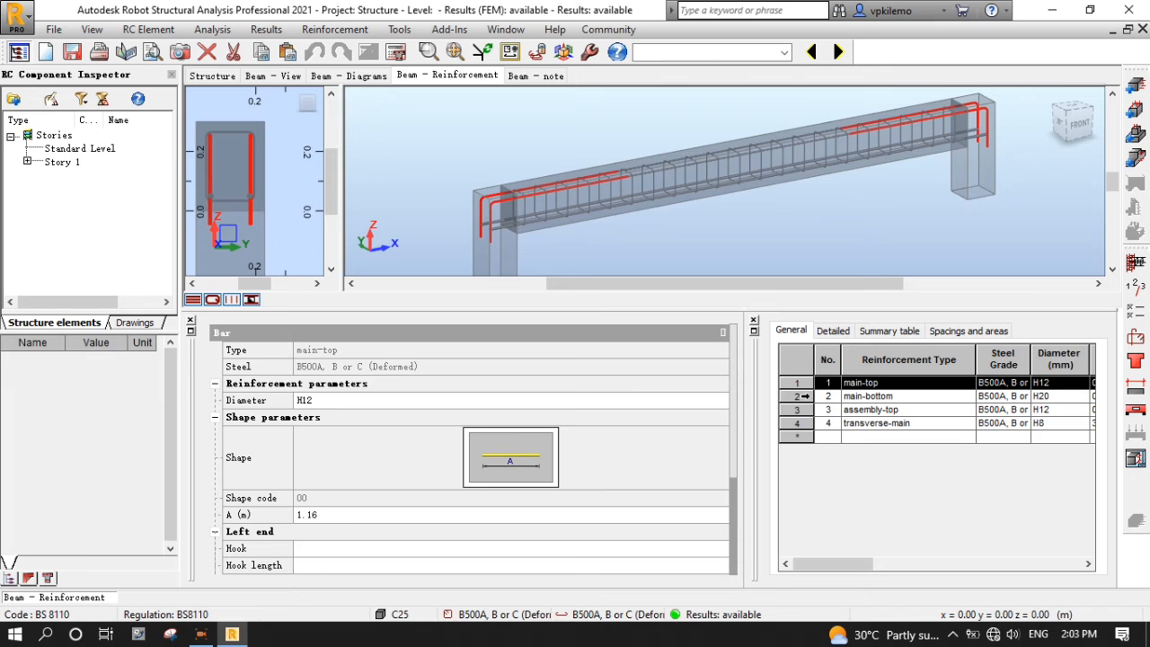
click(805, 396)
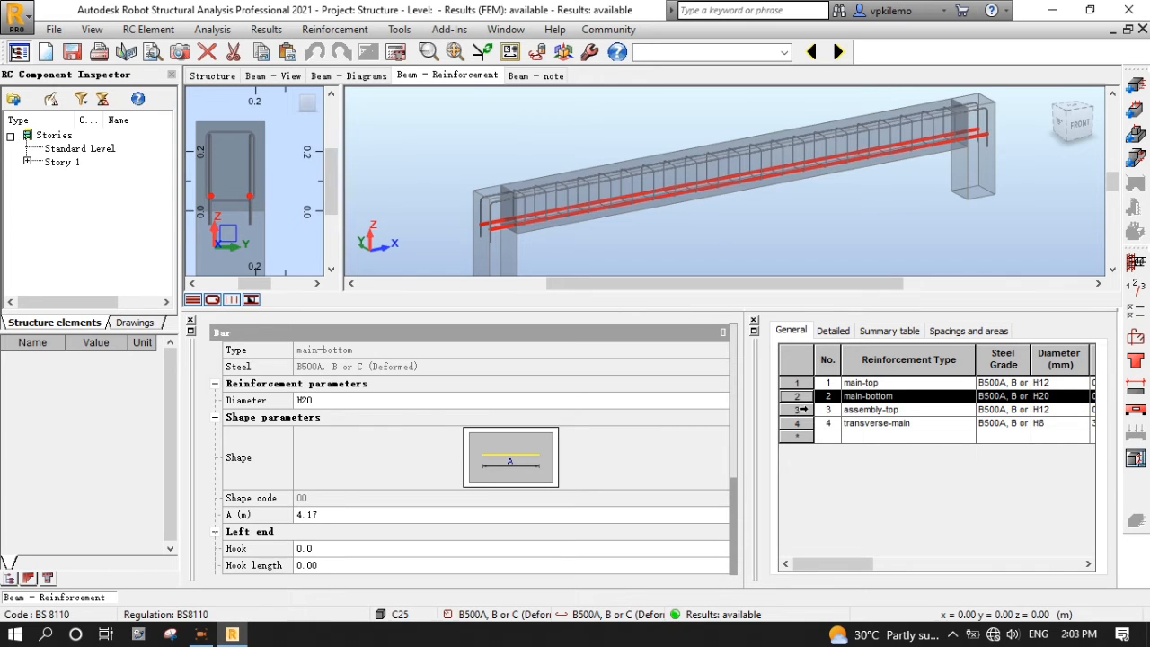
click(805, 409)
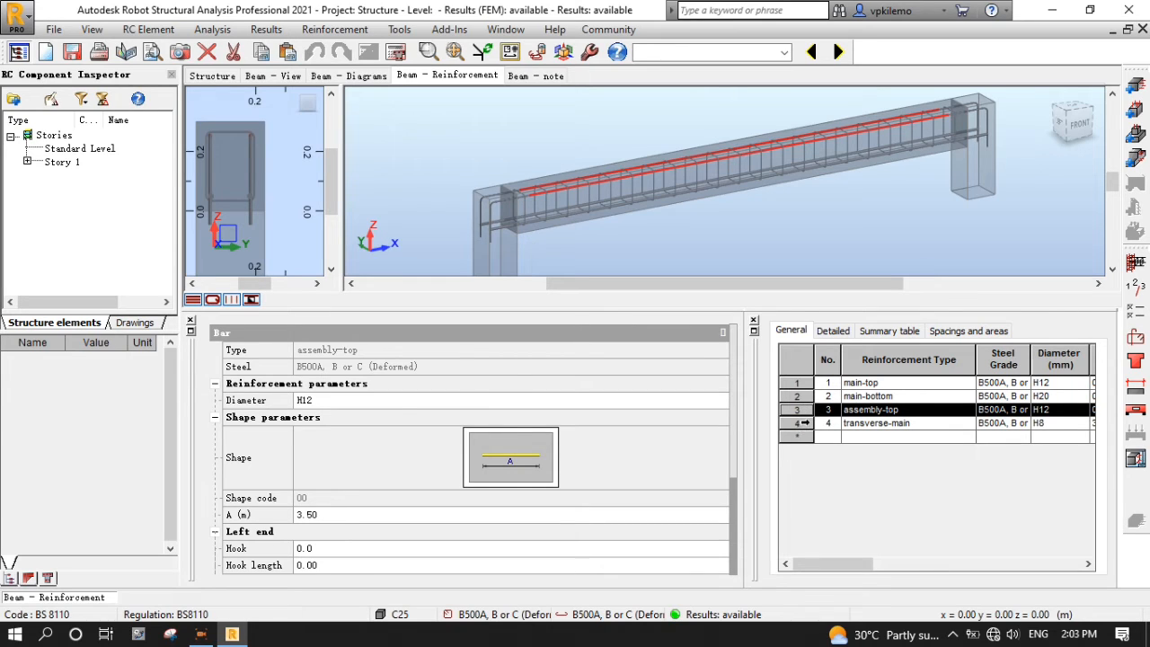
click(806, 422)
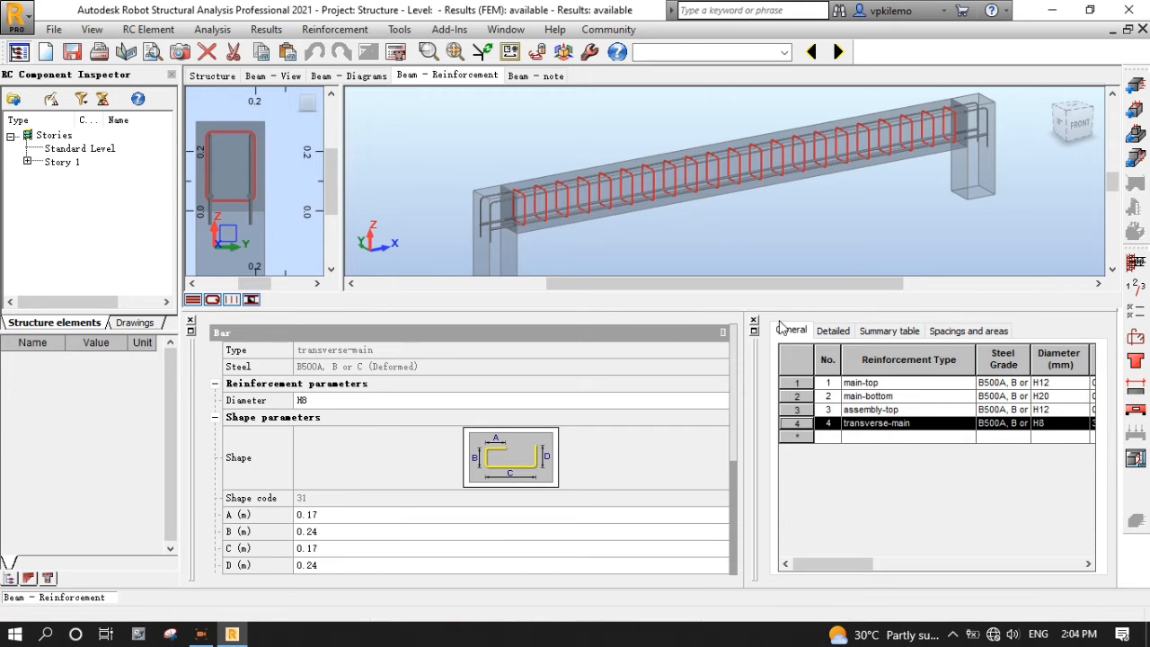
click(832, 332)
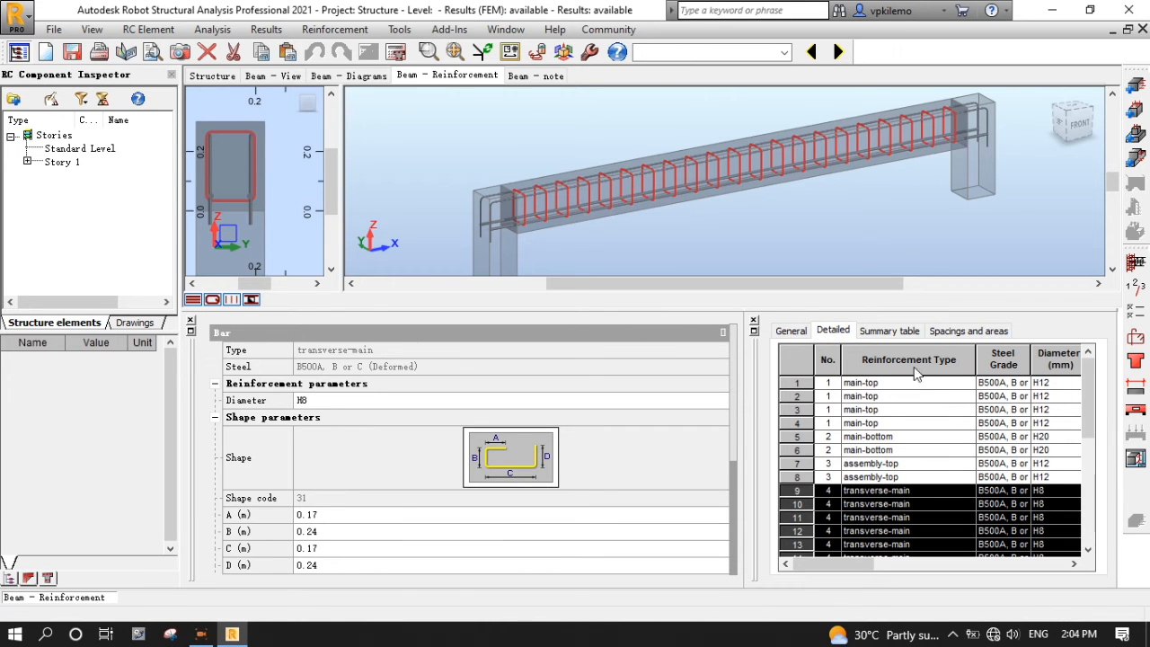
click(890, 331)
click(792, 331)
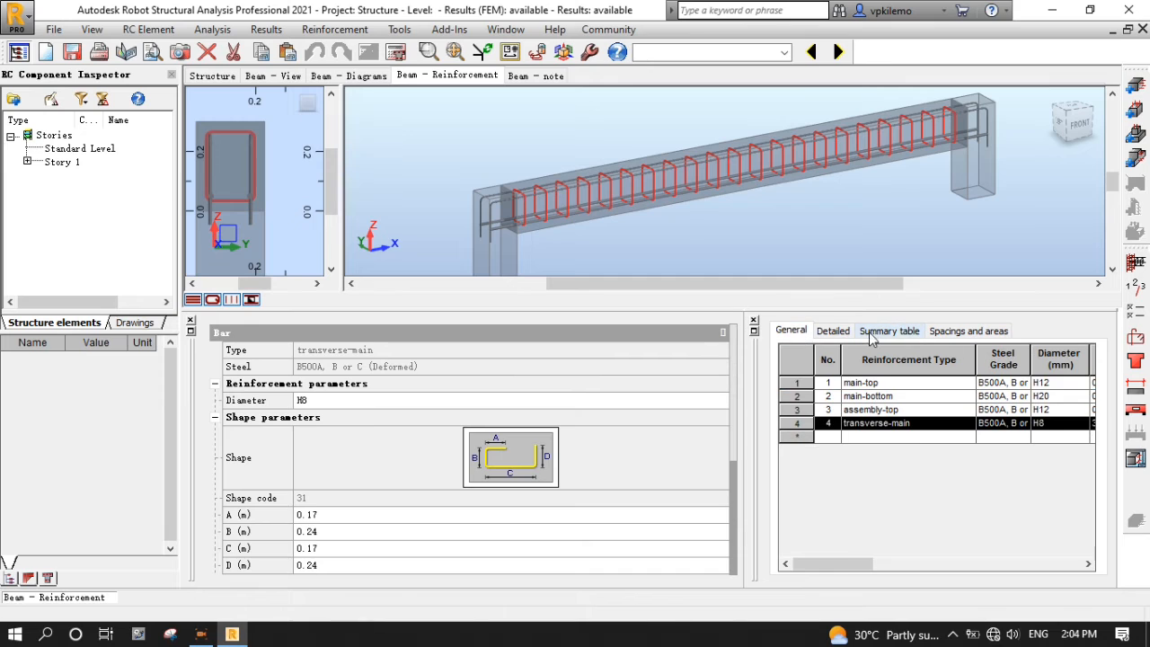
click(628, 244)
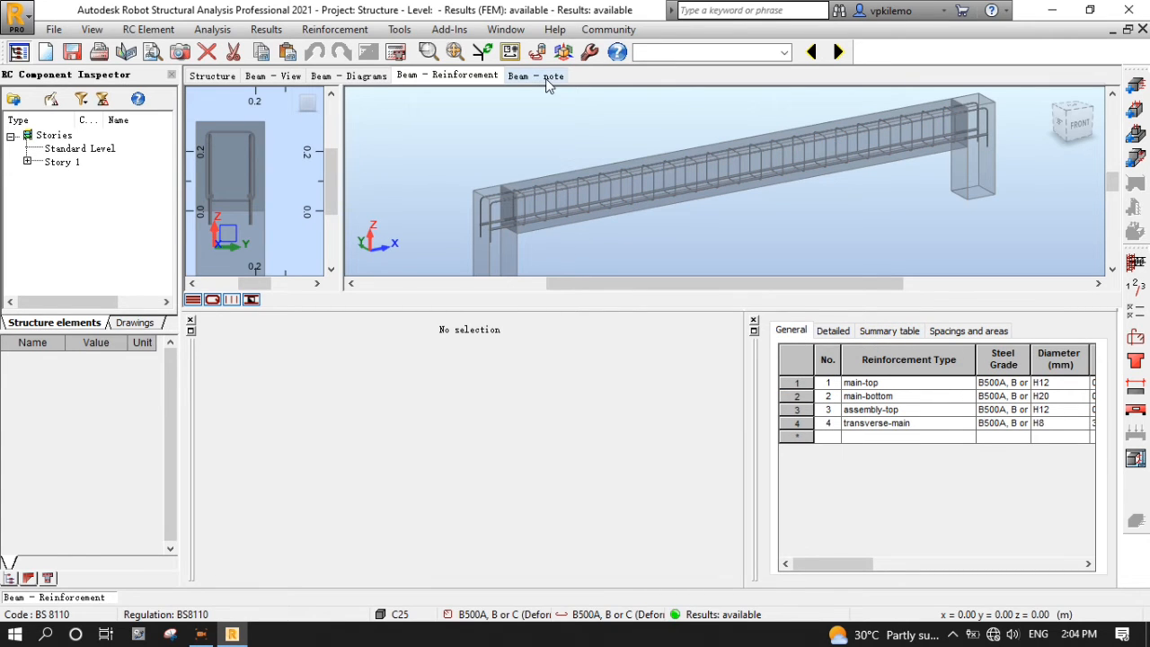
- Read Beam8's calculation note down to the material survey (0.29 m³ concrete, 39.92 kg steel)
click(550, 76)
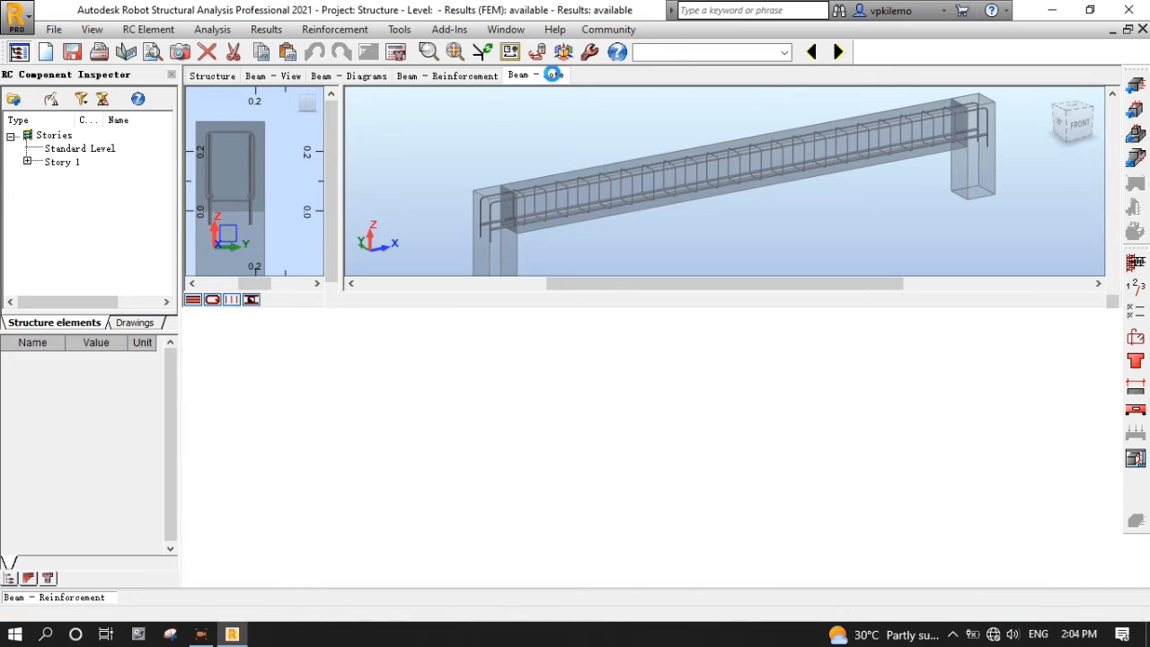
scroll(273, 270, down, 12)
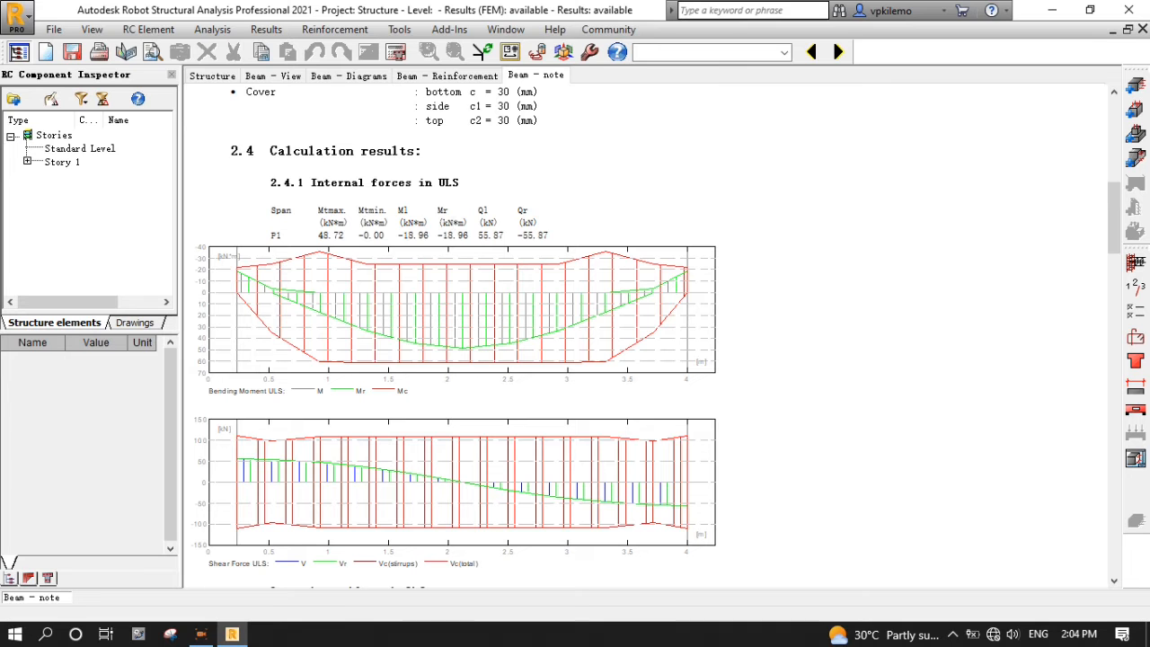
scroll(651, 336, down, 3)
scroll(651, 336, down, 8)
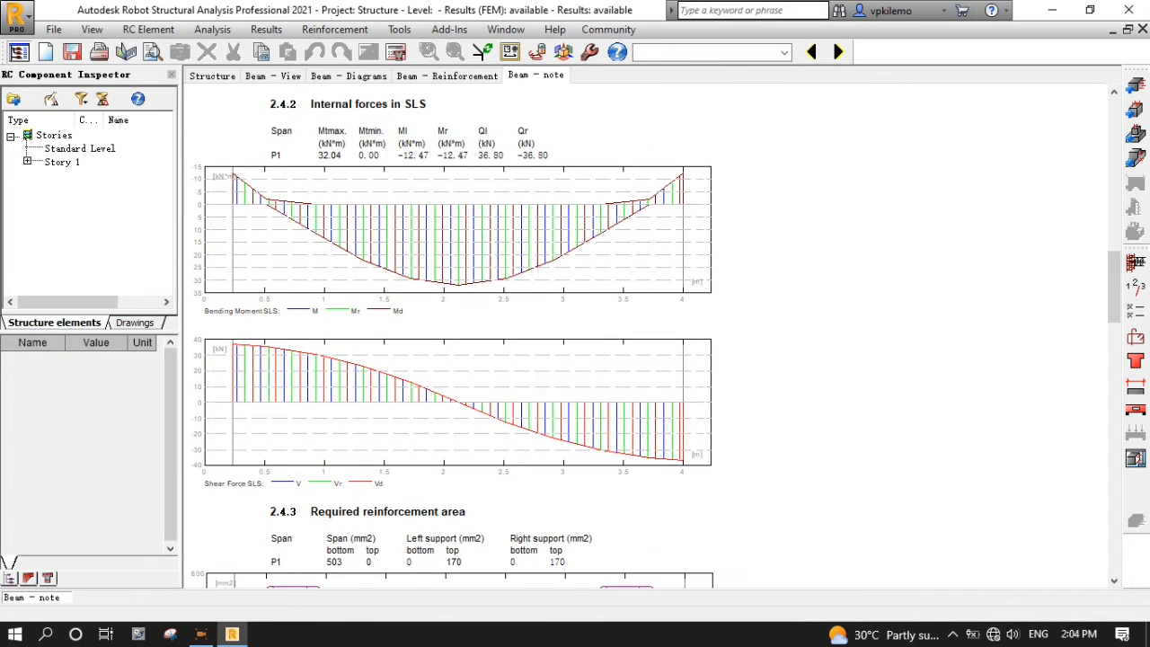
scroll(652, 337, down, 20)
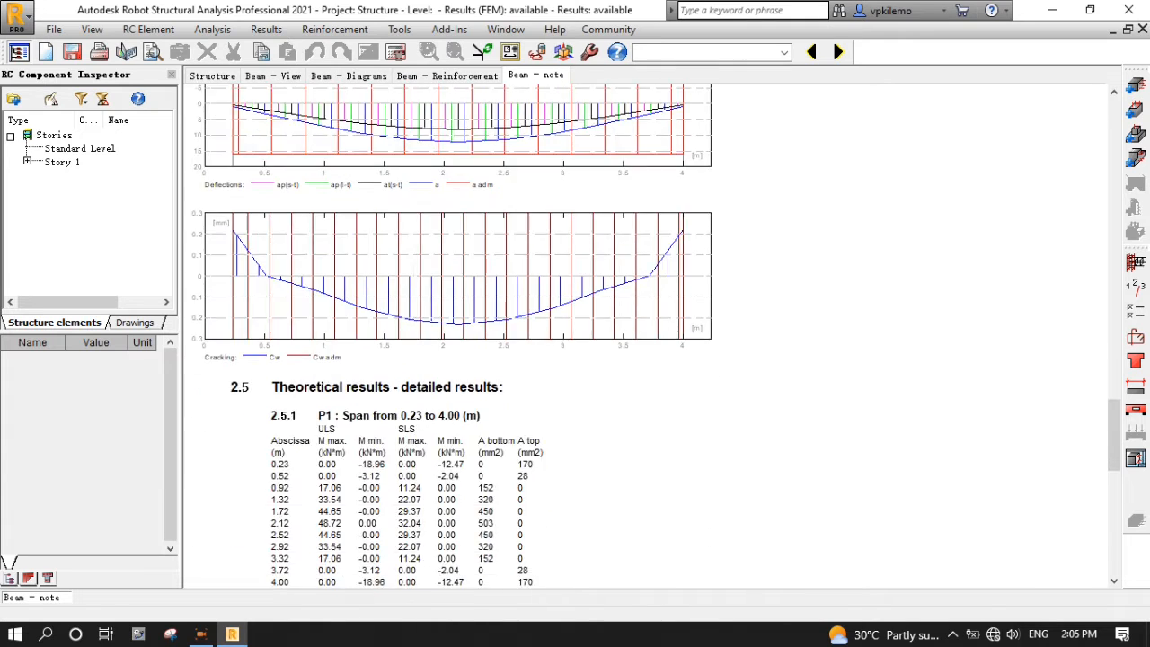
scroll(652, 337, down, 12)
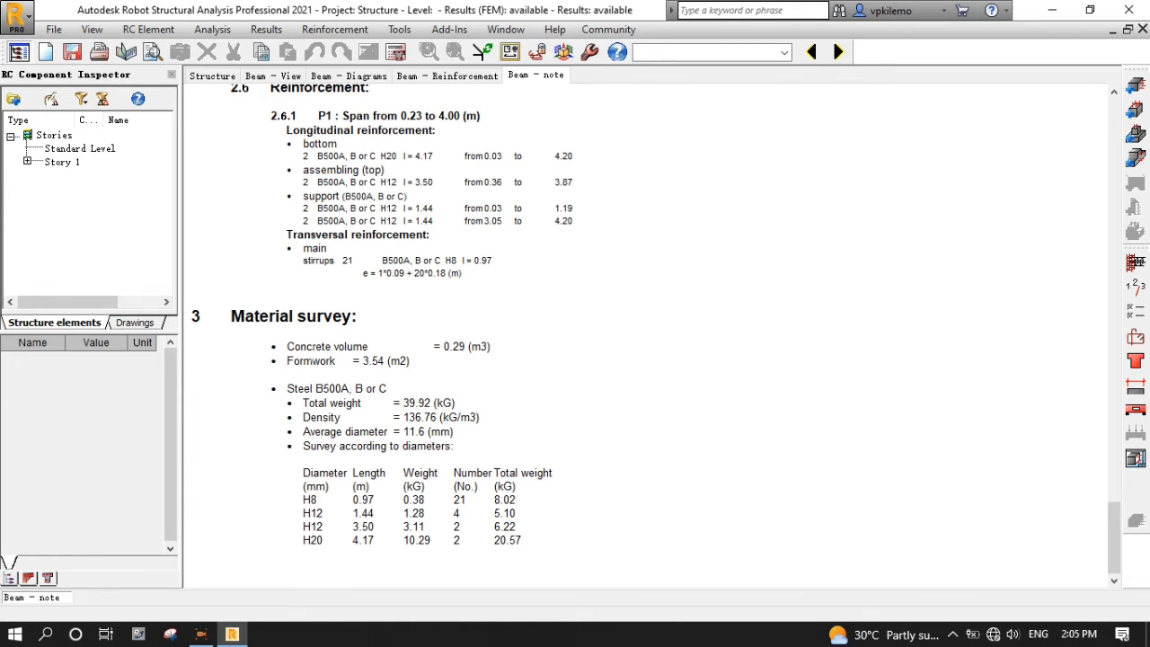
scroll(651, 336, up, 9)
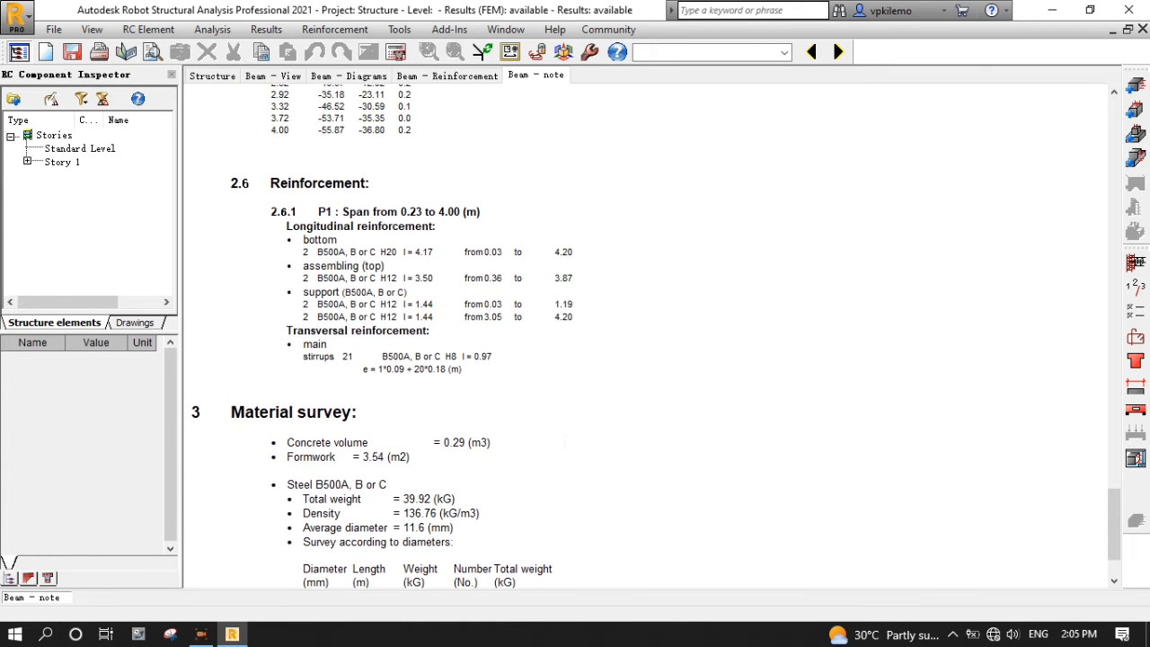
click(519, 77)
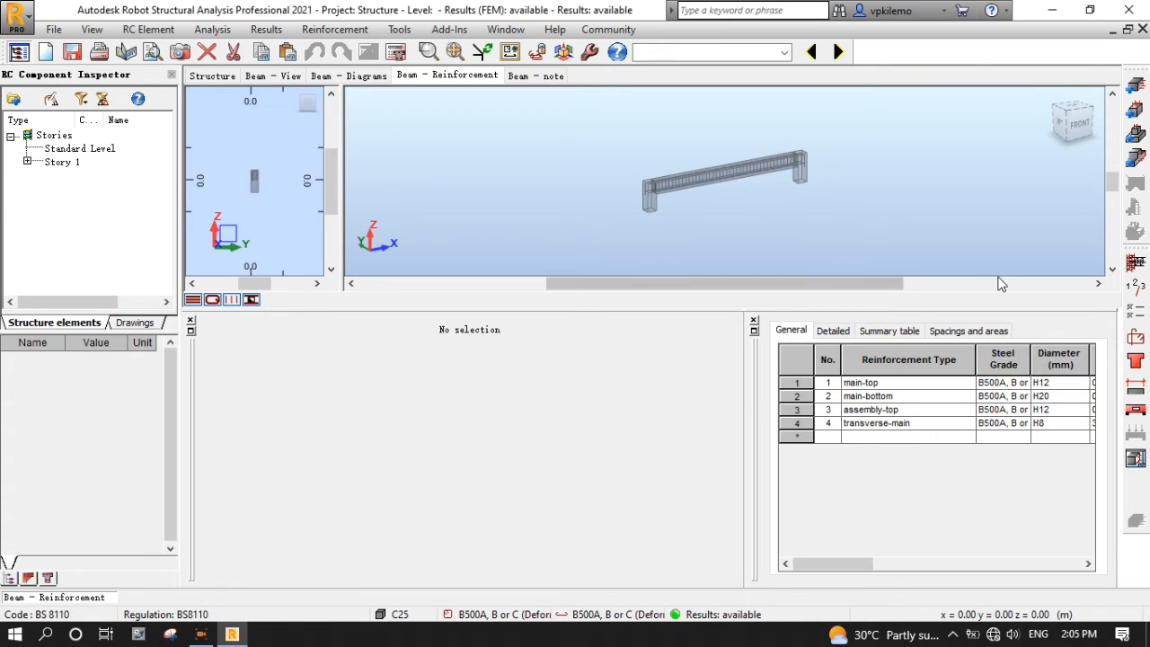
click(1136, 459)
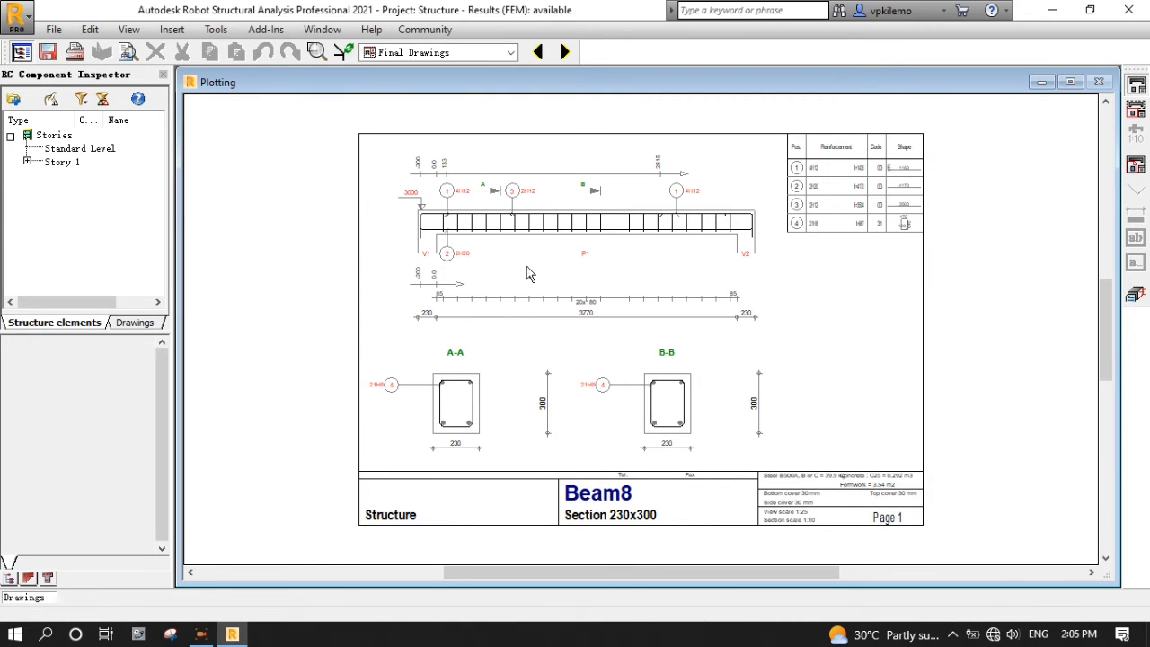
scroll(527, 267, up, 2)
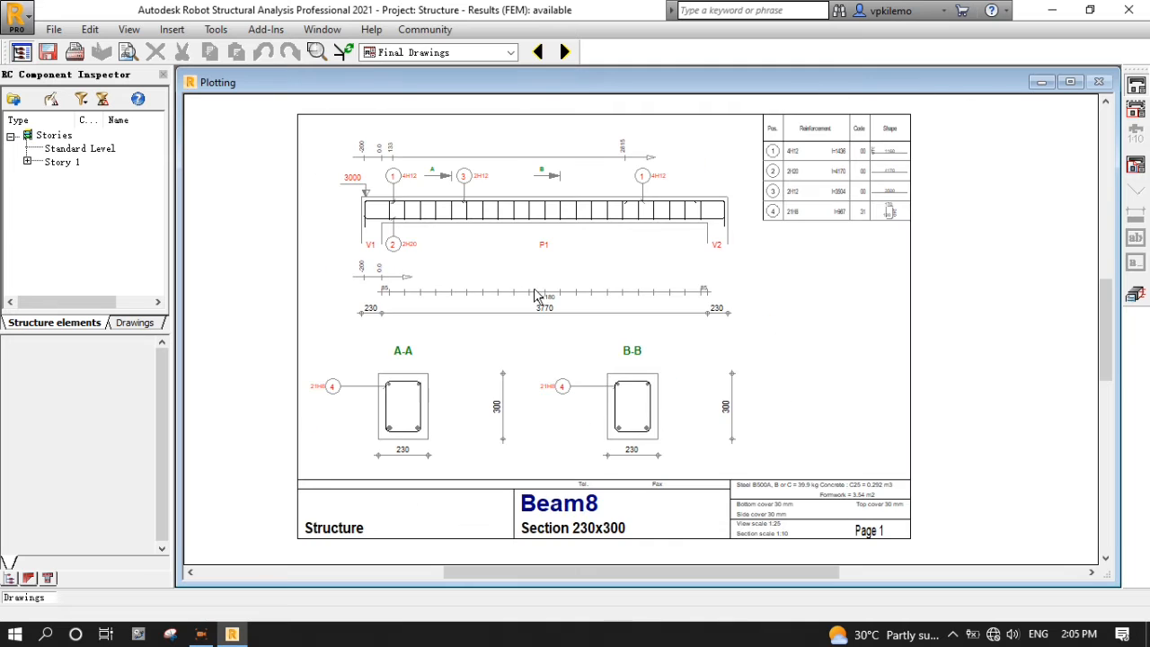
scroll(870, 287, up, 1)
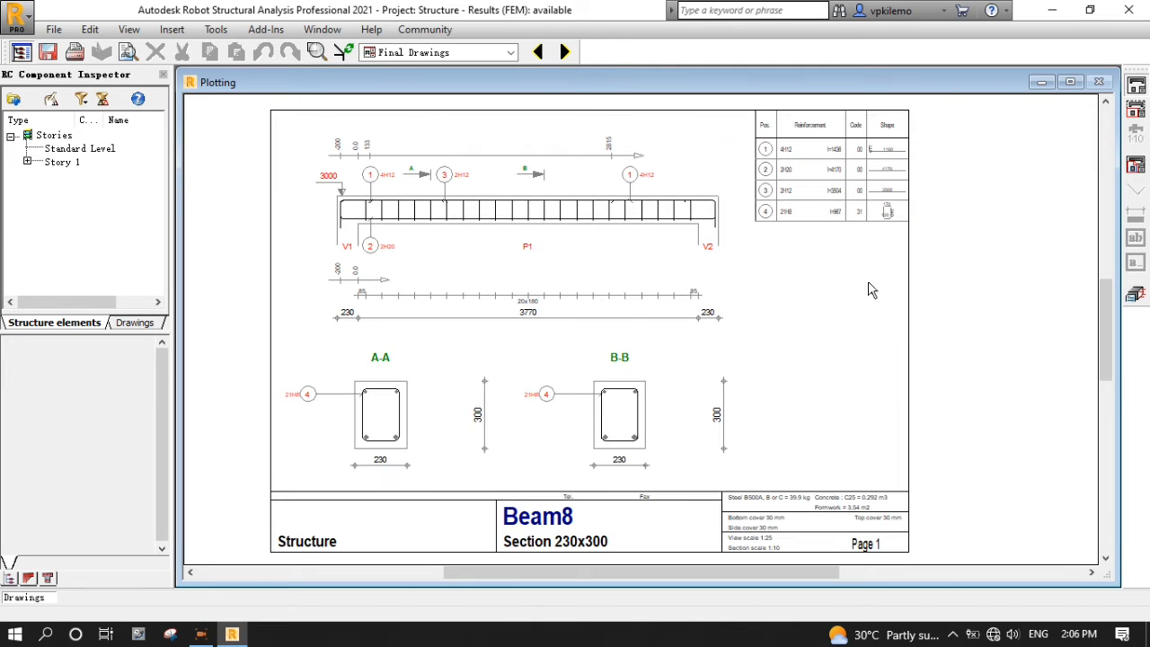
click(1135, 294)
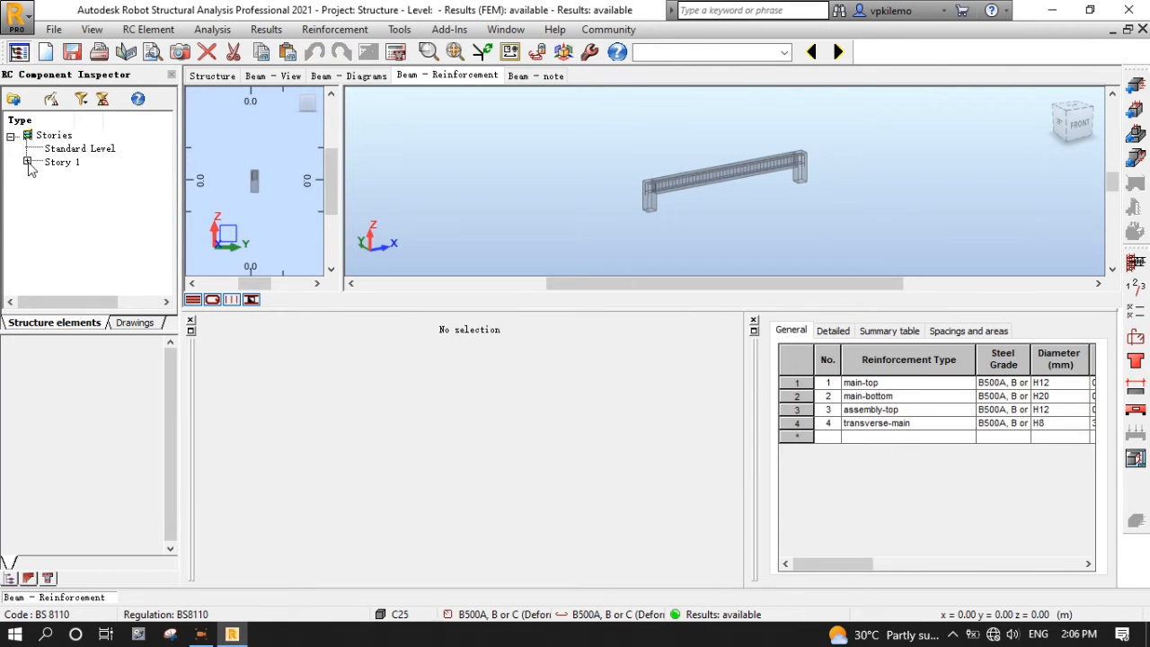
- Select Beam7 under Story 1 and apply the saved T1 calculation options
click(28, 163)
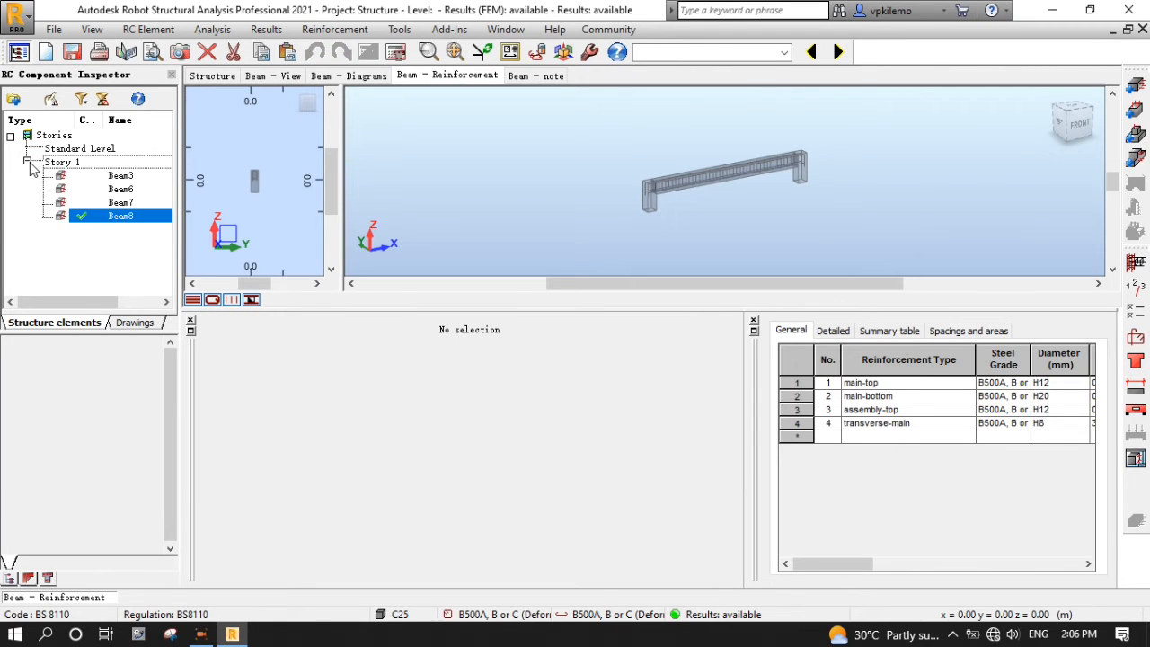
click(119, 203)
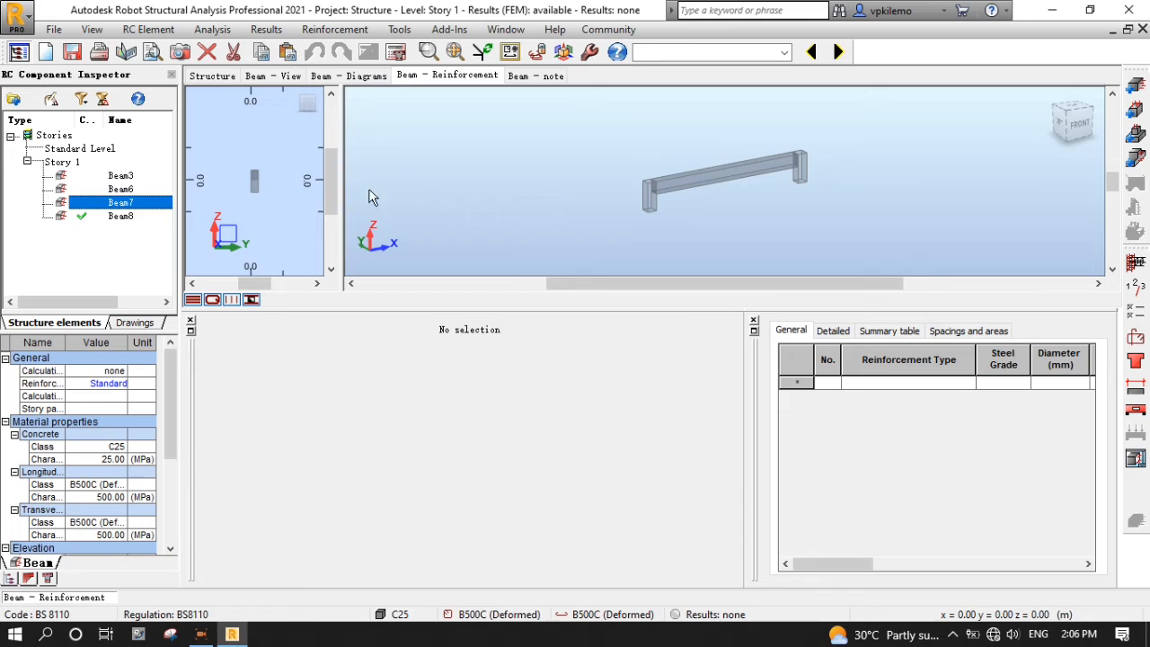
click(1140, 320)
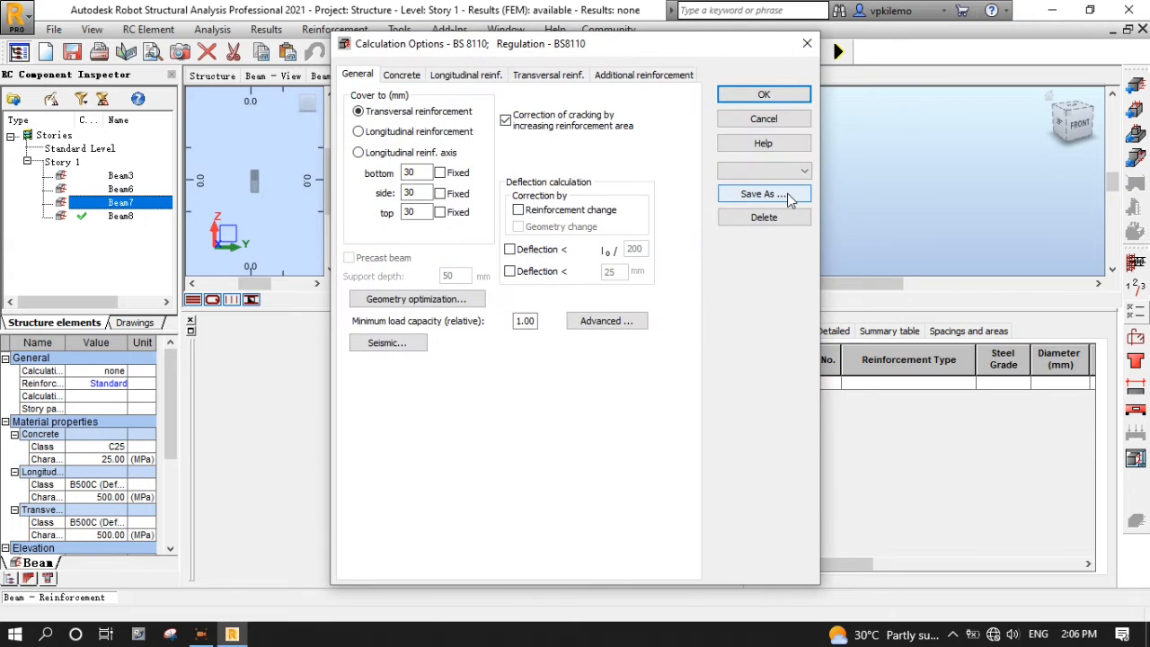
click(804, 171)
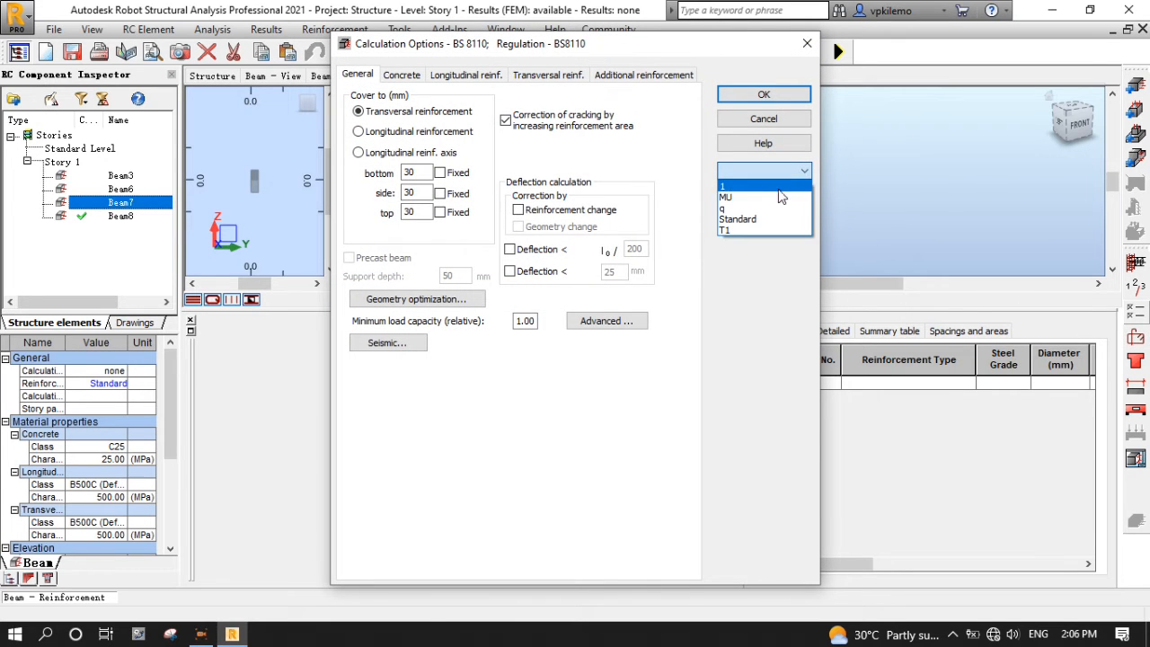
click(735, 231)
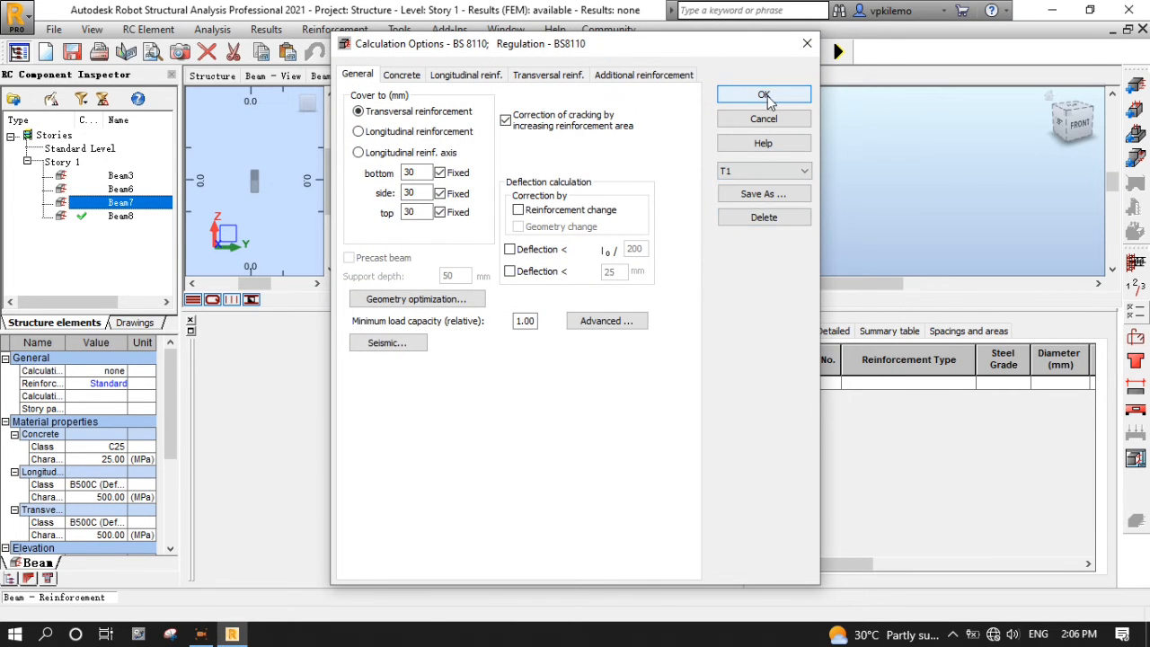
click(766, 96)
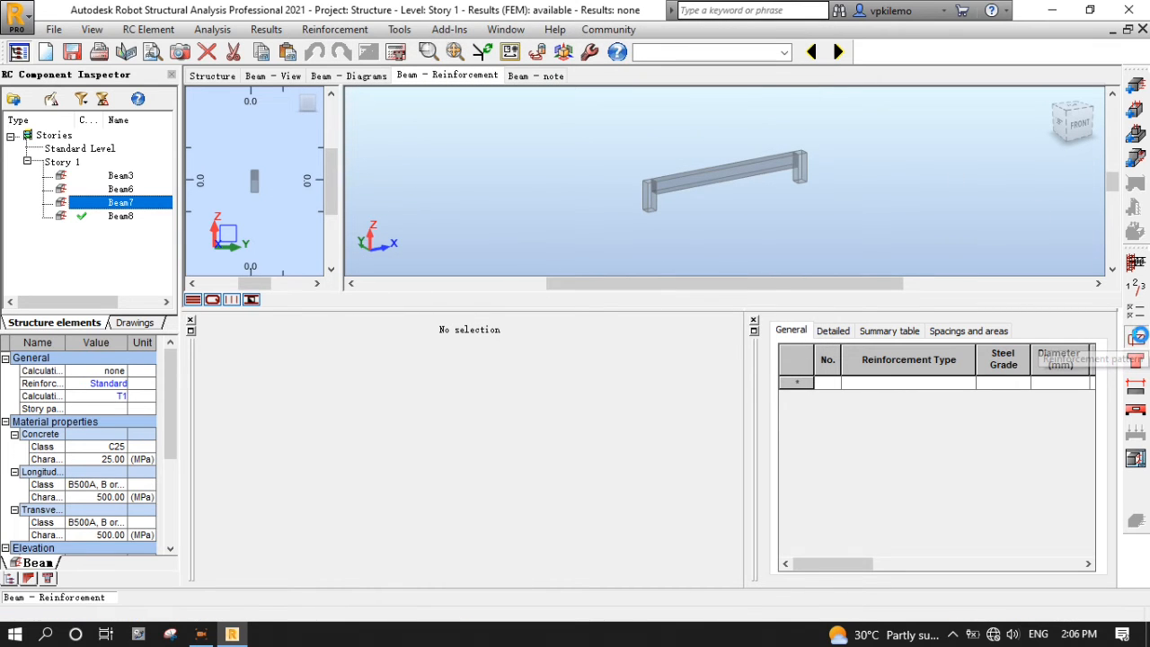
- Apply the saved T1 reinforcement pattern to Beam7
click(1137, 339)
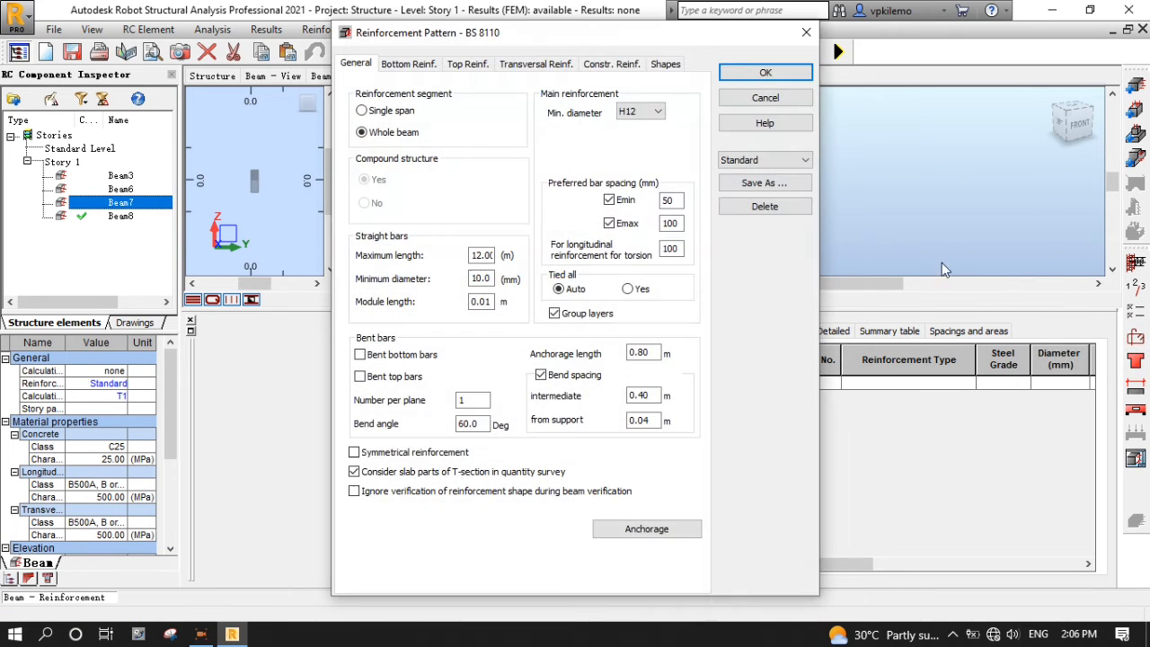
click(802, 160)
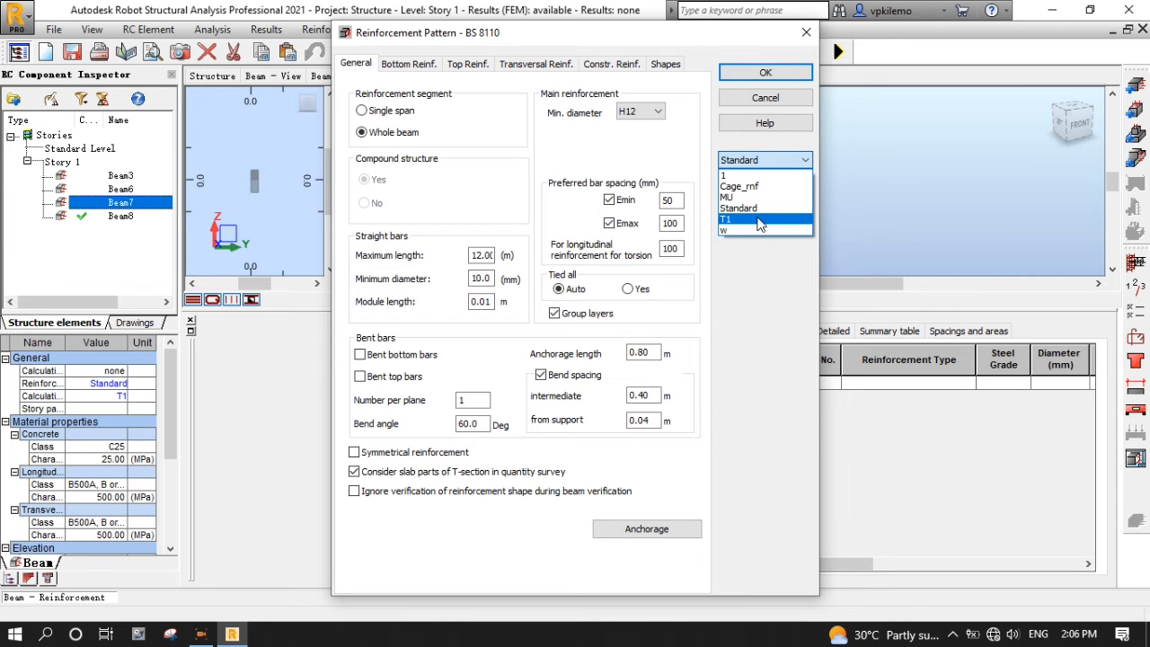
click(759, 221)
click(778, 73)
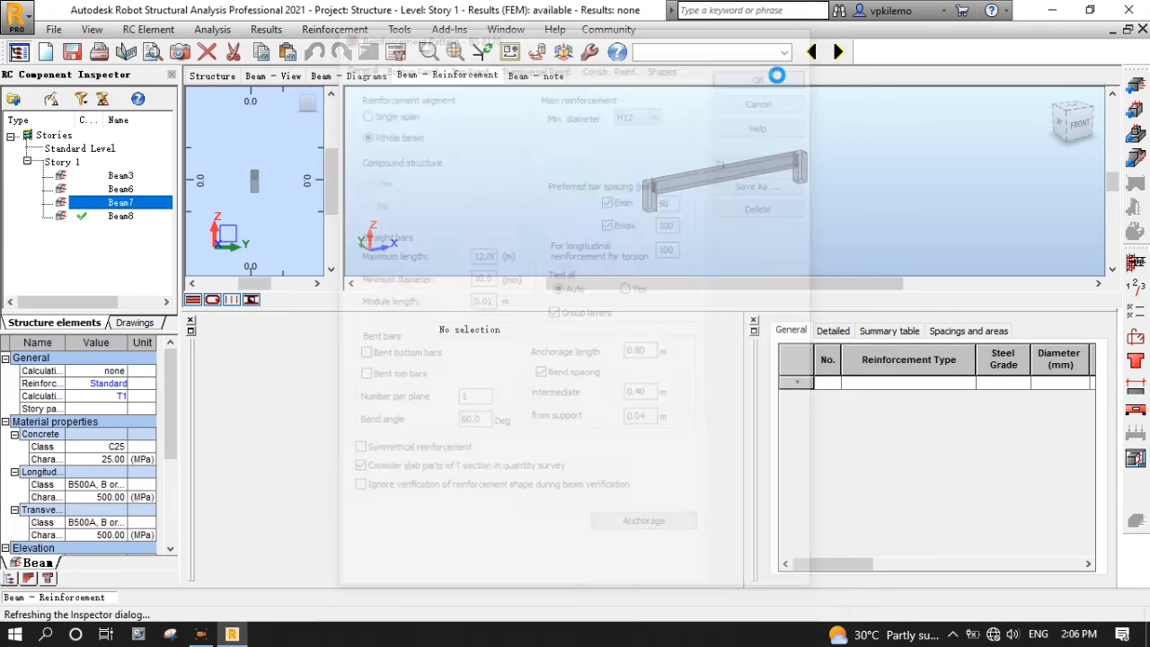
- Calculate Beam7's reinforcement
click(397, 52)
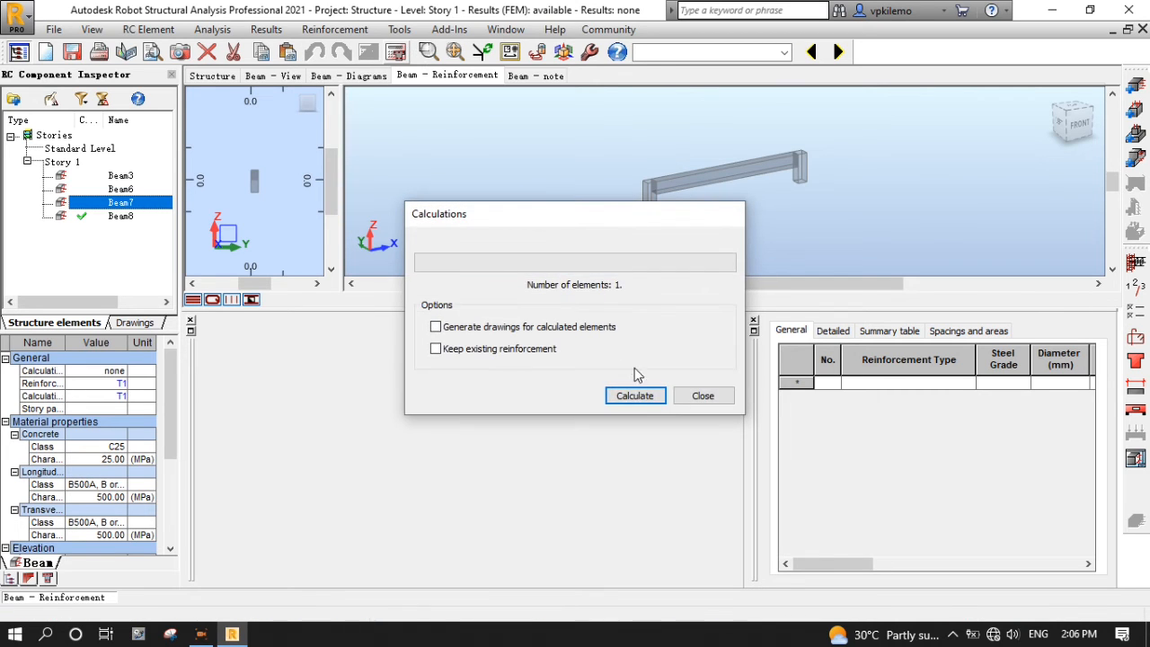
click(645, 396)
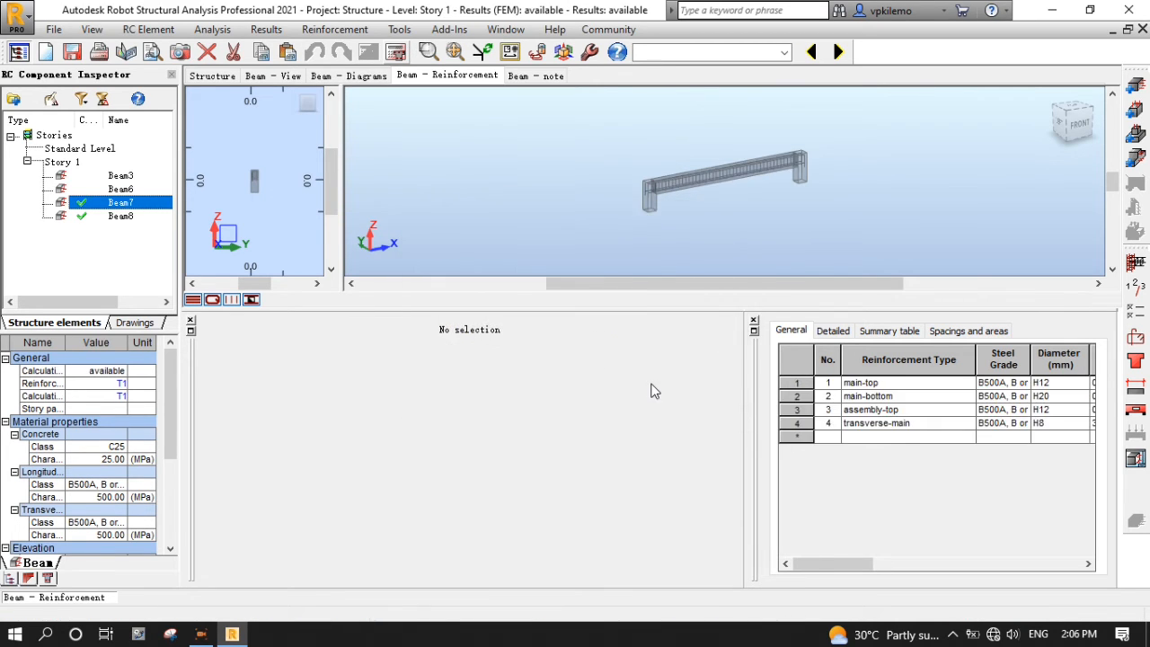
scroll(603, 216, up, 2)
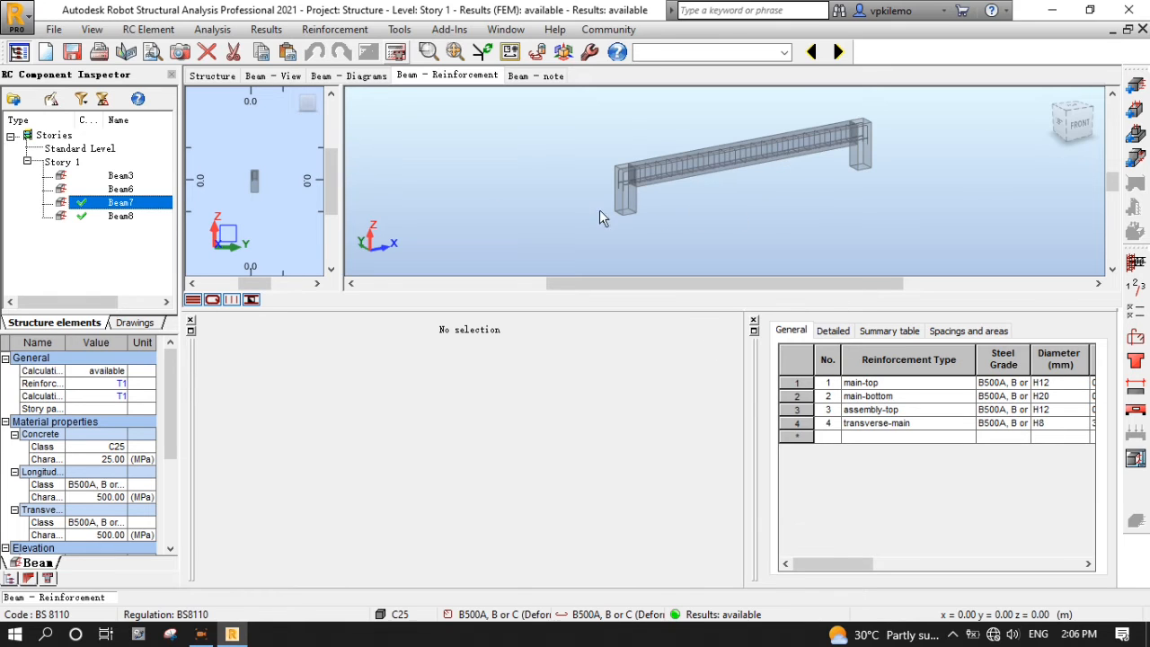
scroll(667, 185, up, 2)
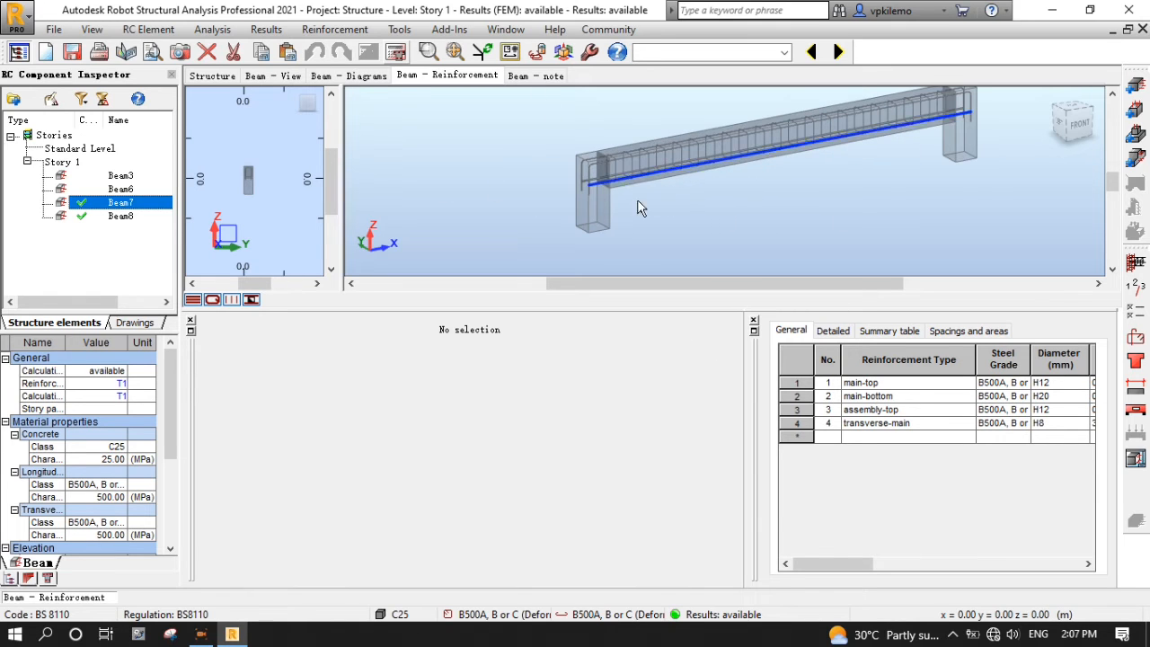
- Inspect Beam7's main-top, main-bottom H20, assembly-top and H8 stirrup bars, then switch to Beam6
click(798, 382)
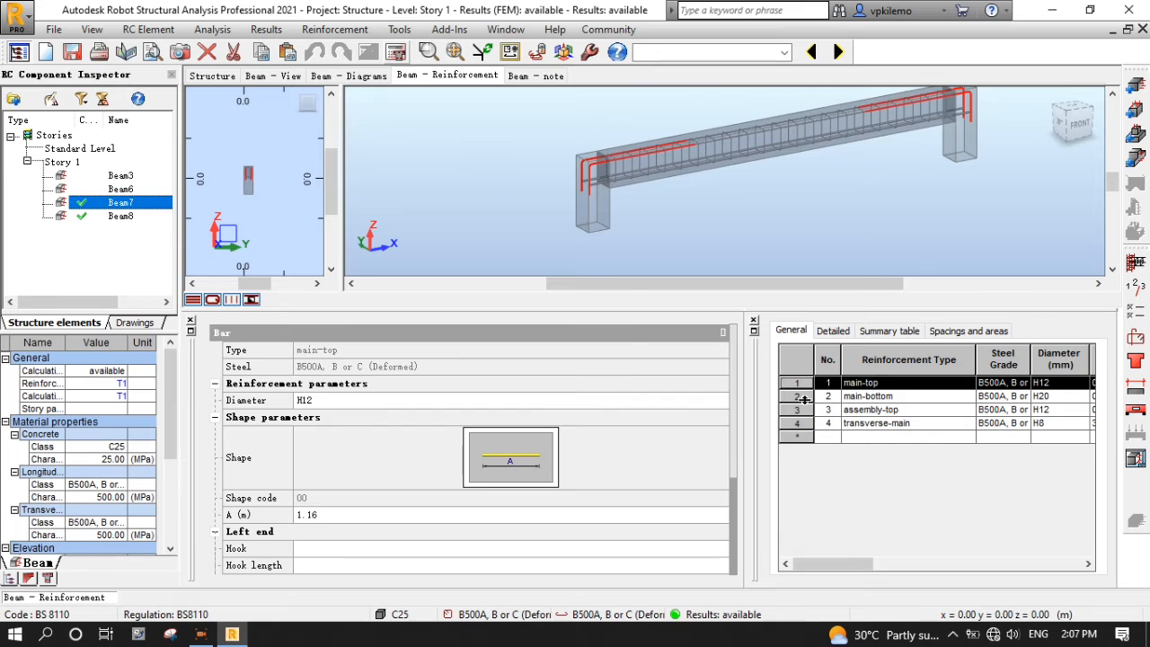
click(802, 397)
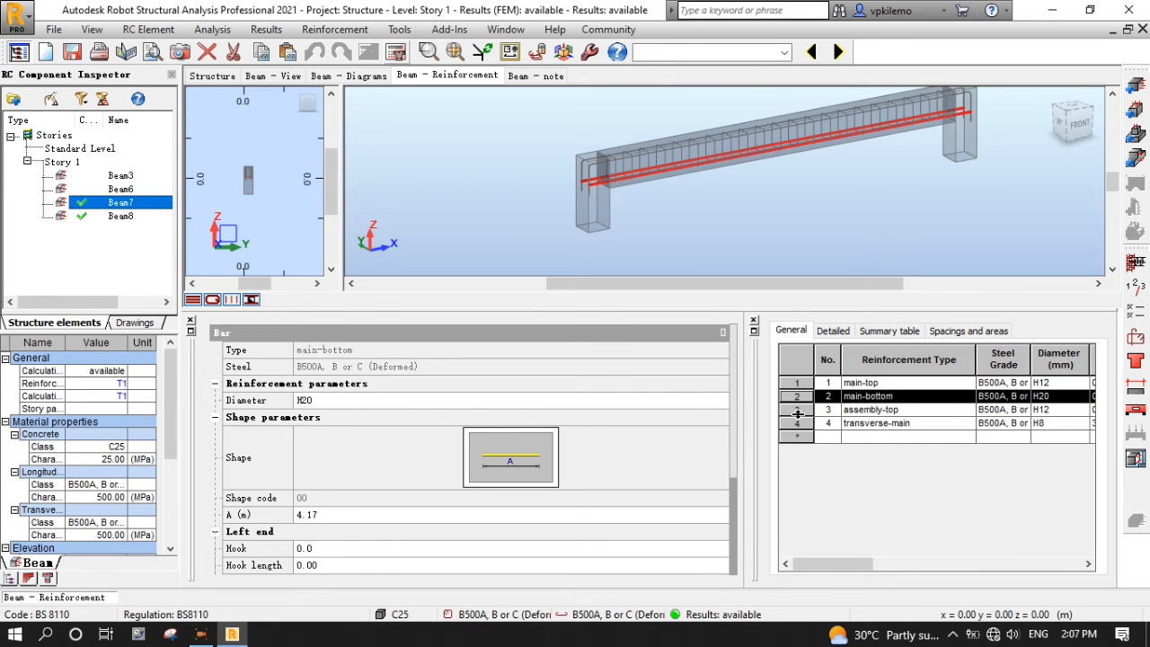
click(803, 409)
click(802, 422)
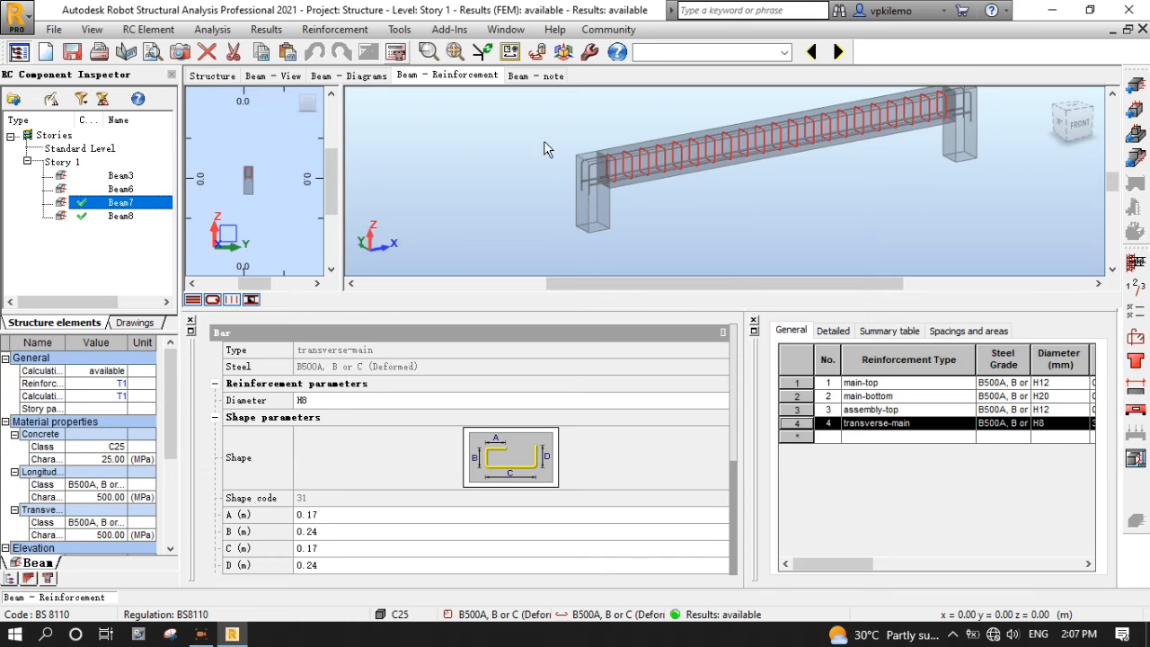
click(121, 188)
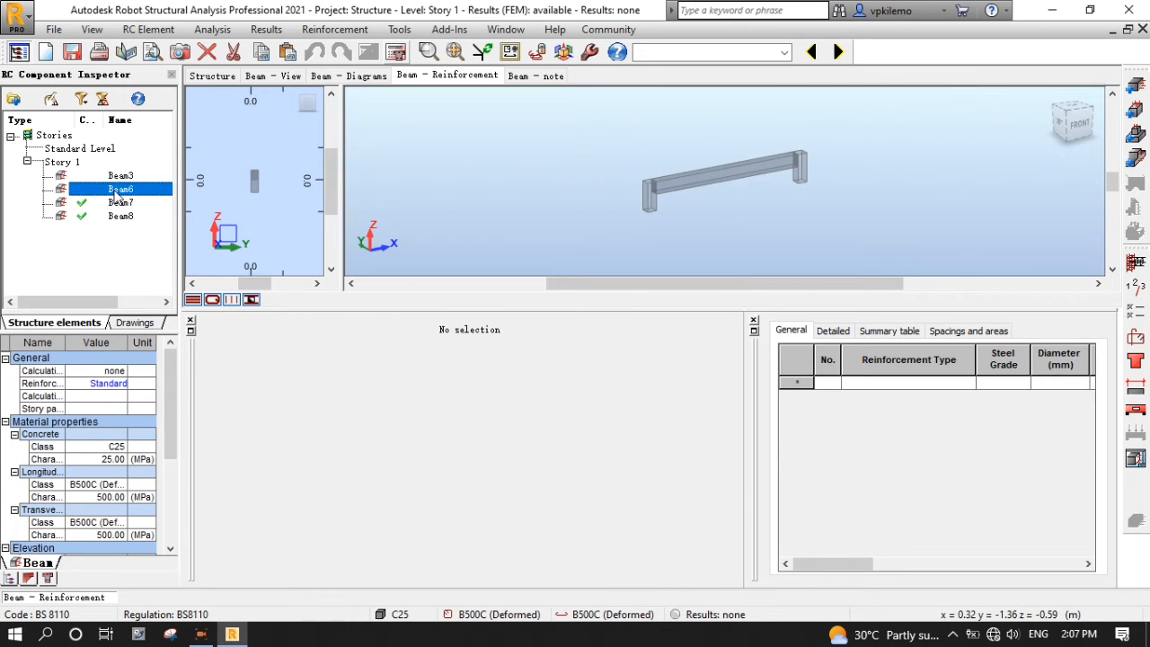
- Apply T1 calculation options and T1 reinforcement pattern to Beam6, then calculate its reinforcement
click(1136, 338)
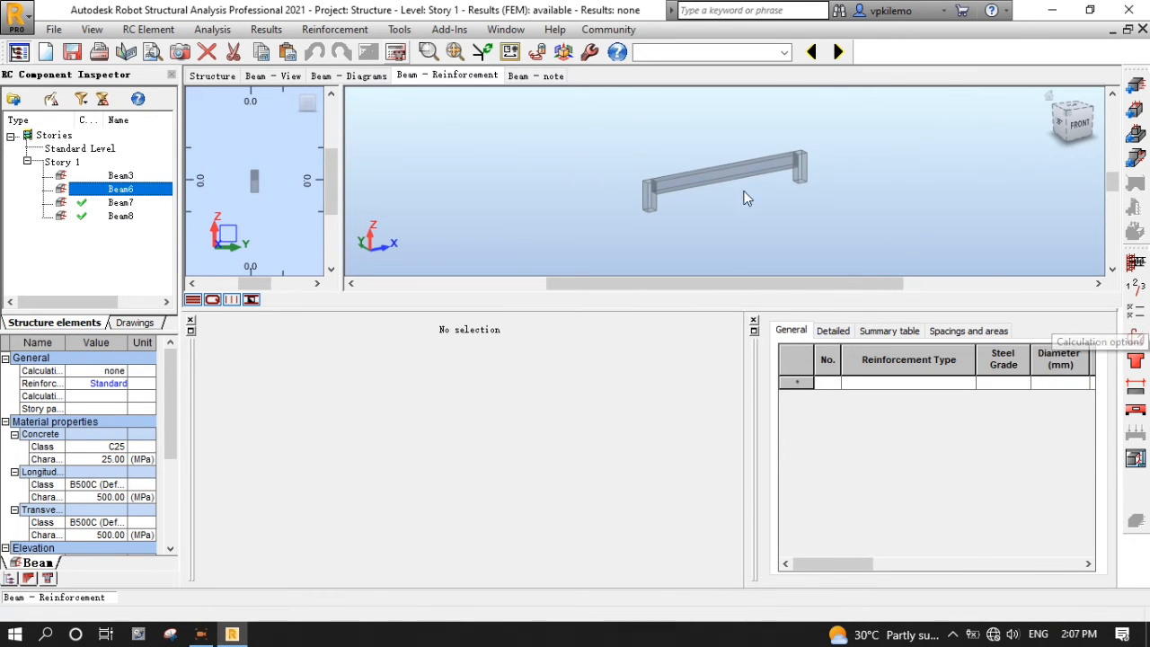
click(804, 171)
click(755, 221)
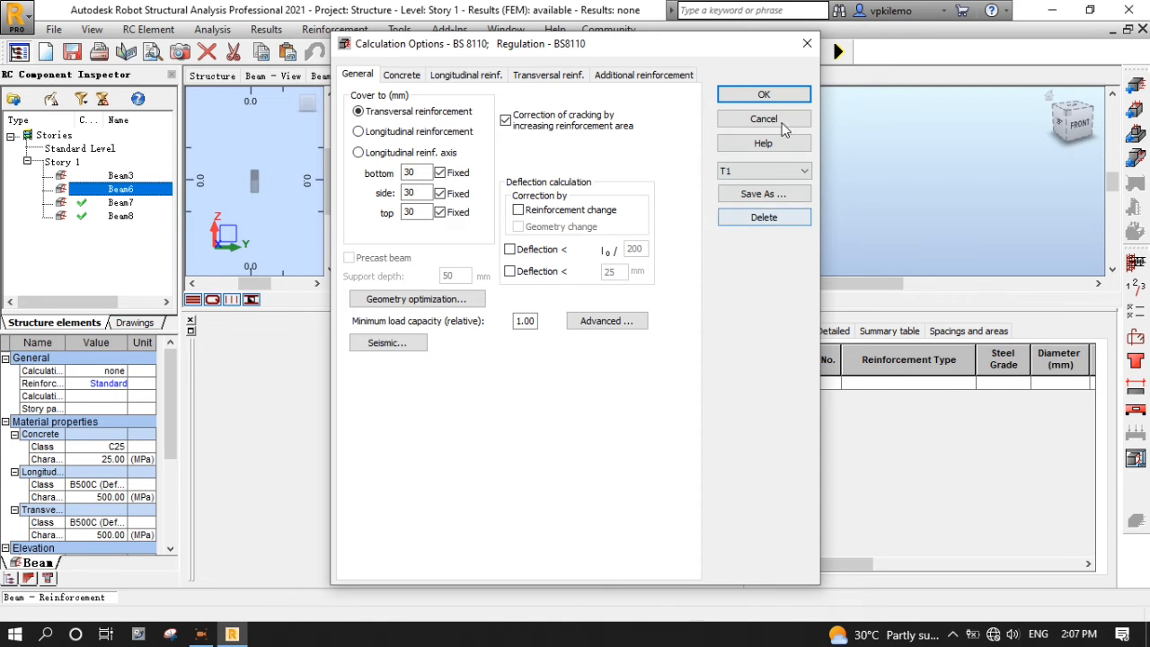
click(774, 95)
click(1136, 338)
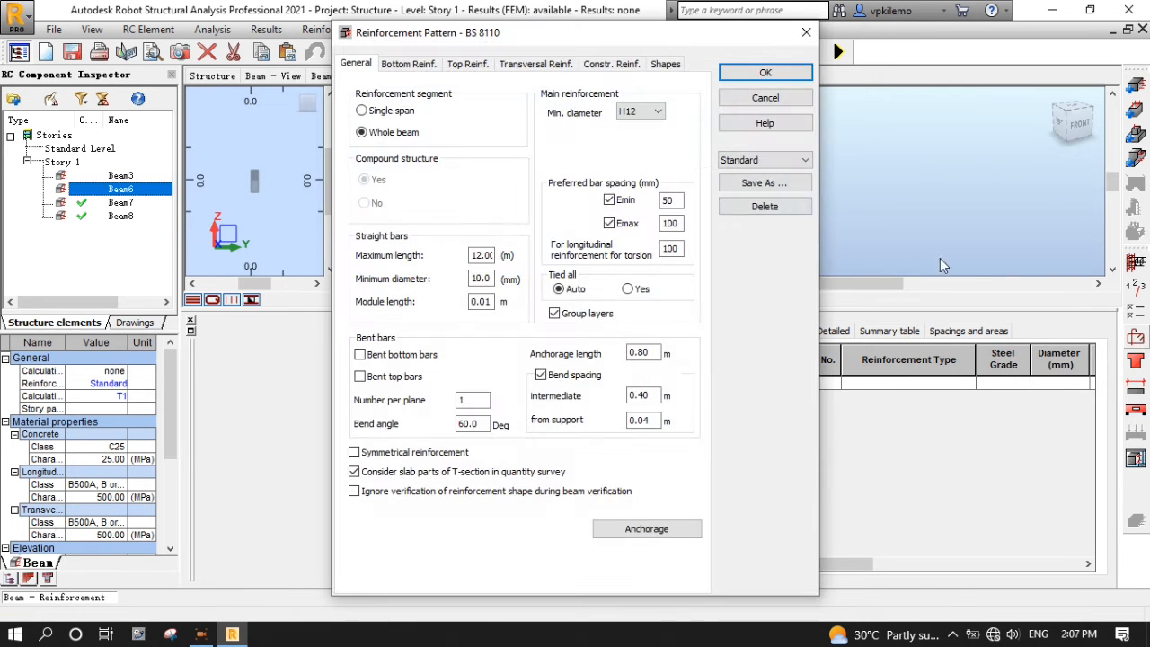
click(802, 162)
click(755, 221)
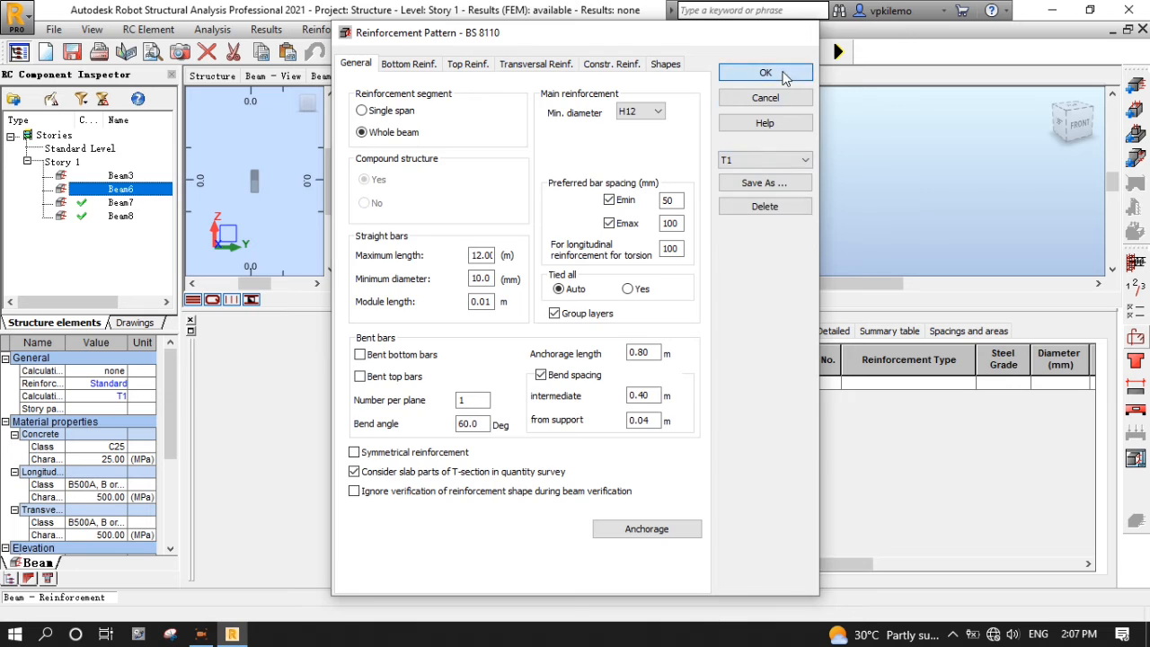
click(784, 73)
click(401, 54)
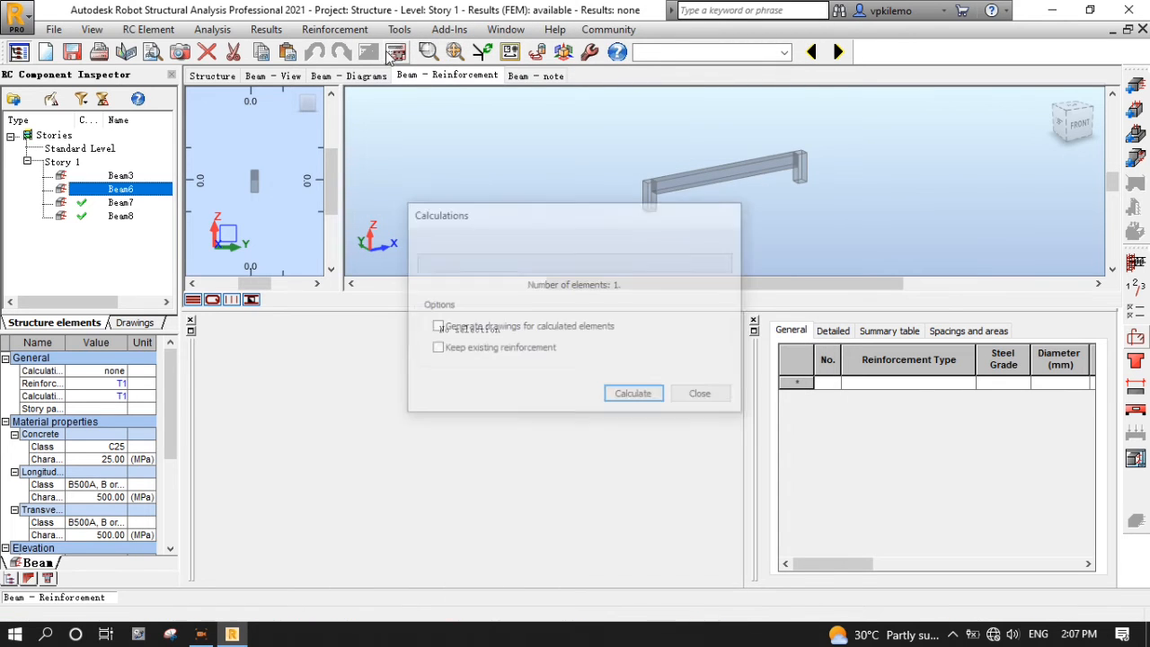
click(629, 392)
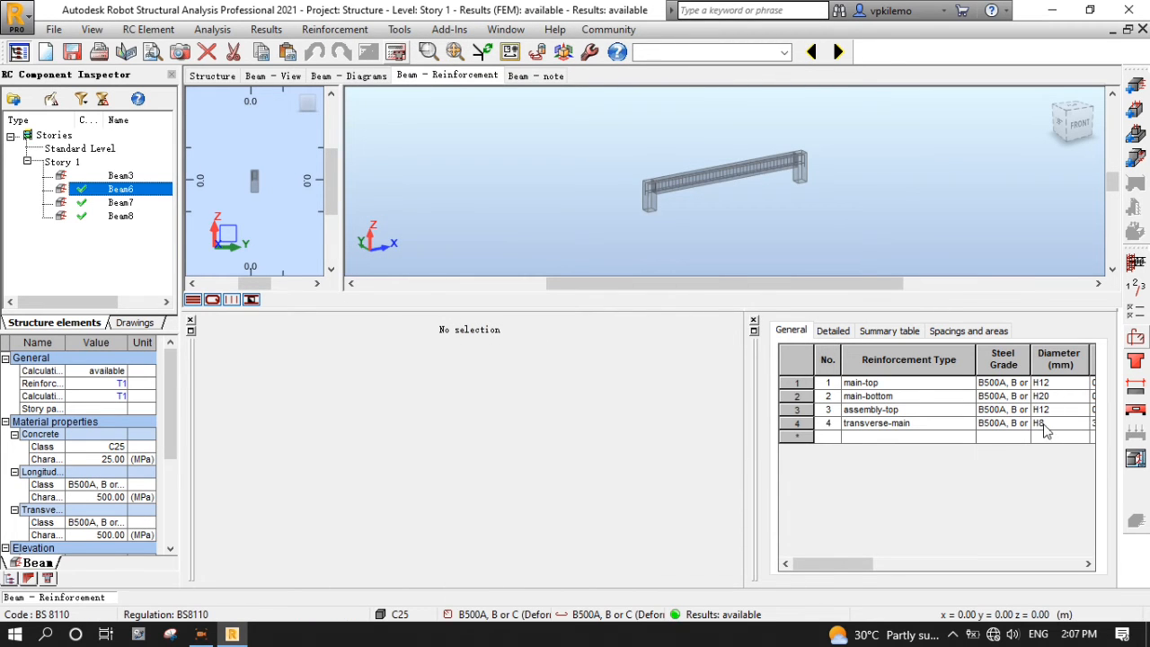
- Switch to Beam3, apply T1 calculation options and reinforcement pattern, and calculate it
click(119, 175)
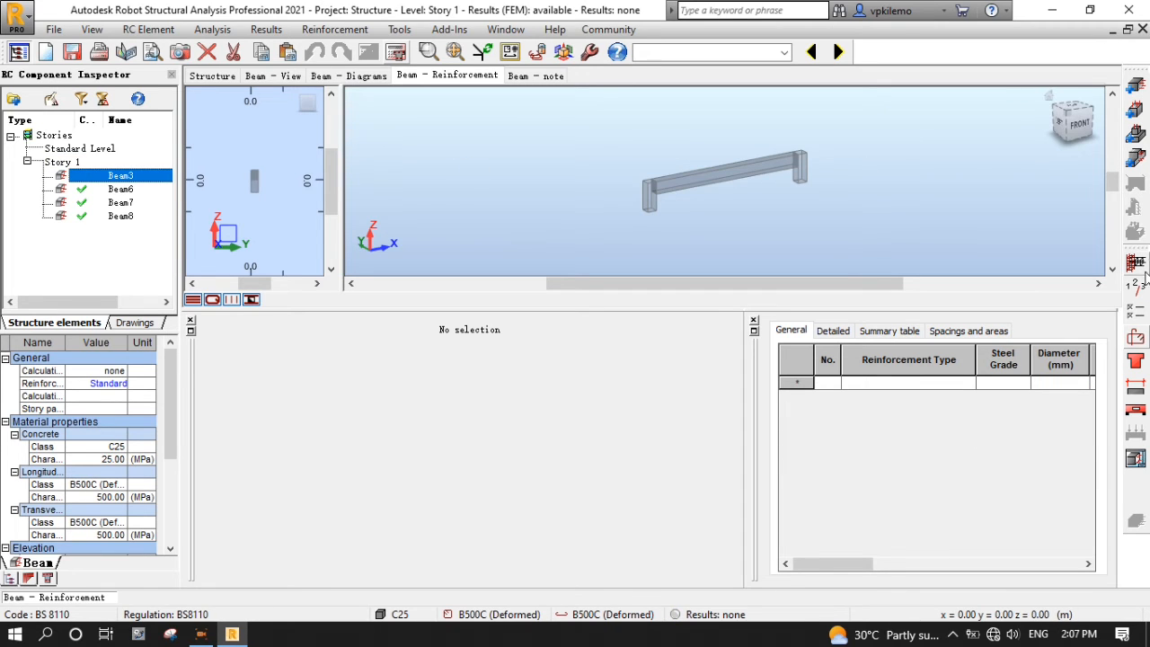
click(1141, 319)
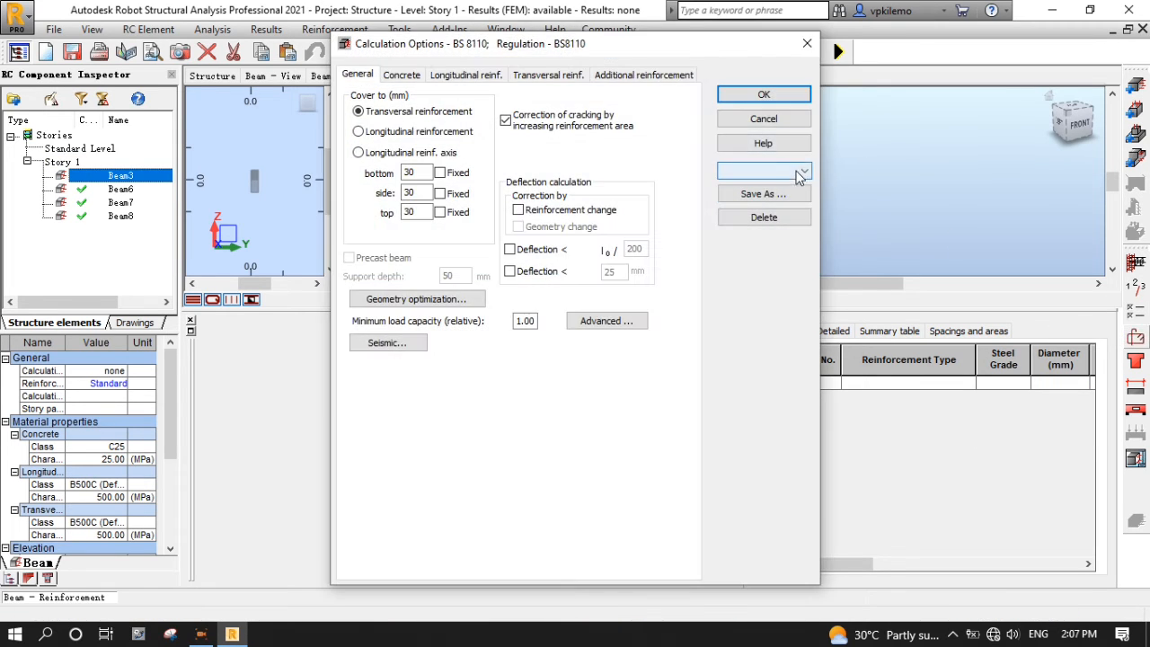
click(800, 177)
click(773, 232)
click(783, 101)
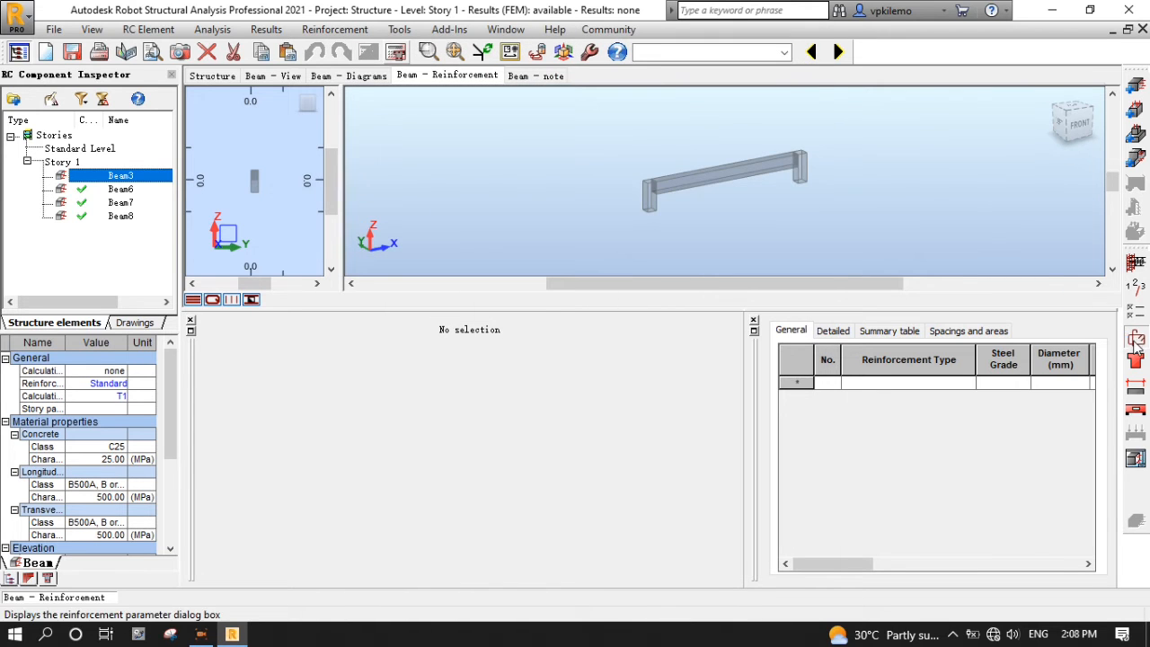
click(1136, 337)
click(805, 159)
click(737, 218)
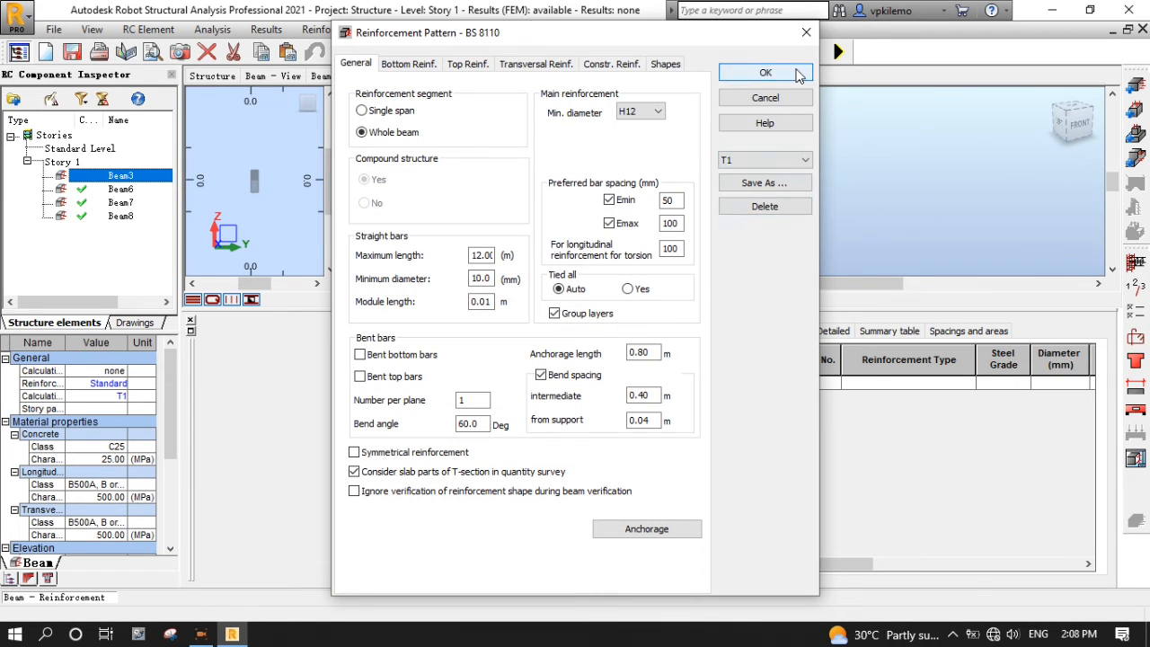
click(766, 72)
click(399, 56)
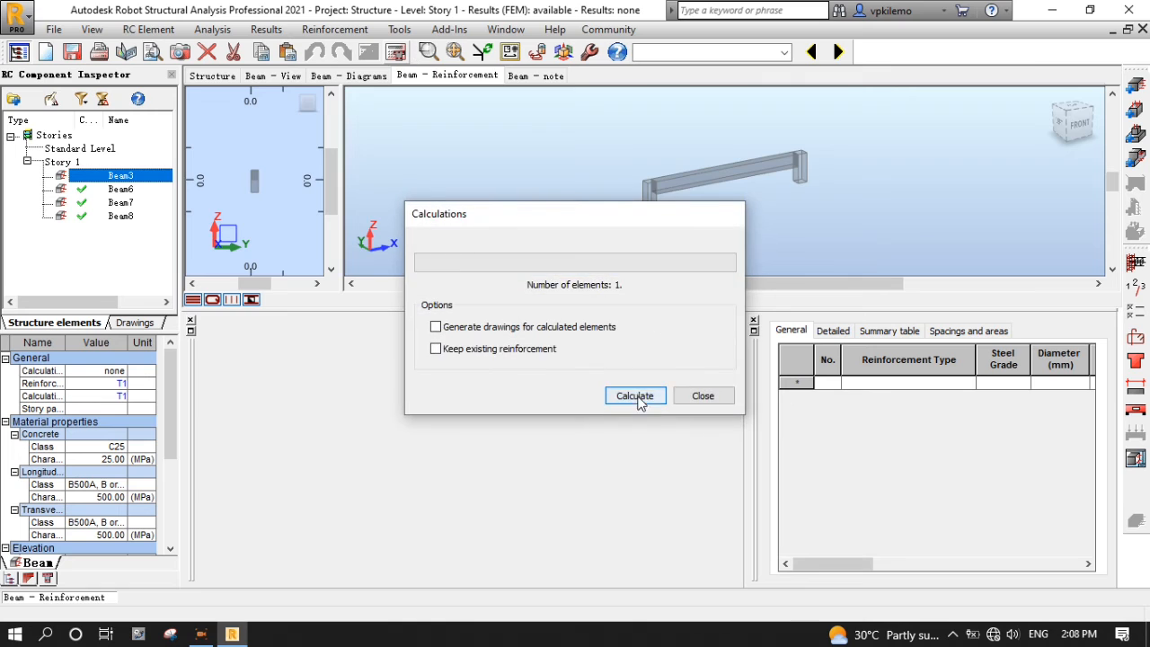
click(637, 397)
- Return from the beam design view to the 3D structure model
scroll(713, 170, up, 5)
scroll(514, 152, down, 1)
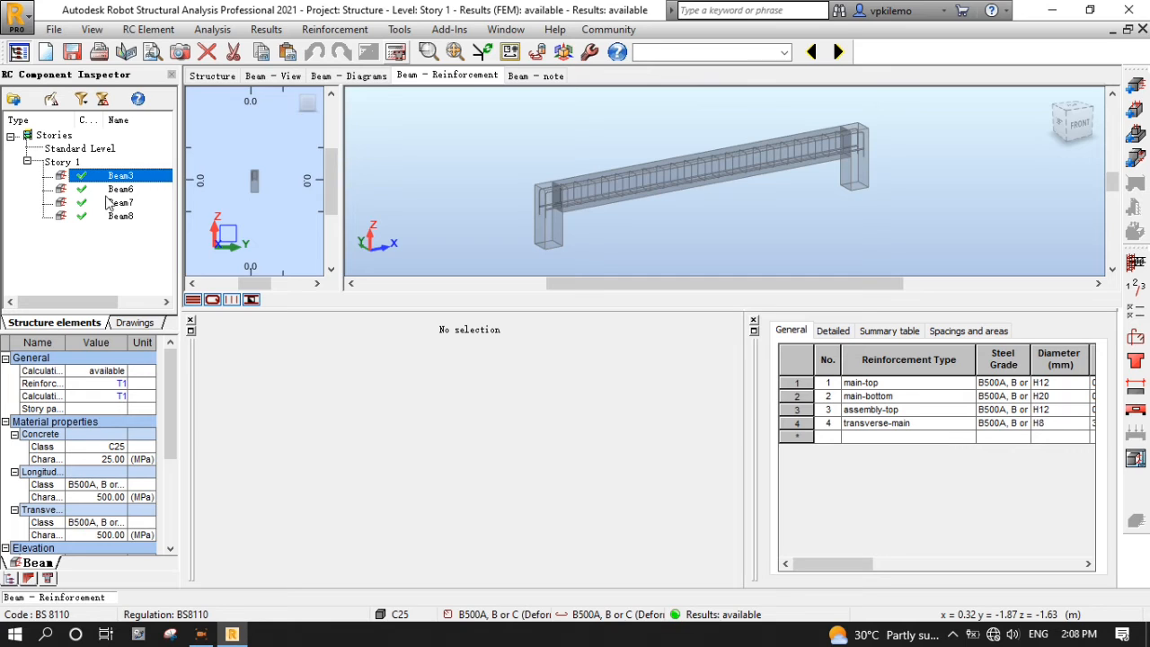
click(214, 75)
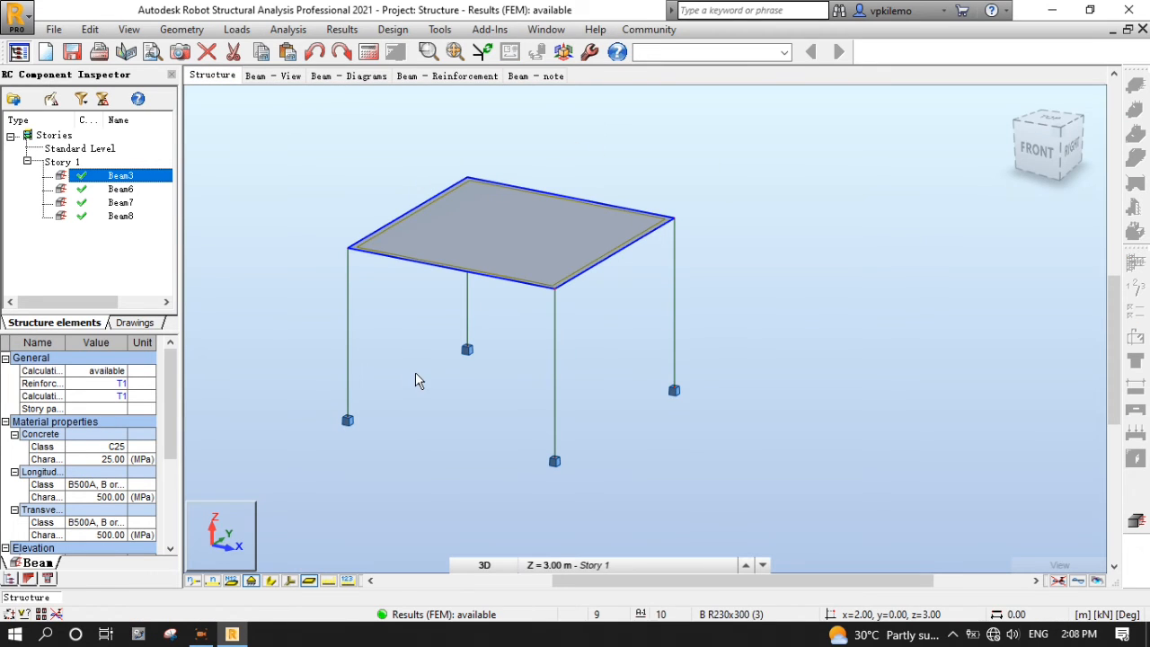
- Clear the selection and select all bars with the C R230x230 column section
click(784, 52)
click(773, 87)
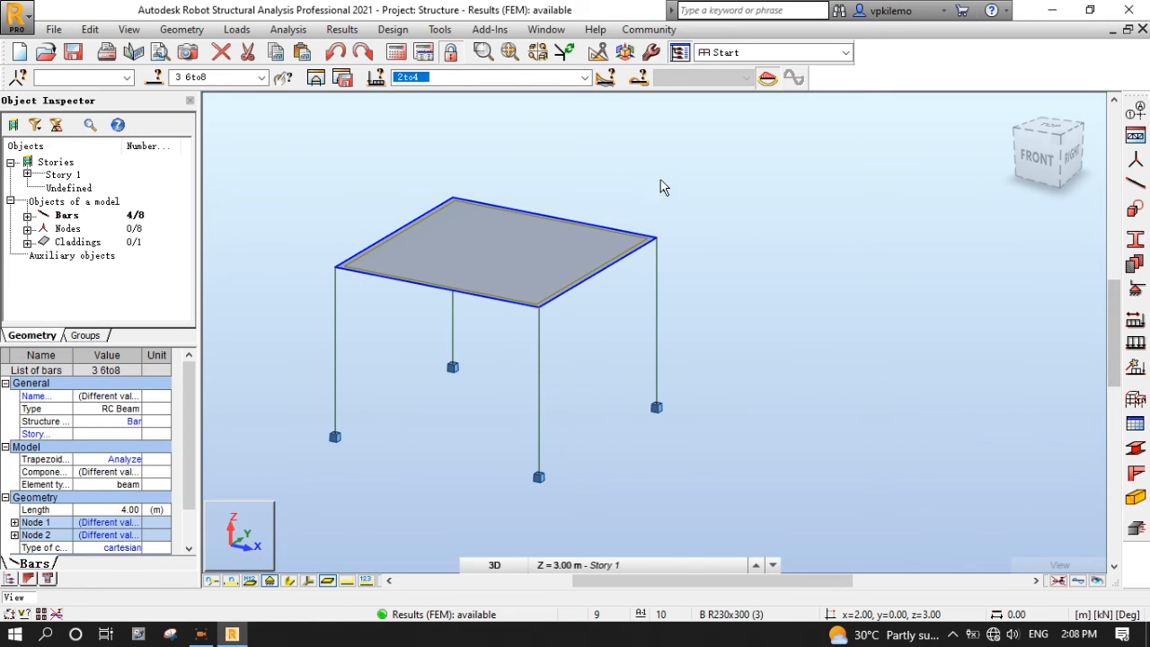
click(708, 319)
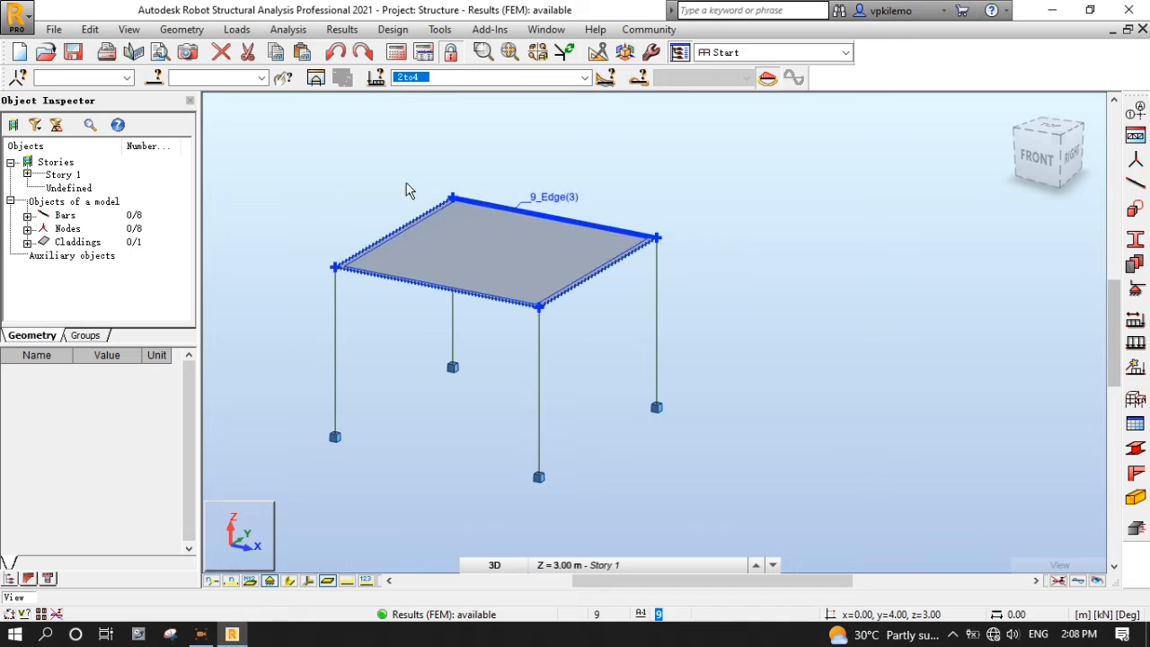
click(155, 77)
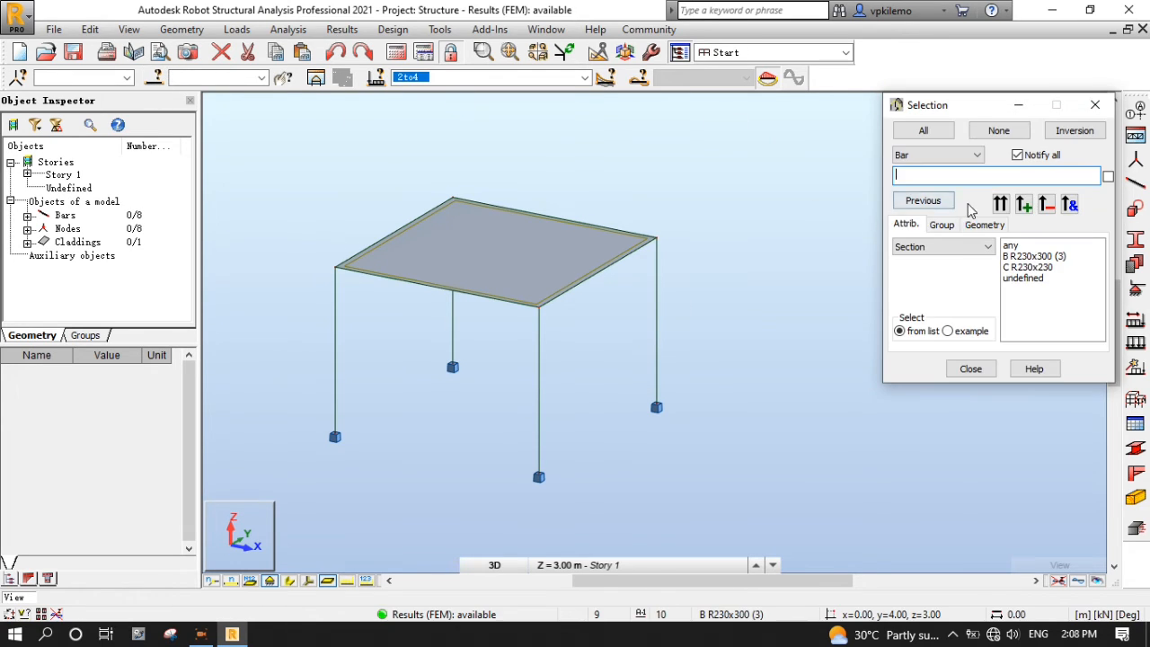
click(1025, 267)
click(1001, 204)
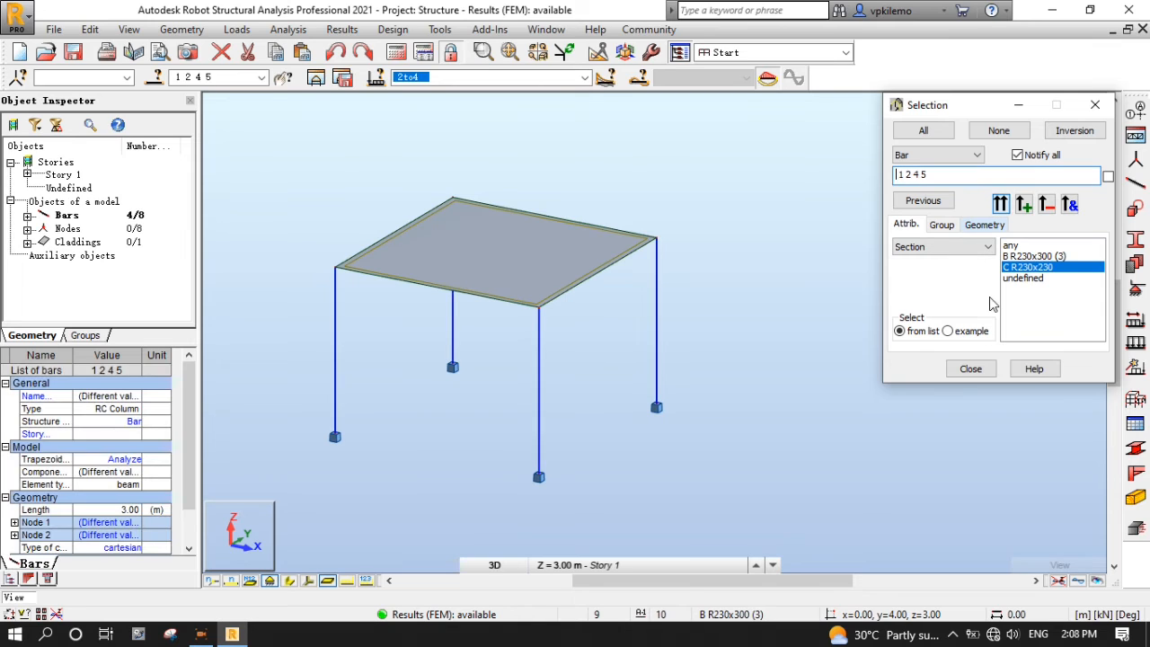
- Send the selected C R230x230 columns to RC reinforcement design, accepting the default column parameters
click(971, 369)
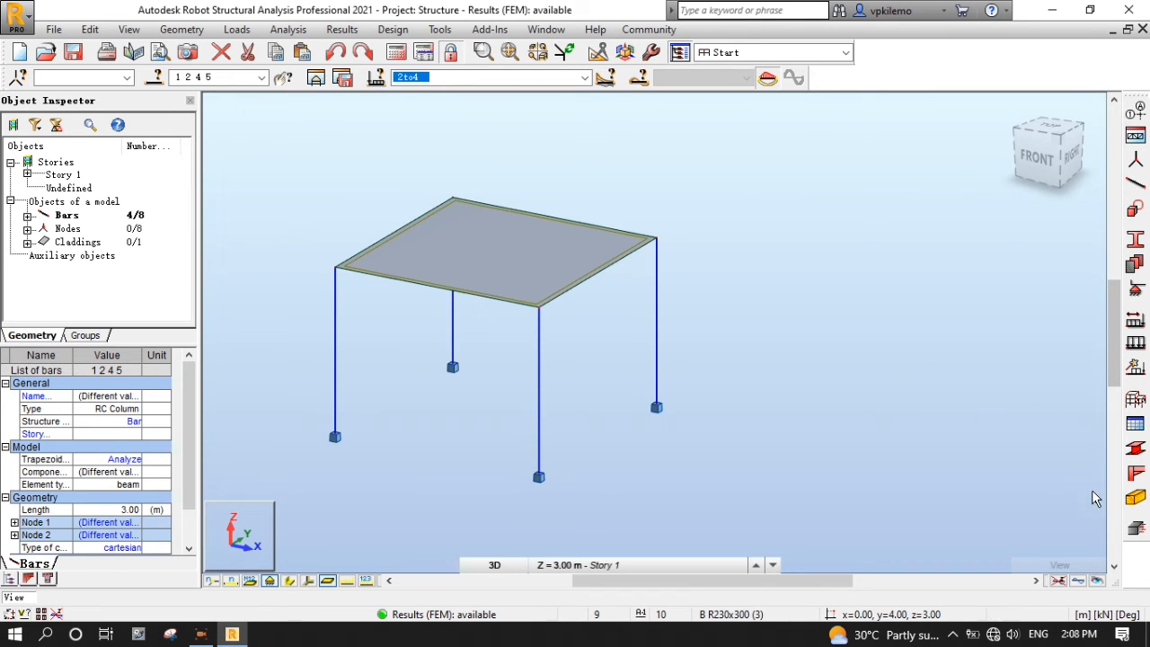
click(1137, 531)
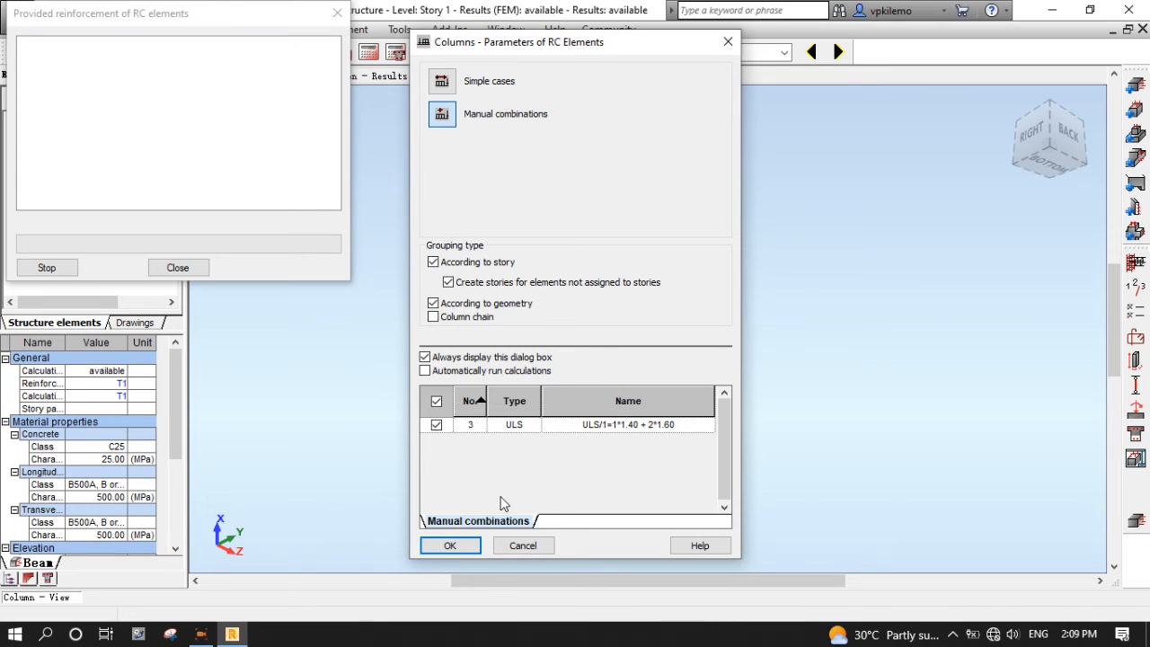
click(449, 546)
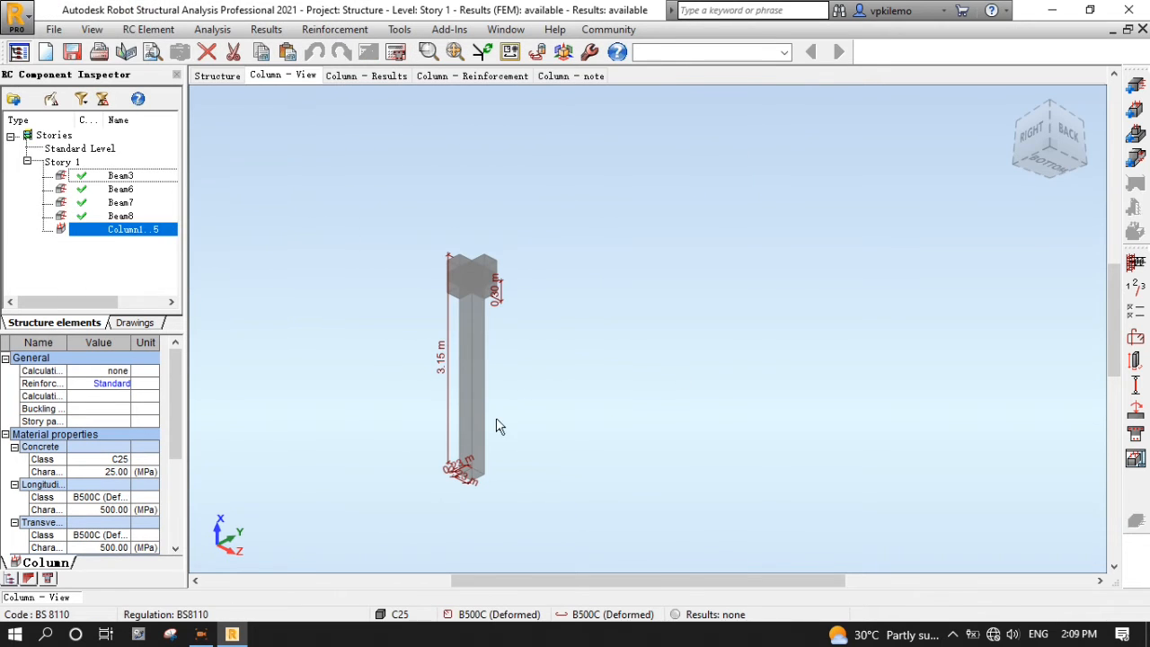
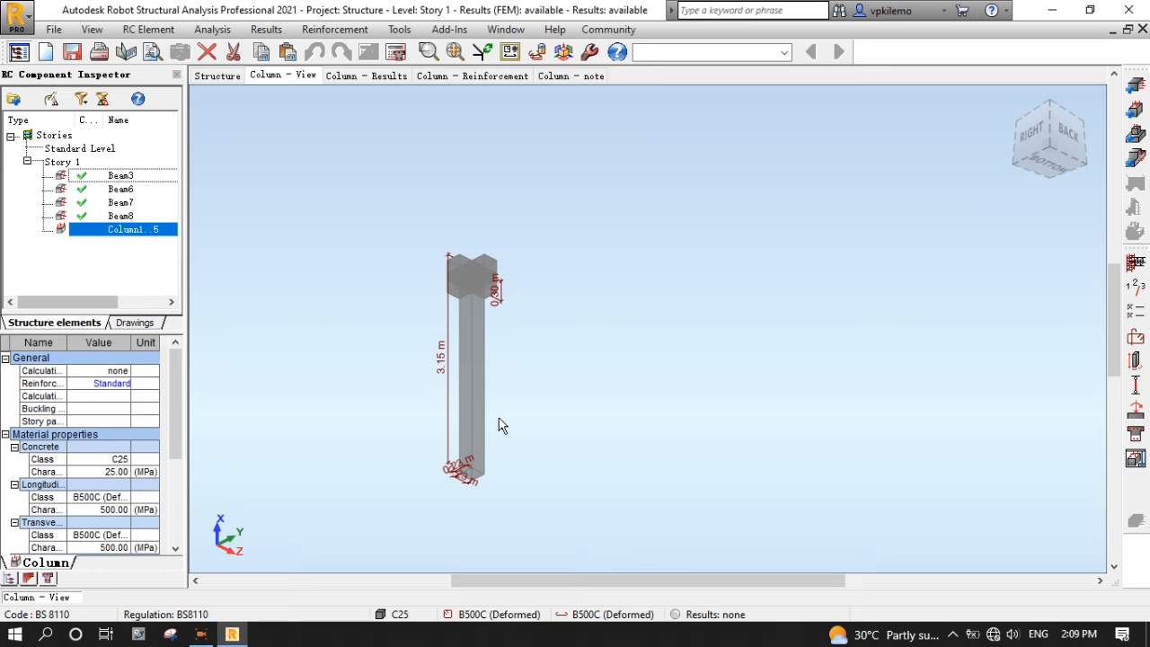
- Display bar numbers on the full 3-D structure, then go back to the Column1..5 view
click(218, 76)
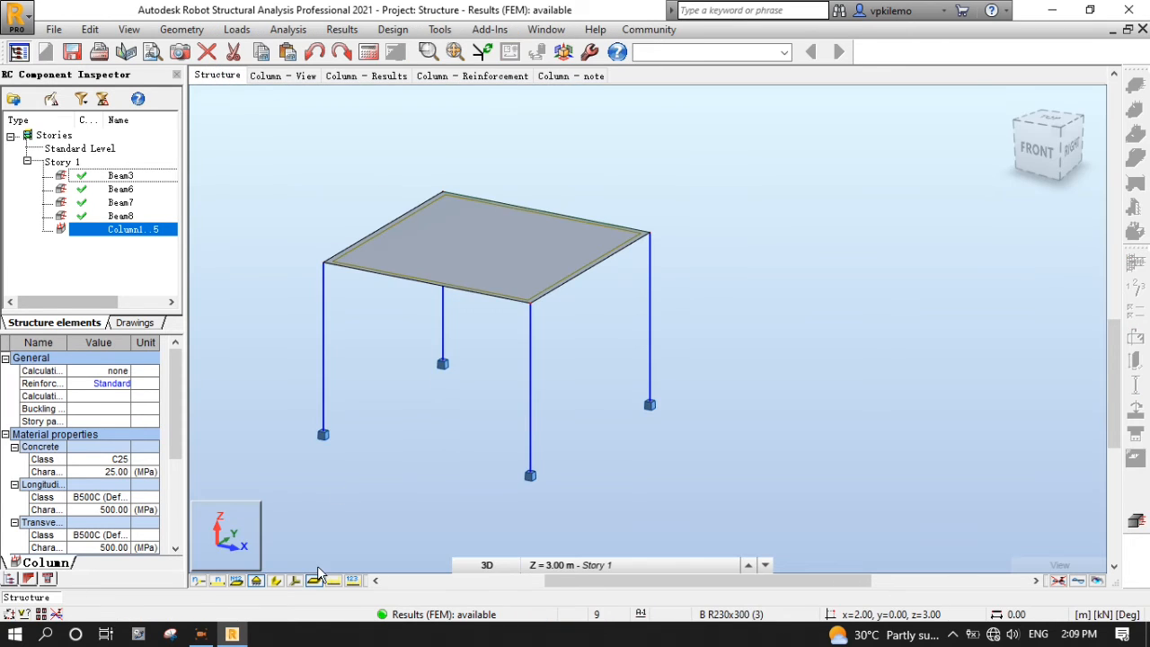
click(216, 581)
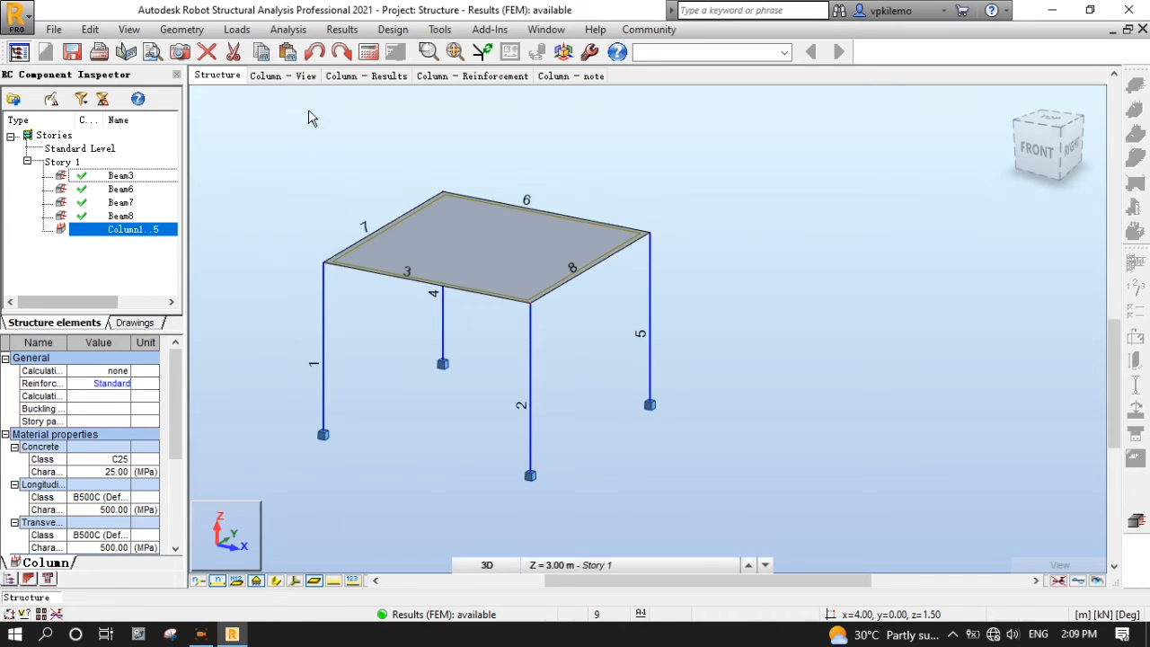
click(304, 78)
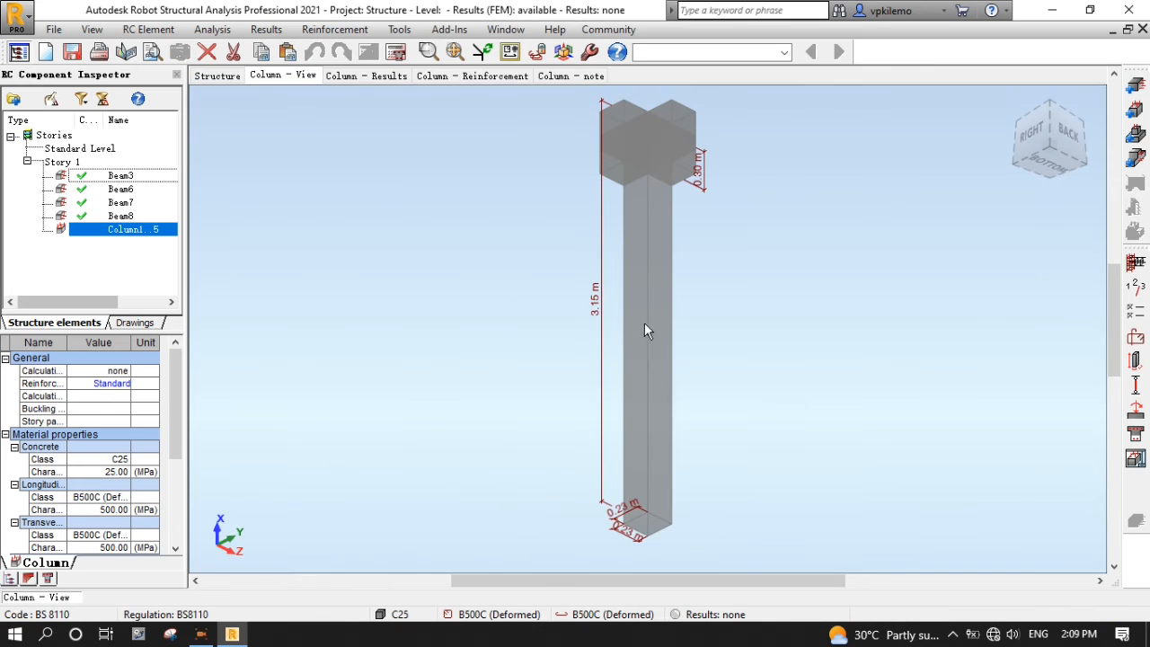
- In the column calculation options, fix the 30 mm cover and set longitudinal steel to B500A, B or C
click(1139, 312)
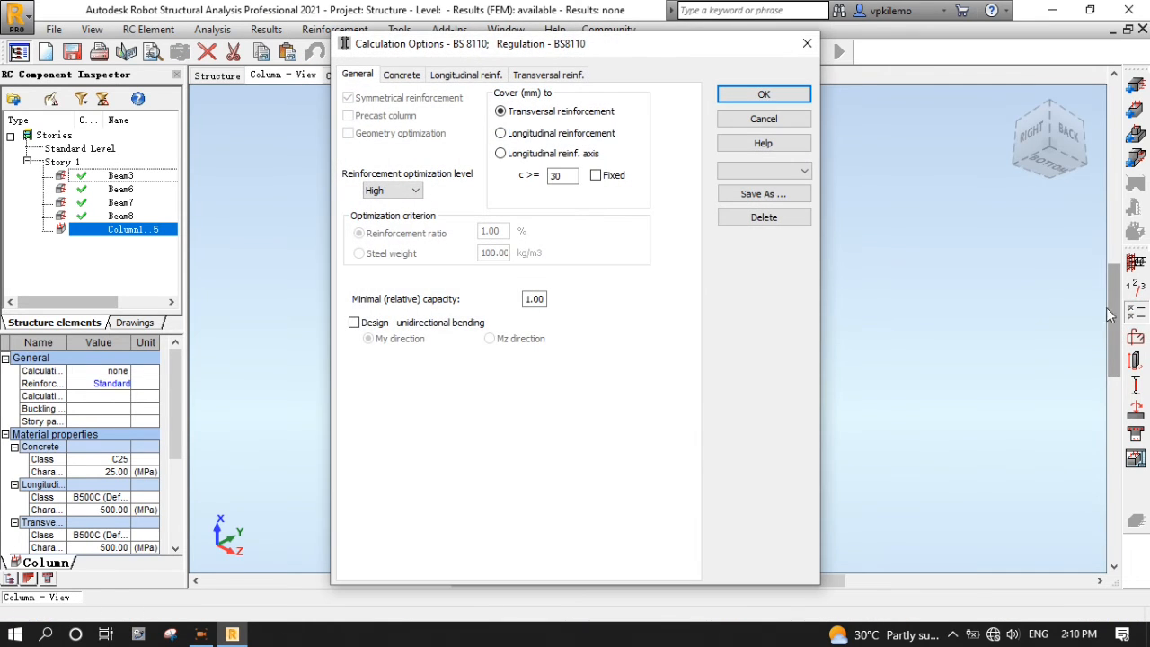
click(596, 175)
click(402, 76)
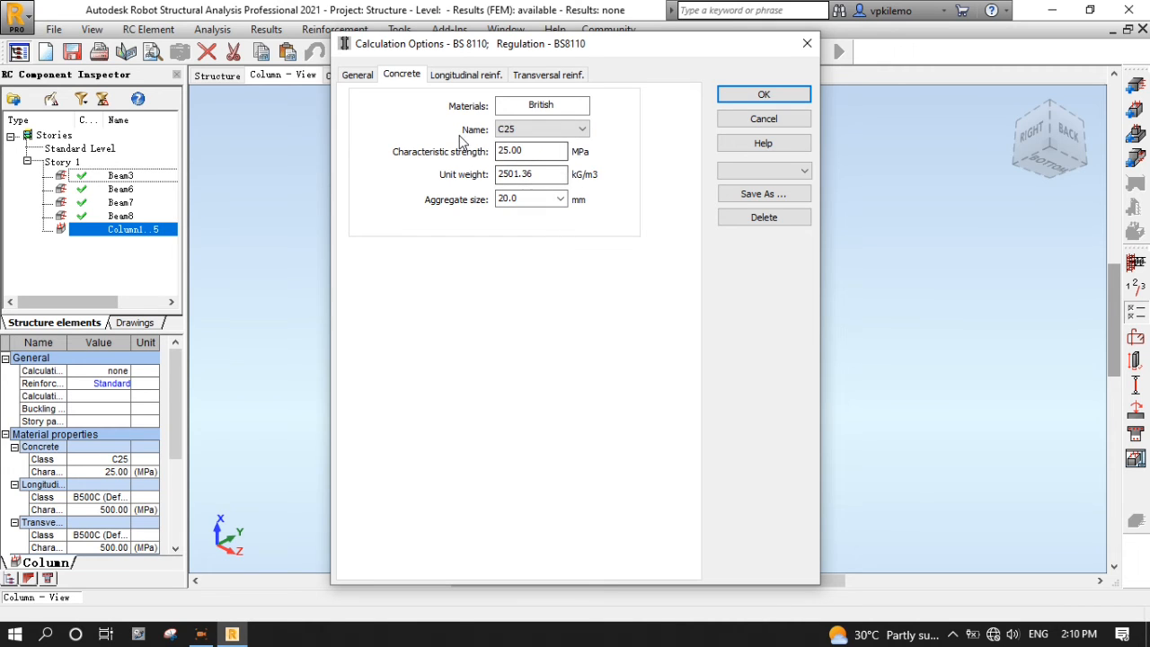
click(458, 76)
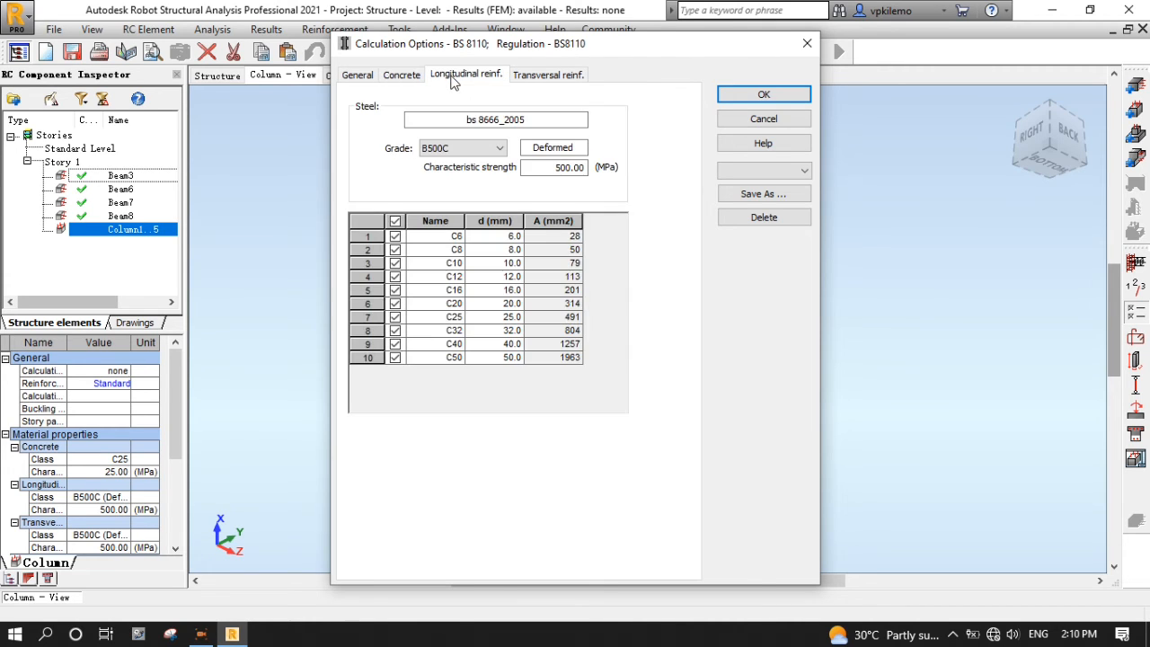
click(477, 149)
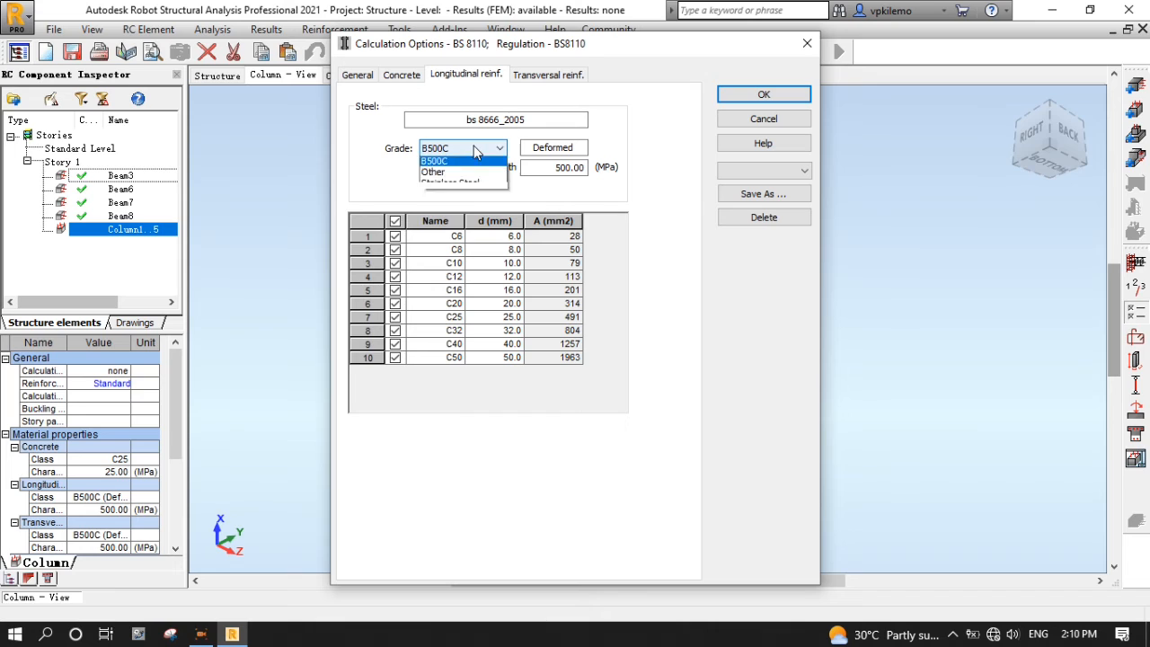
click(478, 182)
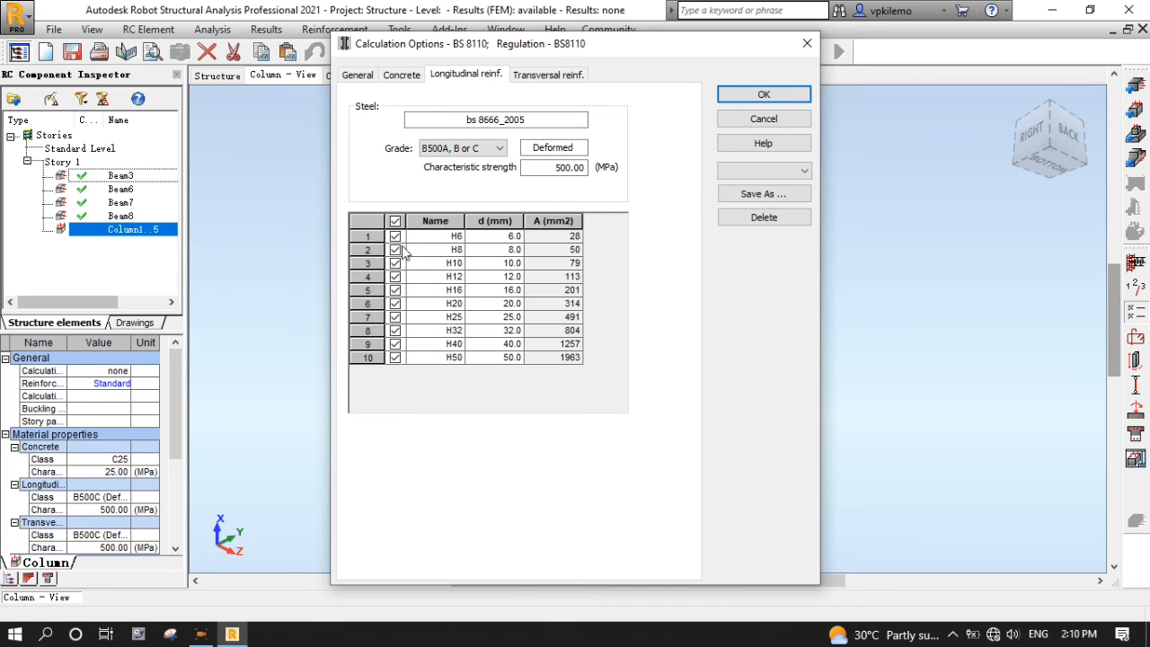
- Set transversal steel to B500A, B or C and save the calculation options as T1
click(548, 73)
click(477, 148)
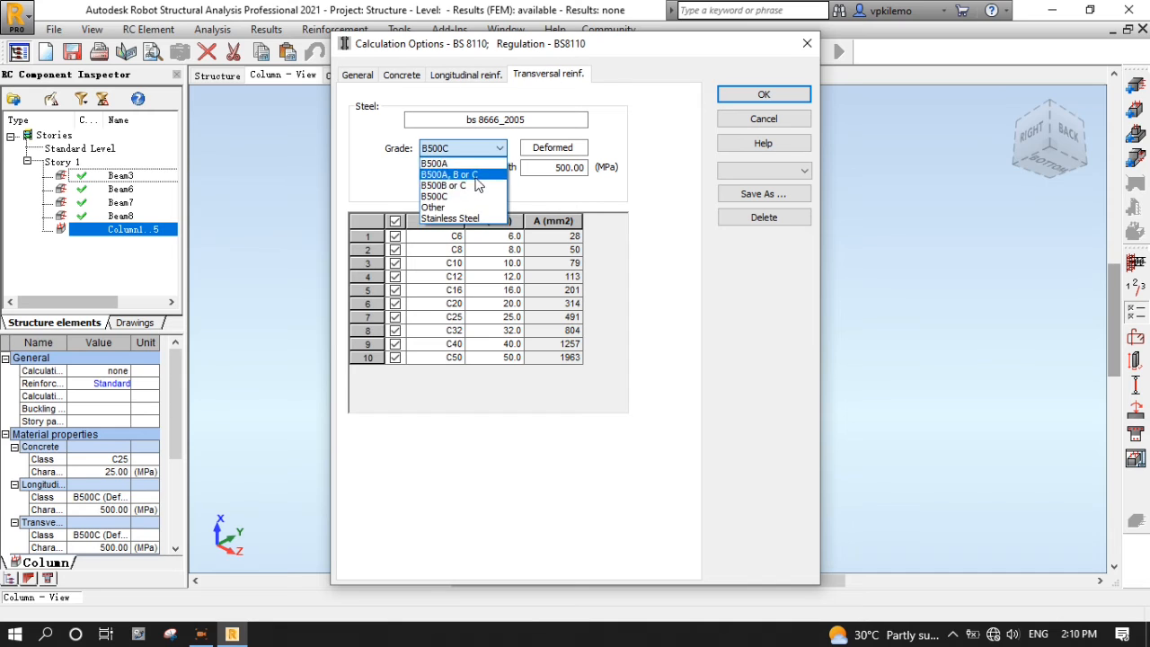
click(463, 174)
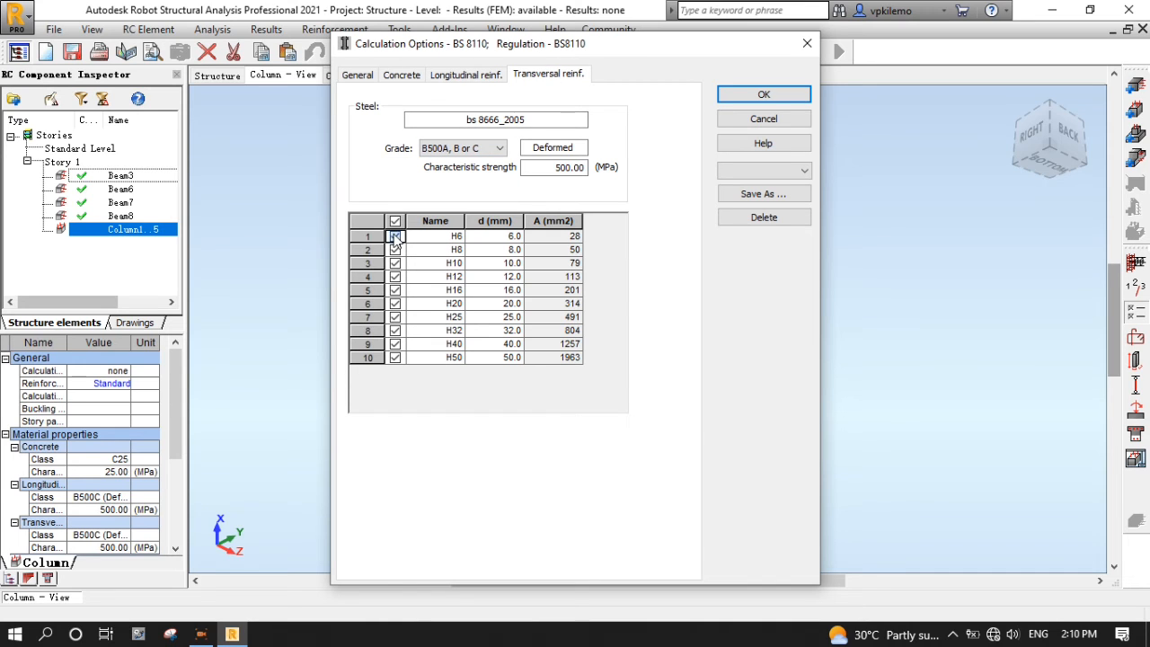
click(758, 193)
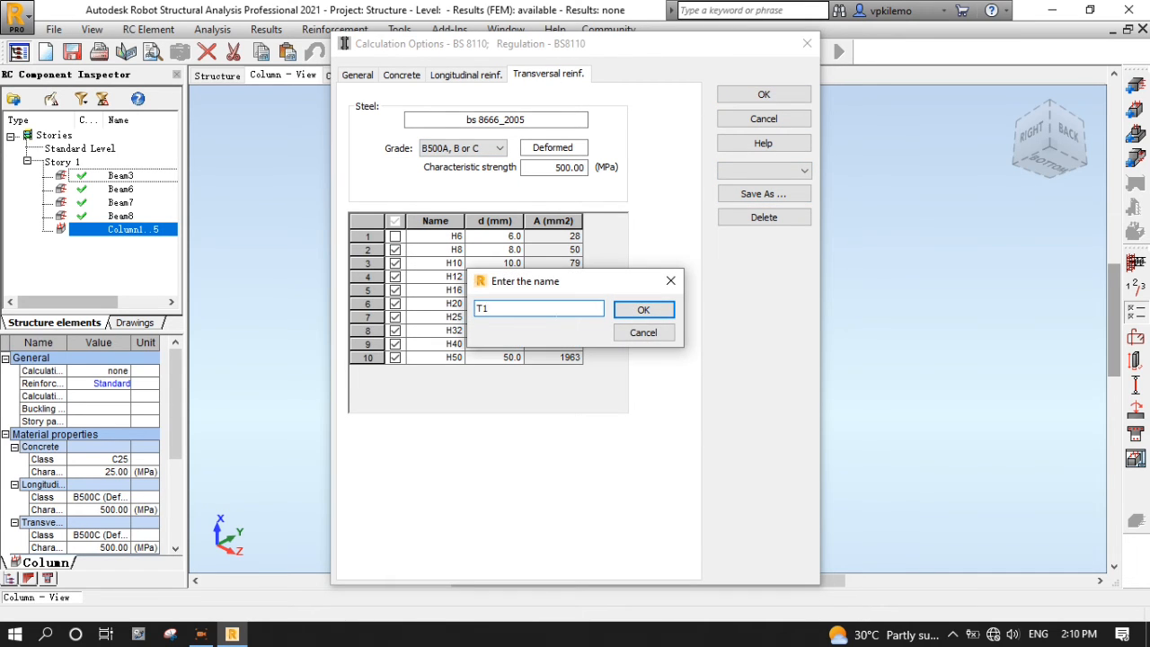
text(T1)
click(643, 309)
click(763, 93)
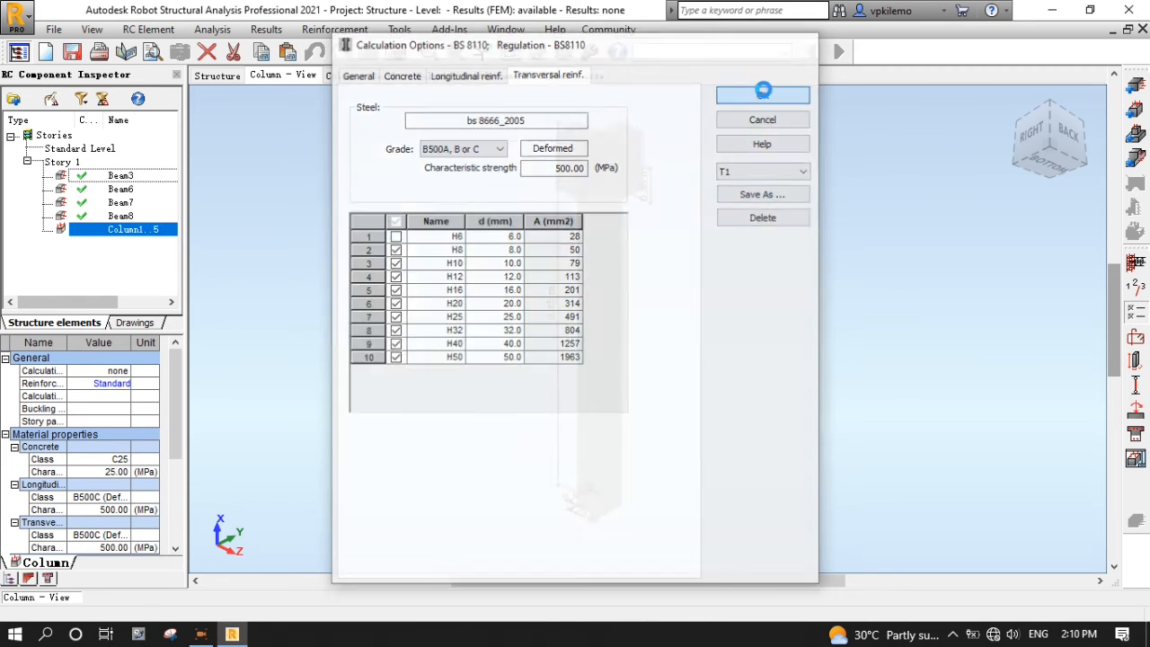
- In the reinforcement pattern, keep corner bars on Auto and choose the single square tie section
click(1137, 340)
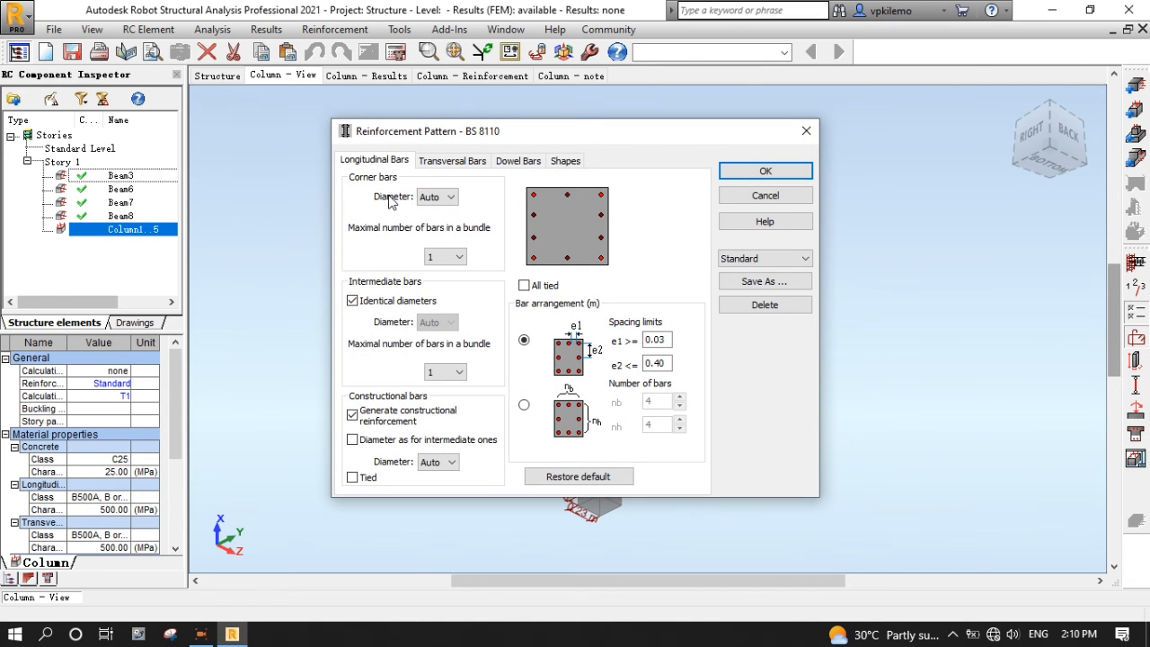
click(449, 198)
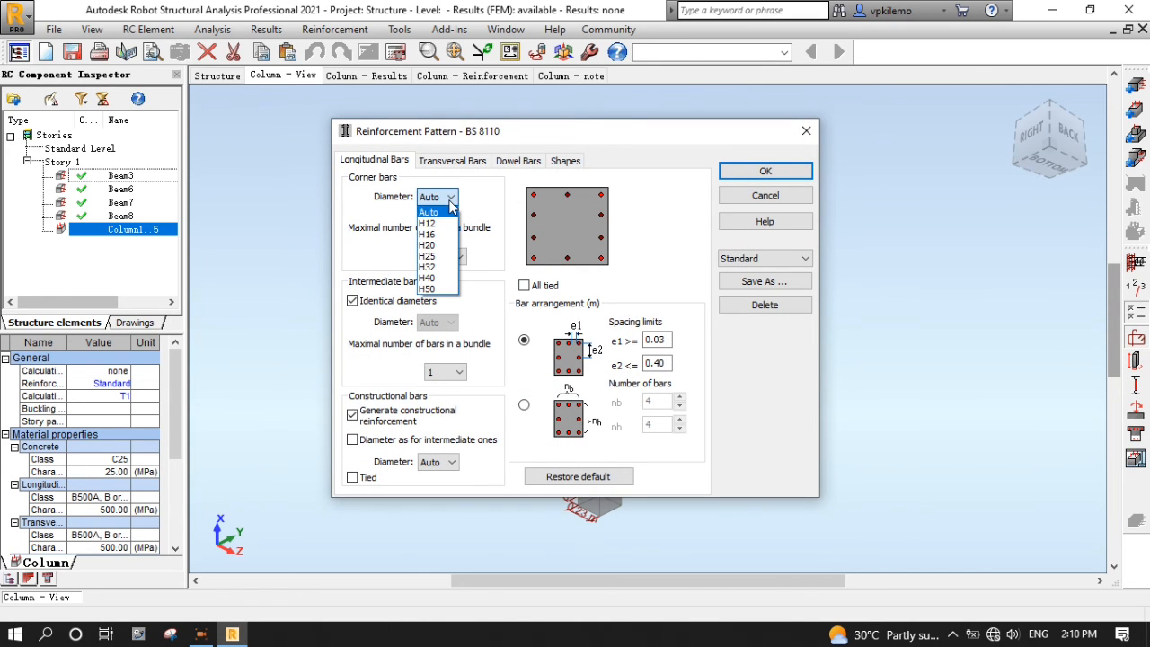
click(450, 202)
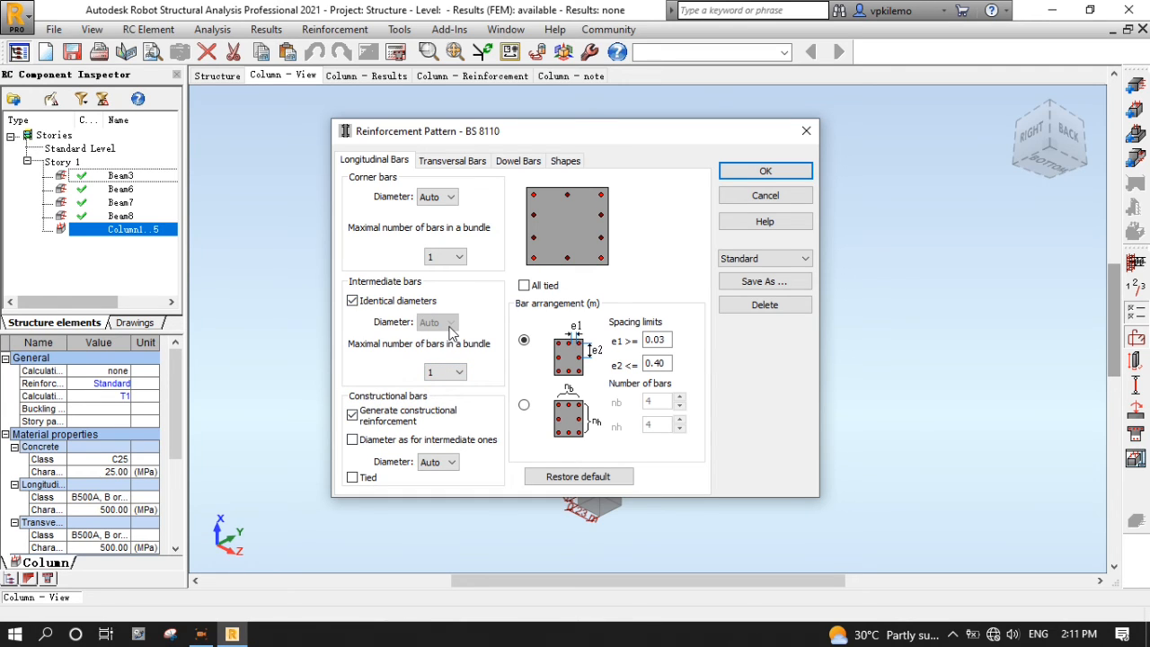
click(454, 160)
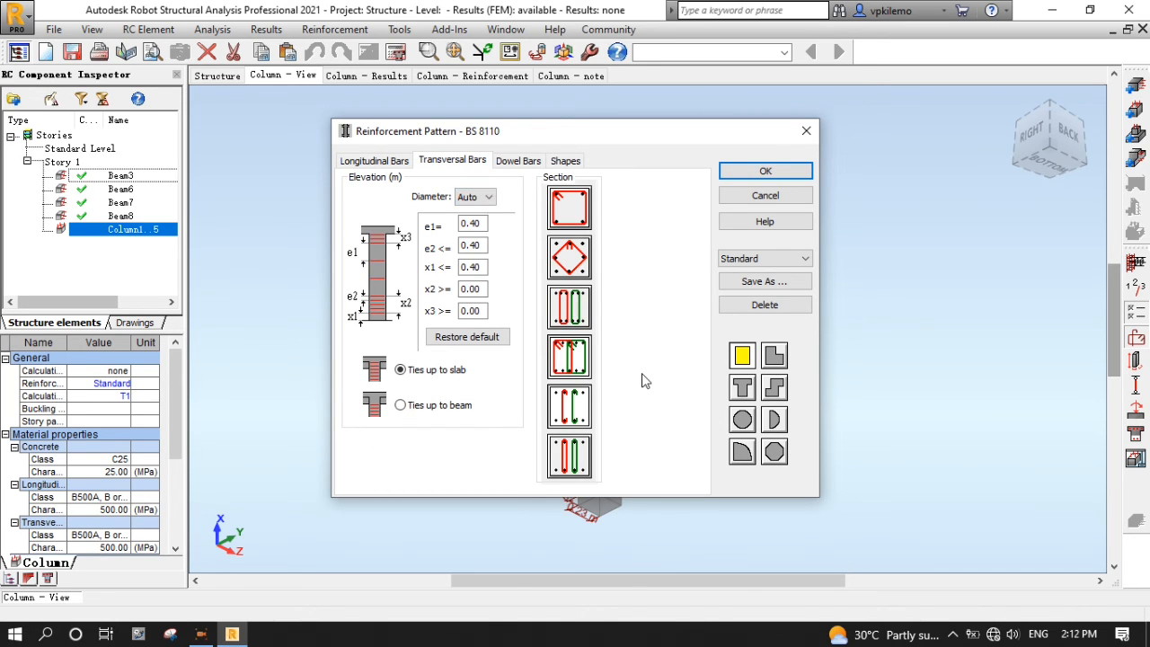
click(575, 209)
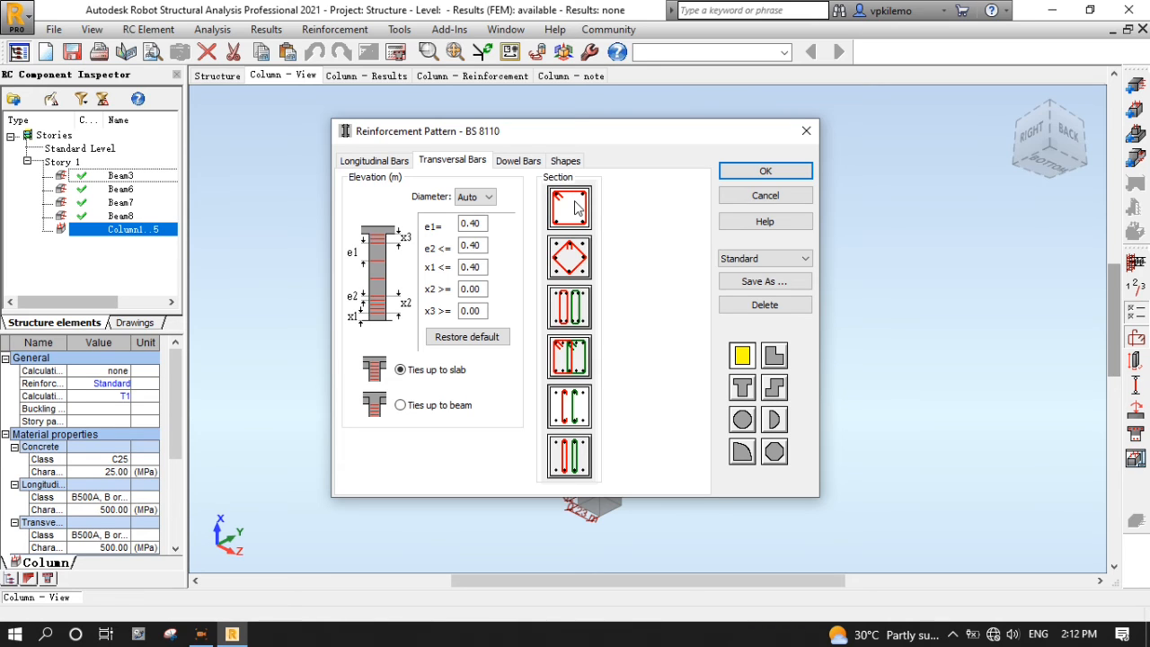
click(519, 161)
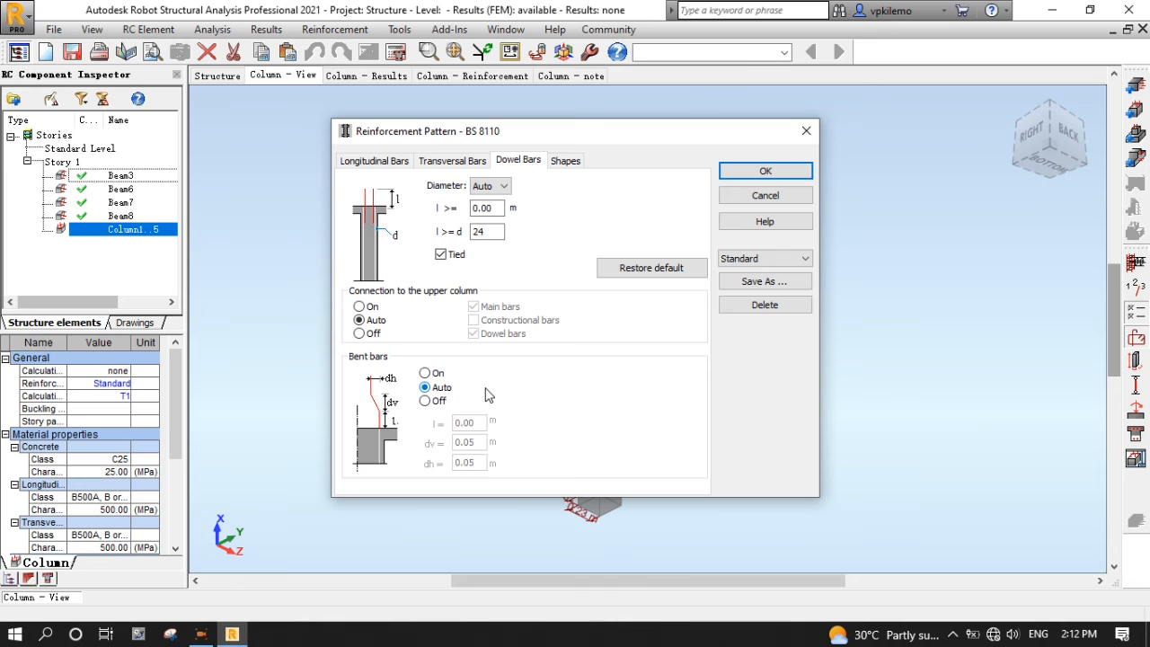
click(565, 161)
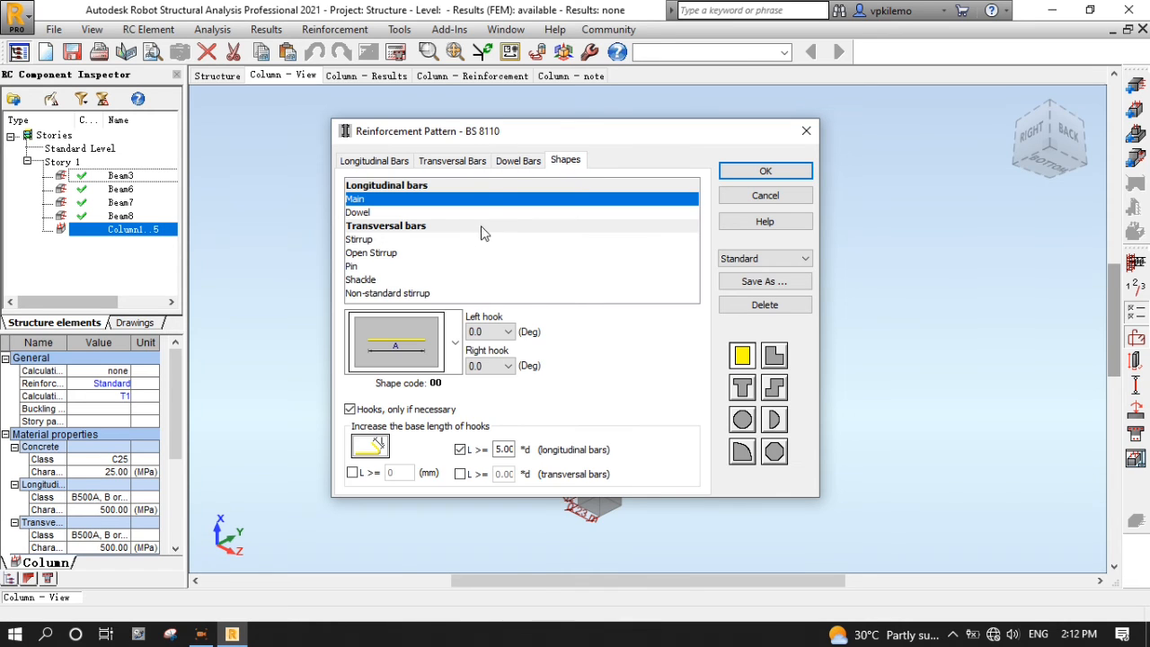
- Save the reinforcement pattern as T1 and run the column reinforcement calculation
click(774, 283)
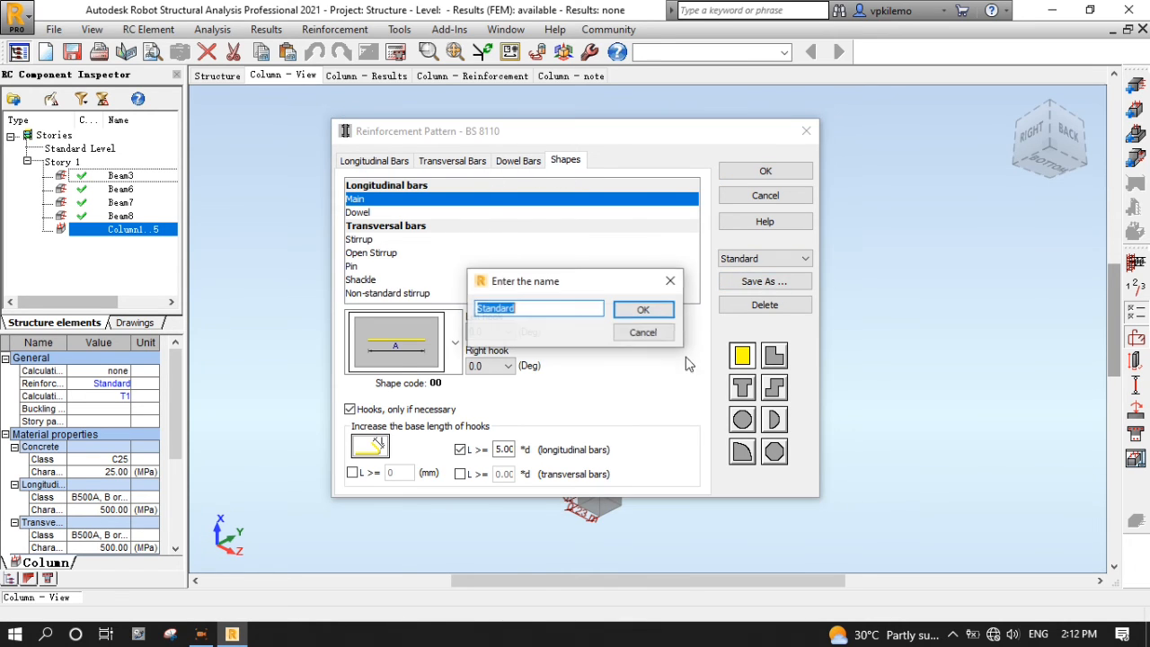
text(T1)
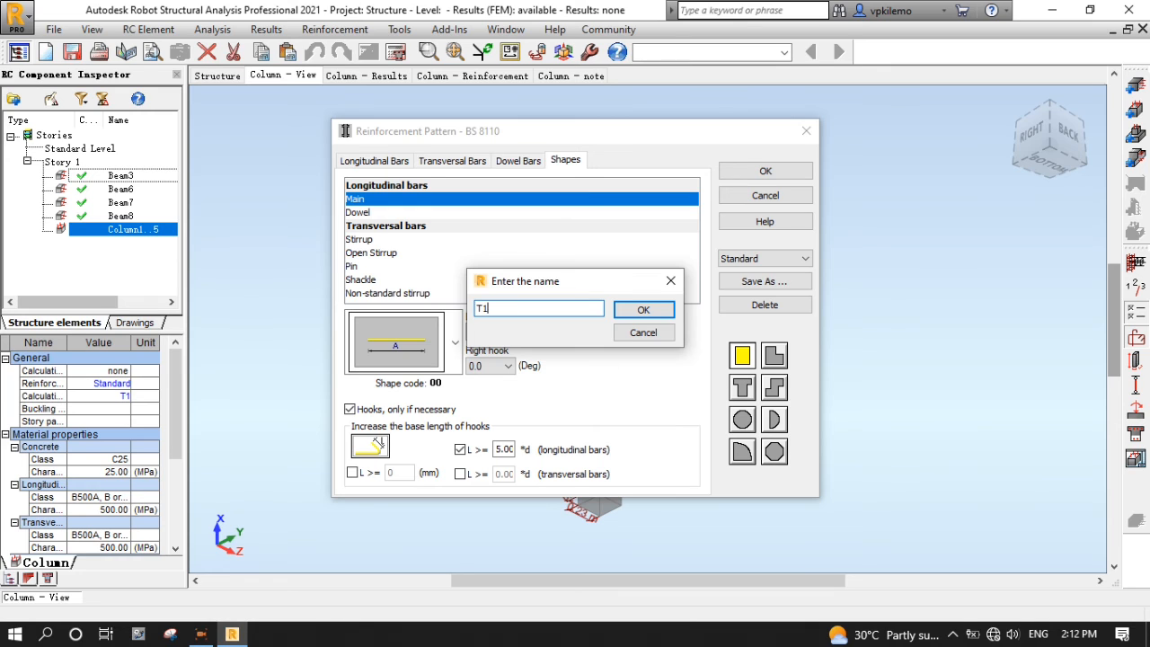
click(644, 309)
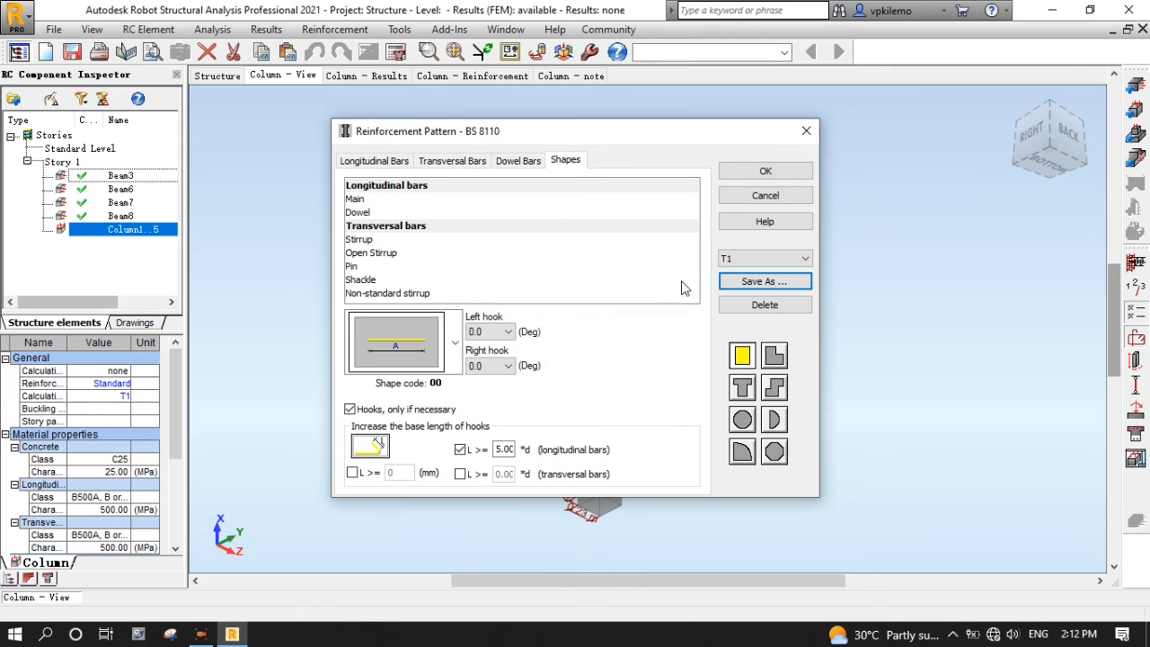
click(773, 171)
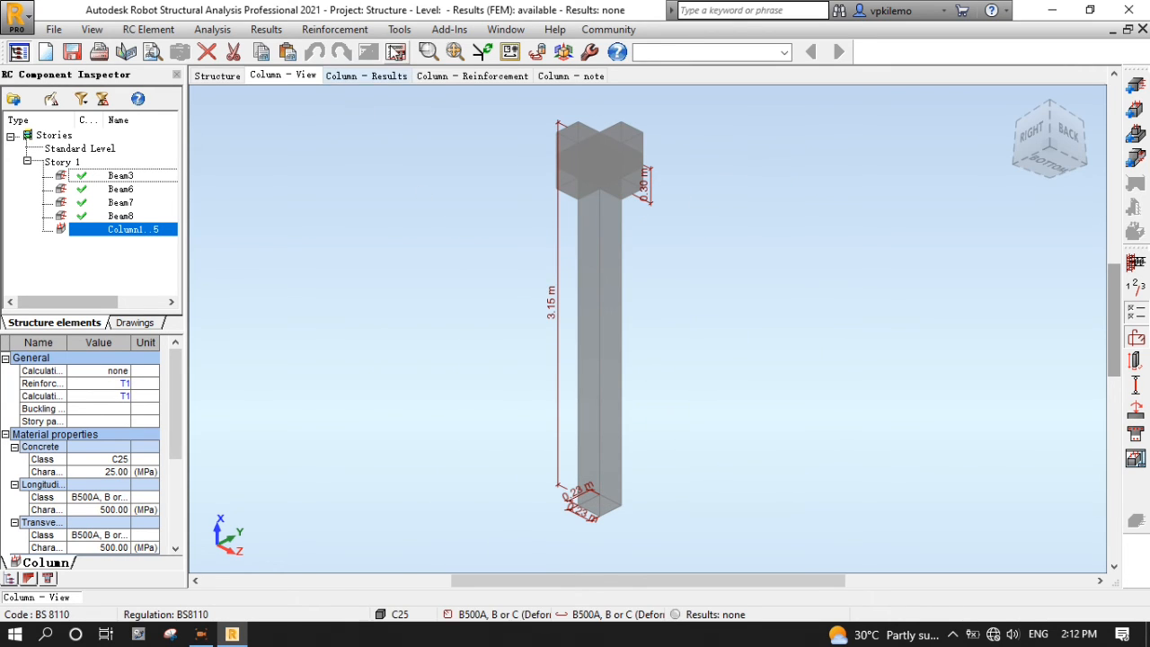
click(396, 53)
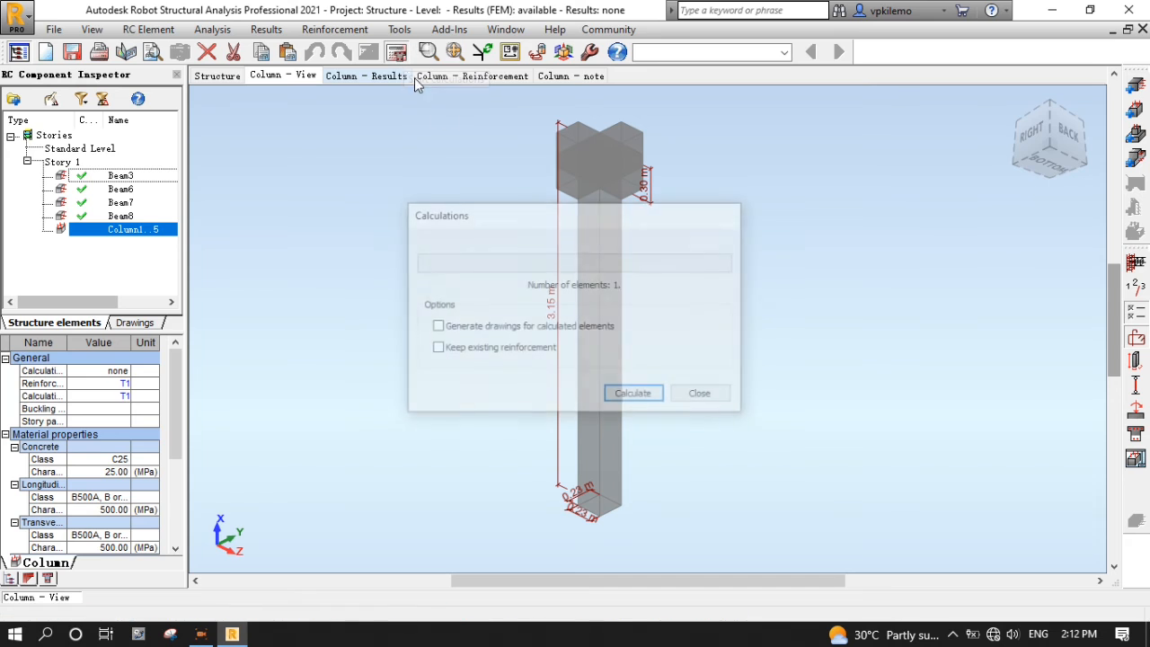
click(634, 395)
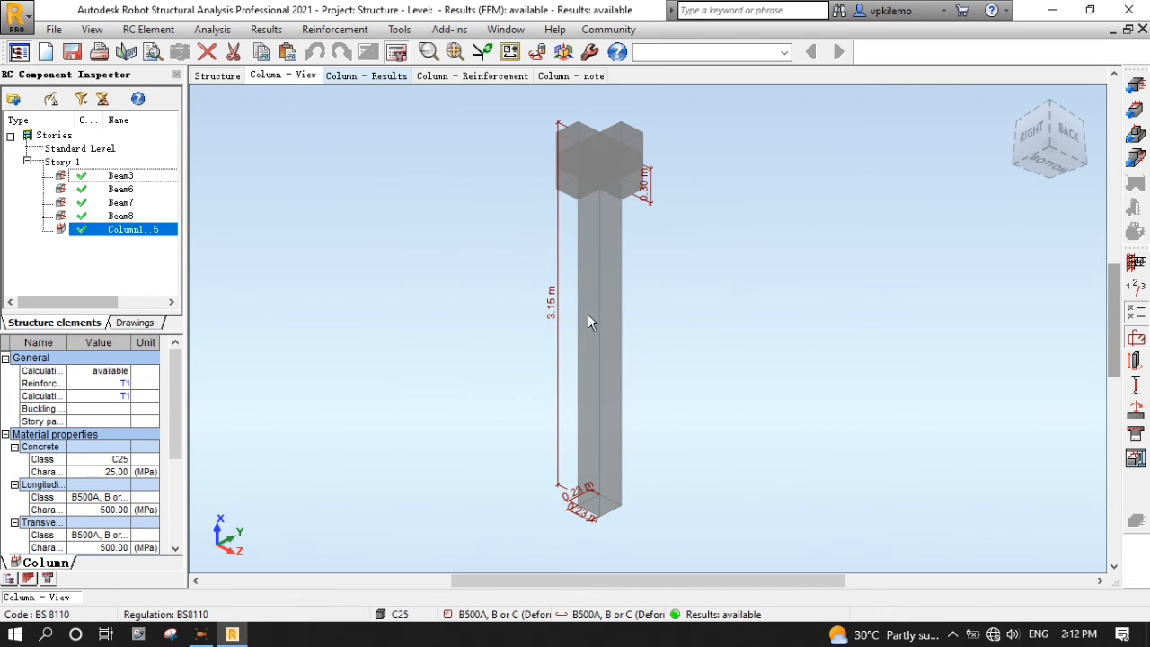
- Show the designed reinforcement with a docked table and select the 3.12 m main H20 bar
click(473, 77)
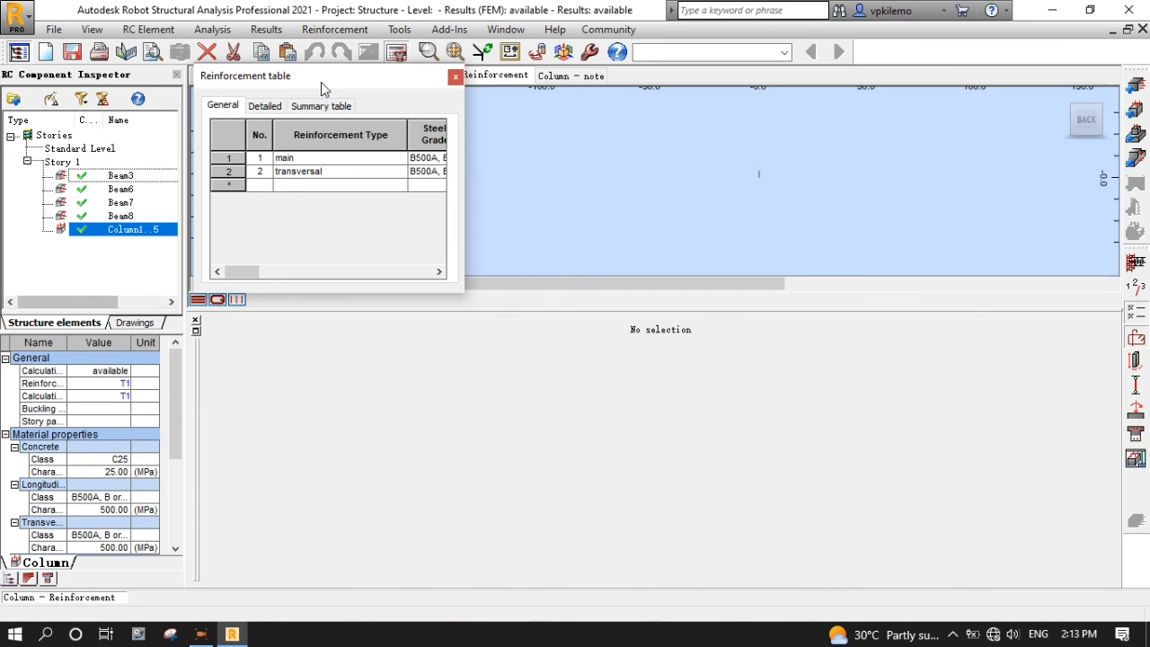
drag(321, 82, 719, 331)
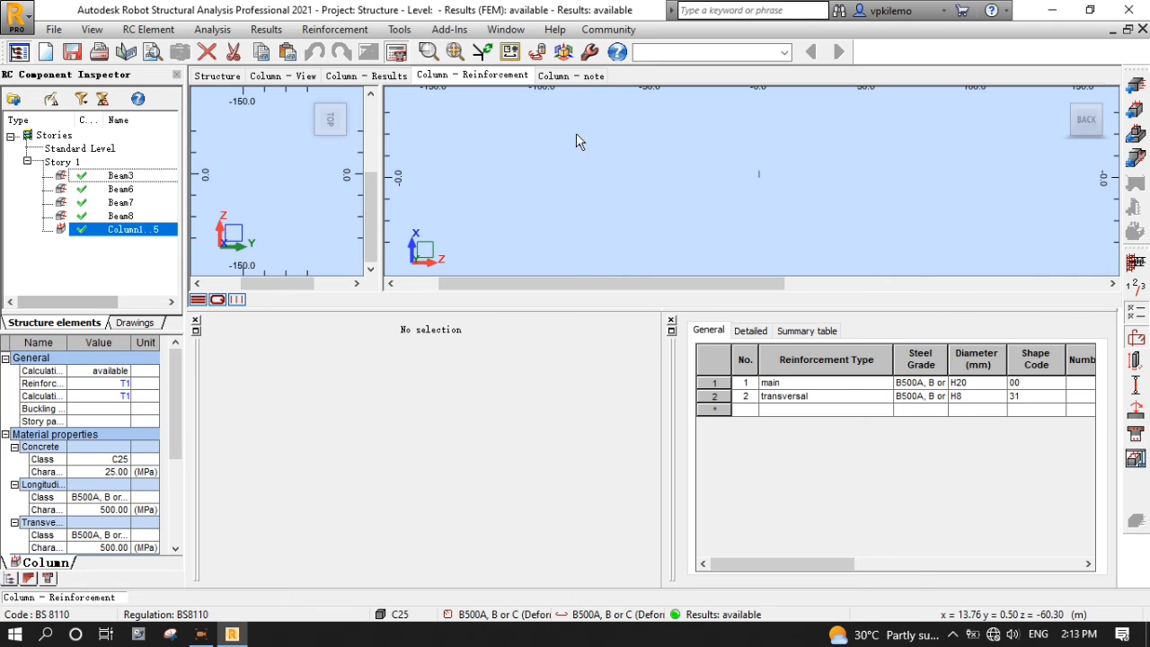
click(455, 52)
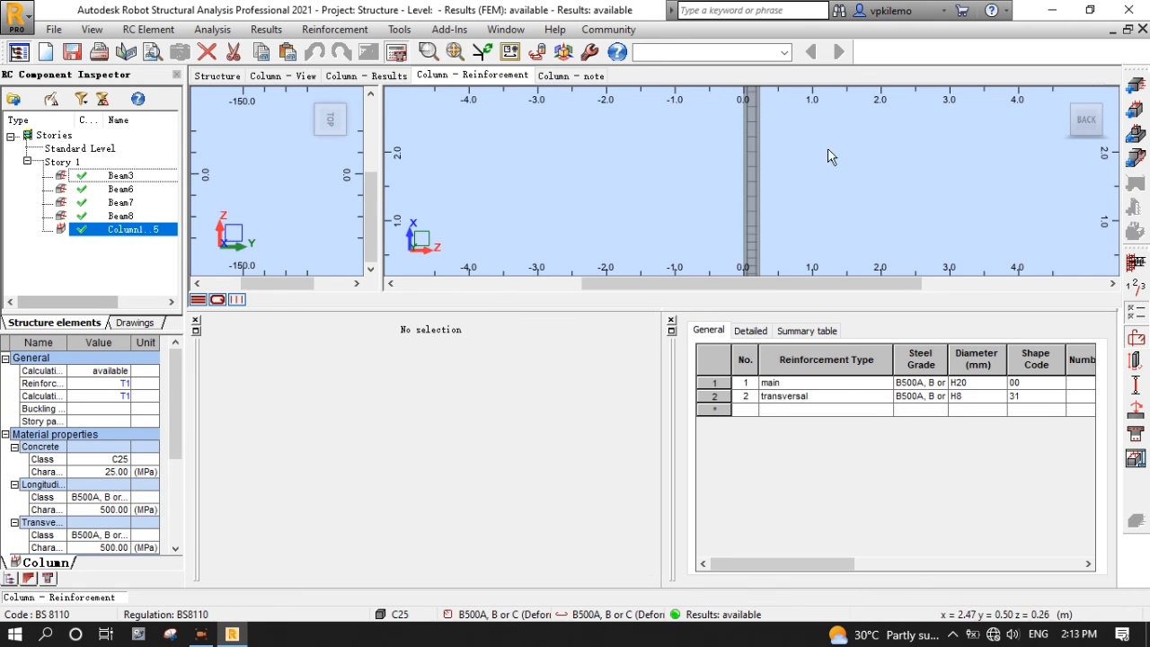
click(733, 208)
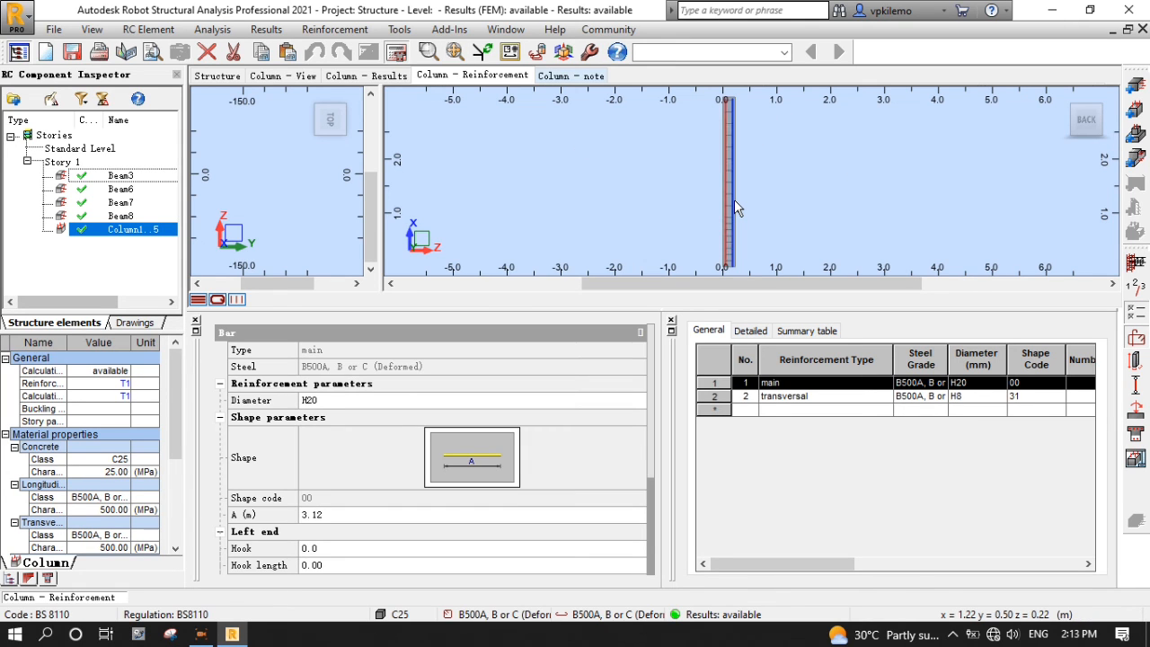
scroll(783, 181, up, 2)
scroll(787, 176, down, 3)
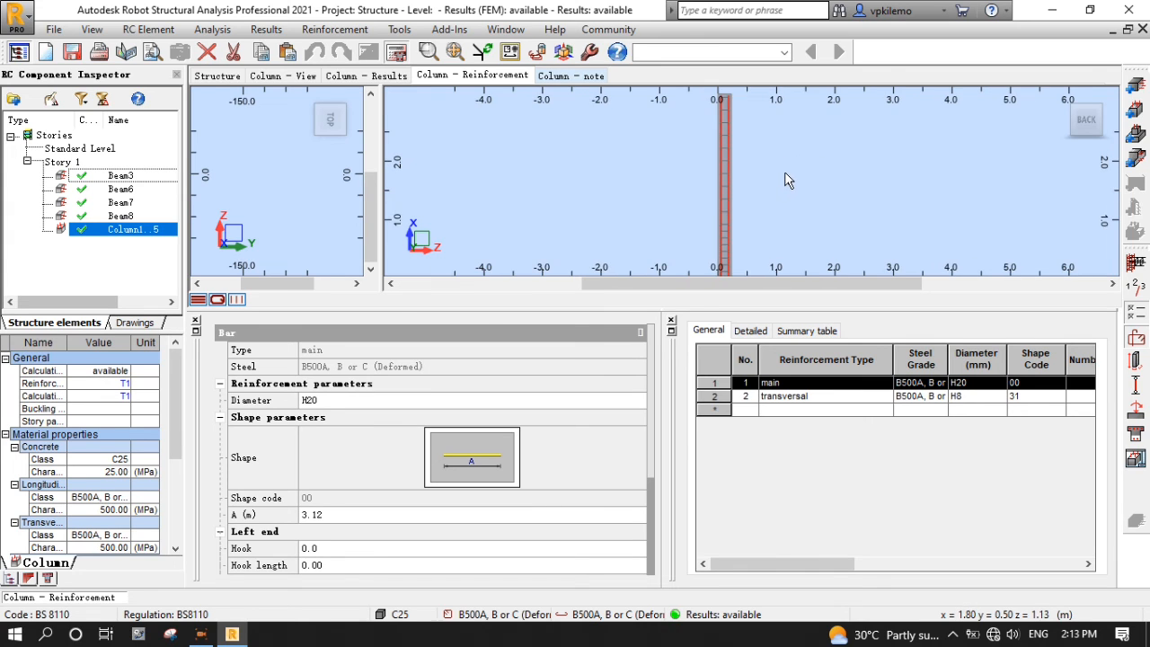
shift+middle_drag(780, 197, 809, 223)
- Open the column calculation note and scroll through the reinforcement and material survey sections
scroll(954, 267, up, 3)
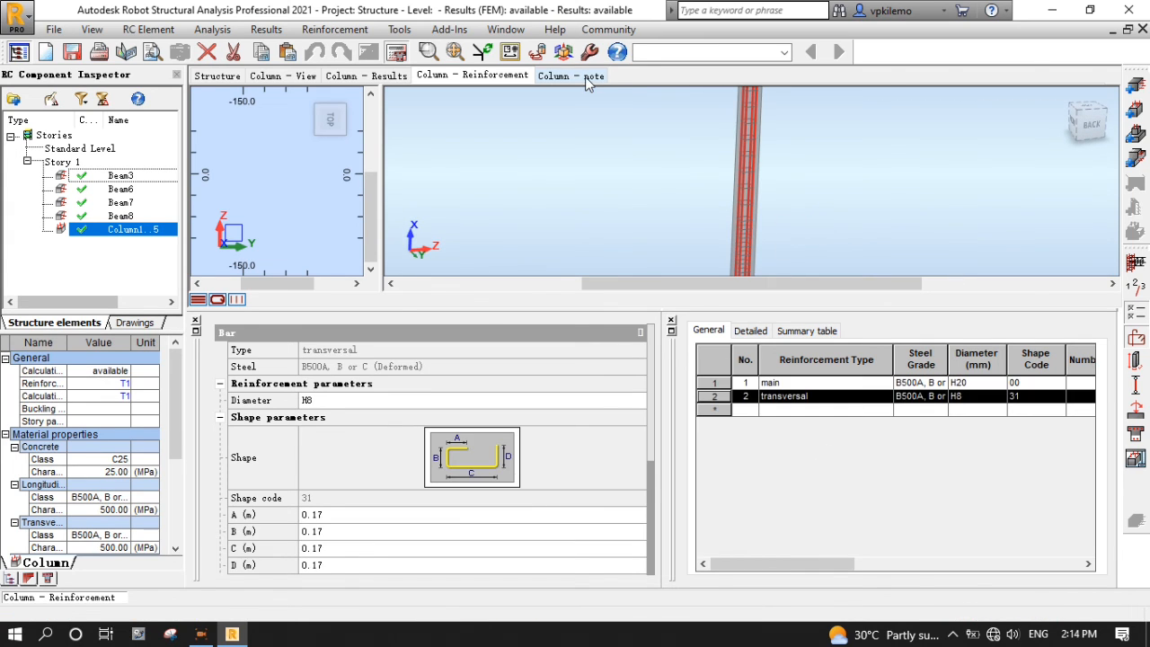
click(585, 78)
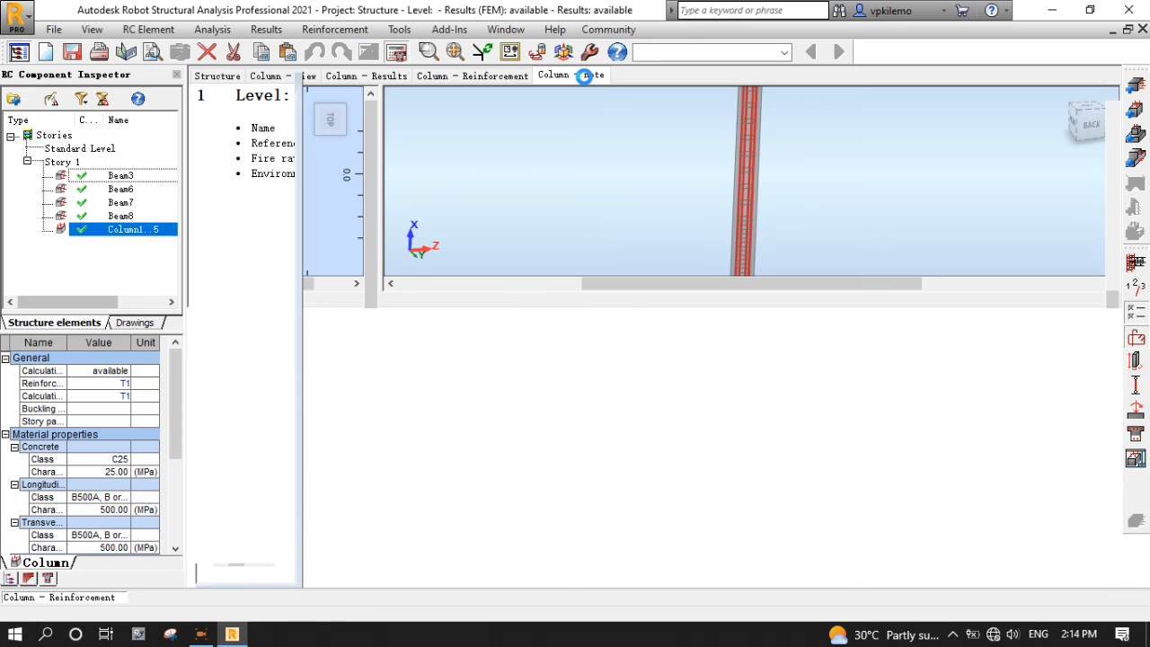
scroll(661, 341, down, 10)
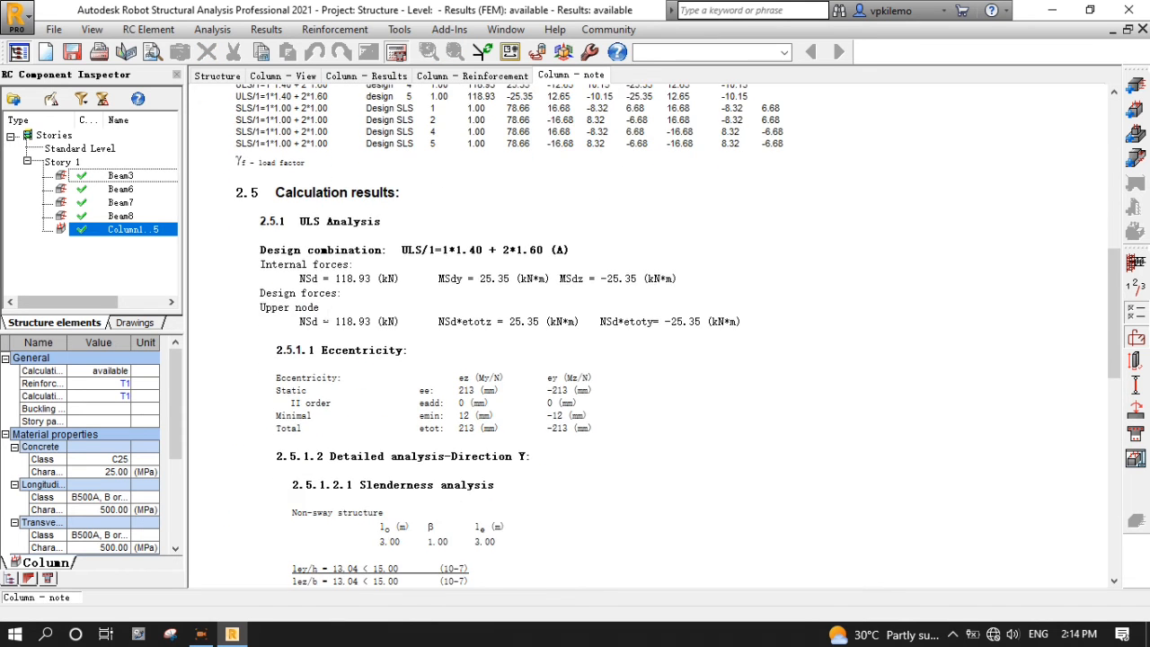
scroll(661, 342, down, 12)
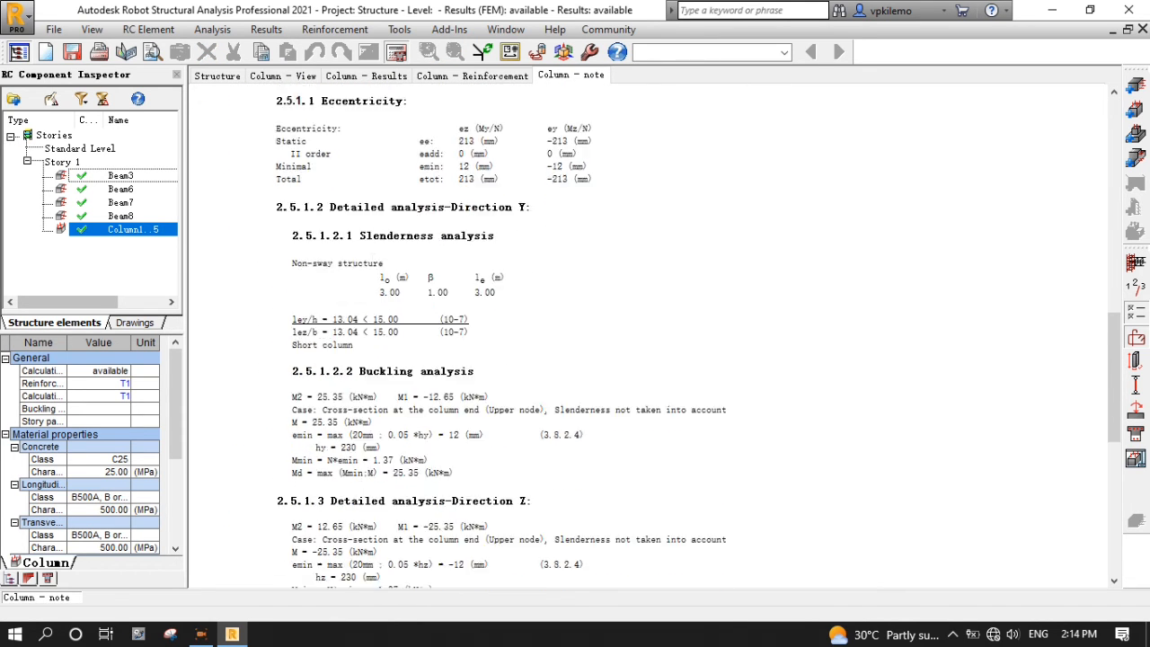
scroll(661, 341, down, 4)
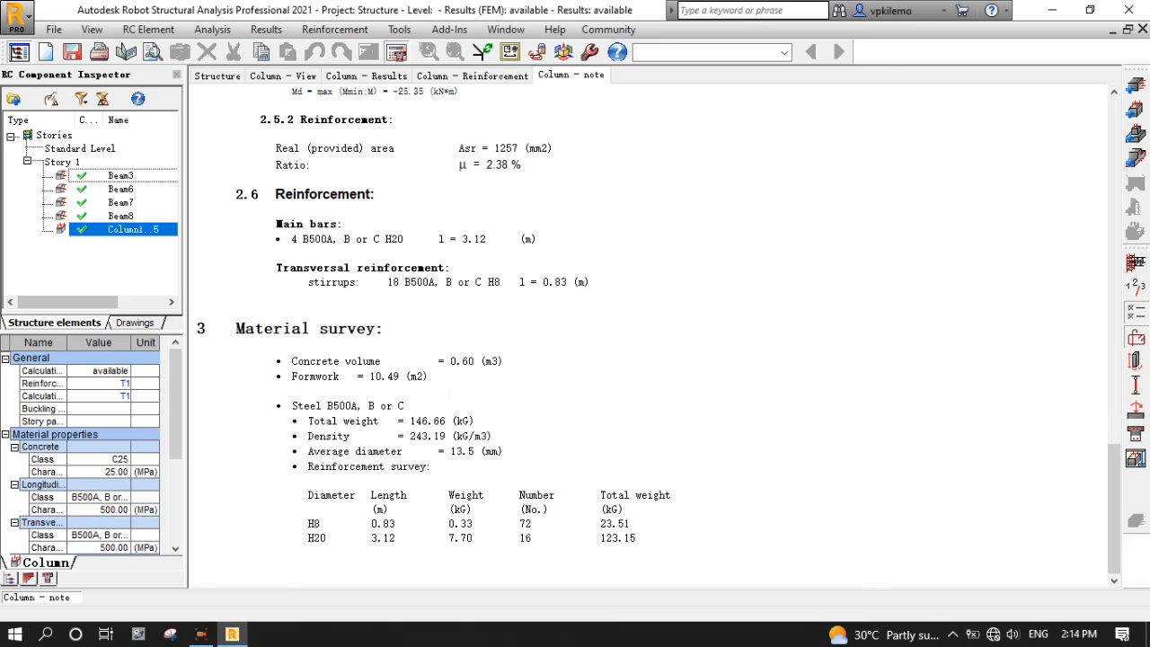
scroll(661, 342, up, 7)
scroll(660, 341, up, 8)
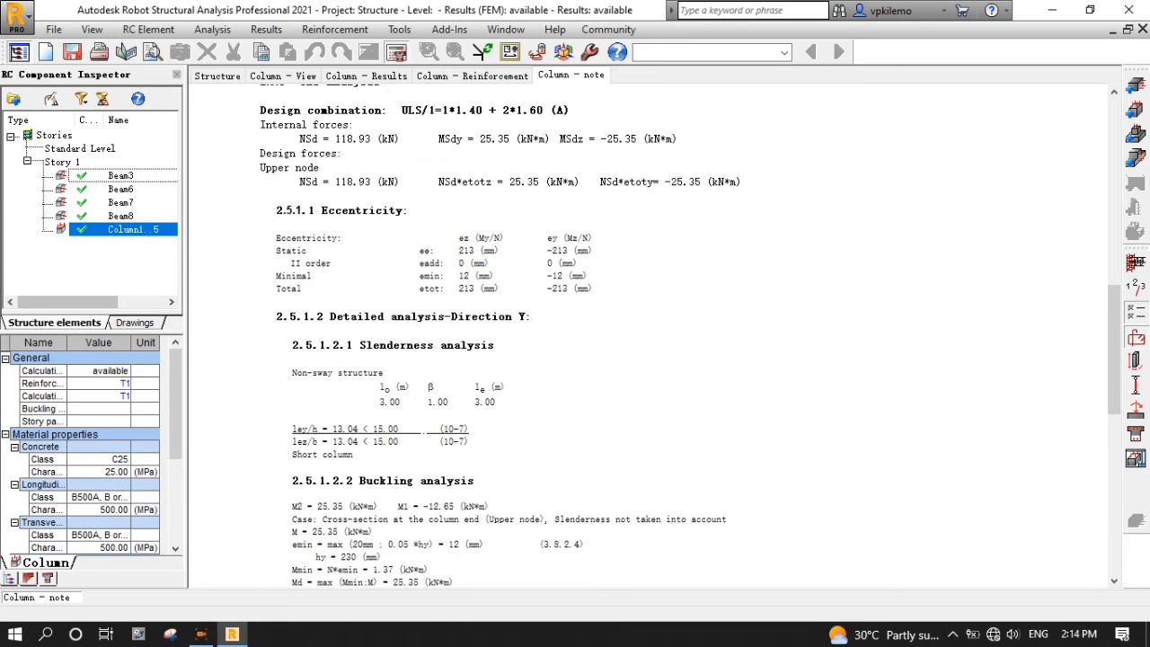
- Review the interaction diagram and safety factors, then return to the H8 link reinforcement
click(388, 77)
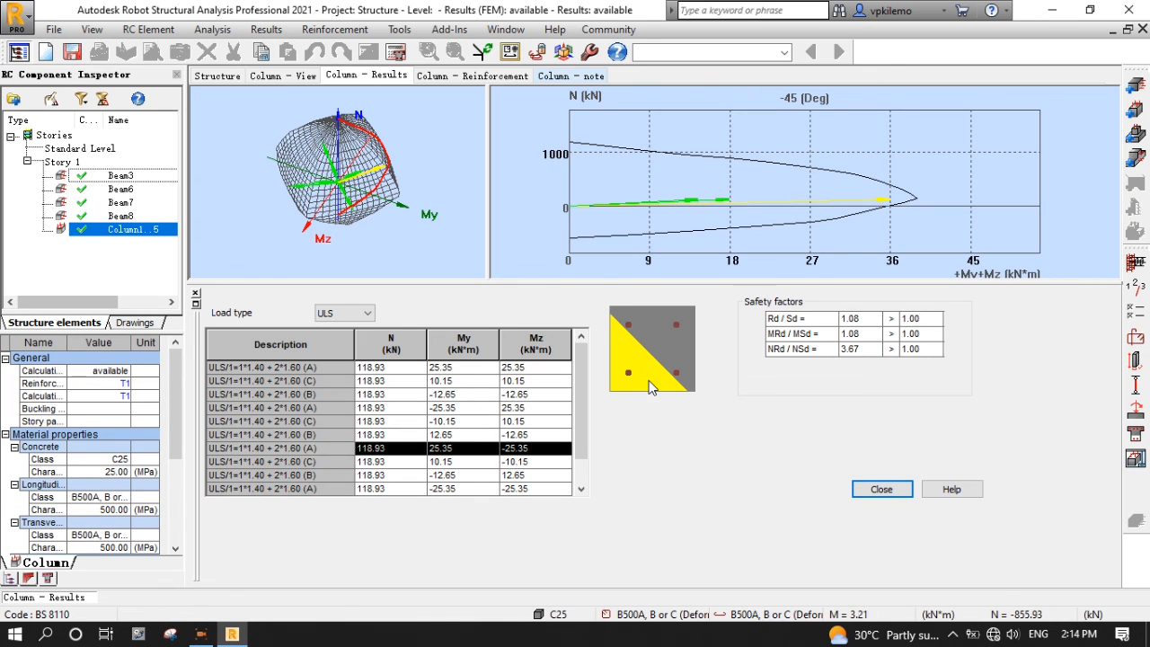
click(341, 74)
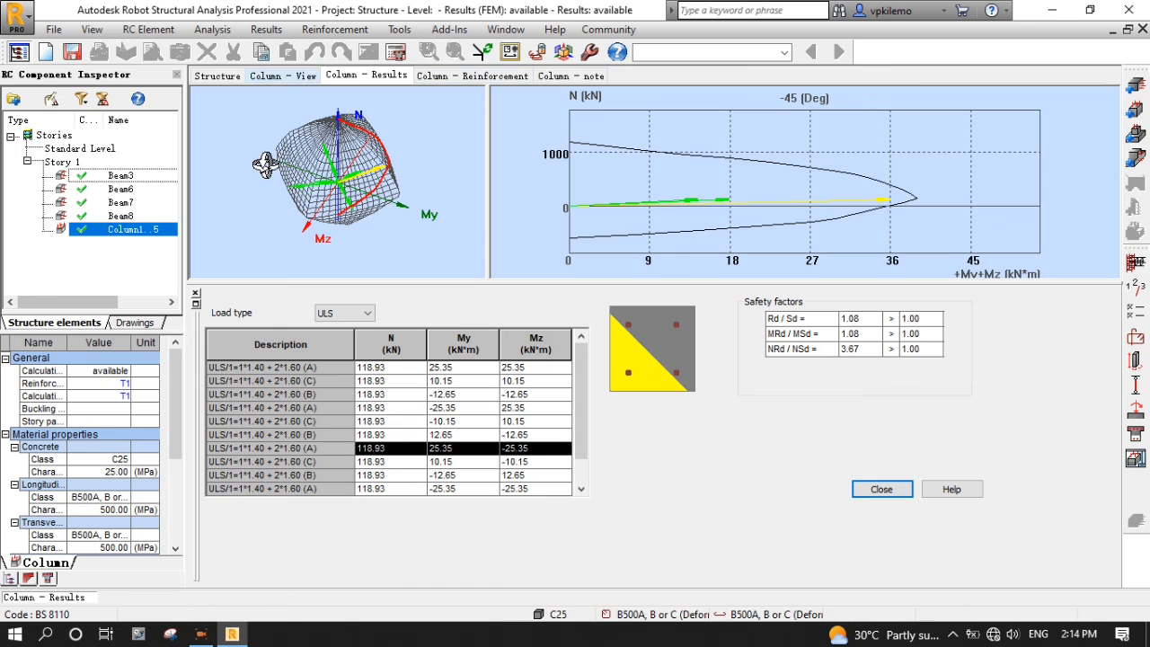
click(510, 78)
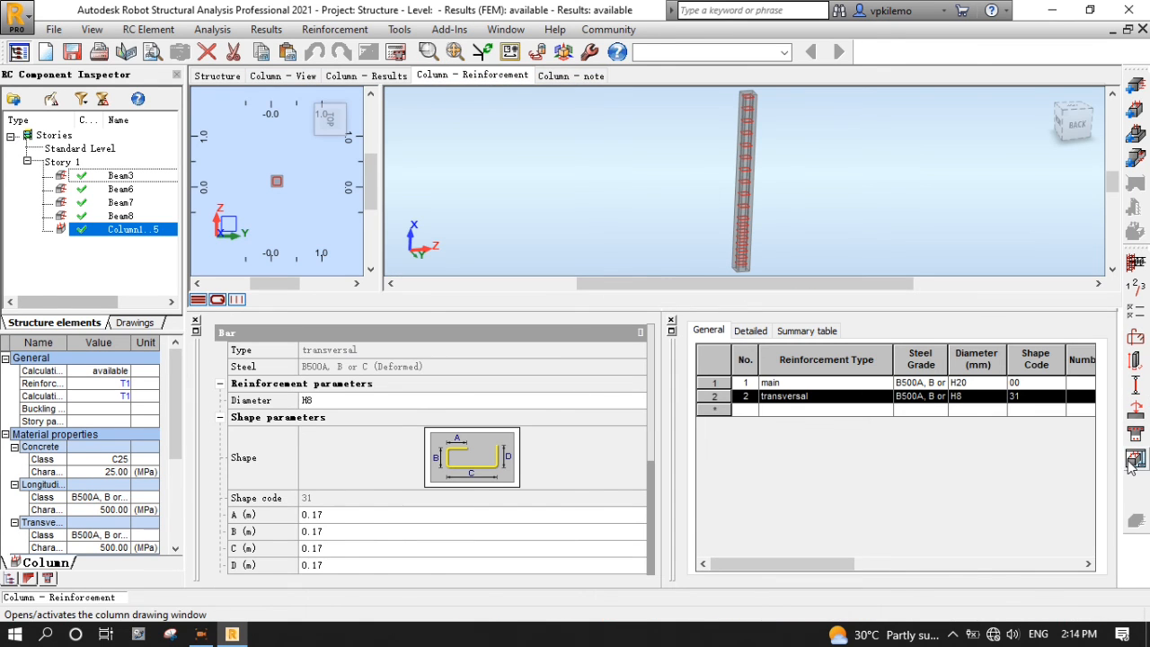
- Show the Column1..5 Section 230x230 reinforcement drawing in final printout format
click(1136, 460)
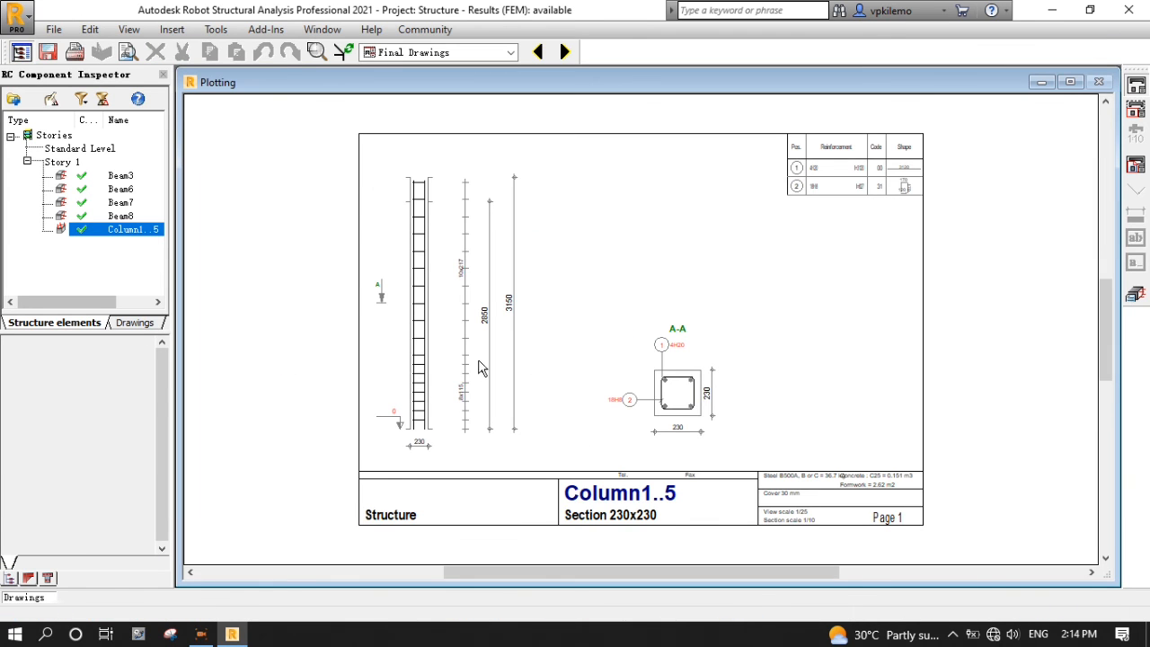
scroll(442, 384, up, 1)
scroll(882, 434, down, 1)
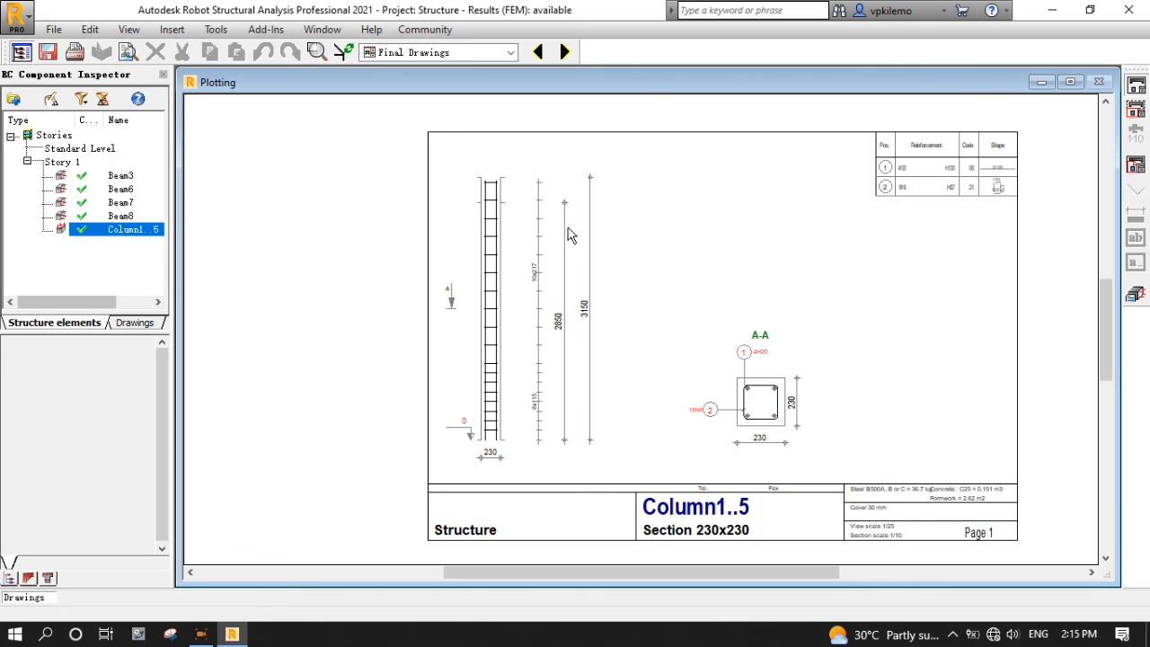
right_click(390, 288)
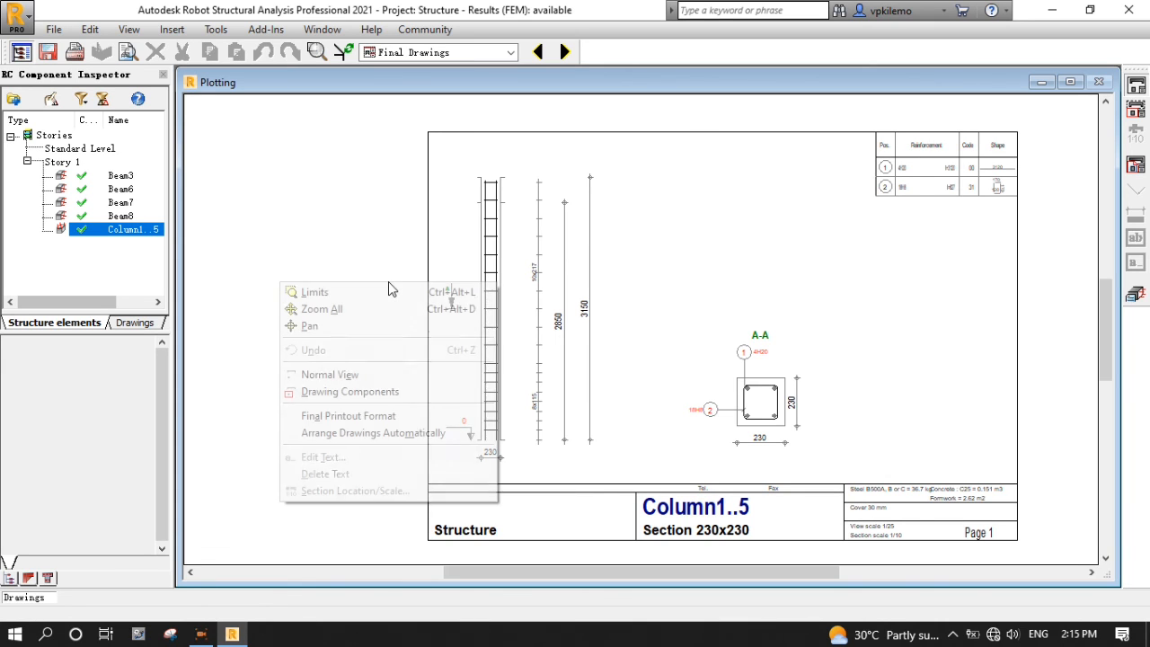
click(357, 416)
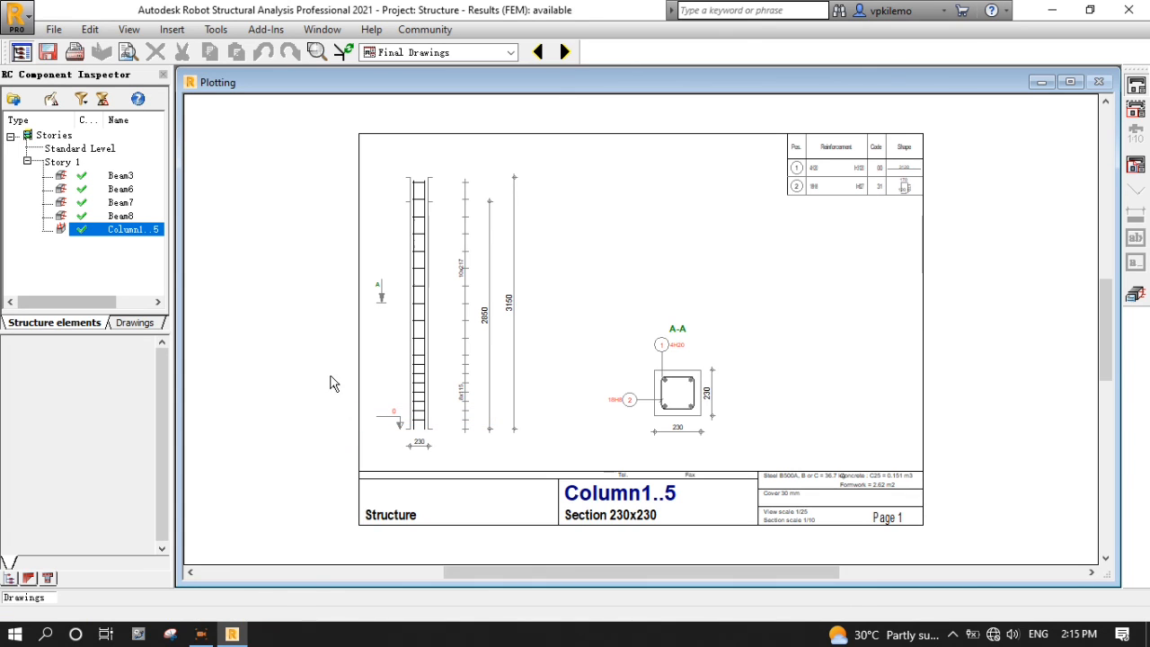
- Print the column drawing with Microsoft Print to PDF, saving it as T1 on the Desktop
click(76, 54)
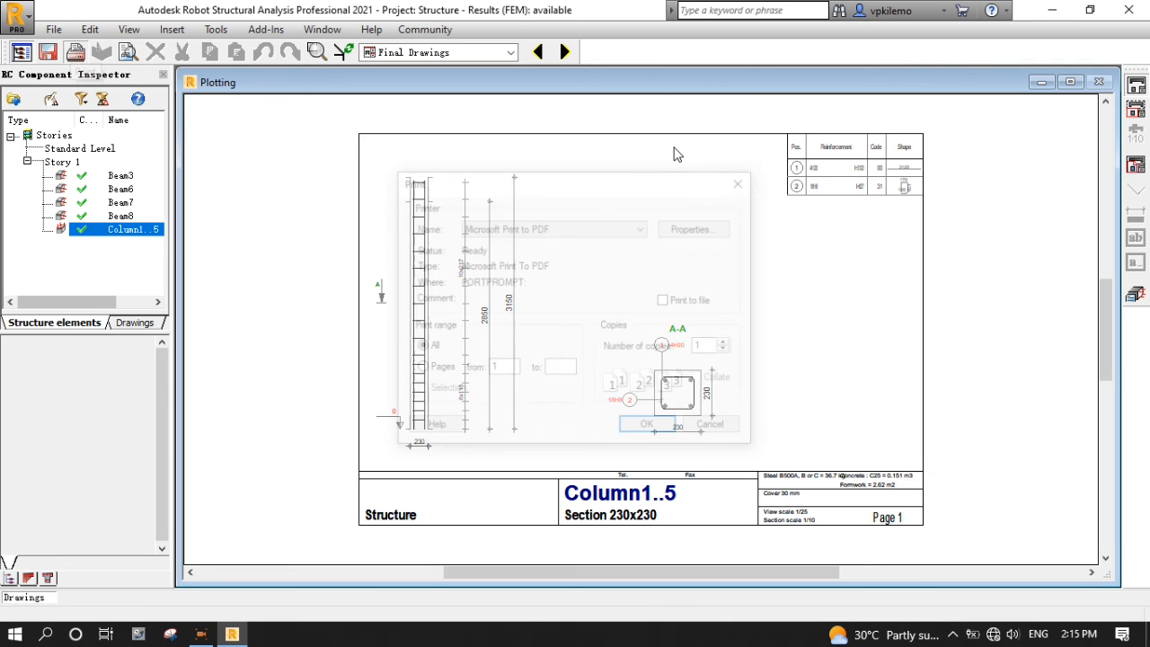
click(641, 230)
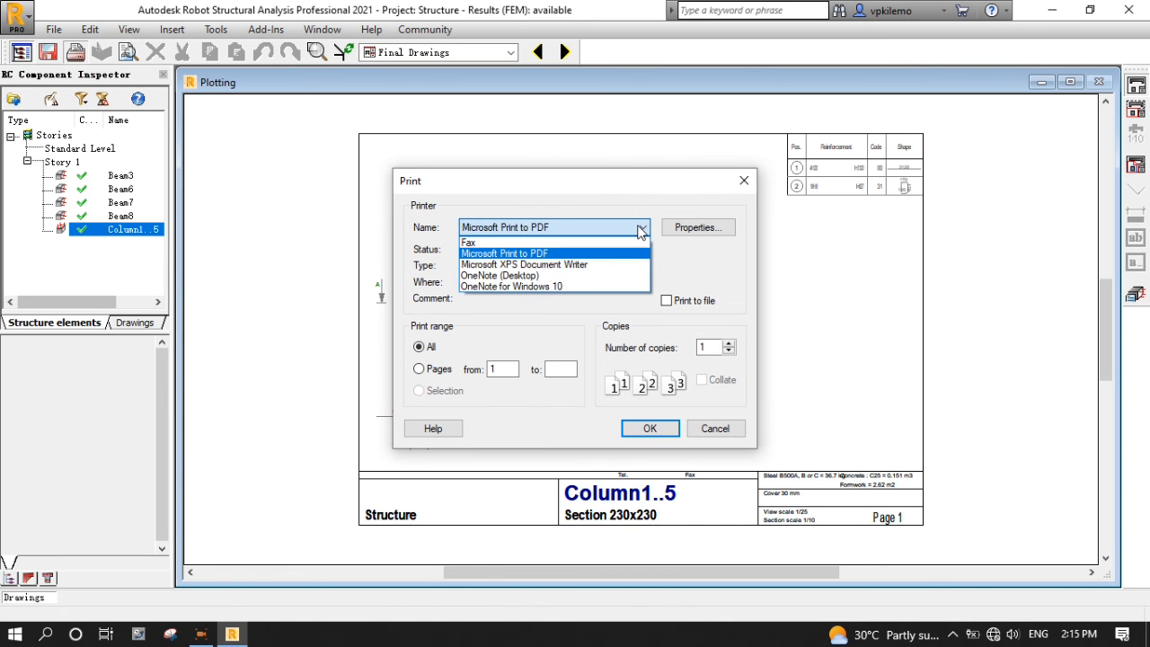
click(641, 230)
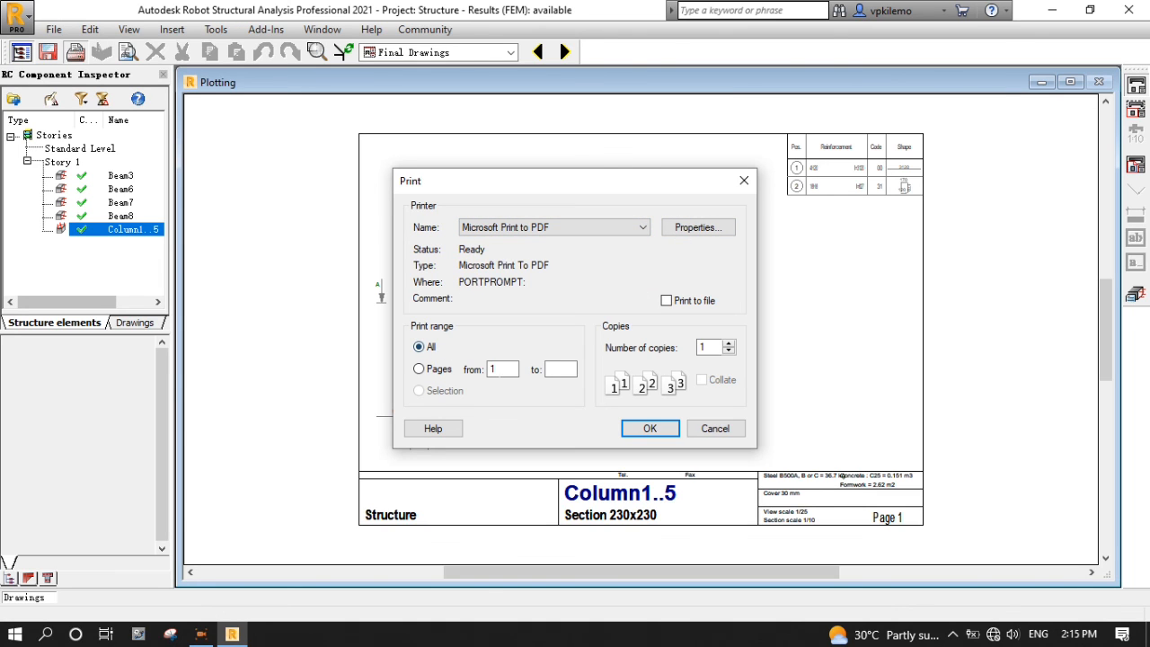
click(650, 429)
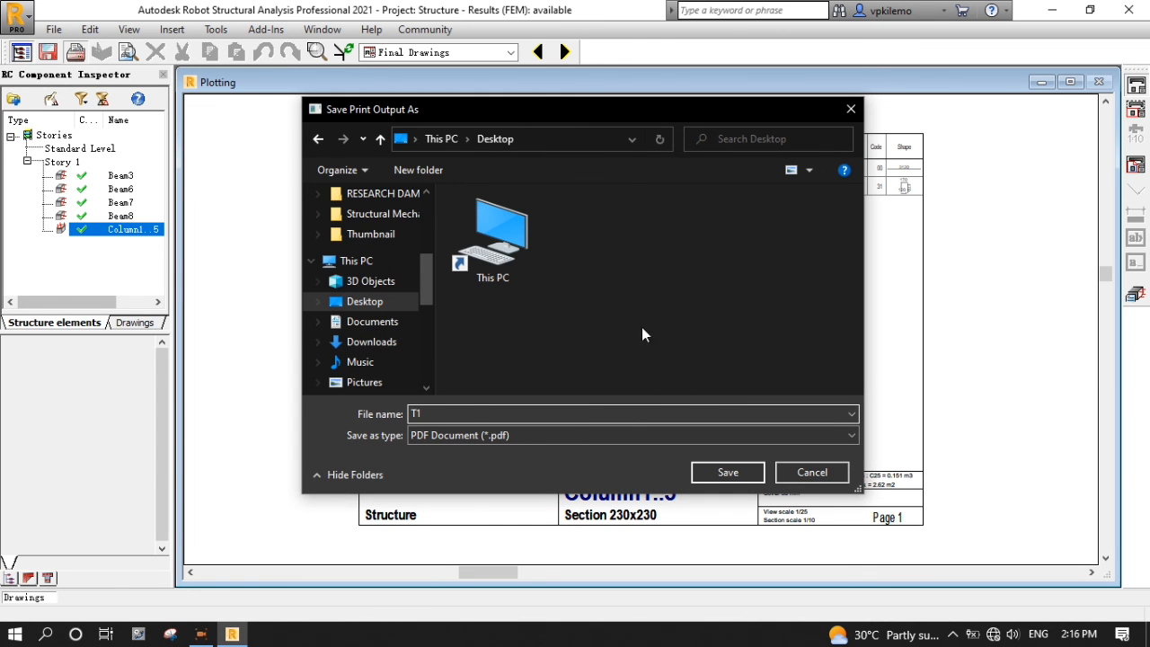
click(739, 476)
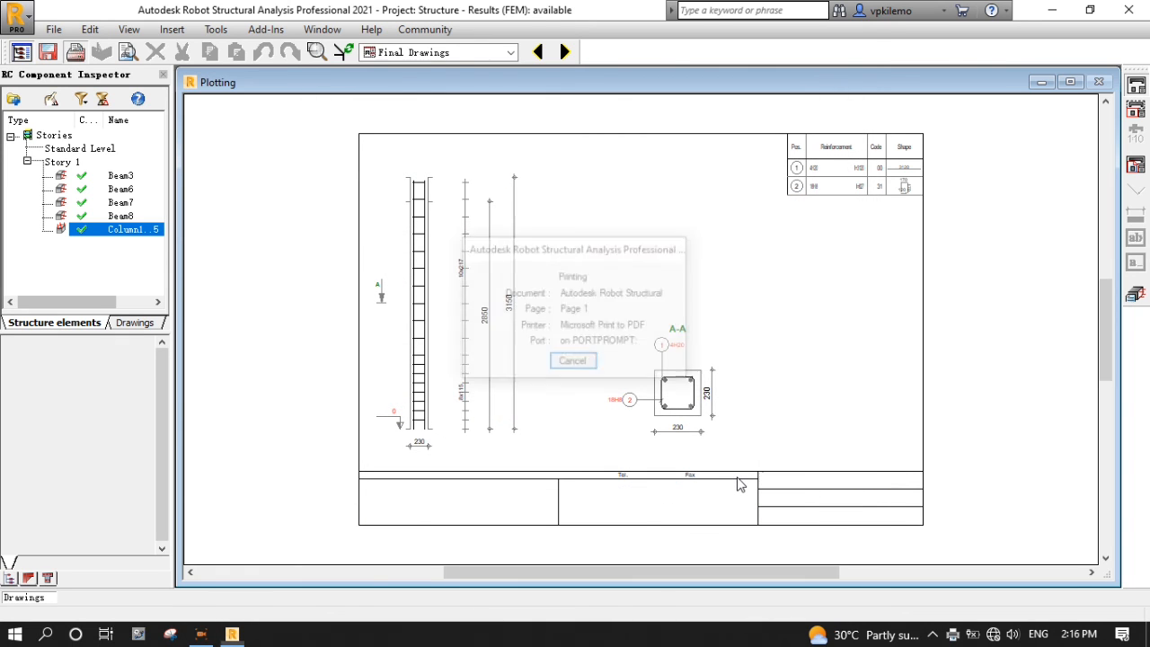
click(1148, 637)
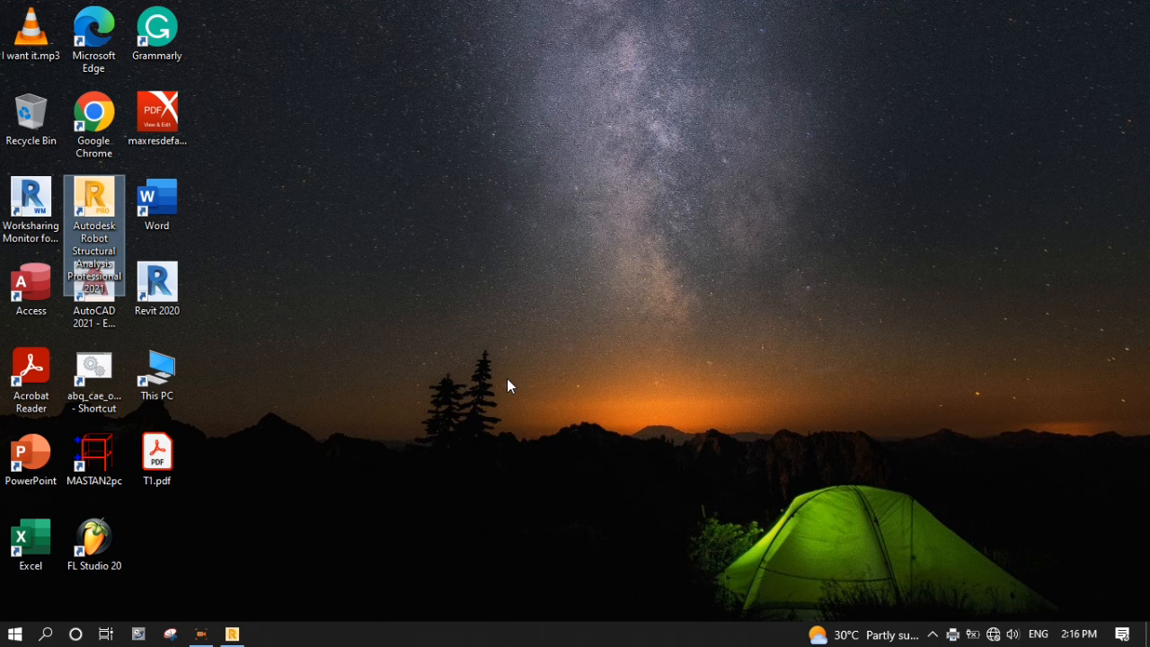
- Open T1.pdf in Acrobat Reader to check the sheet, then close it and return to Robot
click(425, 341)
double_click(149, 459)
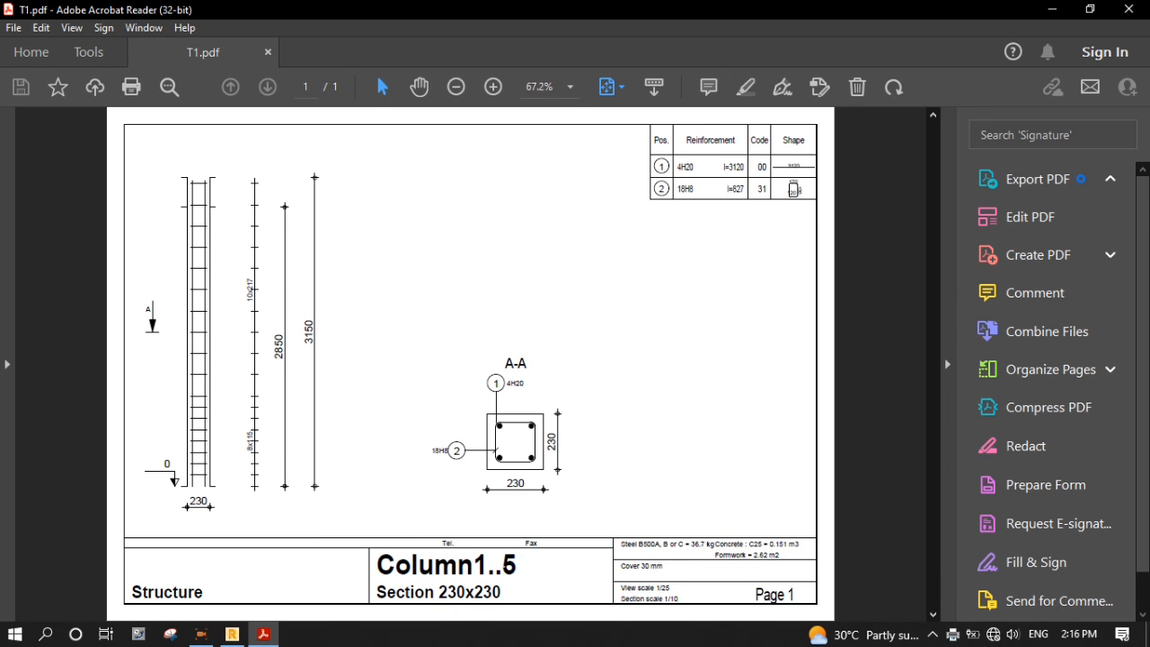
click(1129, 9)
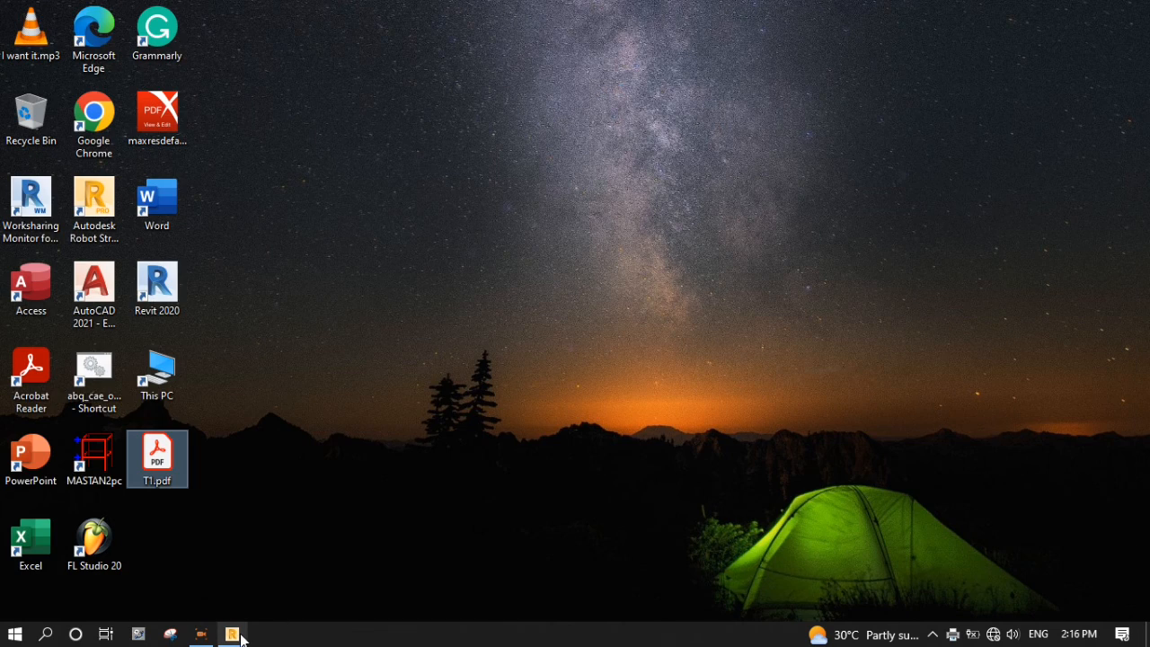
click(233, 635)
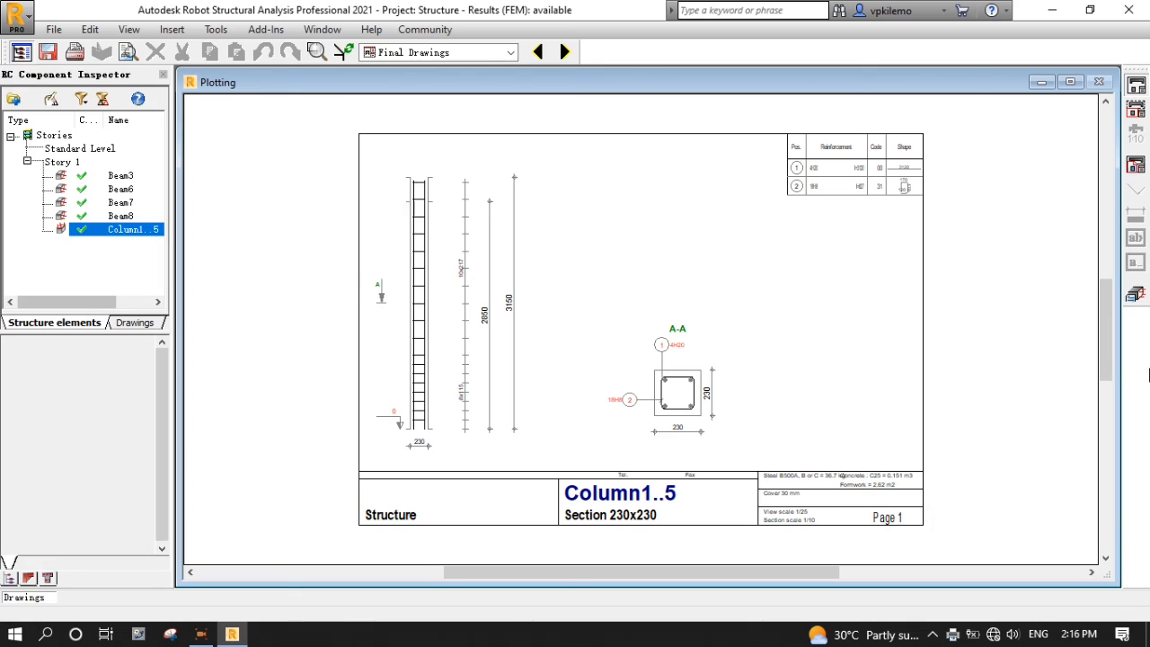
- Close the plotting view and reopen the Column1..5 calculation note from its top
click(1141, 298)
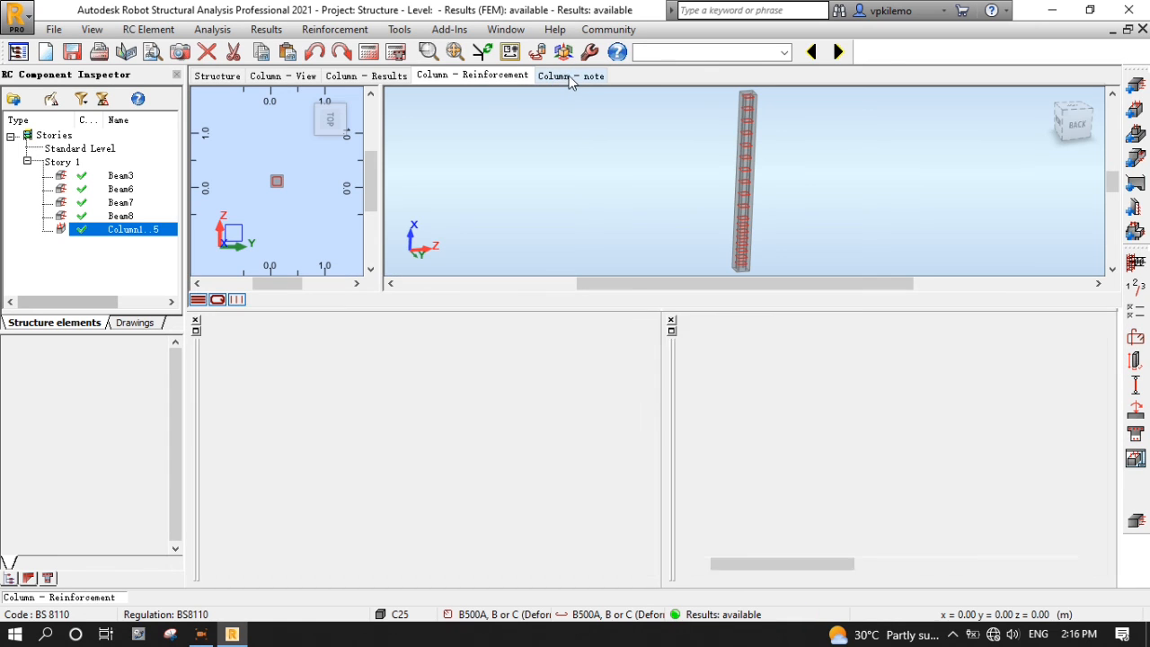
click(569, 76)
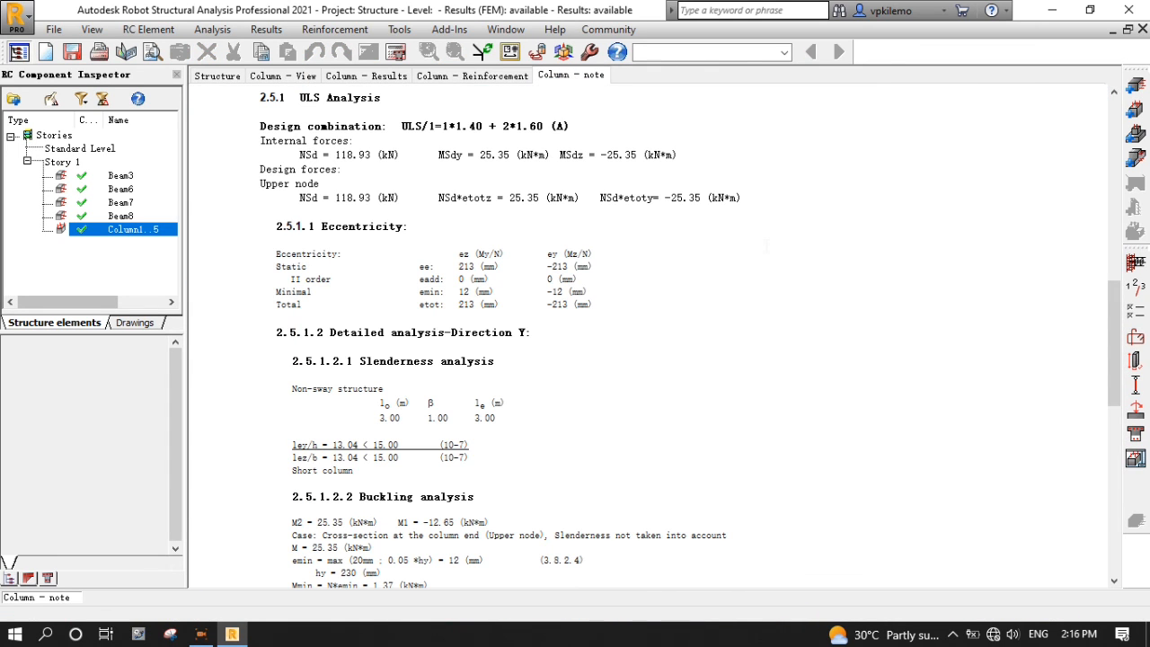
scroll(629, 332, up, 15)
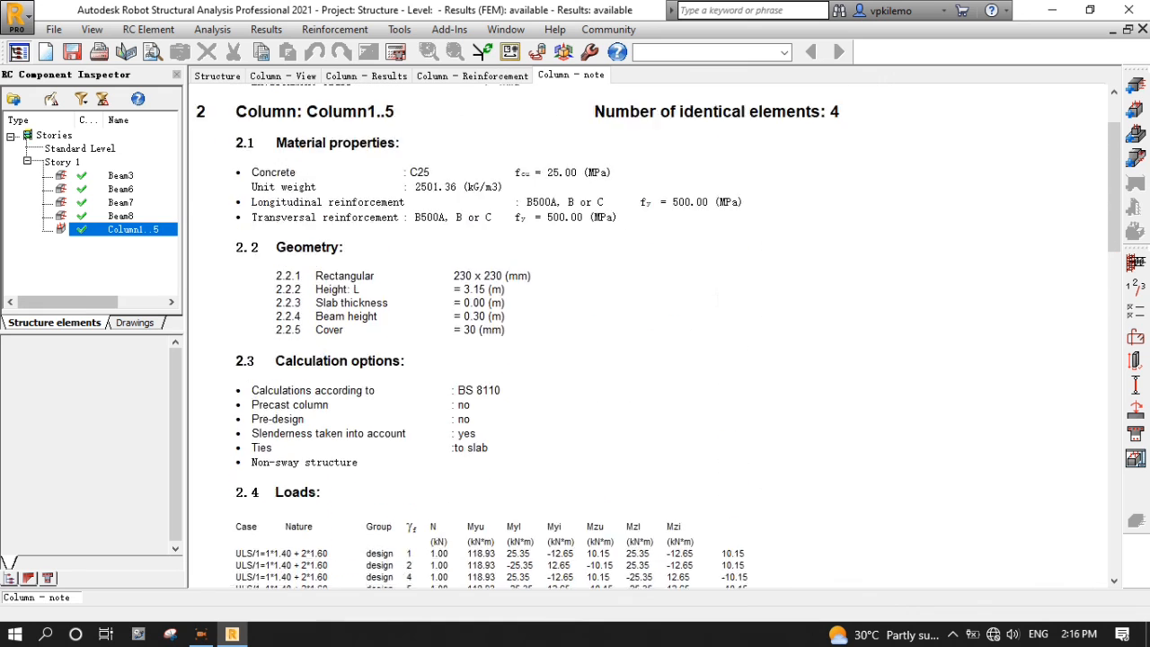
click(264, 32)
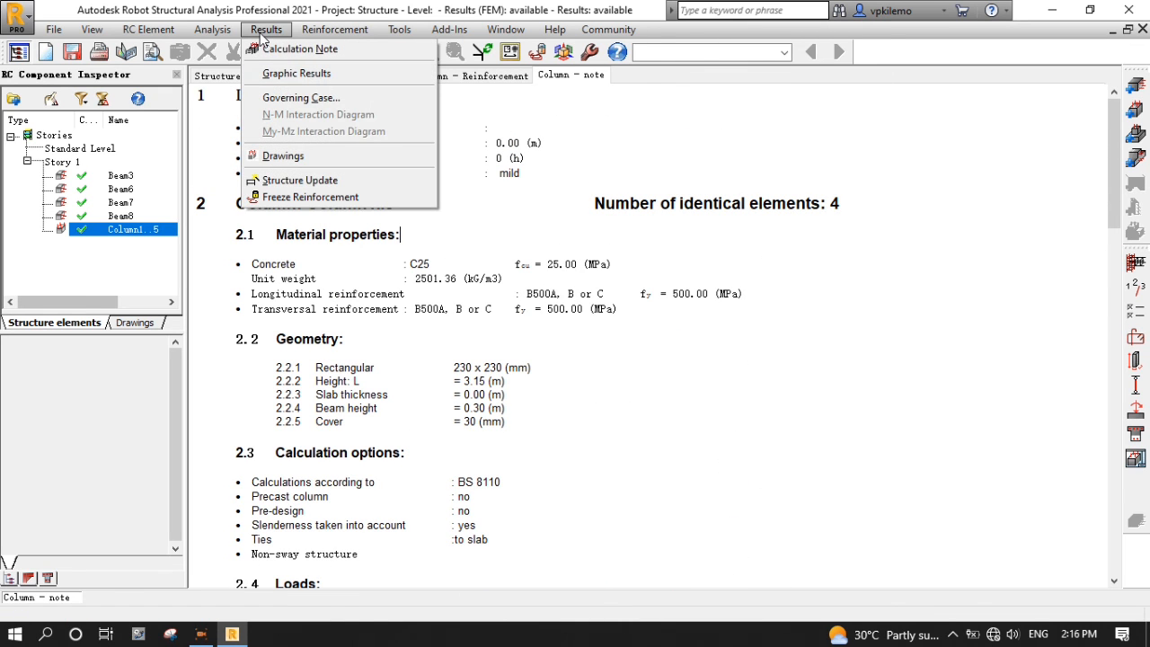
- Generate the Column1..5 calculation note and scroll through the resulting RTF document
click(308, 49)
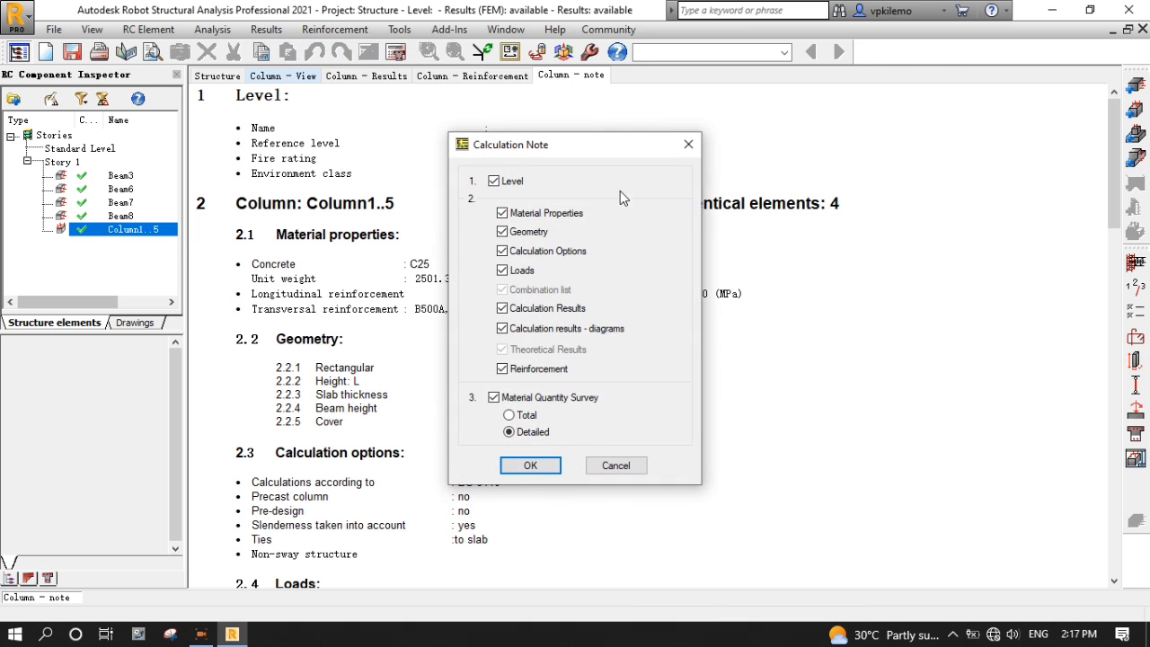
click(530, 466)
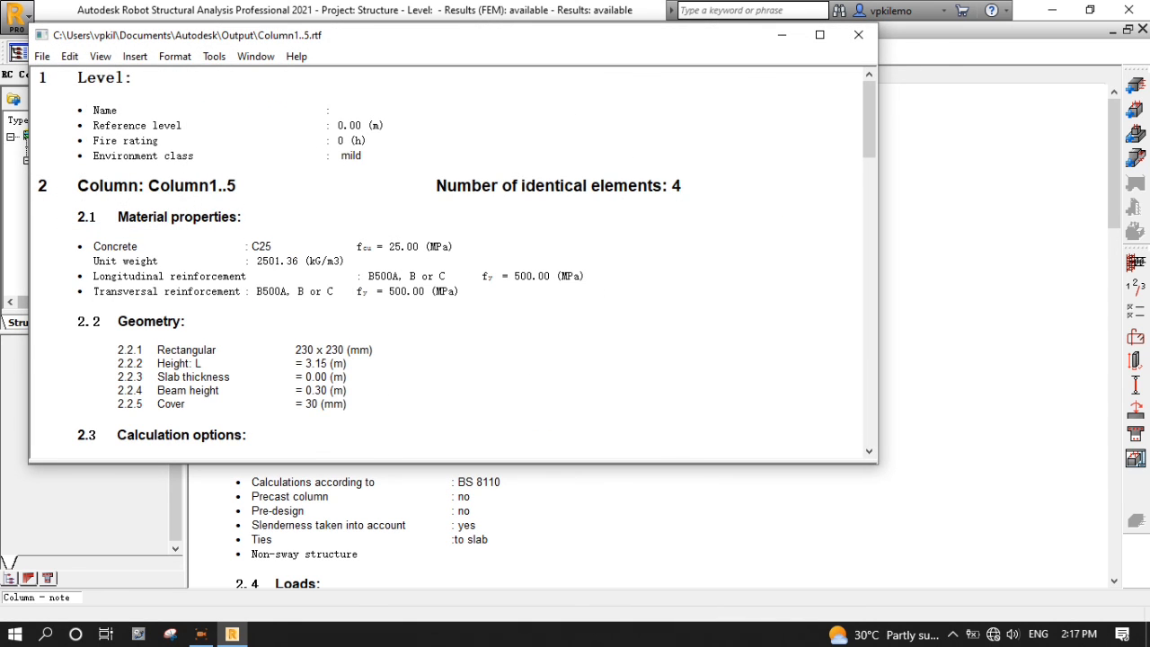
scroll(382, 258, down, 3)
scroll(381, 258, down, 8)
scroll(381, 258, up, 10)
- Begin saving the note with Save As in the Output folder, choosing its file type
click(44, 58)
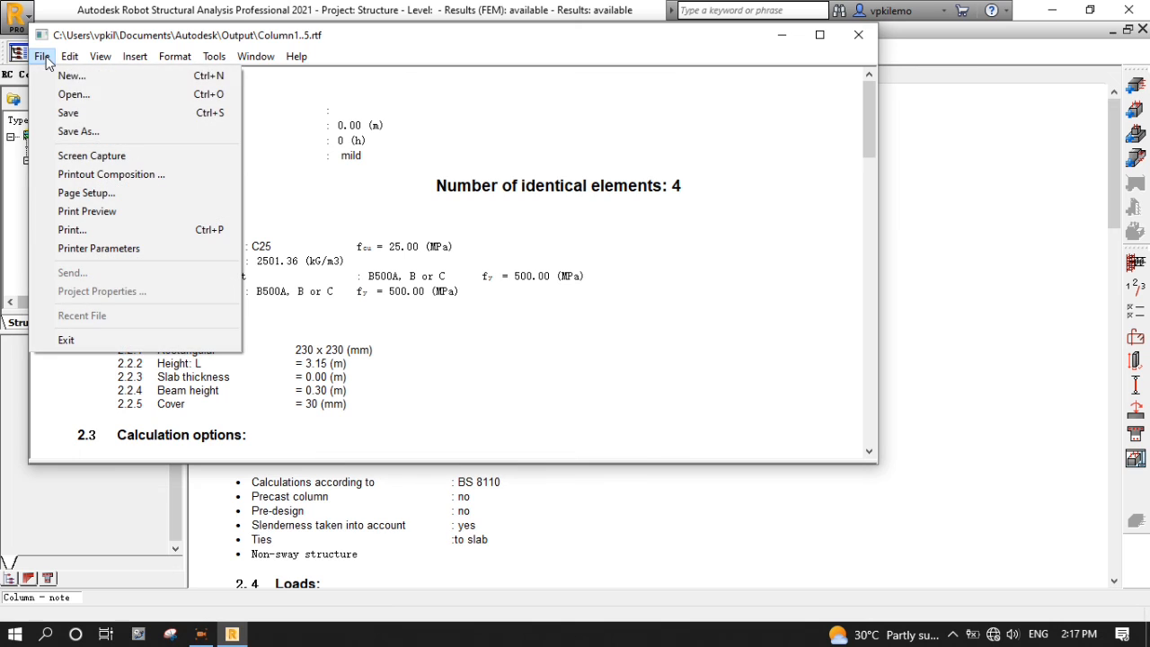
click(78, 132)
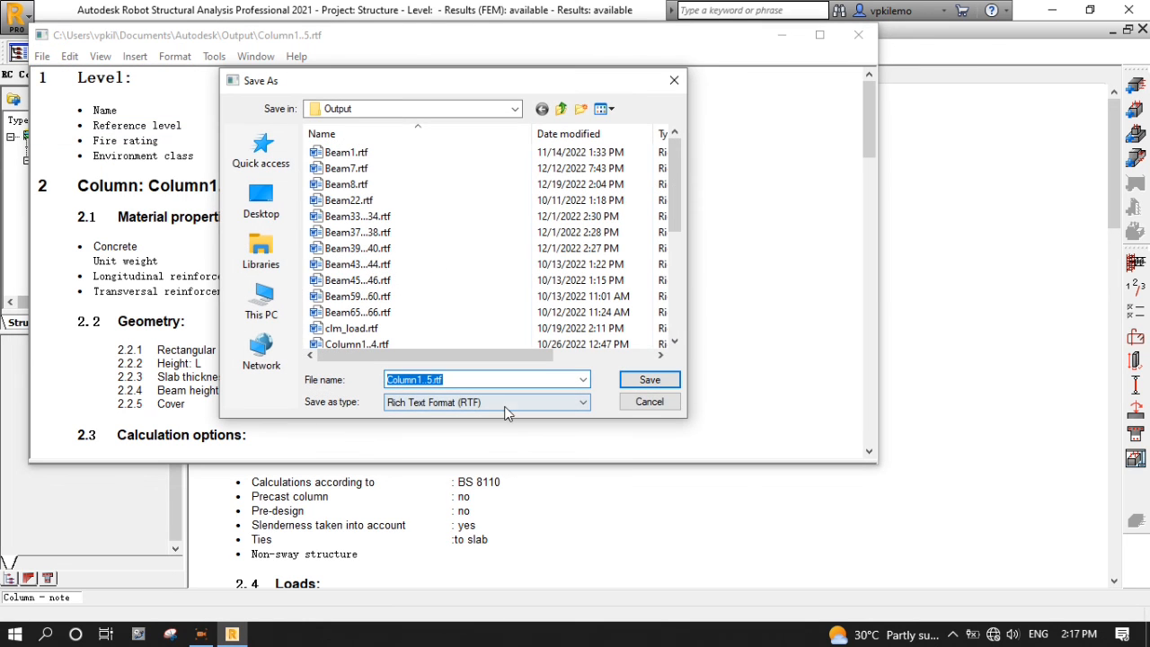
click(508, 403)
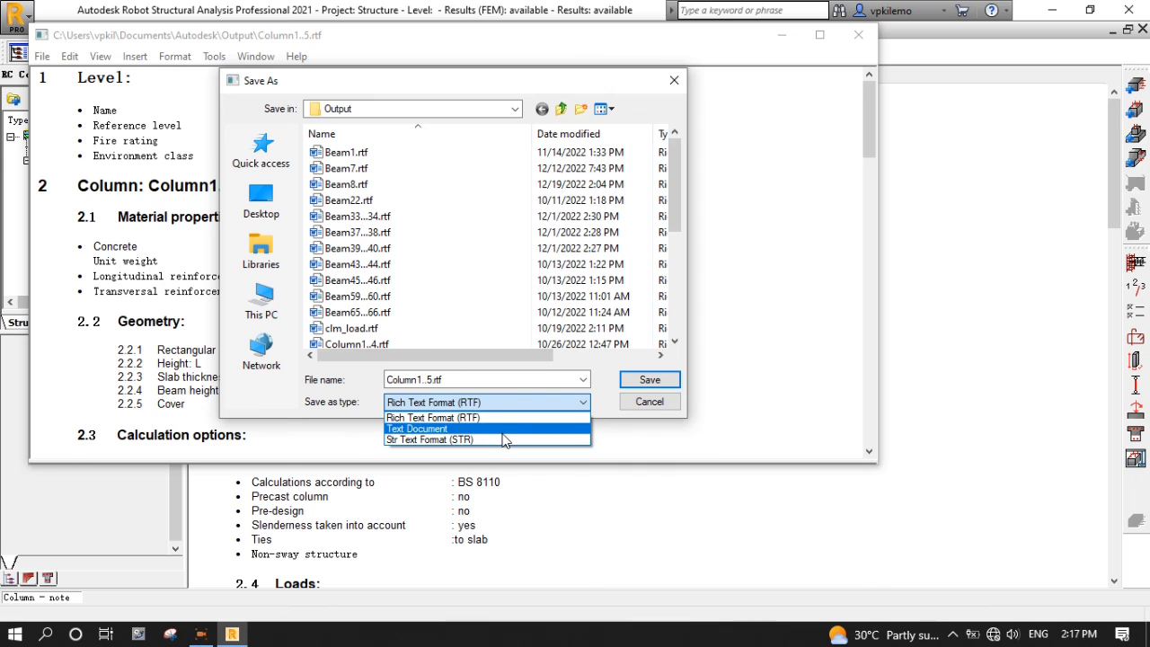